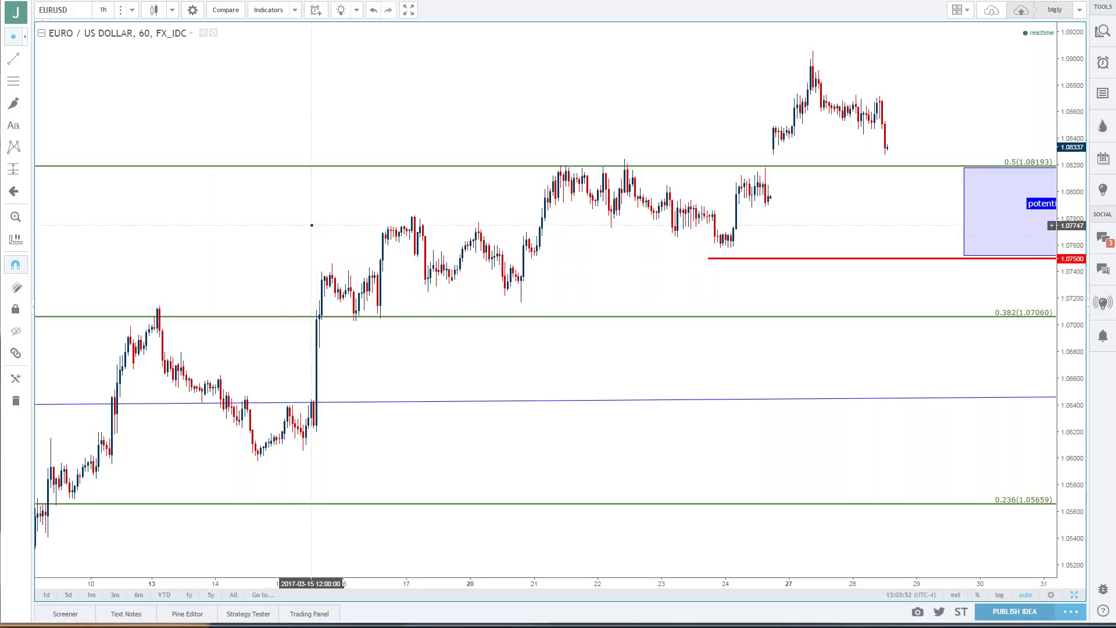
# - Set the EURUSD chart interval to 1 day to show the potential support zone within the larger price structure
pyautogui.scroll(-4, 312, 225)
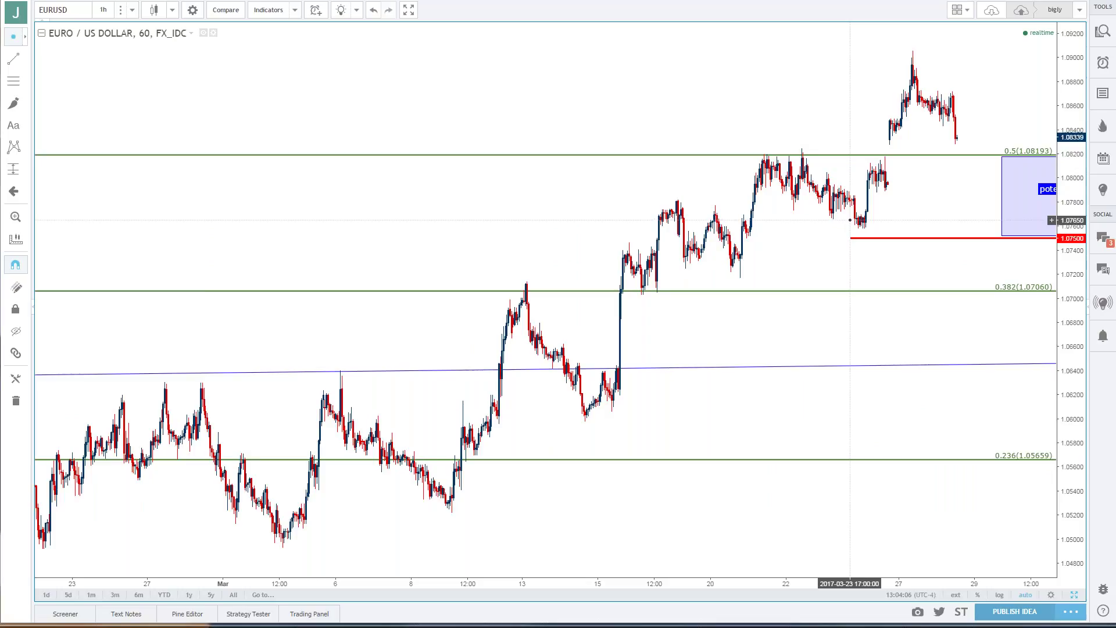
pyautogui.click(104, 10)
pyautogui.click(129, 203)
pyautogui.scroll(5, 364, 301)
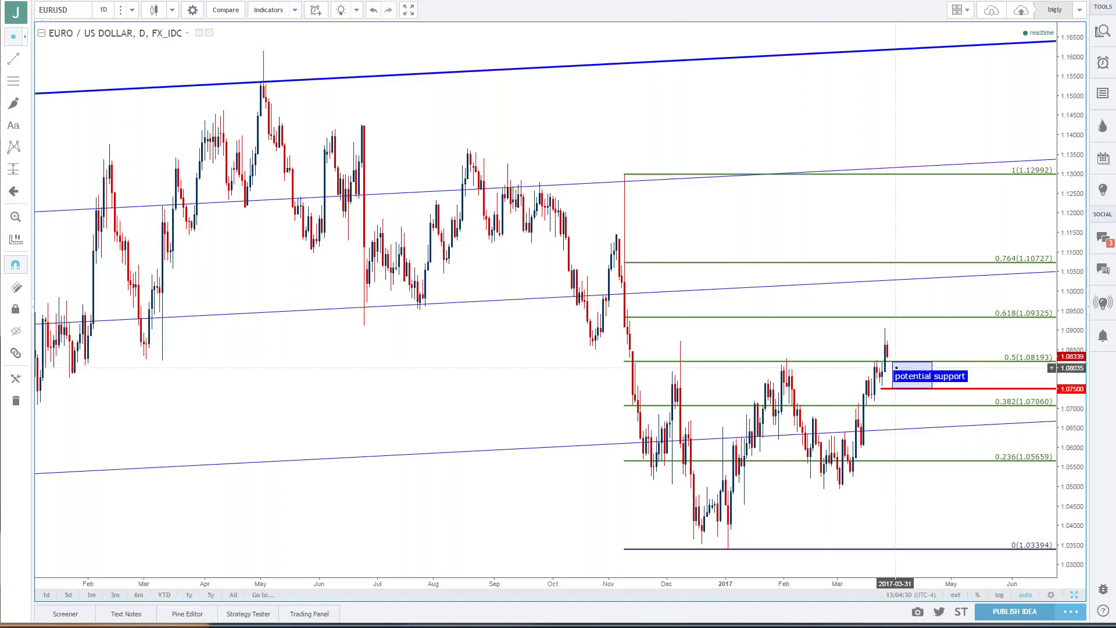
# - Load the DXY US Dollar Currency Index chart from TVC on the daily interval
pyautogui.write('DXY')
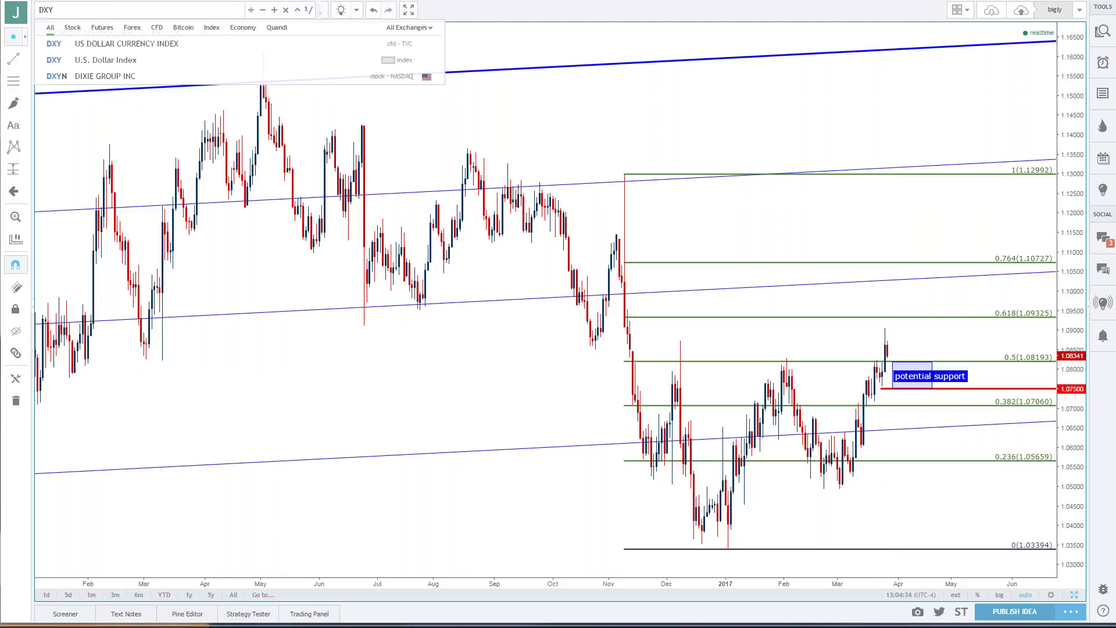
pyautogui.press('Down')
pyautogui.press('Return')
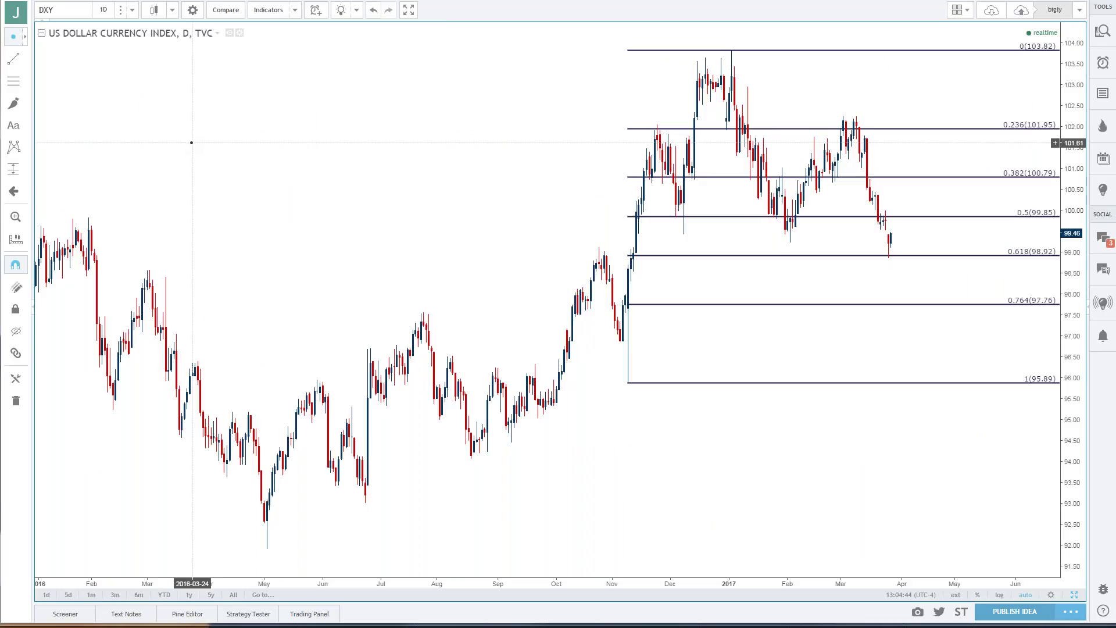
pyautogui.scroll(2, 391, 266)
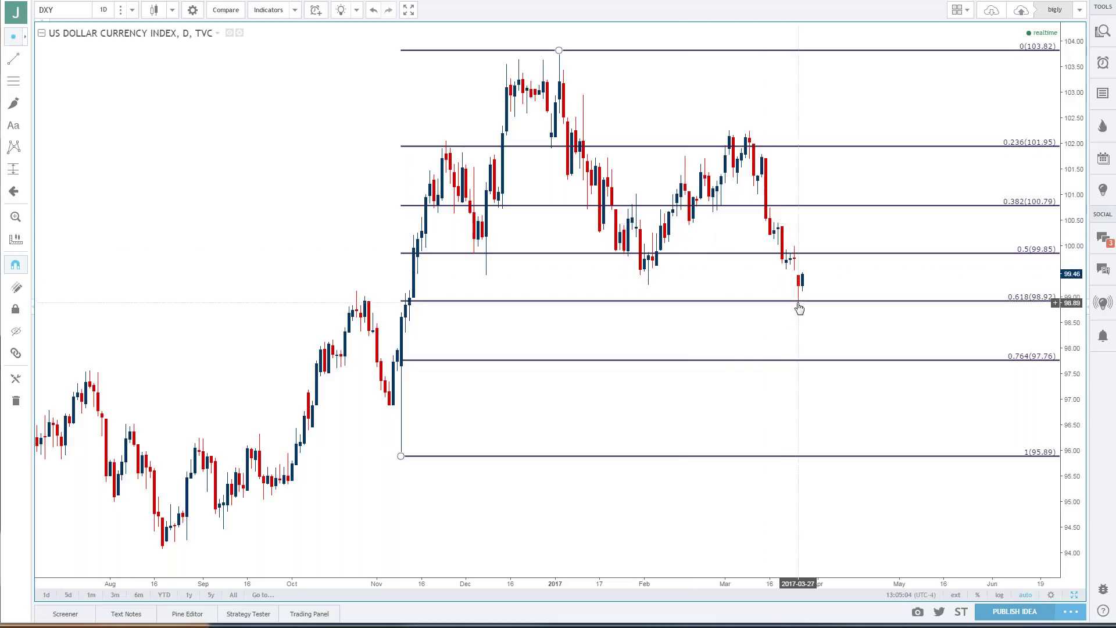
# - Set the US Dollar Currency Index chart interval to 4 hours for a closer look at the latest candles
pyautogui.click(105, 10)
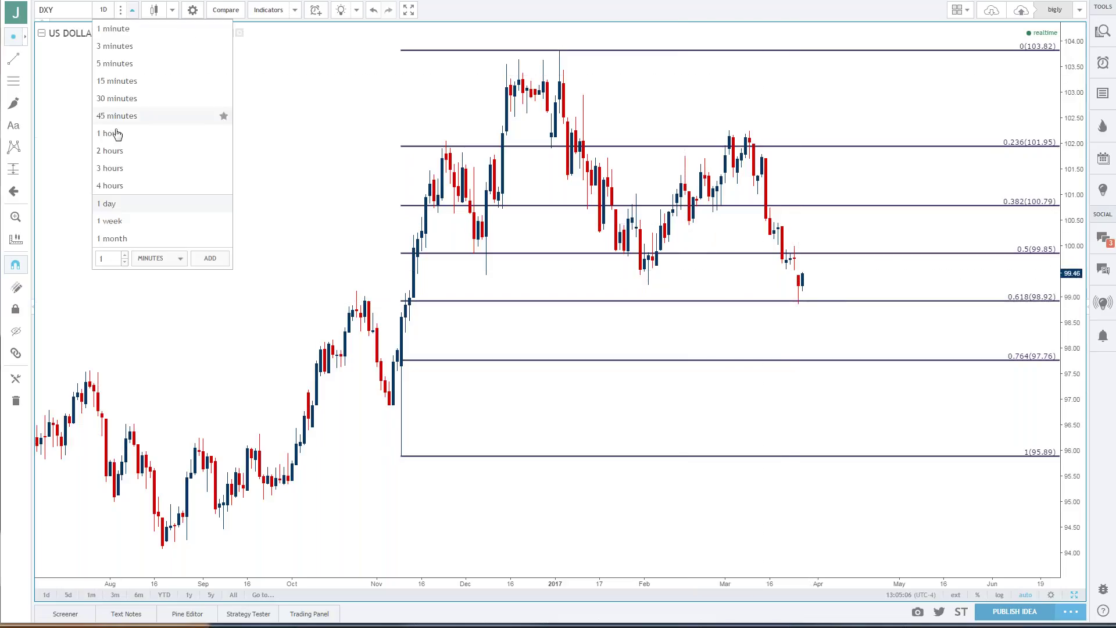
pyautogui.click(115, 183)
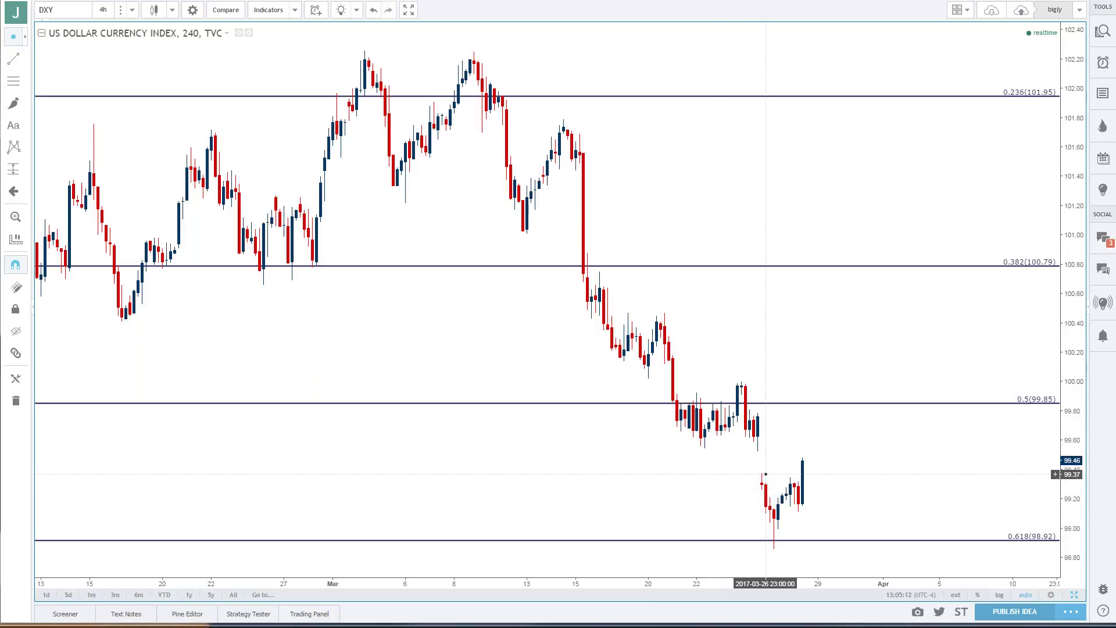
pyautogui.scroll(3, 772, 472)
# - Set the dollar index chart interval to 1 hour and inspect the price gap between the 0.5 and 0.618 retracement levels
pyautogui.click(105, 12)
pyautogui.click(120, 136)
pyautogui.moveTo(458, 247); pyautogui.dragTo(735, 247)
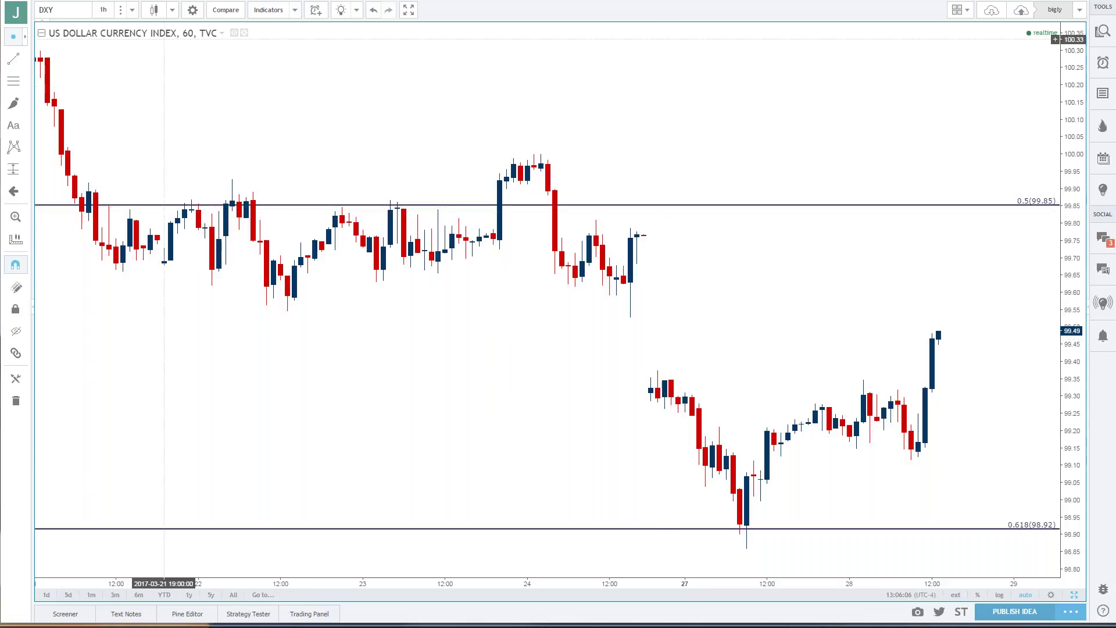
# - Return the dollar index chart to the 4-hour interval and compare recent price action with the full Fibonacci retracement
pyautogui.click(103, 10)
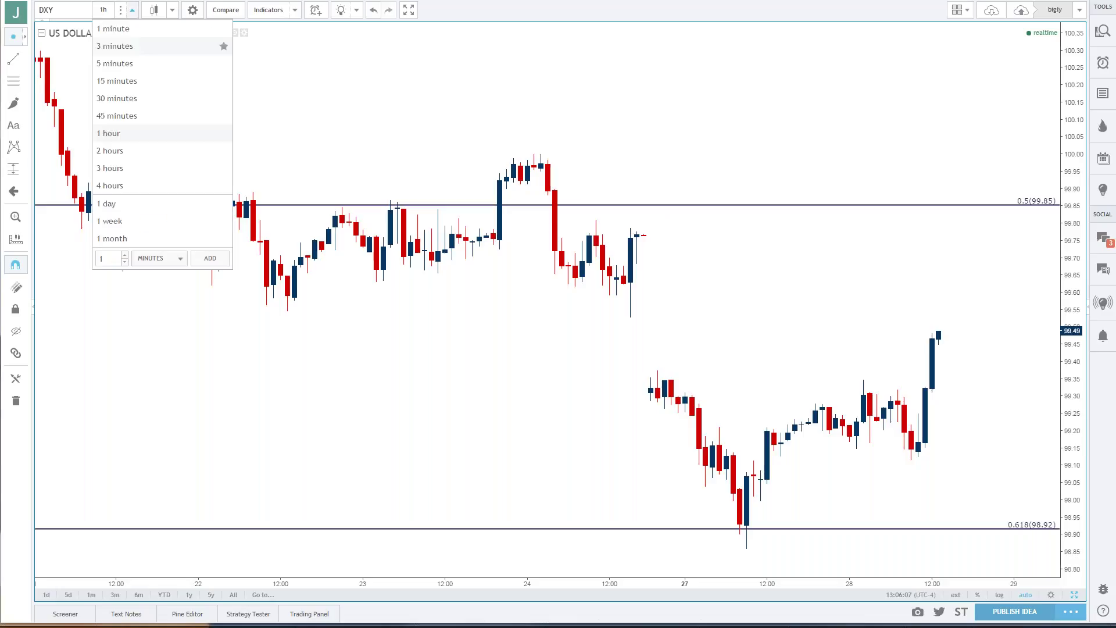
pyautogui.click(112, 186)
pyautogui.scroll(-10, 317, 219)
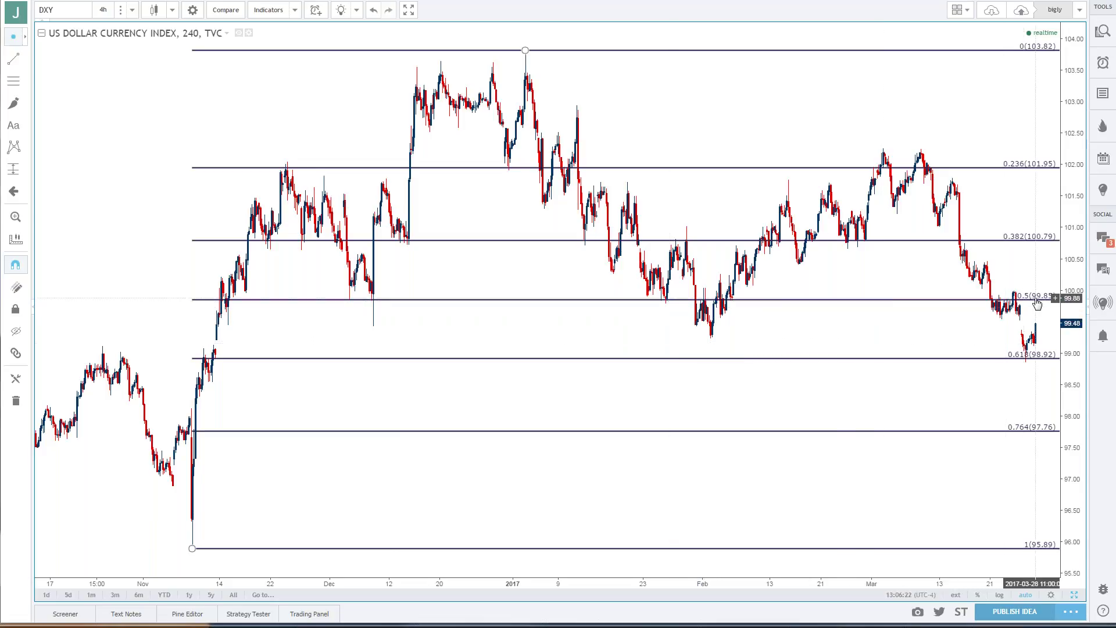
pyautogui.scroll(5, 1037, 304)
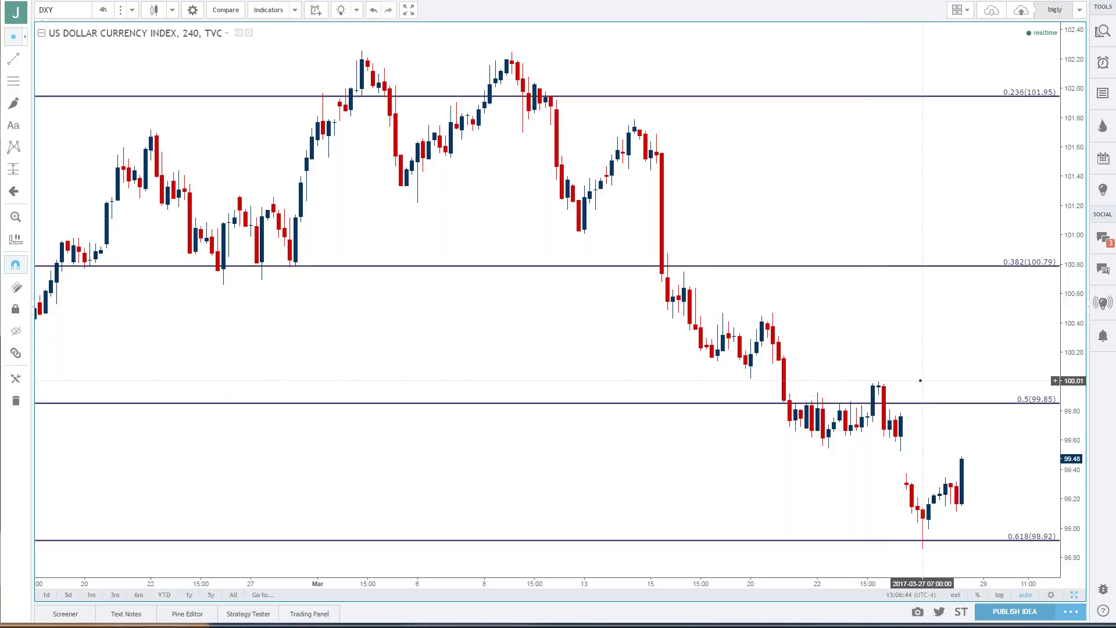
pyautogui.scroll(-3, 924, 364)
pyautogui.scroll(-3, 926, 361)
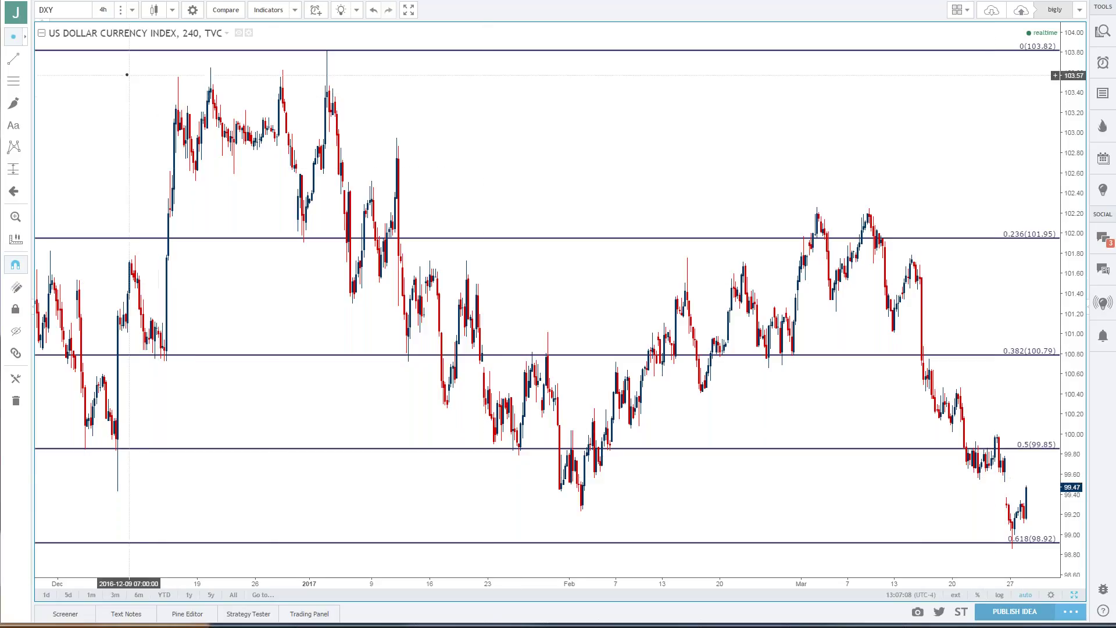
# - Load the GBPUSD pound sterling / US dollar chart from IDC on the 1-hour interval and inspect its recent rally
pyautogui.click(82, 10)
pyautogui.write('GBPUSD')
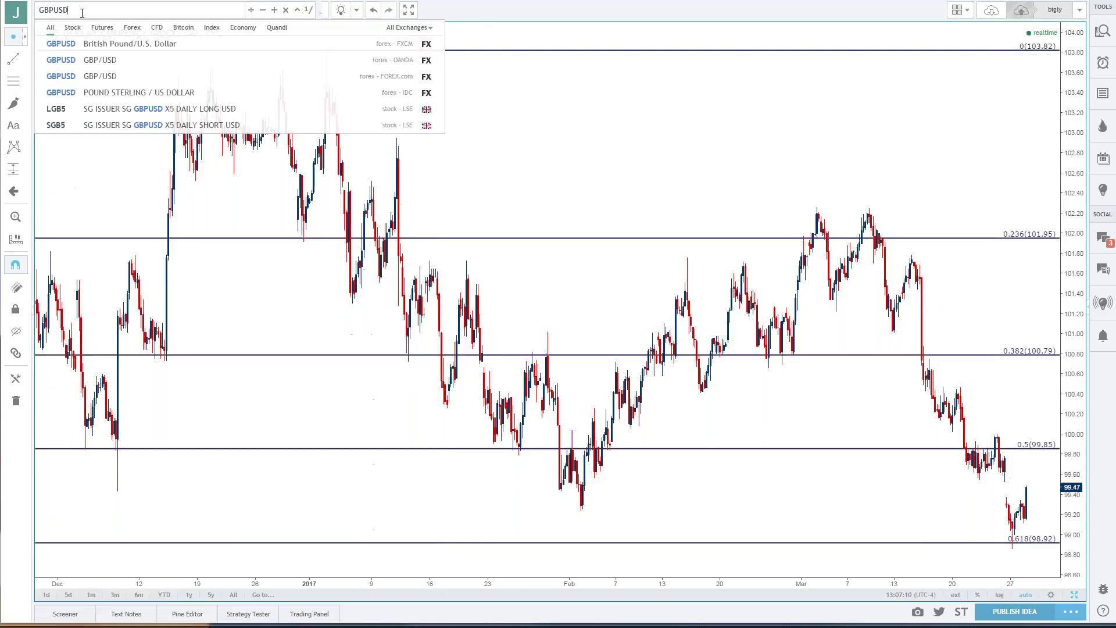
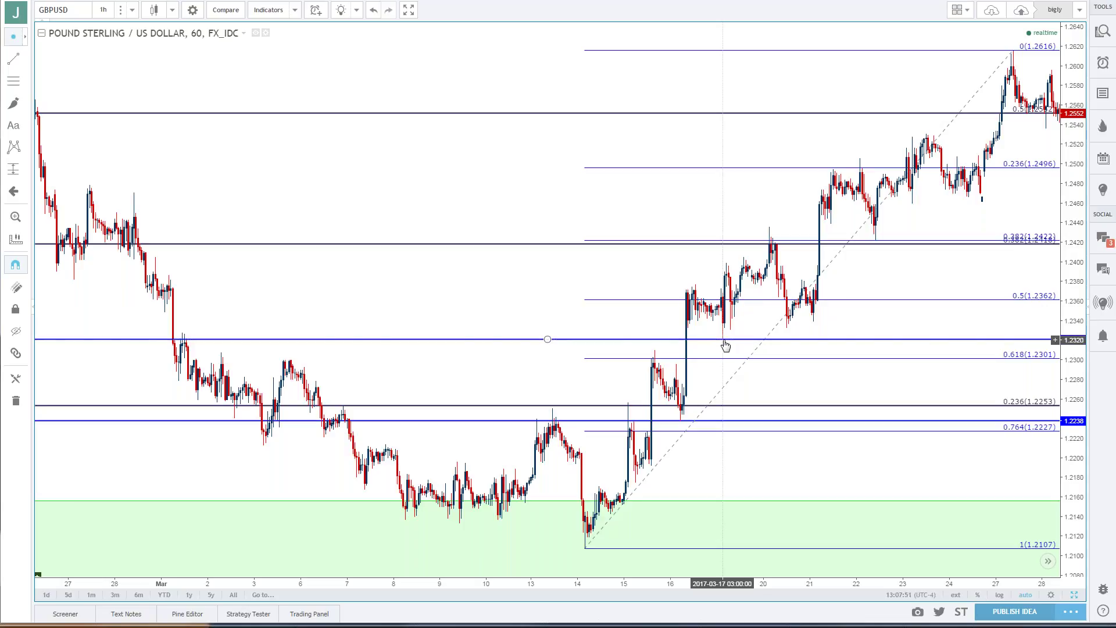
pyautogui.moveTo(724, 344); pyautogui.dragTo(727, 344)
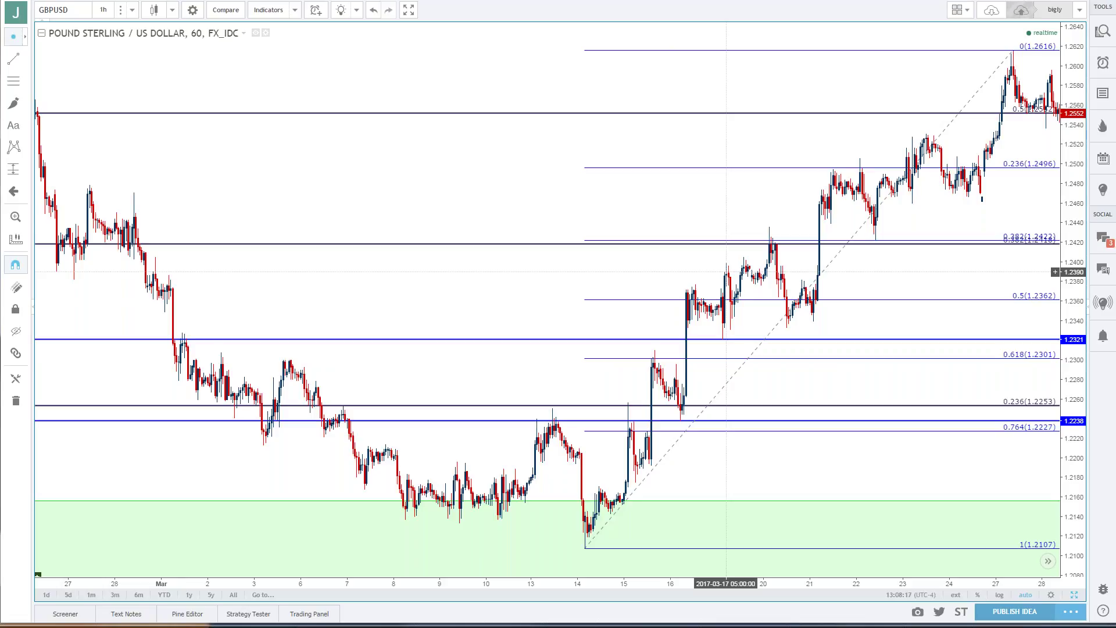
pyautogui.moveTo(710, 339); pyautogui.dragTo(724, 344)
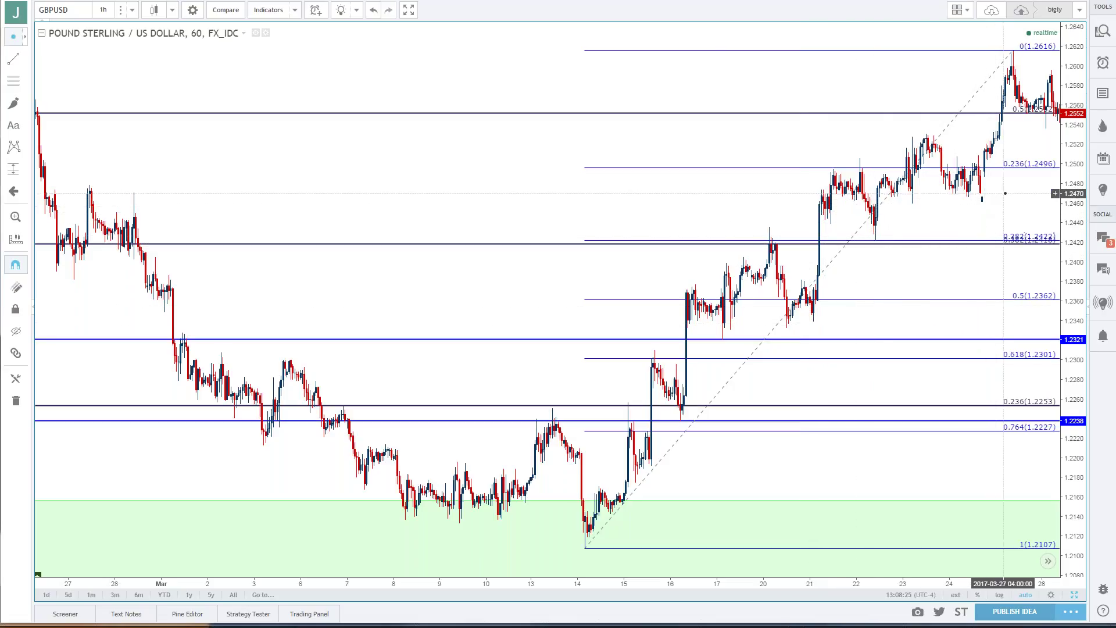
pyautogui.hscroll(2, 991, 199)
pyautogui.click(983, 51)
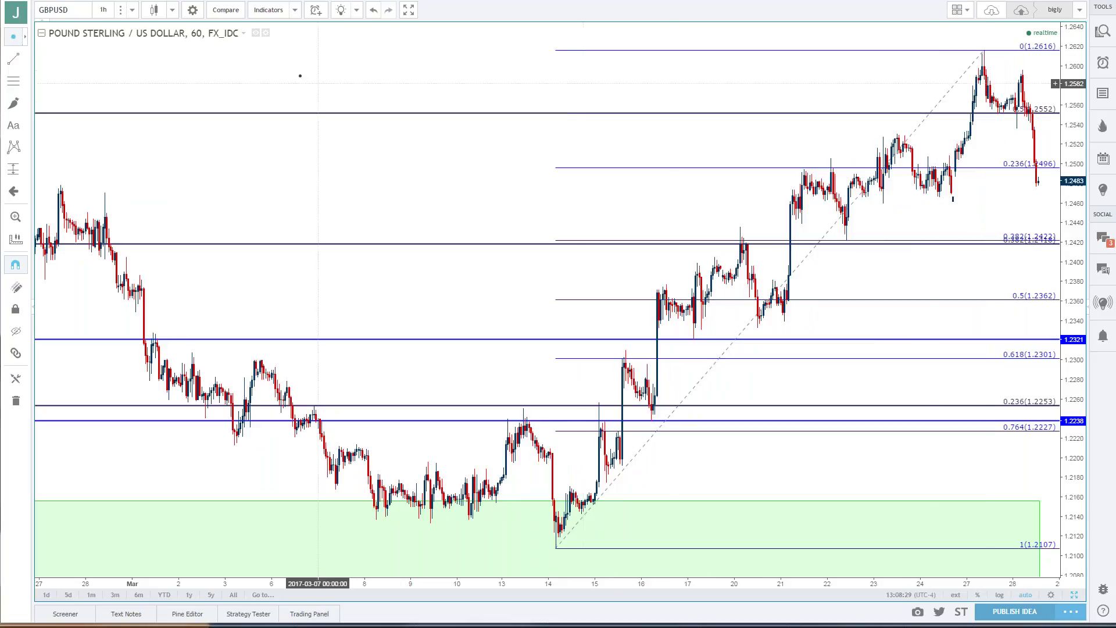
# - Set the GBPUSD chart interval to 4 hours and examine price against the marked resistance and support zones
pyautogui.click(111, 9)
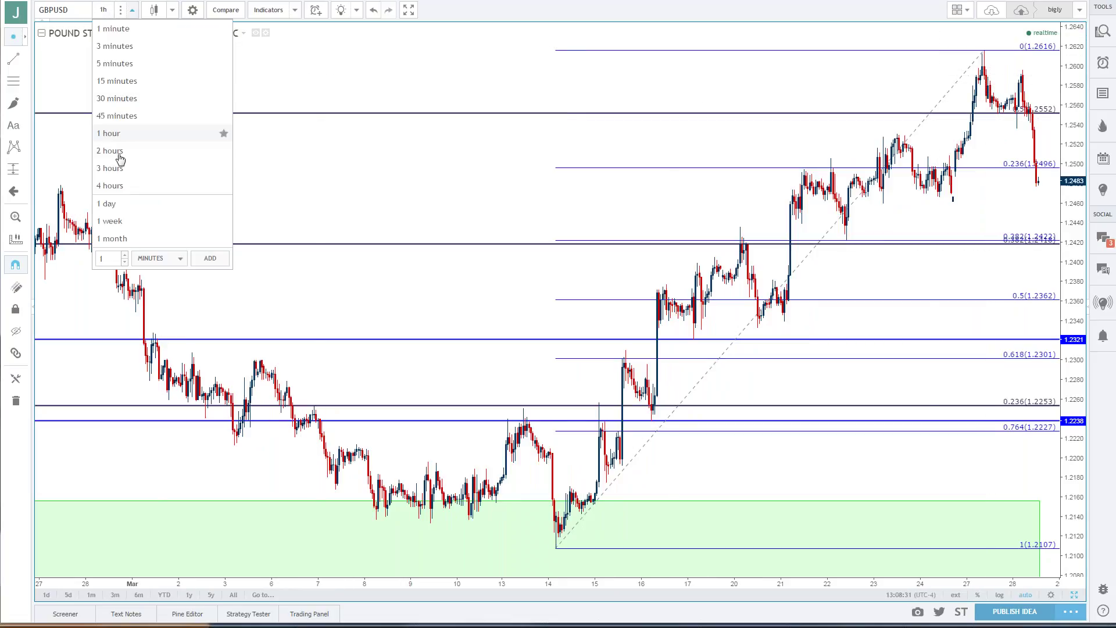
pyautogui.click(111, 185)
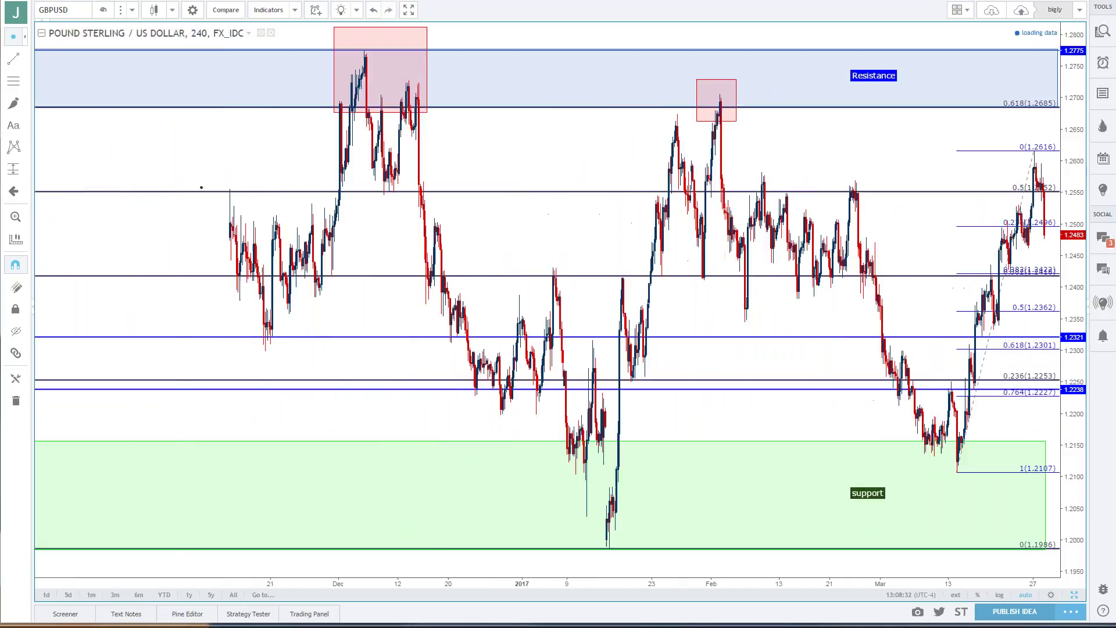
pyautogui.scroll(2, 111, 186)
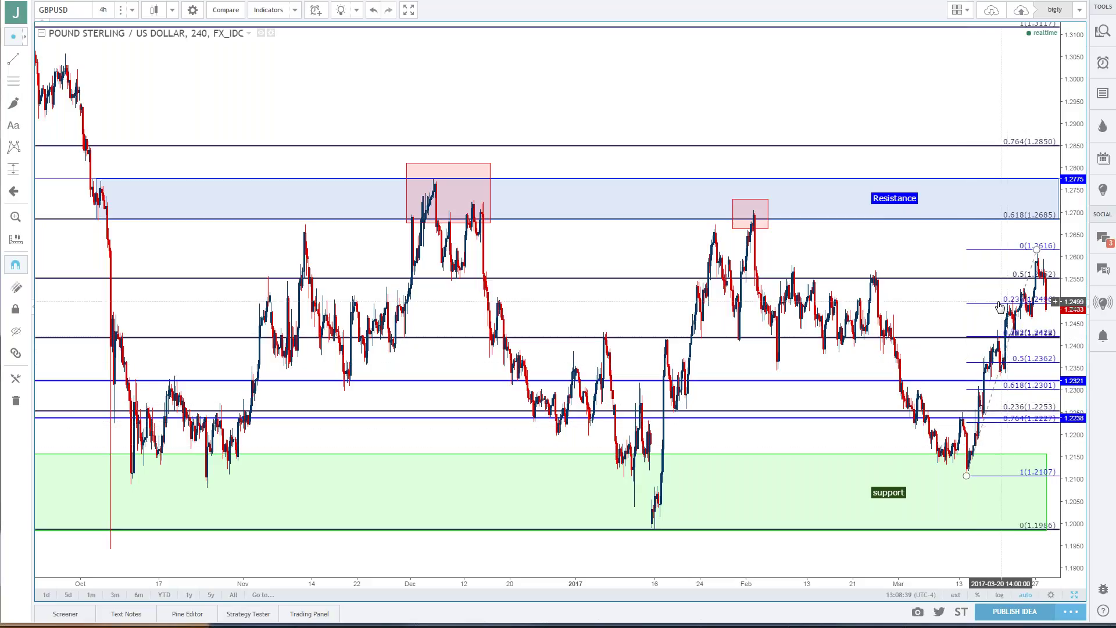
pyautogui.hscroll(3, 934, 301)
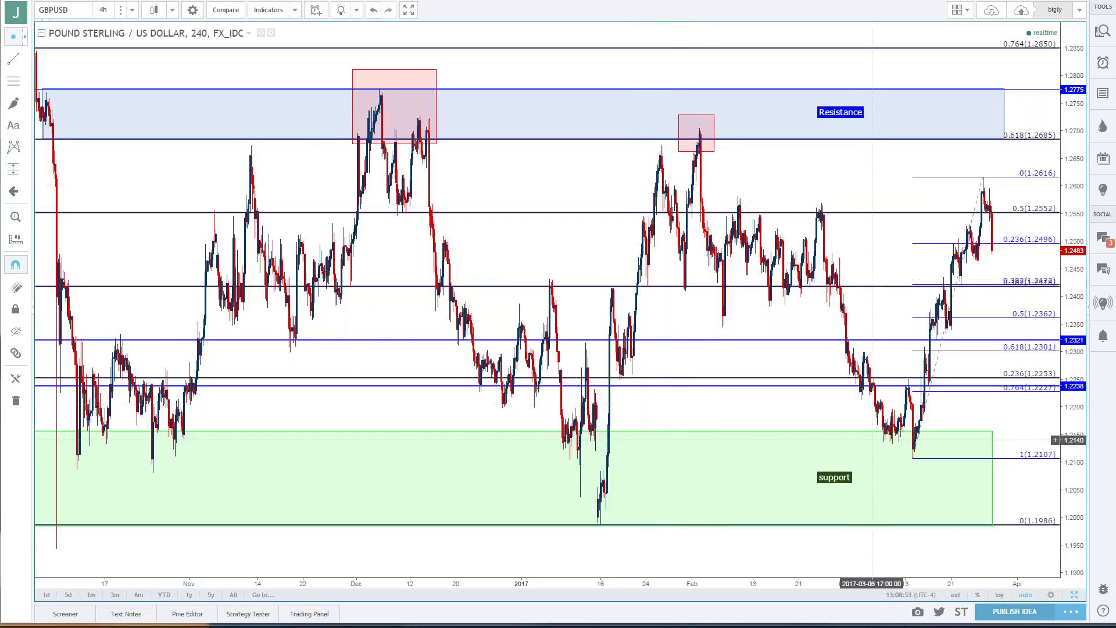
pyautogui.scroll(-1, 873, 439)
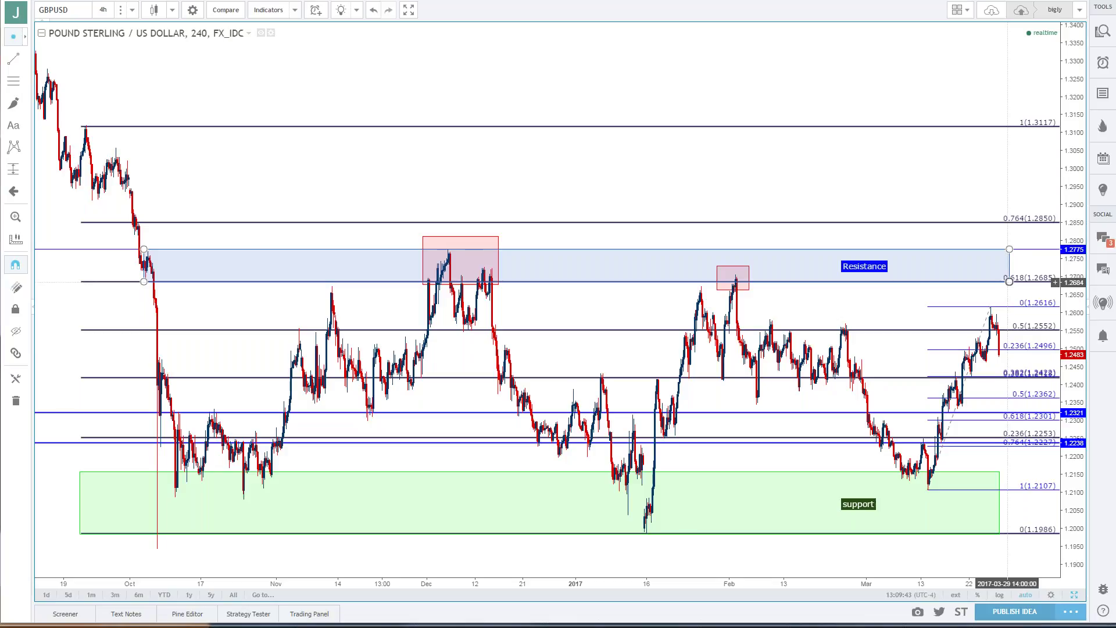
pyautogui.click(998, 349)
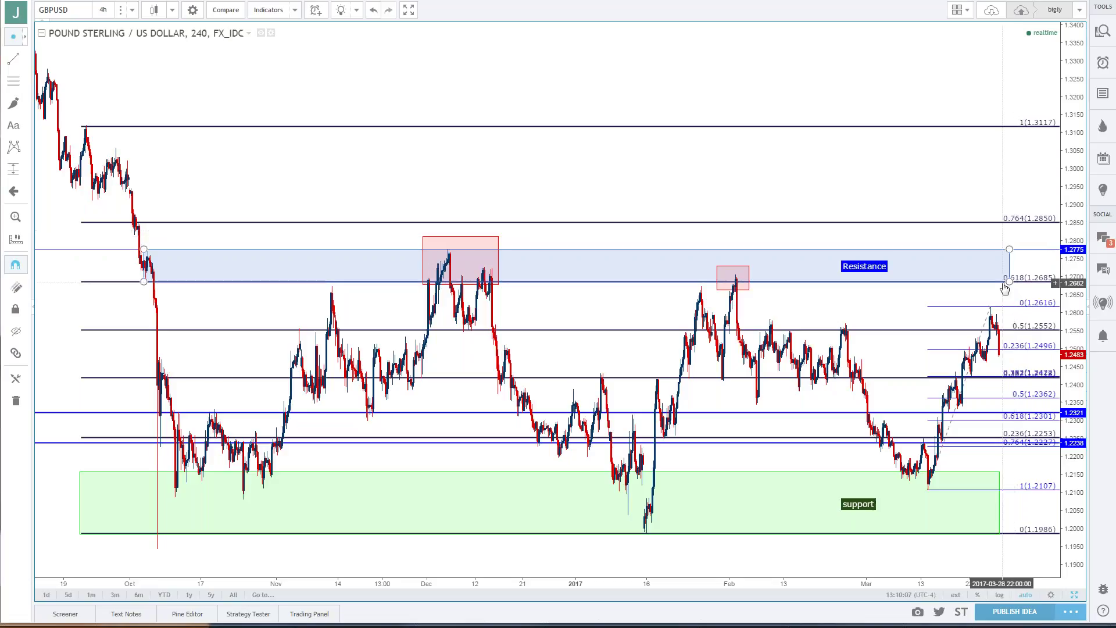
pyautogui.scroll(5, 1004, 287)
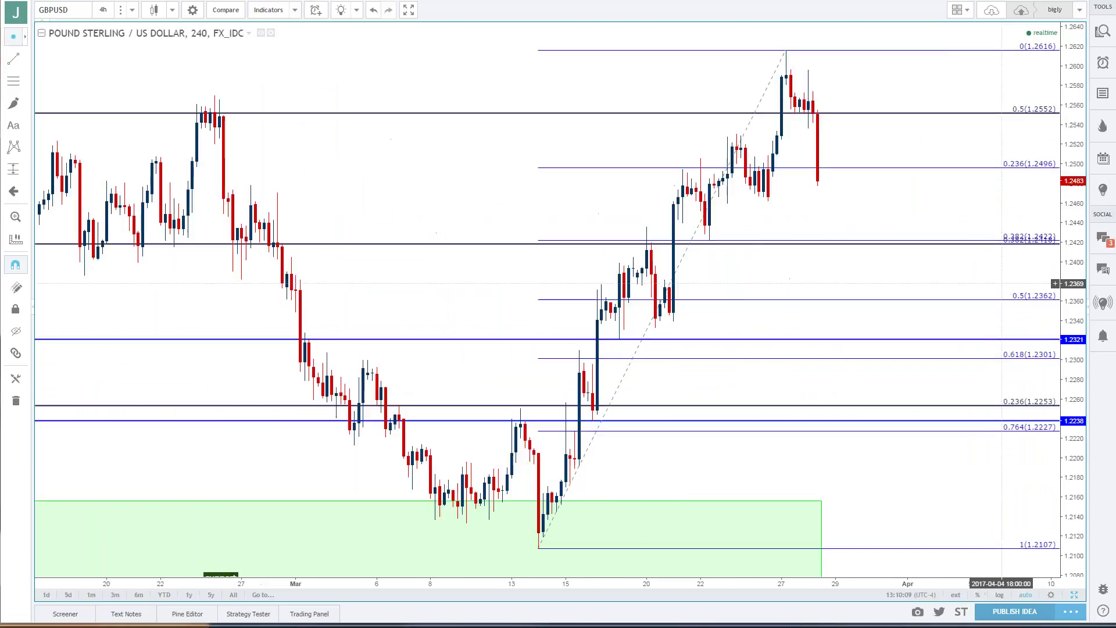
pyautogui.moveTo(893, 205); pyautogui.dragTo(911, 205)
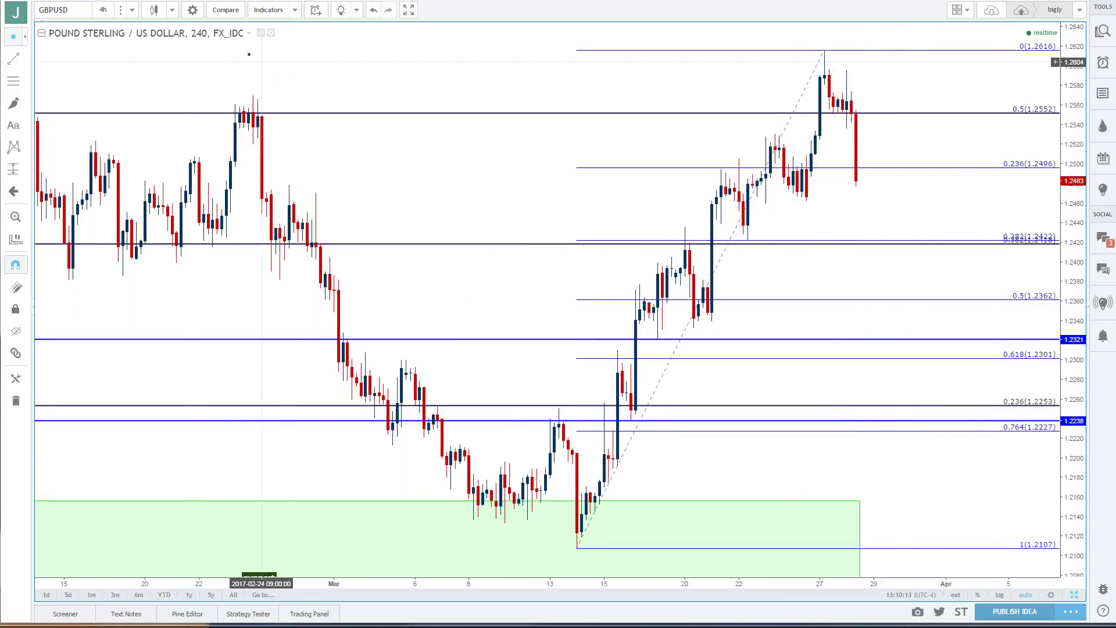
# - Set the GBPUSD chart interval back to 1 hour to show the latest drop against the retracement levels
pyautogui.click(102, 14)
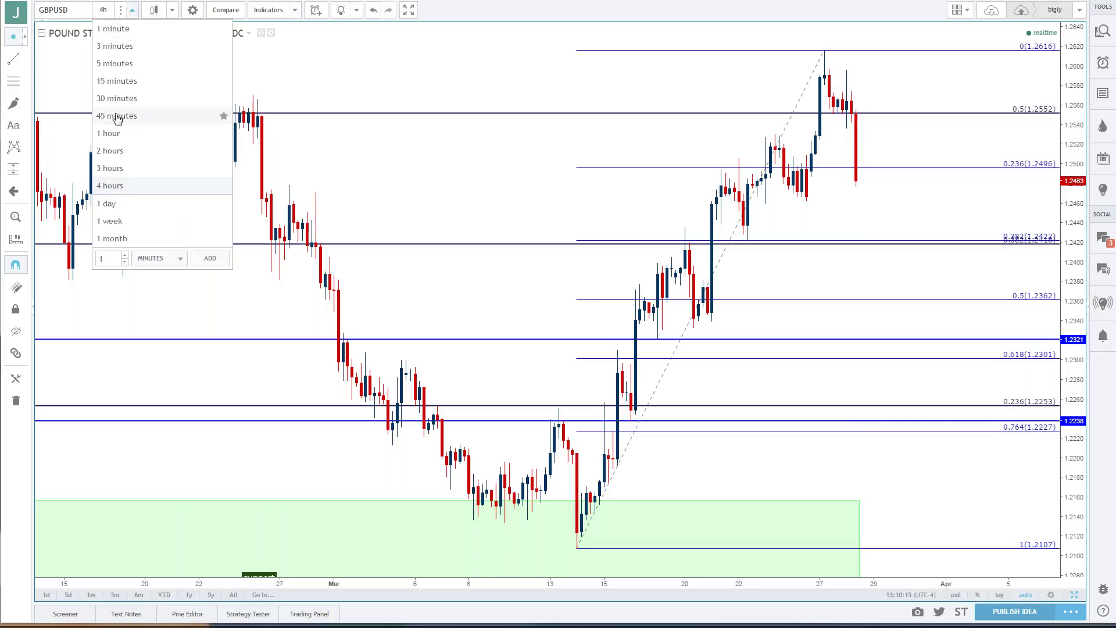
pyautogui.click(115, 116)
pyautogui.scroll(-2, 569, 126)
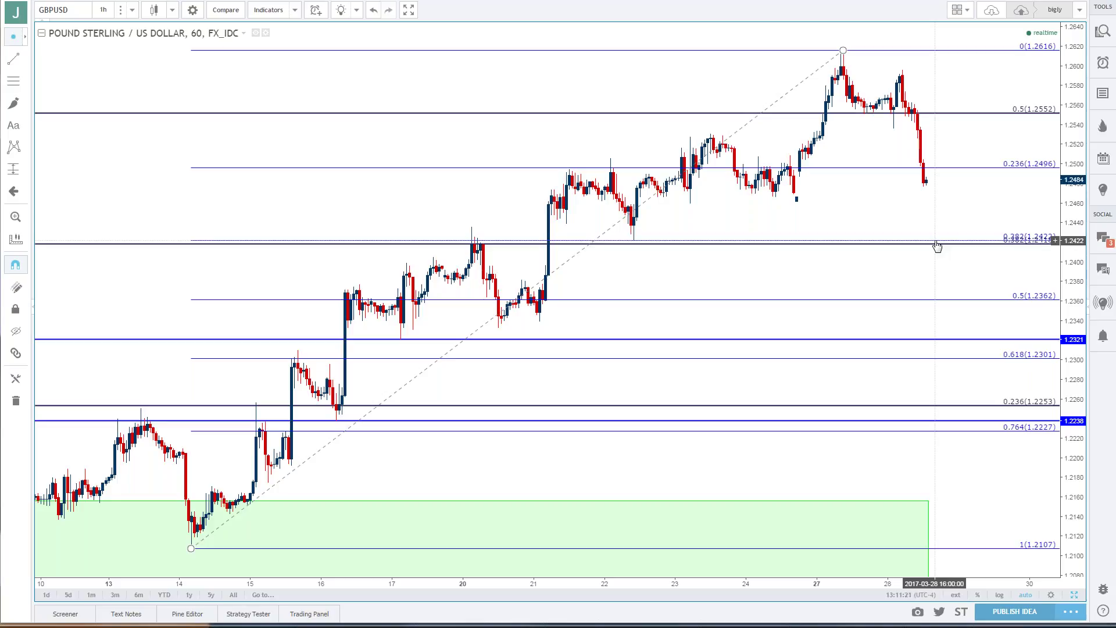
# - Examine the GBPUSD hourly price history against the Fibonacci levels, horizontal lines, and the resistance and support zones
pyautogui.scroll(-4, 937, 246)
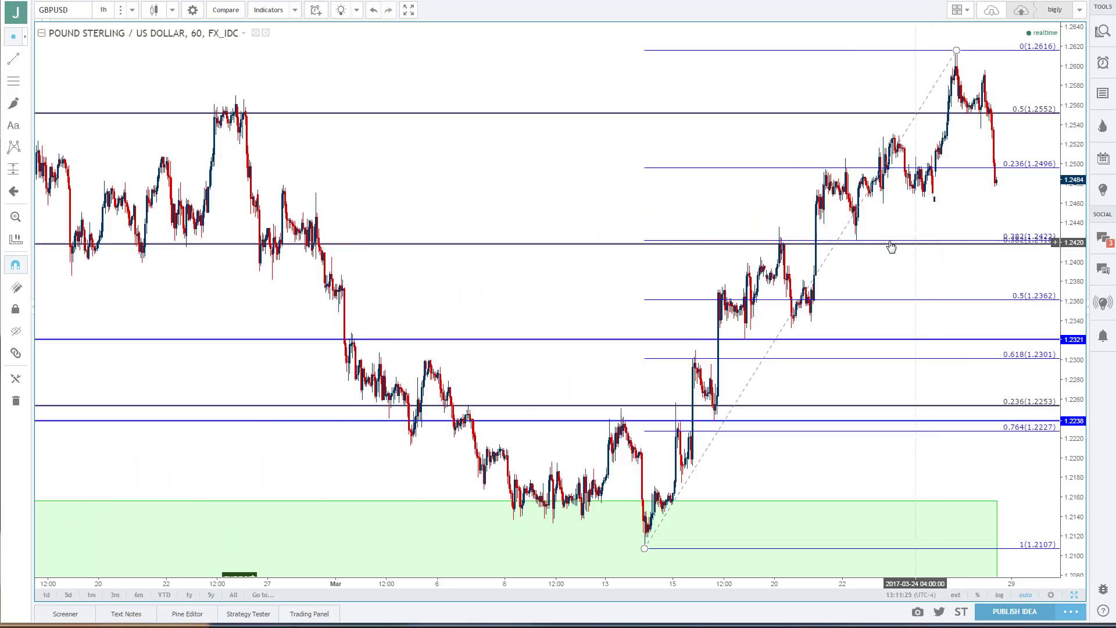
pyautogui.scroll(-3, 607, 279)
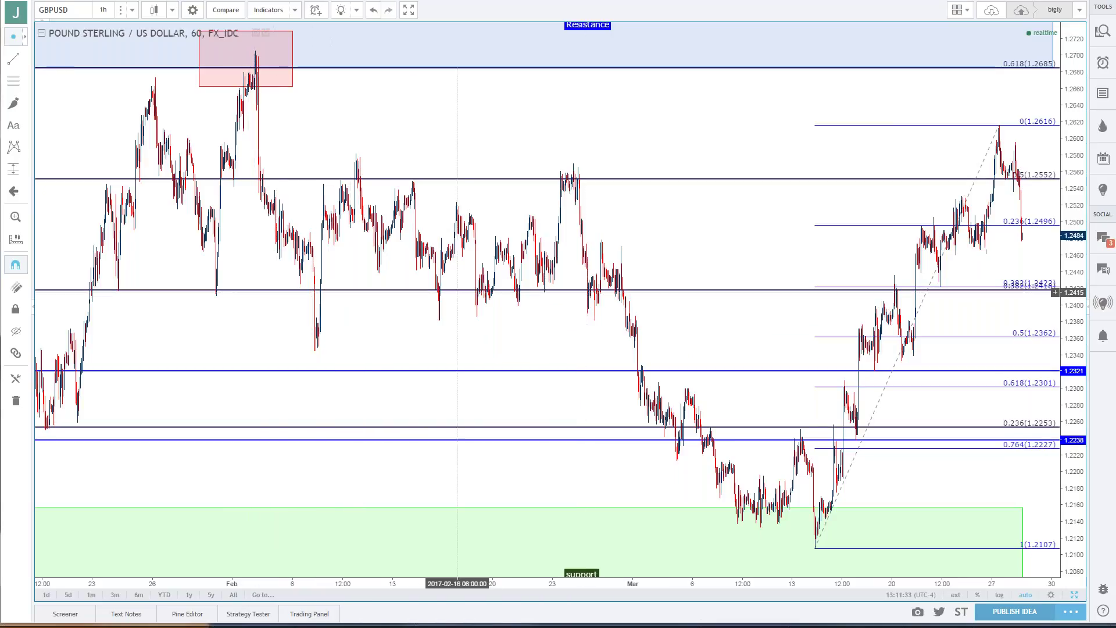
pyautogui.moveTo(708, 252); pyautogui.dragTo(683, 252)
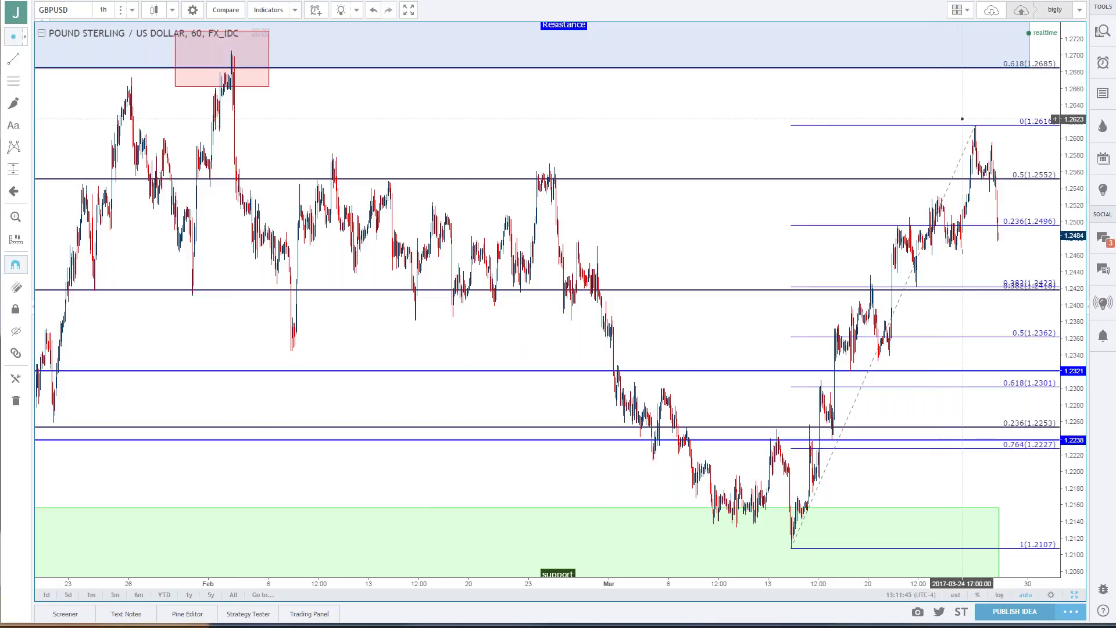
pyautogui.scroll(-2, 961, 118)
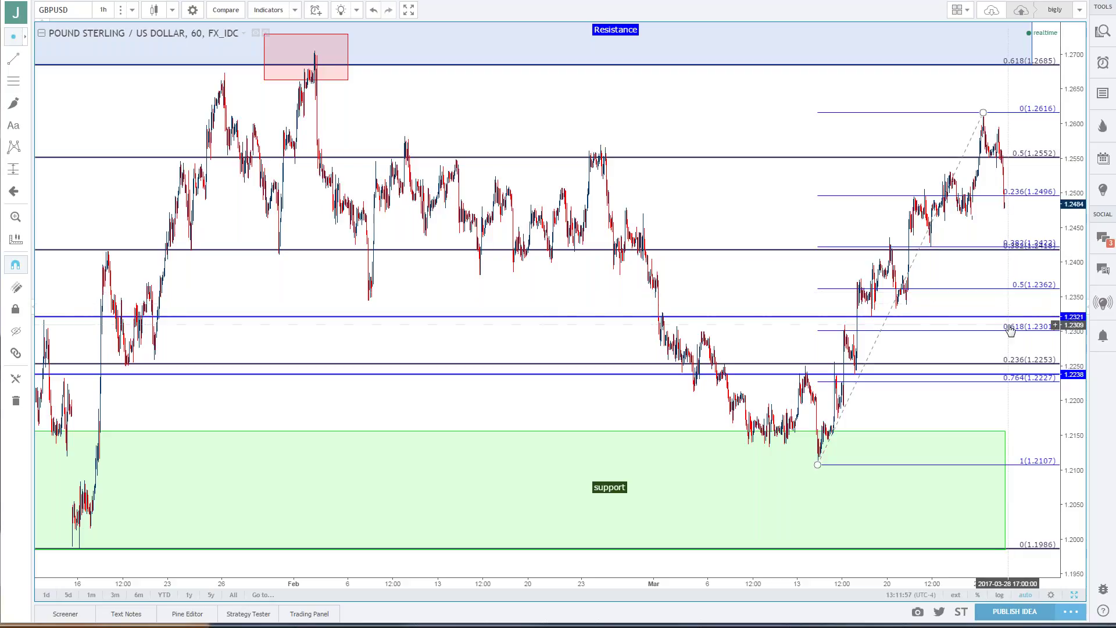
pyautogui.scroll(-3, 1001, 306)
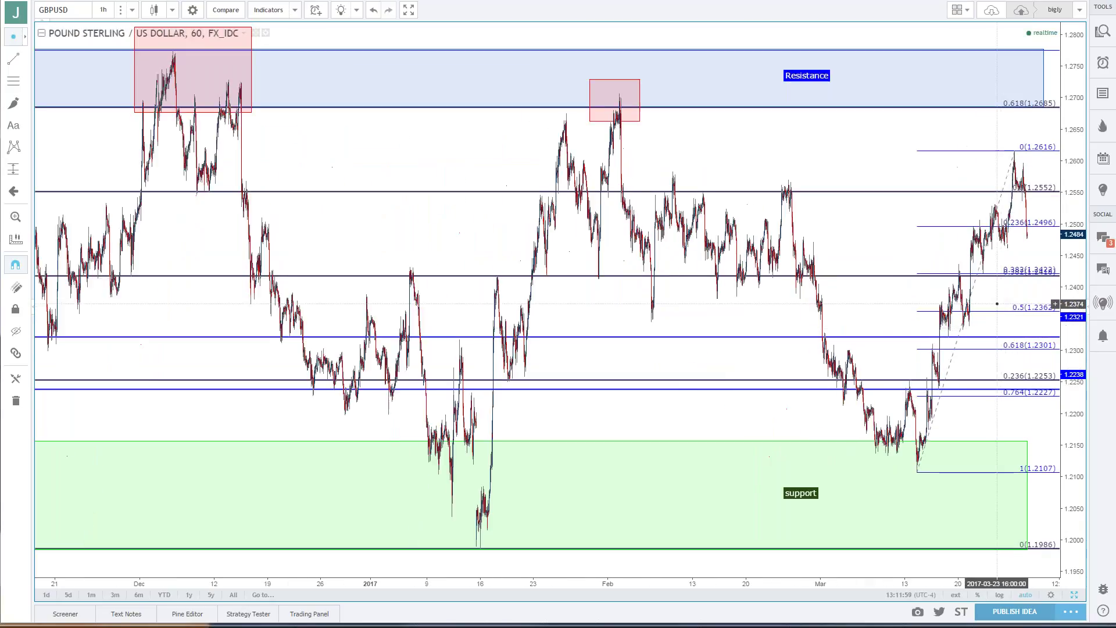
pyautogui.scroll(2, 907, 303)
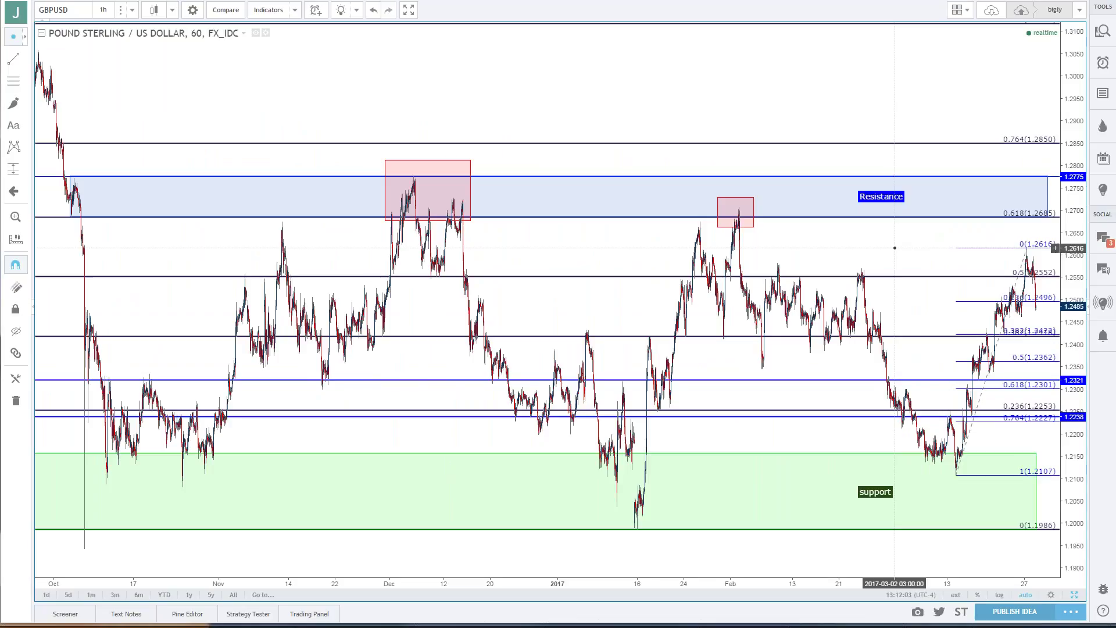
pyautogui.moveTo(895, 248); pyautogui.dragTo(854, 251)
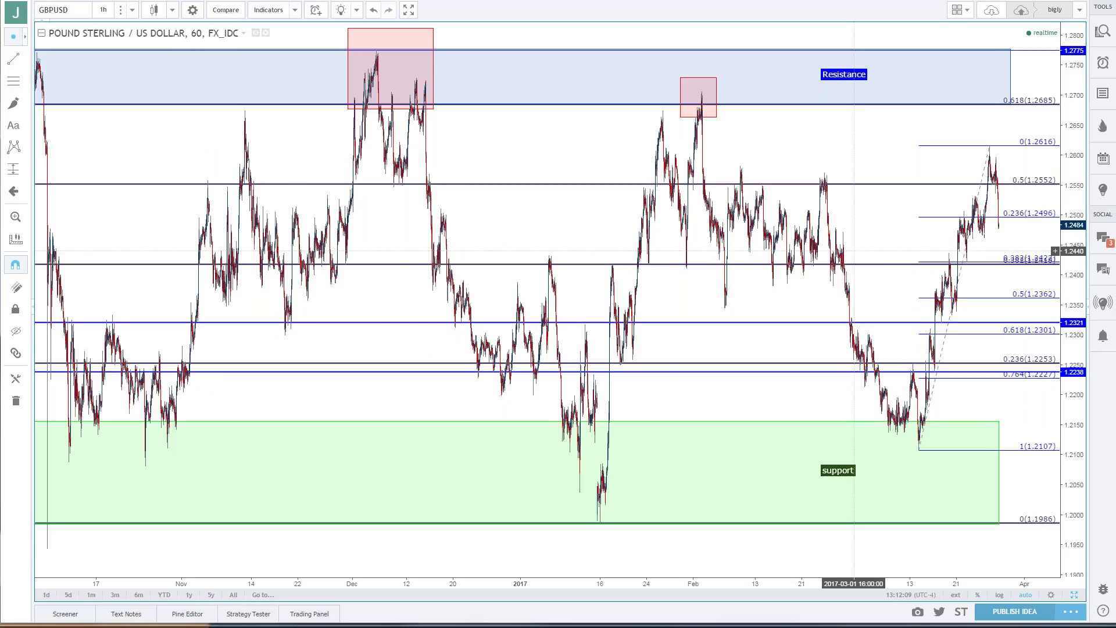
pyautogui.scroll(3, 853, 251)
# - Load the EURUSD euro / US dollar chart from the IDC forex feed
pyautogui.click(86, 8)
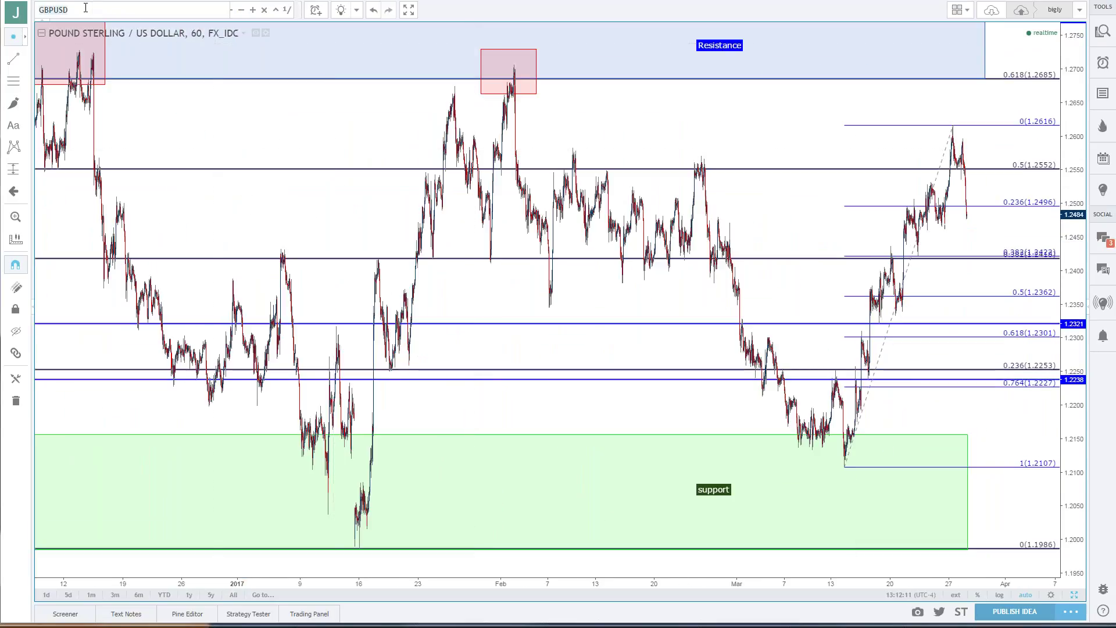
pyautogui.write('EURUSD')
pyautogui.press('Down')
pyautogui.press('Down')
pyautogui.press('Down')
pyautogui.press('Down')
pyautogui.press('Down')
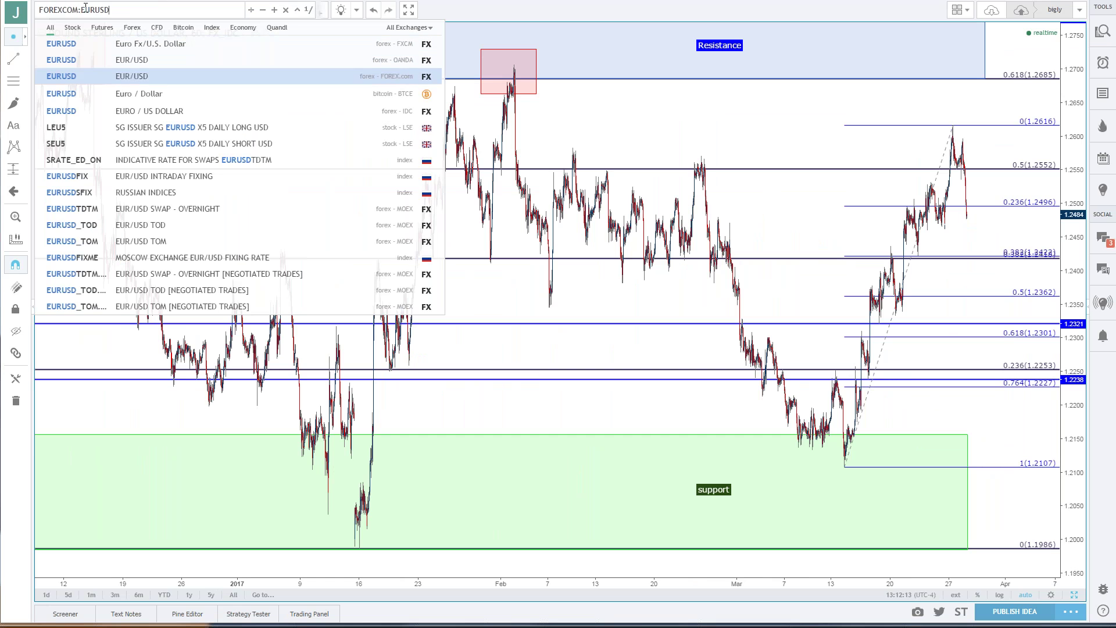
pyautogui.press('Return')
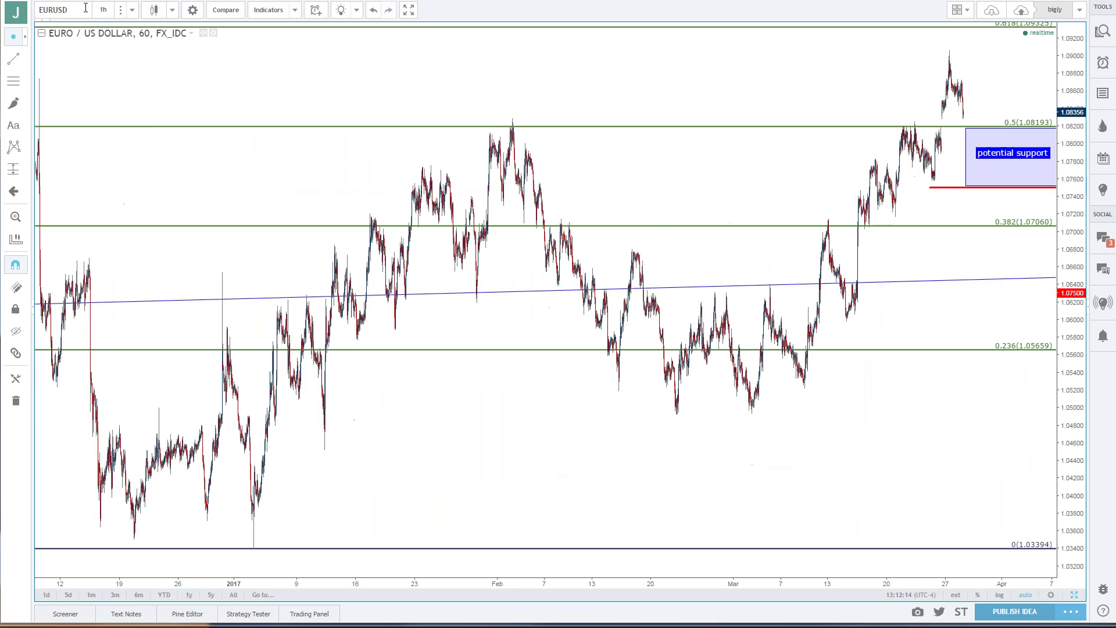
# - Examine EURUSD around the potential support zone on the hourly chart, then against the Fibonacci retracement on the 1-day interval
pyautogui.scroll(4, 471, 133)
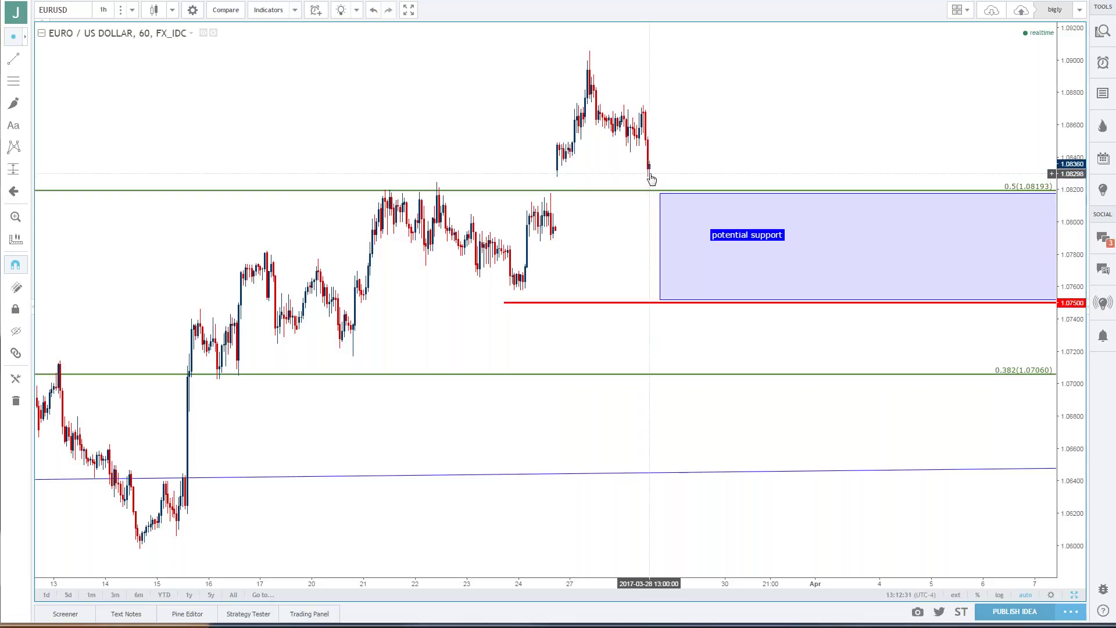
pyautogui.moveTo(651, 179); pyautogui.dragTo(698, 180)
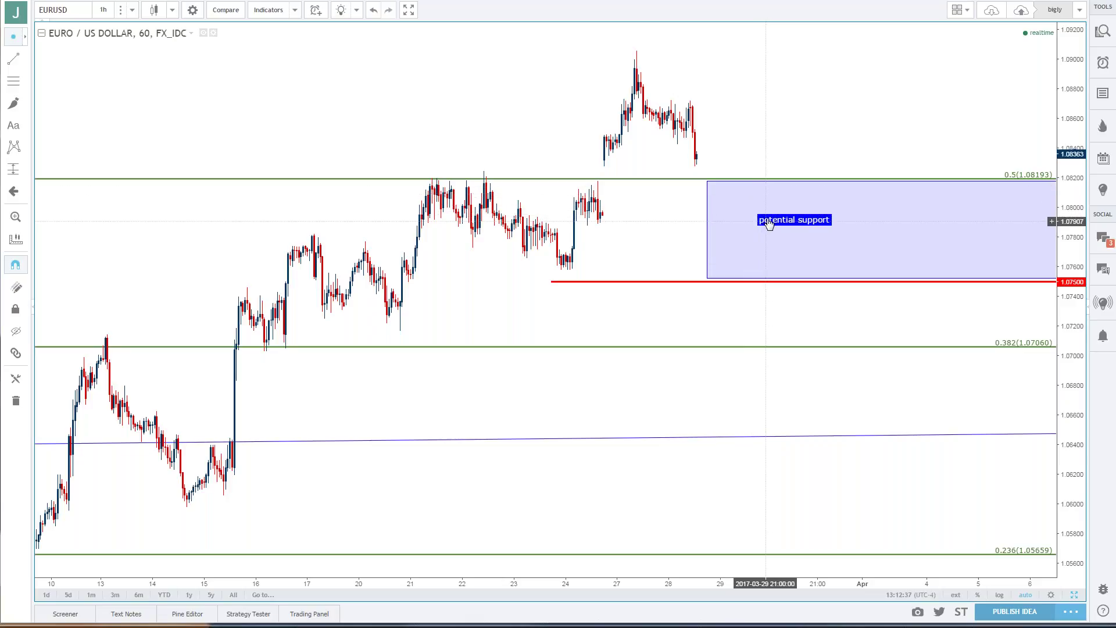
pyautogui.scroll(-3, 755, 244)
pyautogui.moveTo(753, 264); pyautogui.dragTo(634, 272)
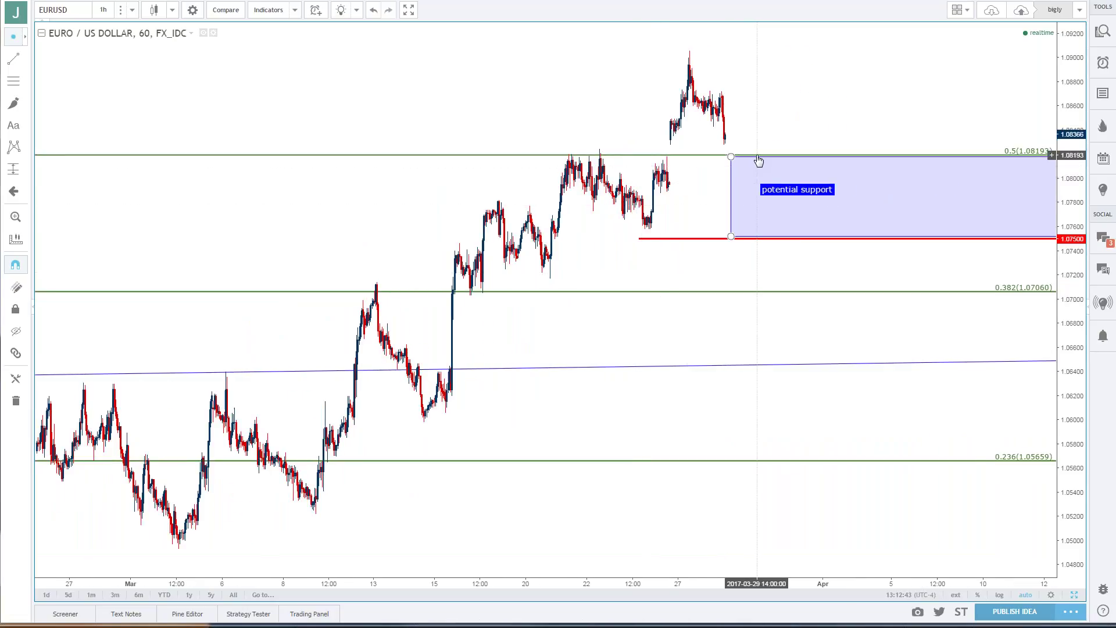
pyautogui.click(132, 9)
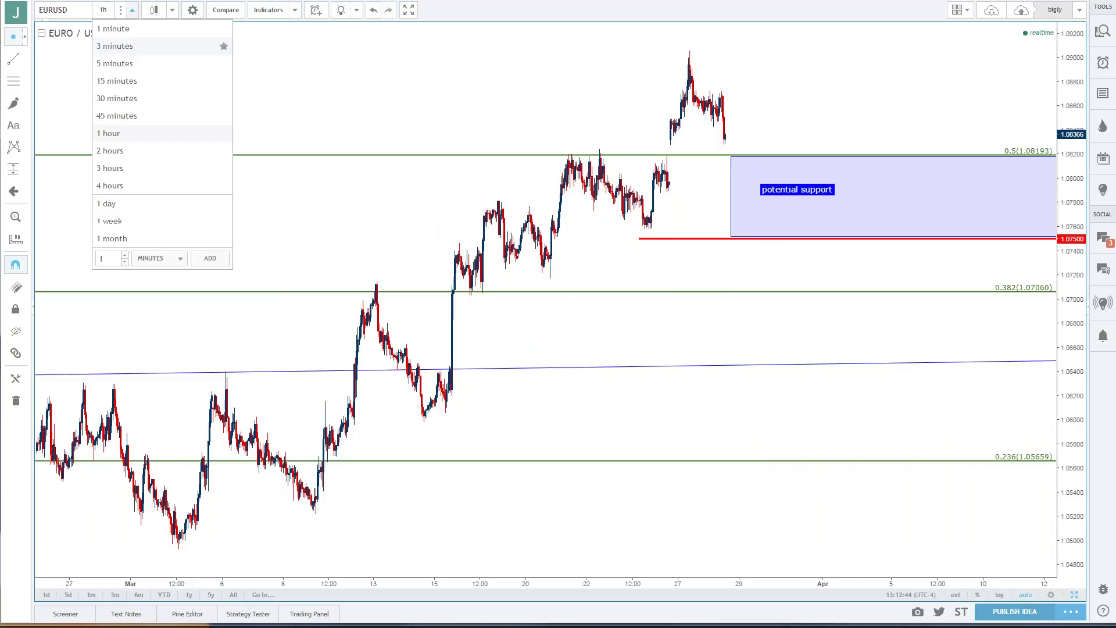
pyautogui.click(127, 205)
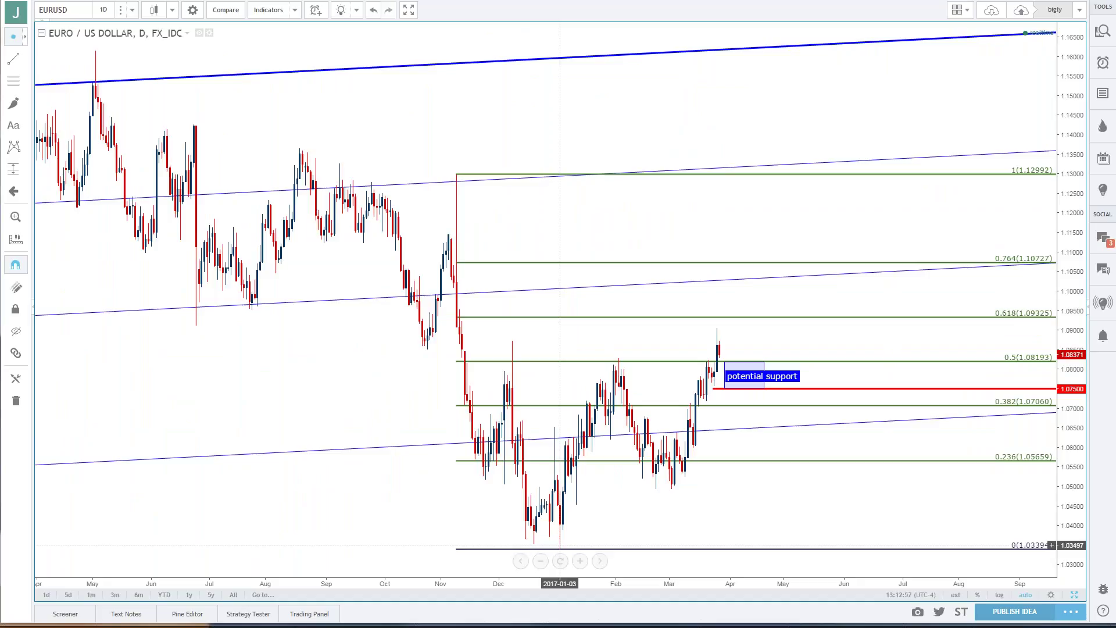
pyautogui.moveTo(642, 528); pyautogui.dragTo(461, 499)
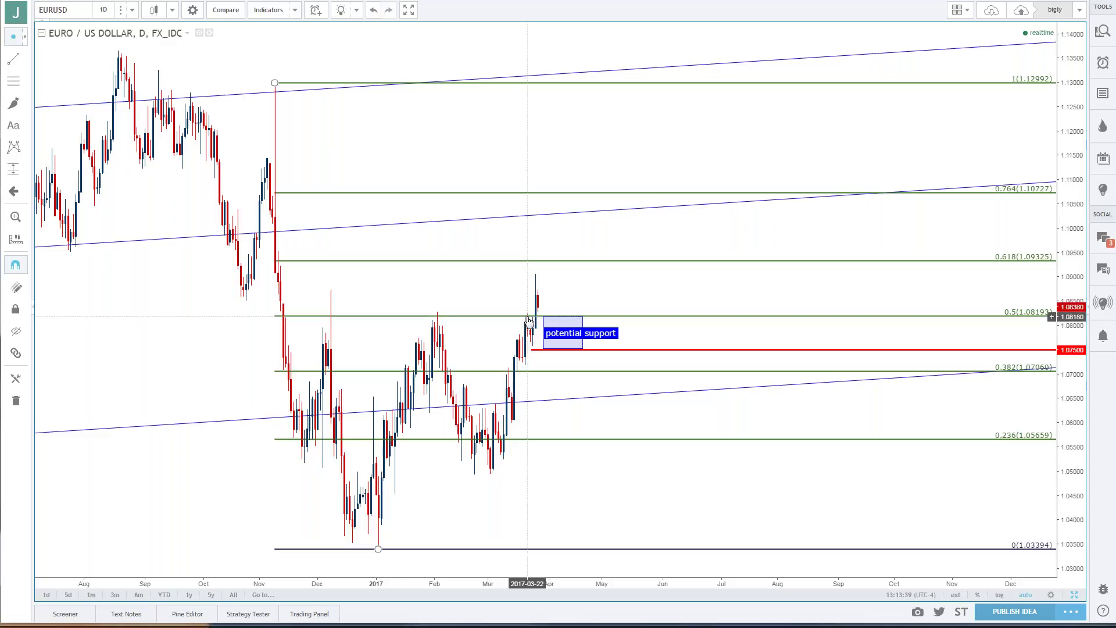
# - Set the EURUSD chart interval to 4 hours and examine price against the potential support zone and earlier highs
pyautogui.click(110, 12)
pyautogui.click(114, 186)
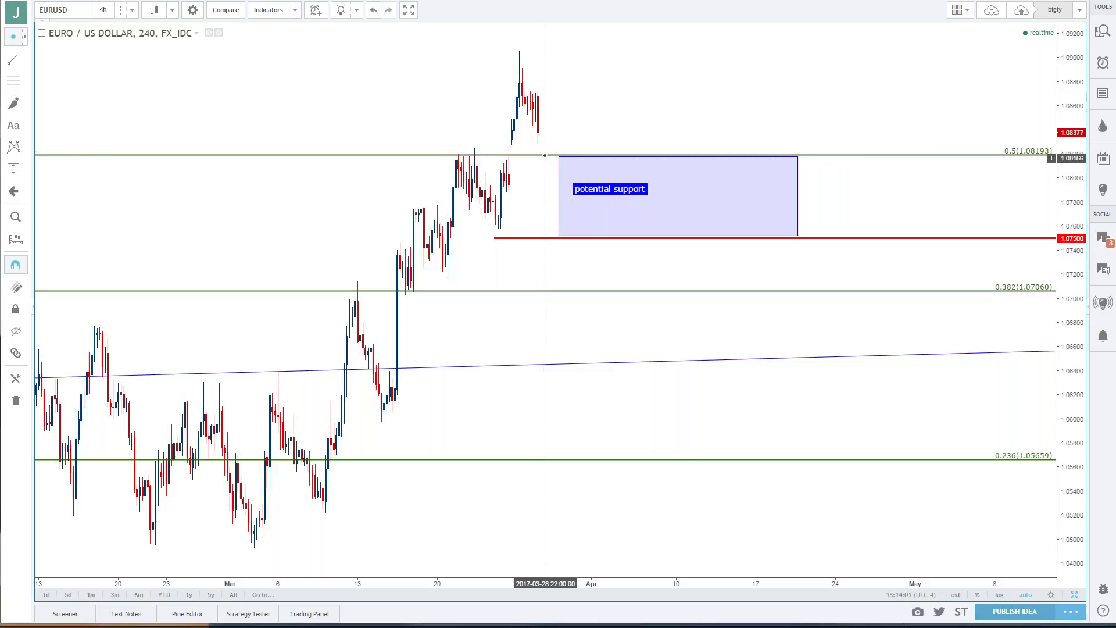
pyautogui.moveTo(545, 162); pyautogui.dragTo(730, 161)
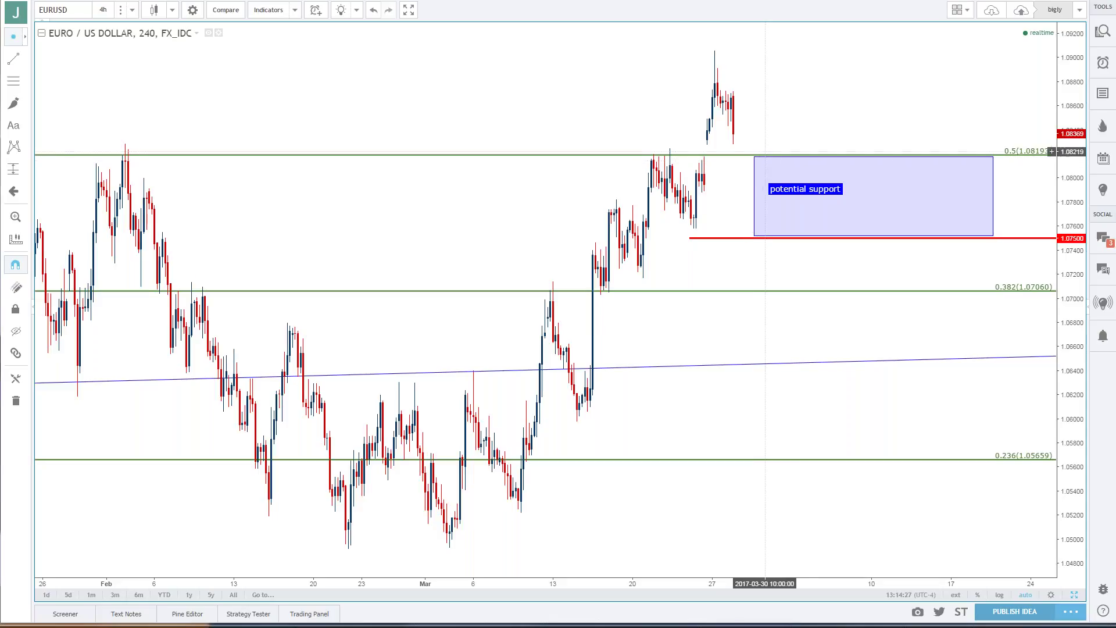
pyautogui.moveTo(767, 149); pyautogui.dragTo(834, 167)
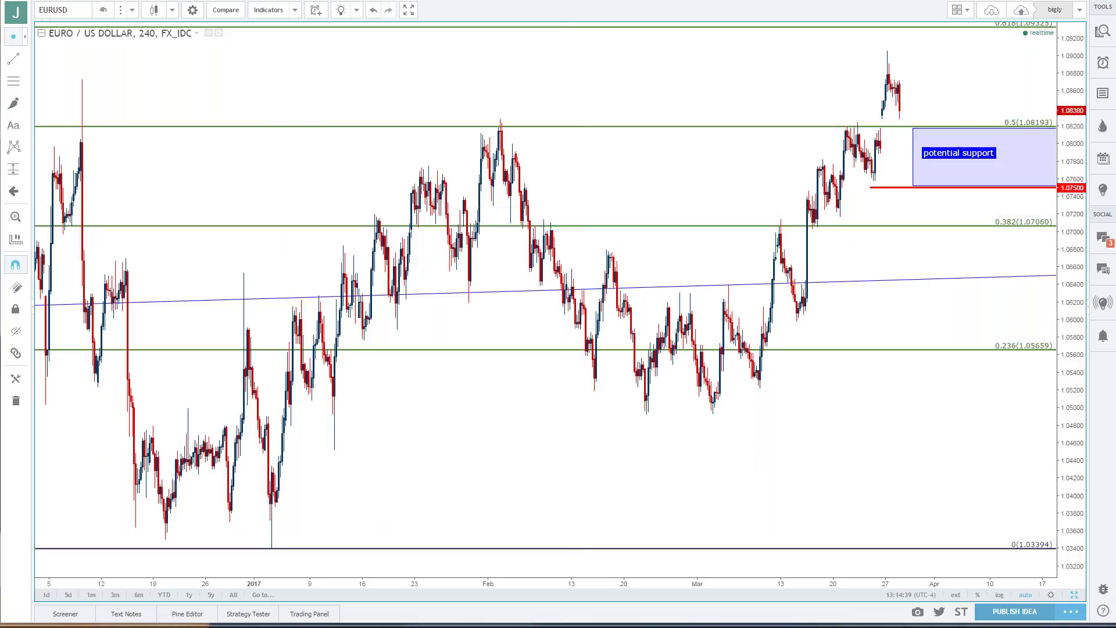
# - Load the USDJPY US dollar / yen chart from the IDC forex feed
pyautogui.click(73, 15)
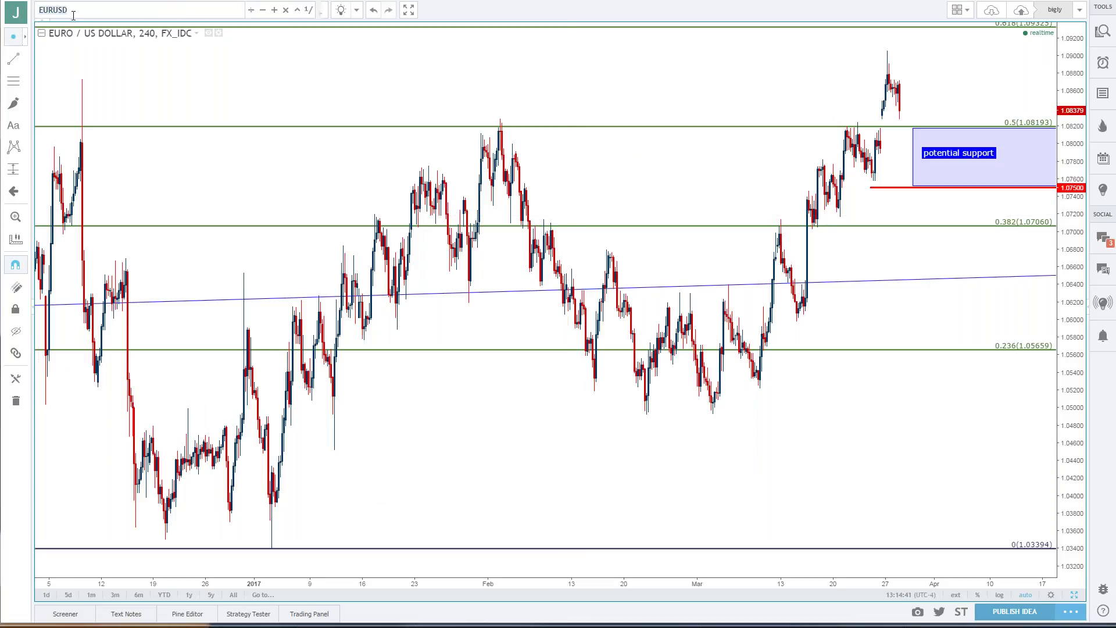
pyautogui.write('USDJPY')
pyautogui.press('Down')
pyautogui.press('Down')
pyautogui.press('Down')
pyautogui.press('Down')
pyautogui.press('Down')
pyautogui.press('Return')
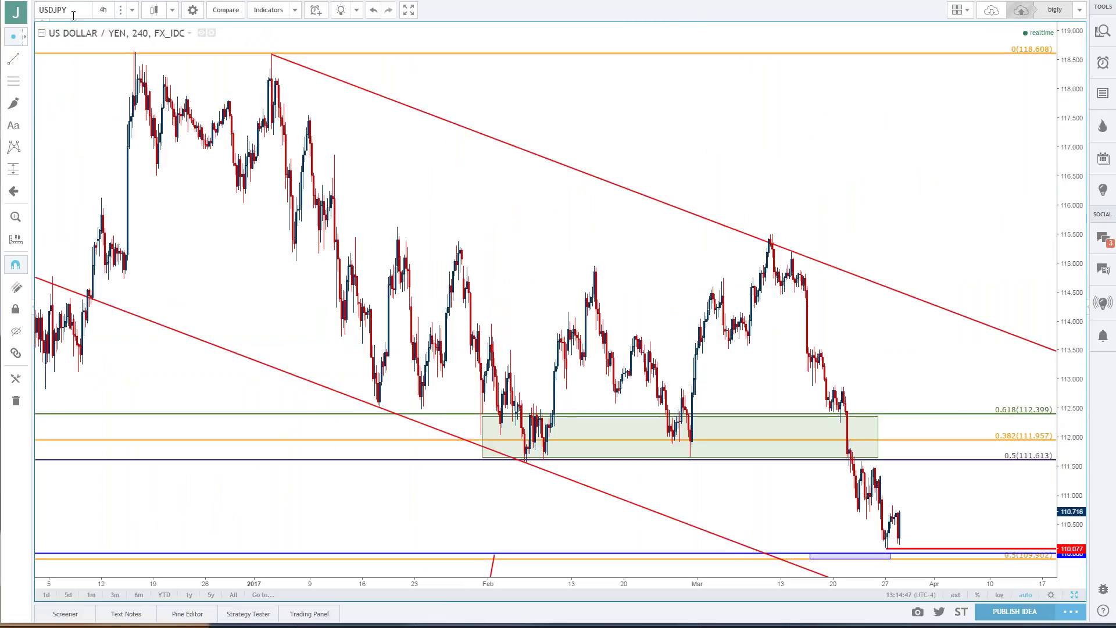
# - Enable the 0.618 level on the orange Fibonacci retracement of the November-to-January rally
pyautogui.scroll(-3, 770, 239)
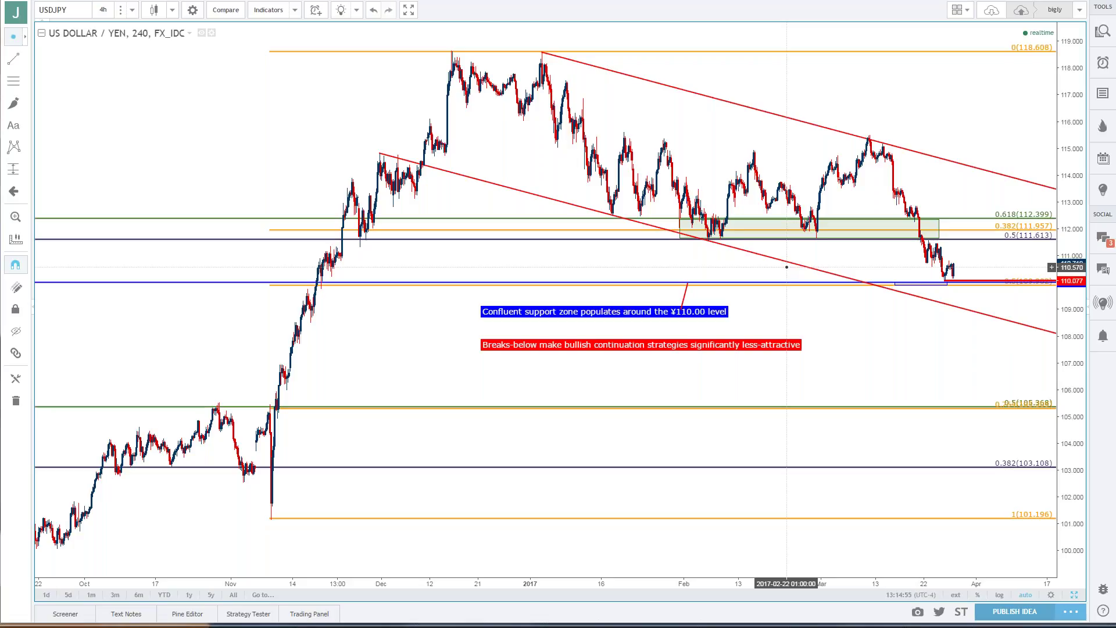
pyautogui.scroll(-3, 786, 267)
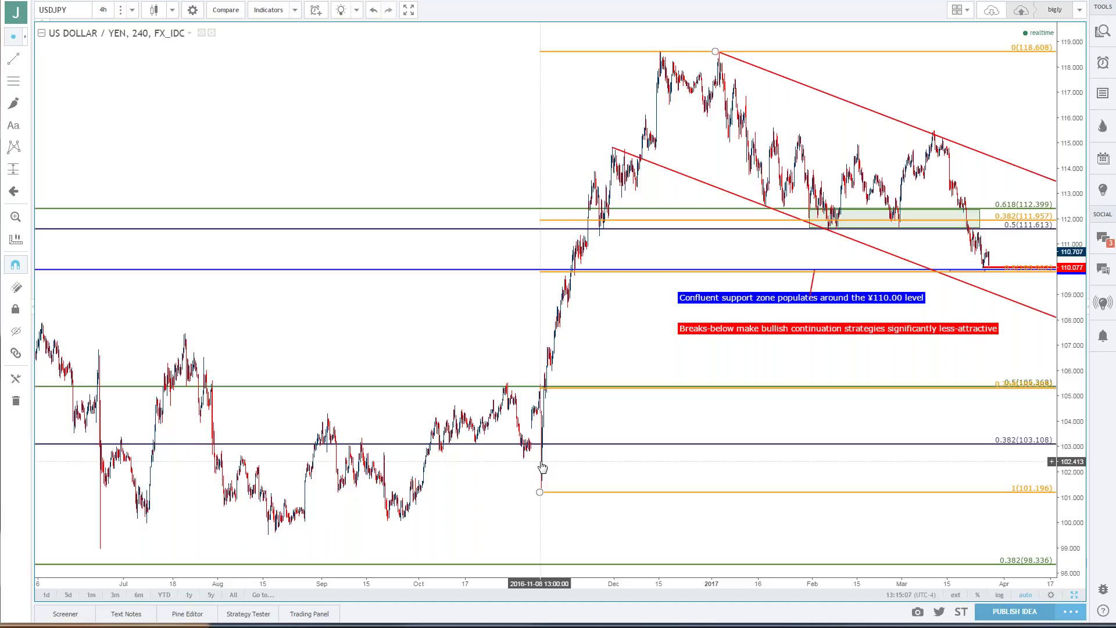
pyautogui.click(565, 272)
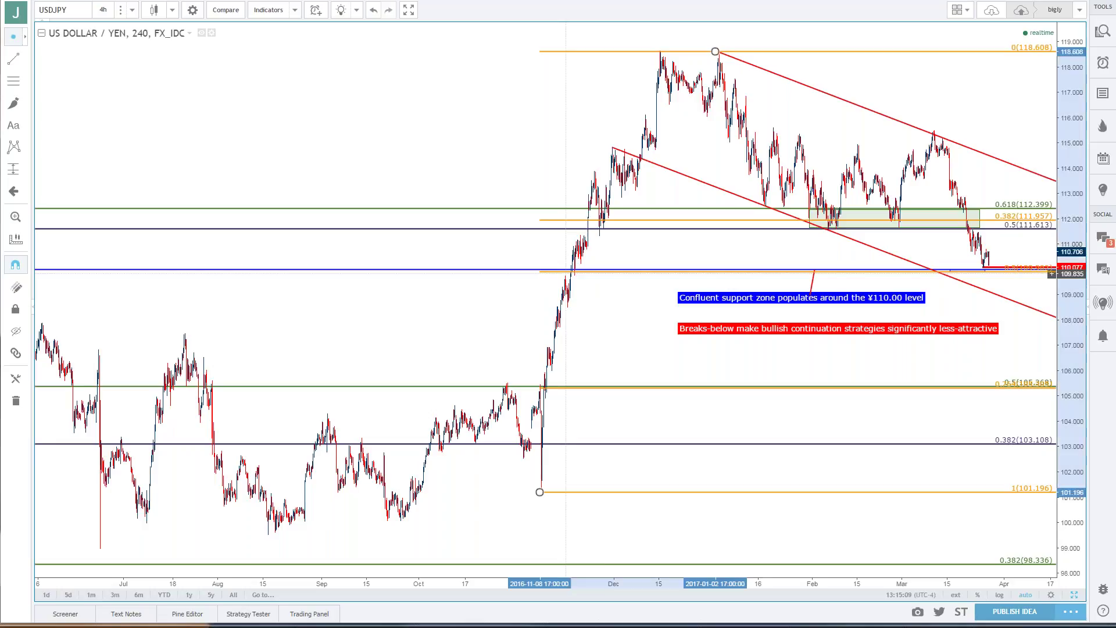
pyautogui.doubleClick(562, 272)
pyautogui.click(424, 288)
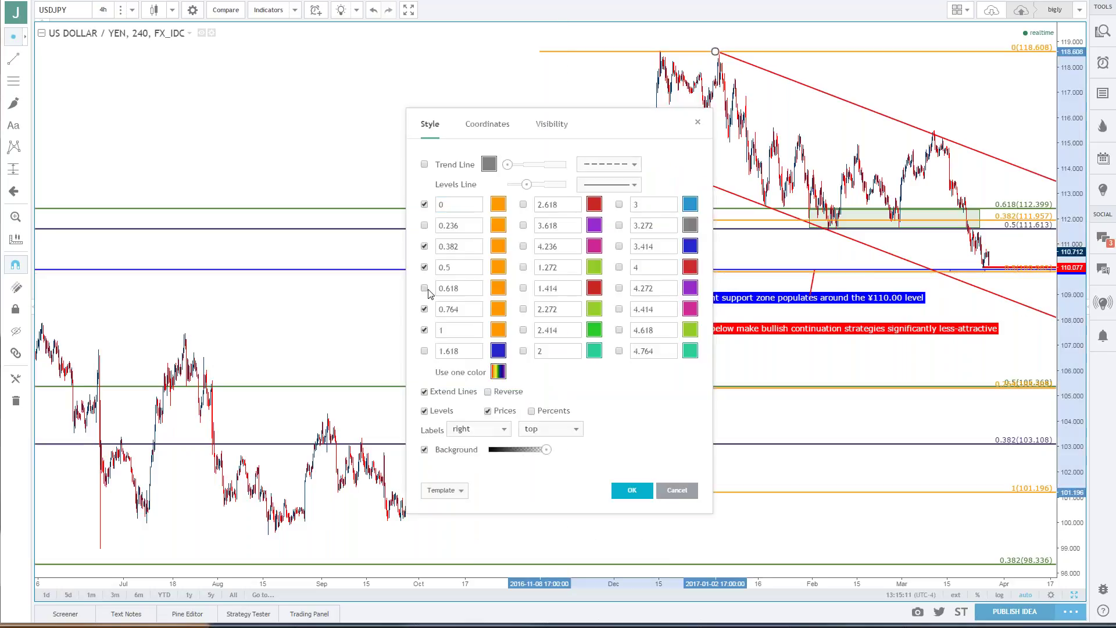
pyautogui.click(630, 490)
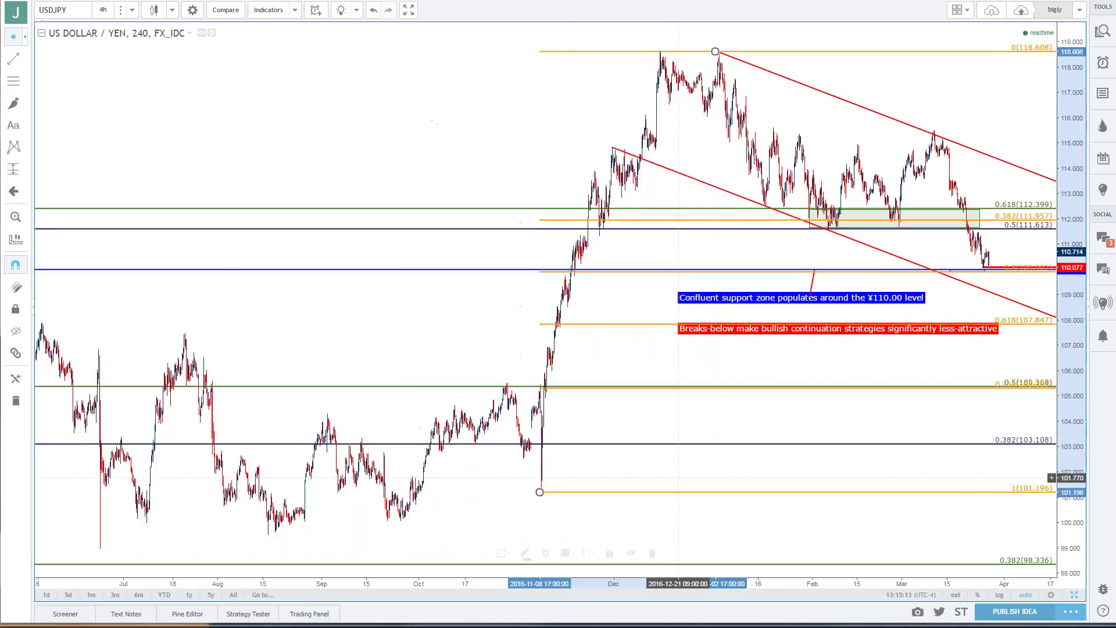
# - Delete the red breaks-below note, the blue confluent support zone note and its red pointer line near the 110.00 level
pyautogui.scroll(2, 875, 303)
pyautogui.scroll(3, 874, 302)
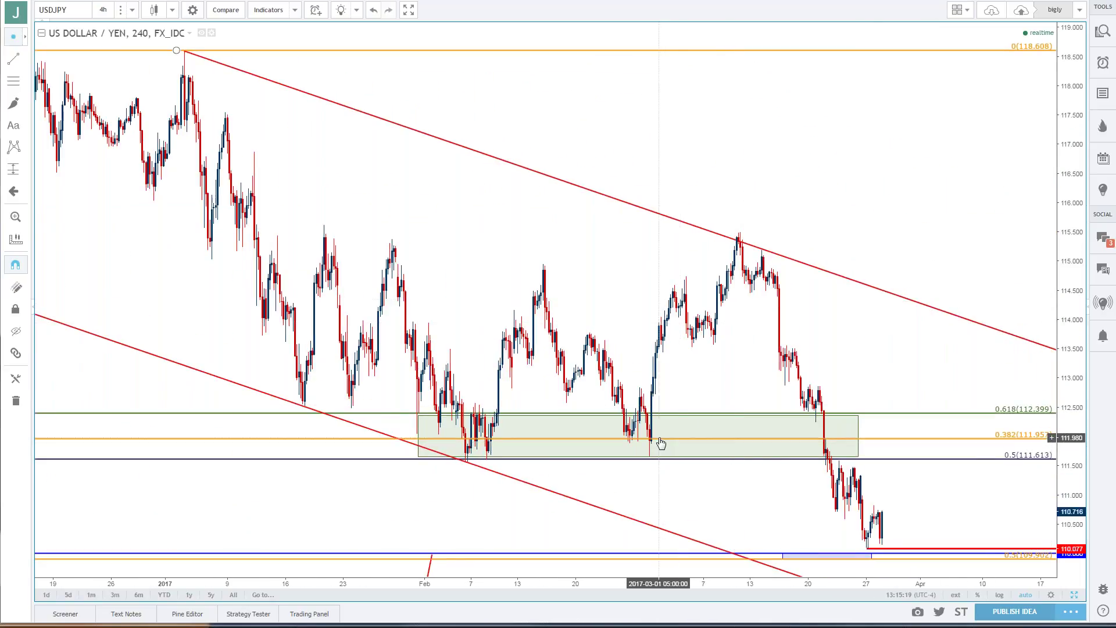
pyautogui.scroll(-3, 660, 444)
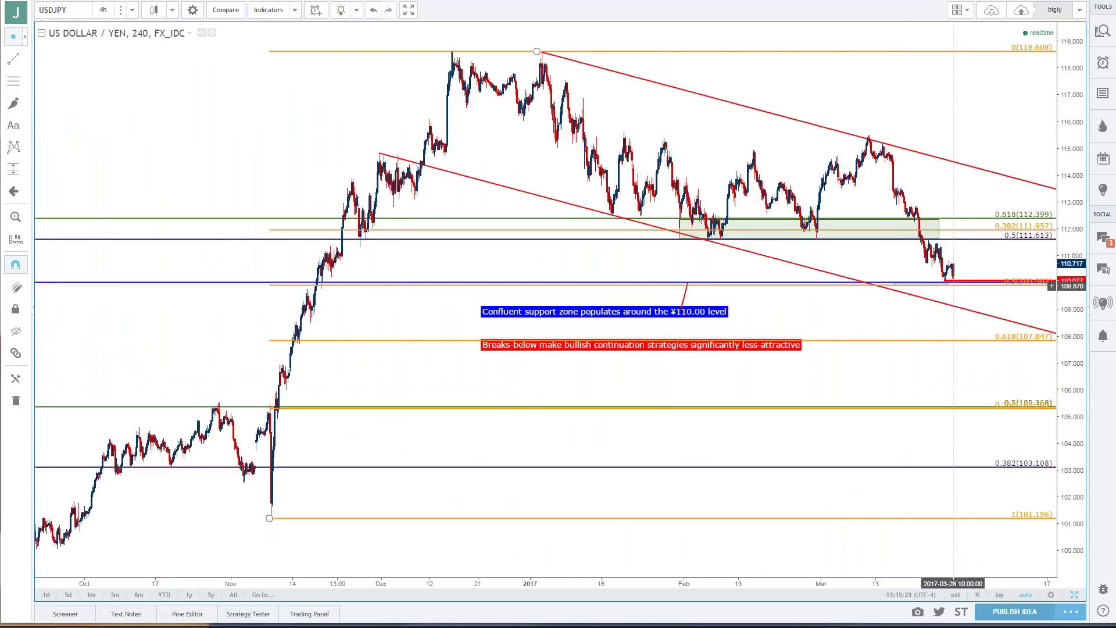
pyautogui.click(779, 344)
pyautogui.press('Delete')
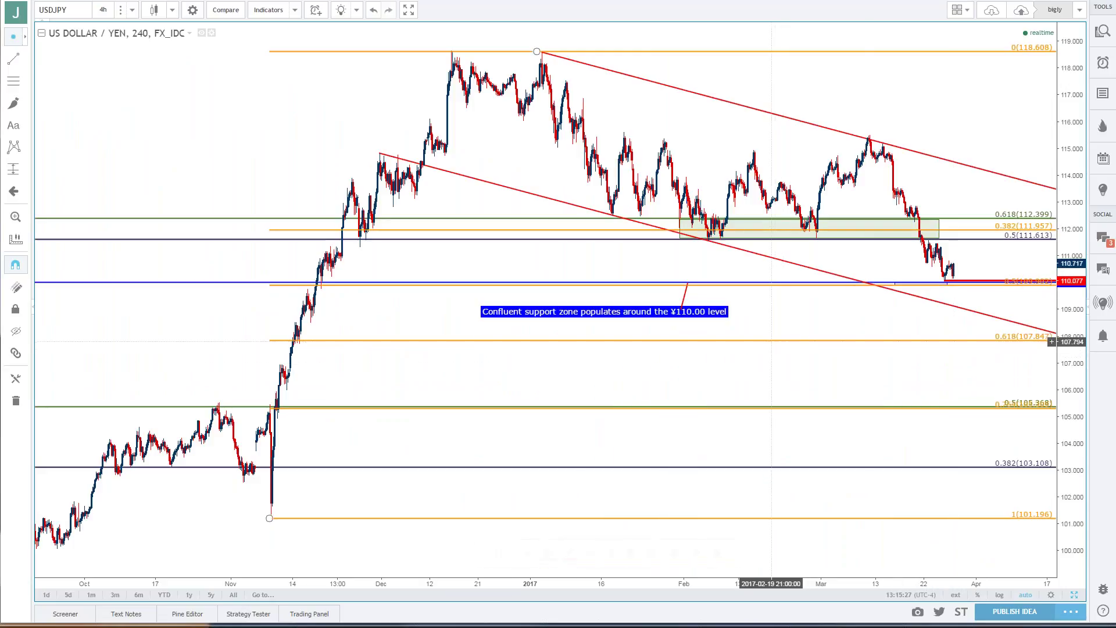
pyautogui.click(721, 312)
pyautogui.press('Delete')
pyautogui.click(684, 296)
pyautogui.press('Delete')
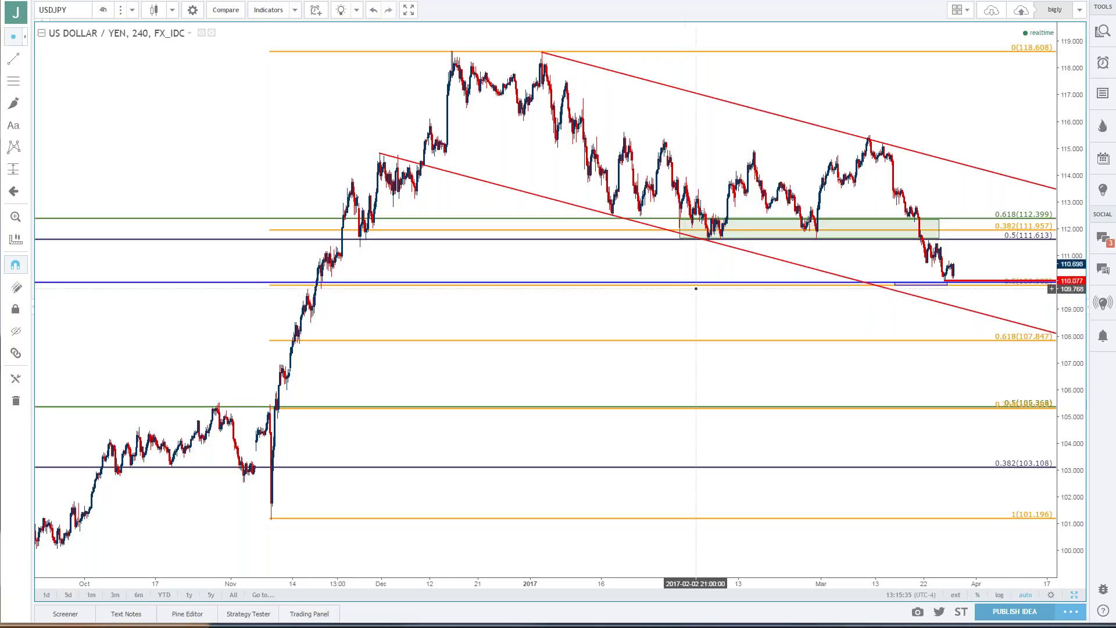
# - Examine USDJPY price against the 110.00 support area, the Fibonacci levels and the descending red channel
pyautogui.scroll(1, 706, 294)
pyautogui.scroll(-2, 706, 293)
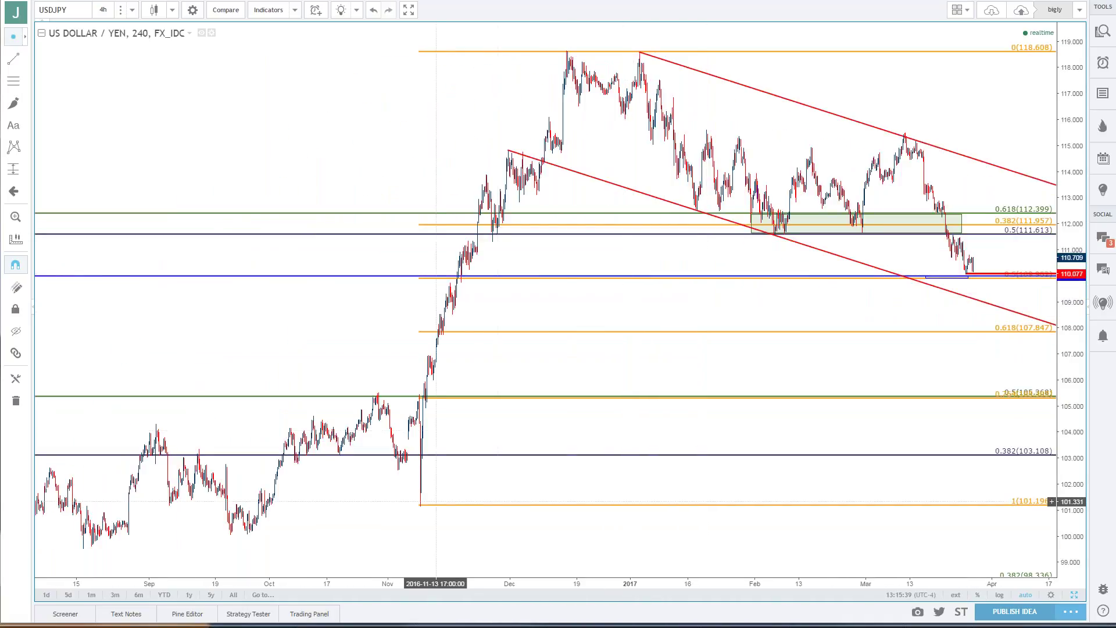
pyautogui.click(755, 276)
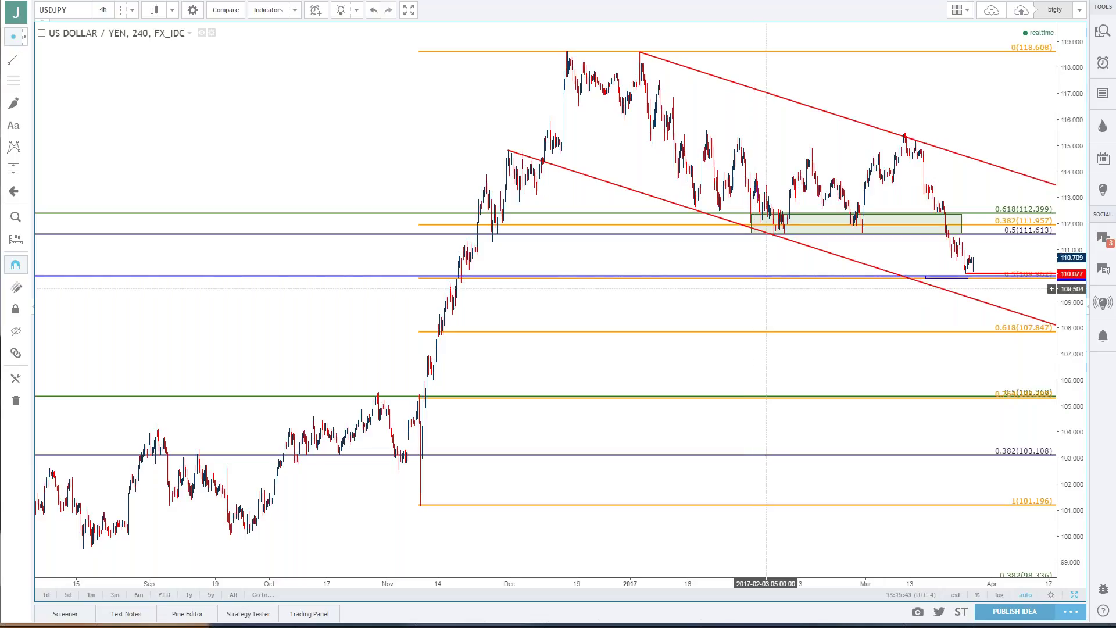
pyautogui.scroll(5, 789, 298)
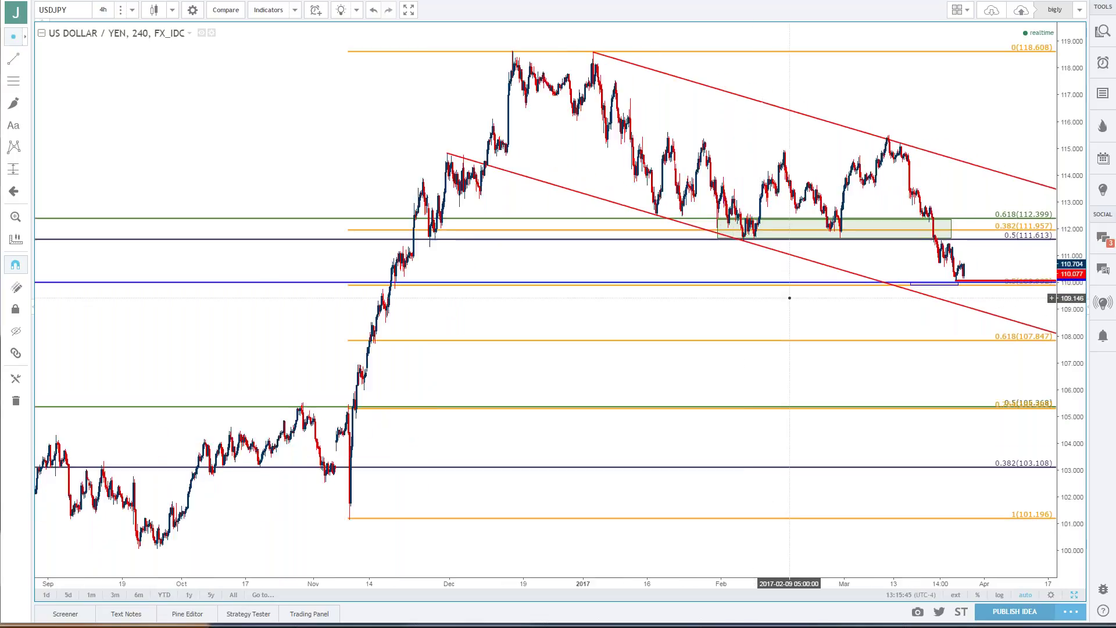
pyautogui.scroll(-2, 789, 298)
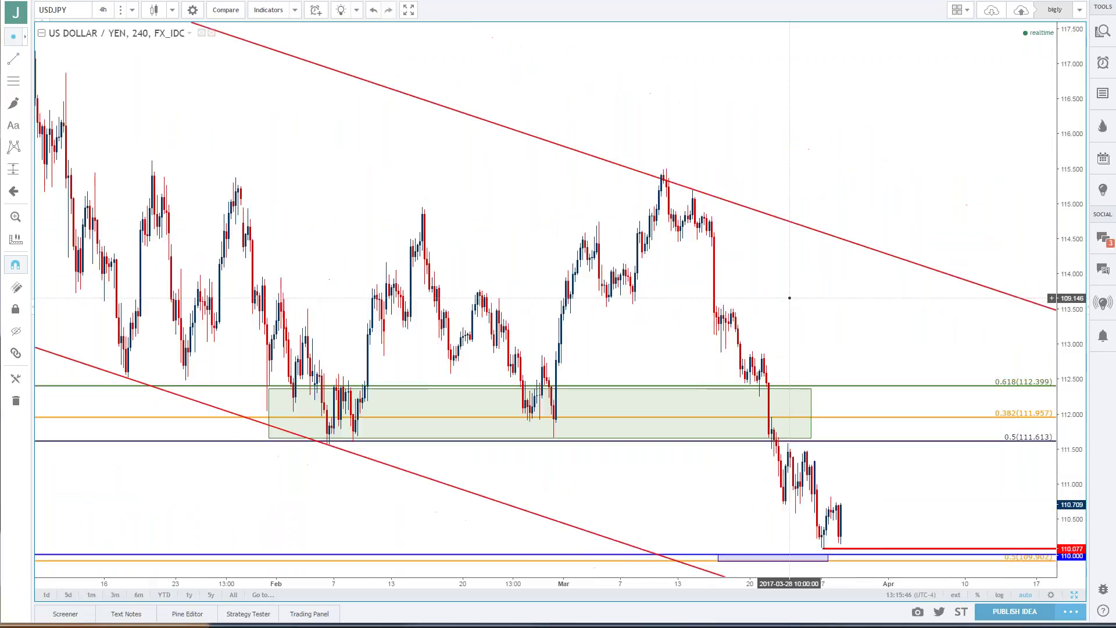
pyautogui.scroll(-3, 789, 298)
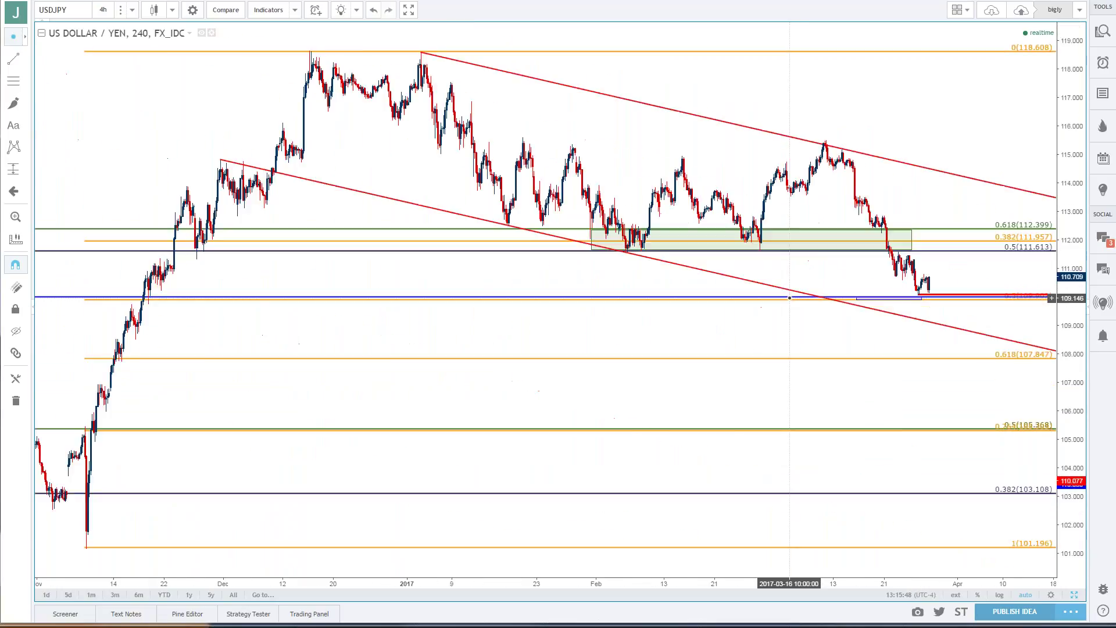
pyautogui.click(757, 300)
pyautogui.click(759, 298)
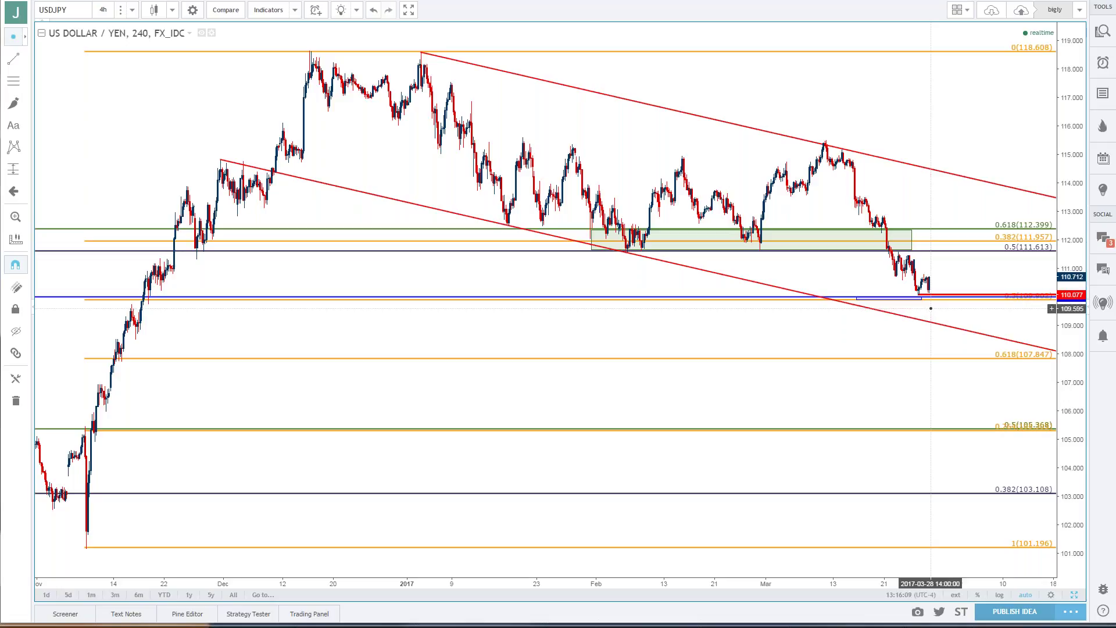
pyautogui.scroll(5, 930, 308)
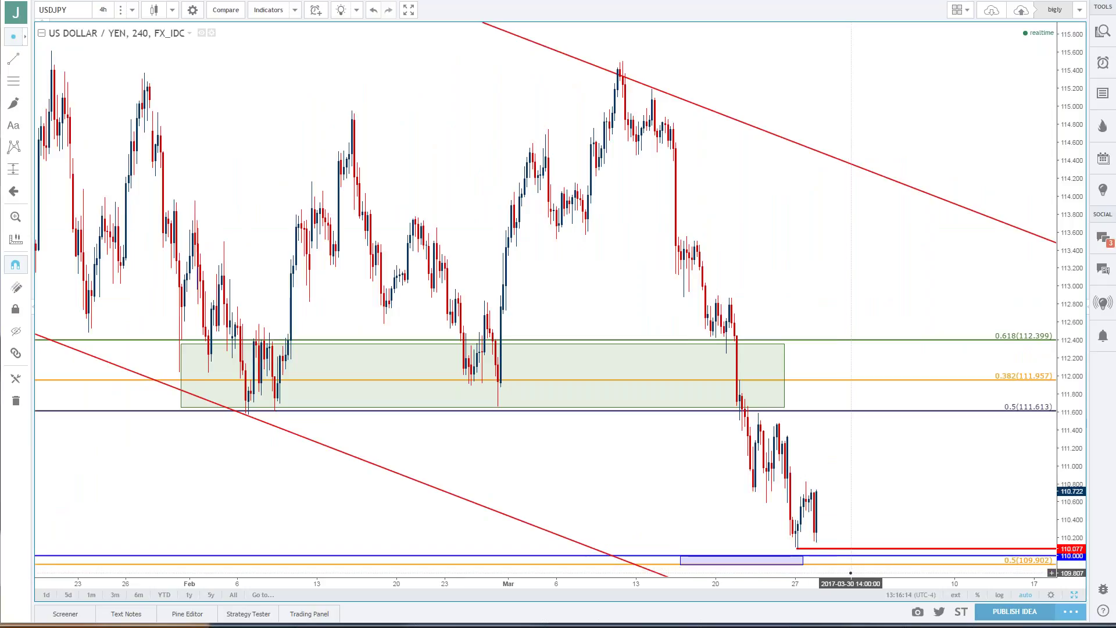
pyautogui.scroll(-5, 850, 572)
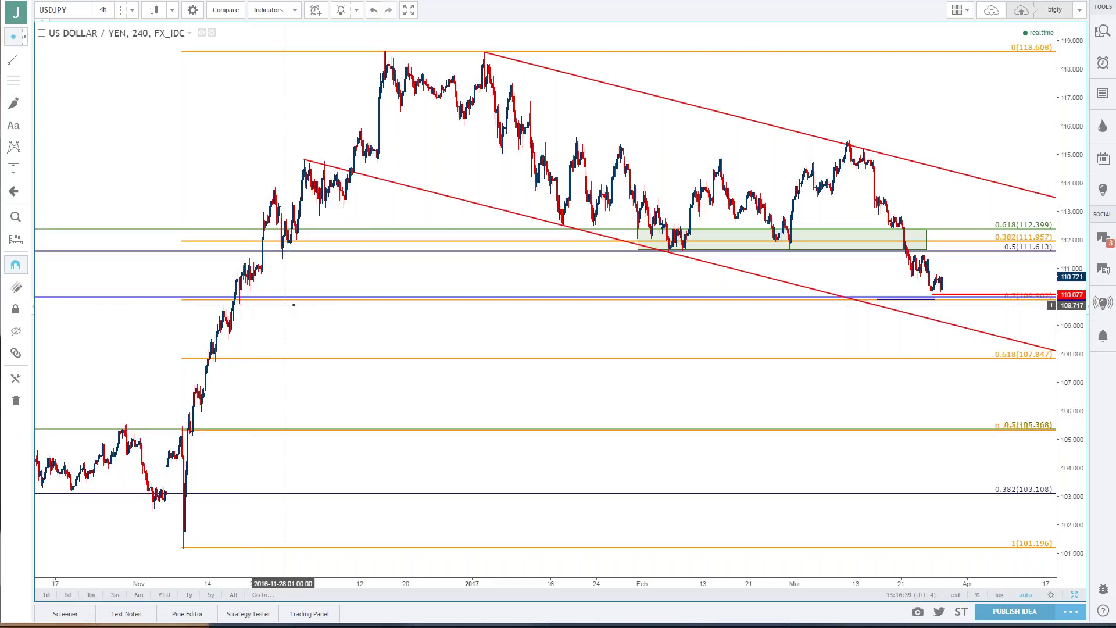
# - Place a parallel copy of the upper red trendline inside the descending channel, starting at about 116.16 on 9 December 2016
pyautogui.scroll(-3, 242, 306)
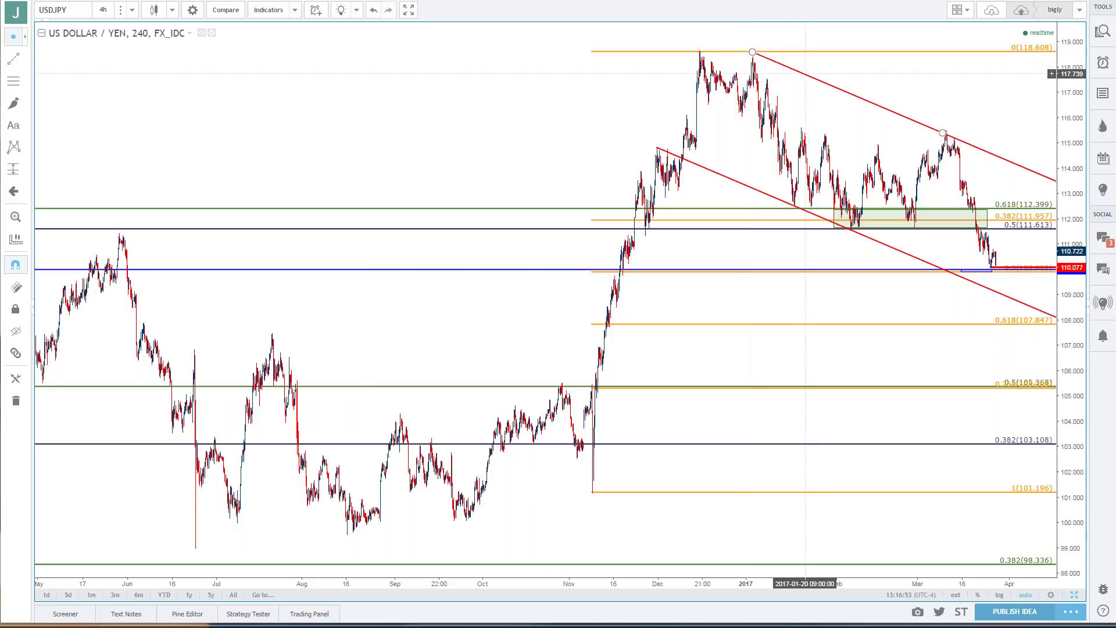
pyautogui.moveTo(808, 77)
pyautogui.mouseDown()
pyautogui.moveTo(760, 131)
pyautogui.moveTo(737, 138)
pyautogui.mouseUp()
pyautogui.click(724, 137)
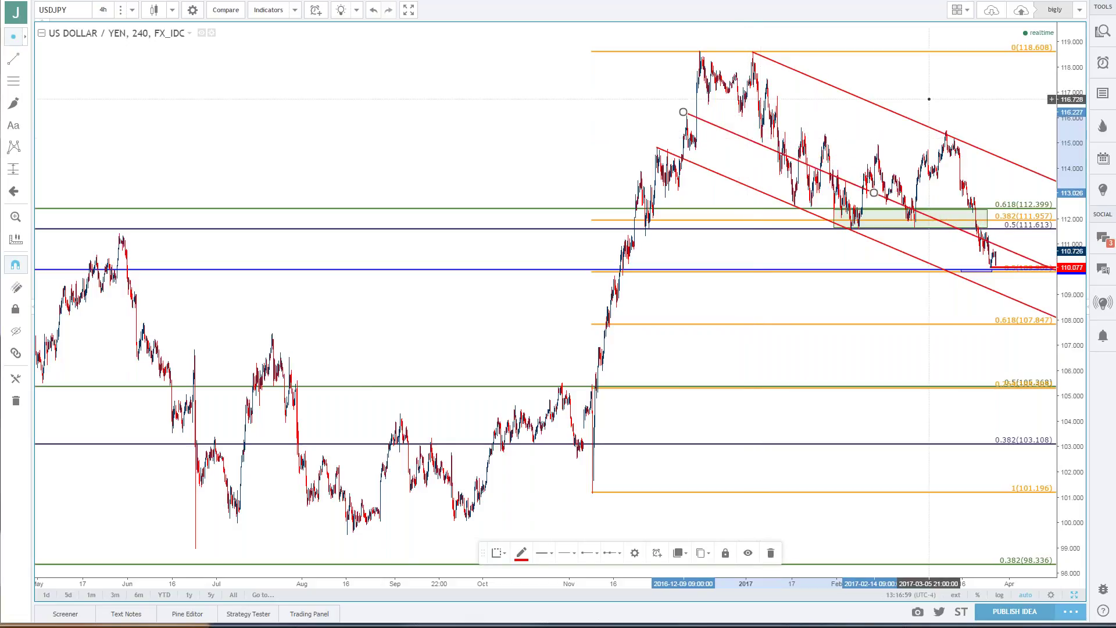
pyautogui.click(731, 133)
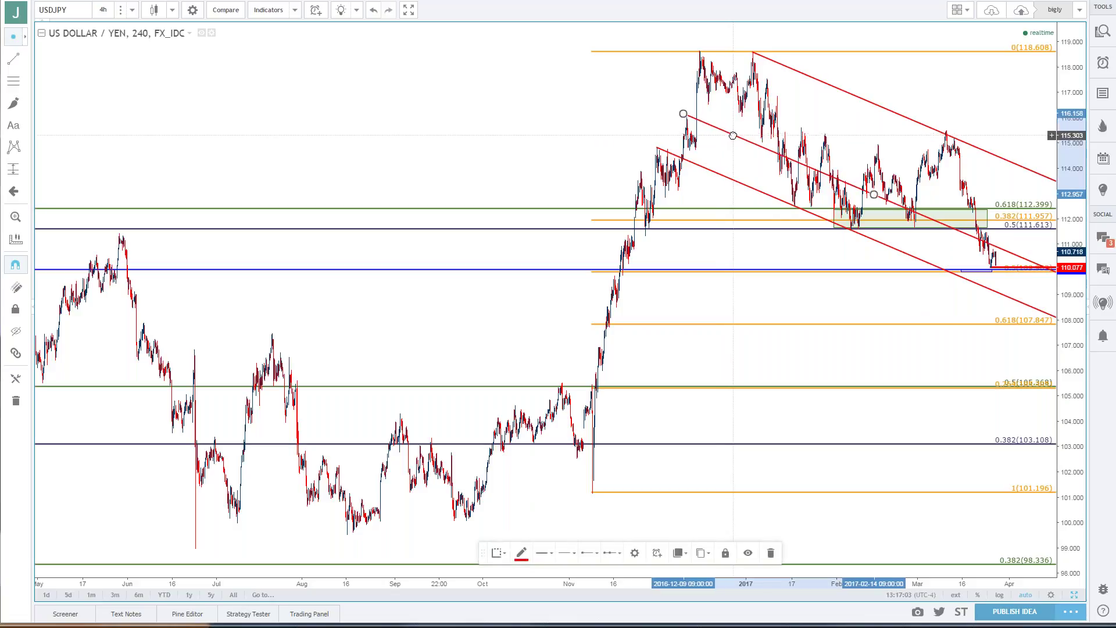
pyautogui.click(831, 108)
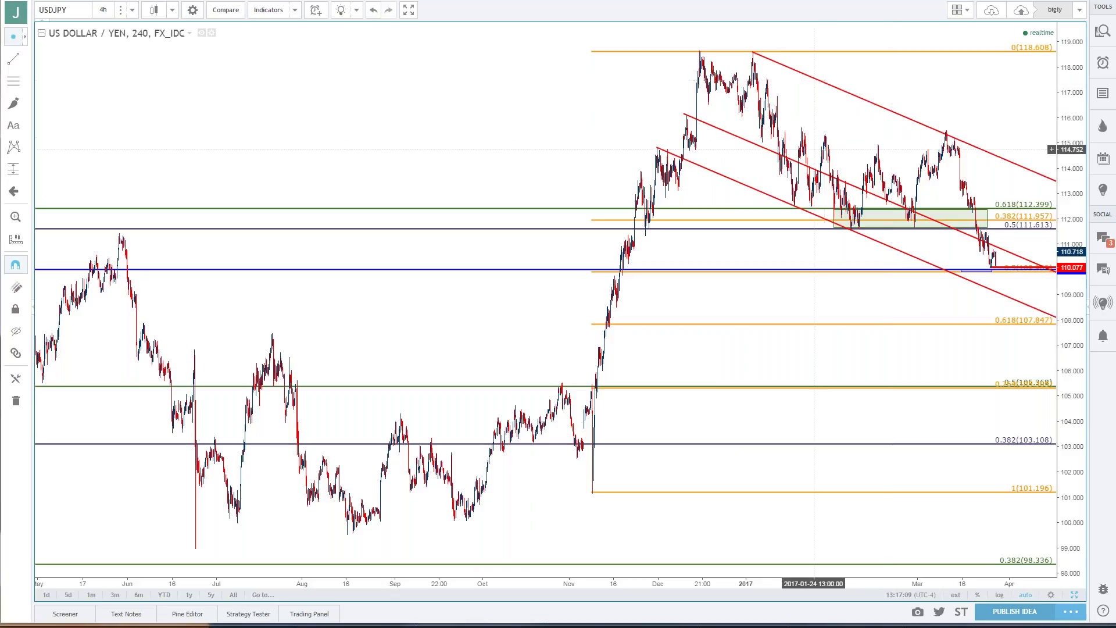
# - Place another parallel copy of the descending red trendline inside the channel, starting at about 117.3 on 20 December 2016
pyautogui.click(804, 167)
pyautogui.moveTo(805, 166); pyautogui.dragTo(830, 136)
pyautogui.click(843, 93)
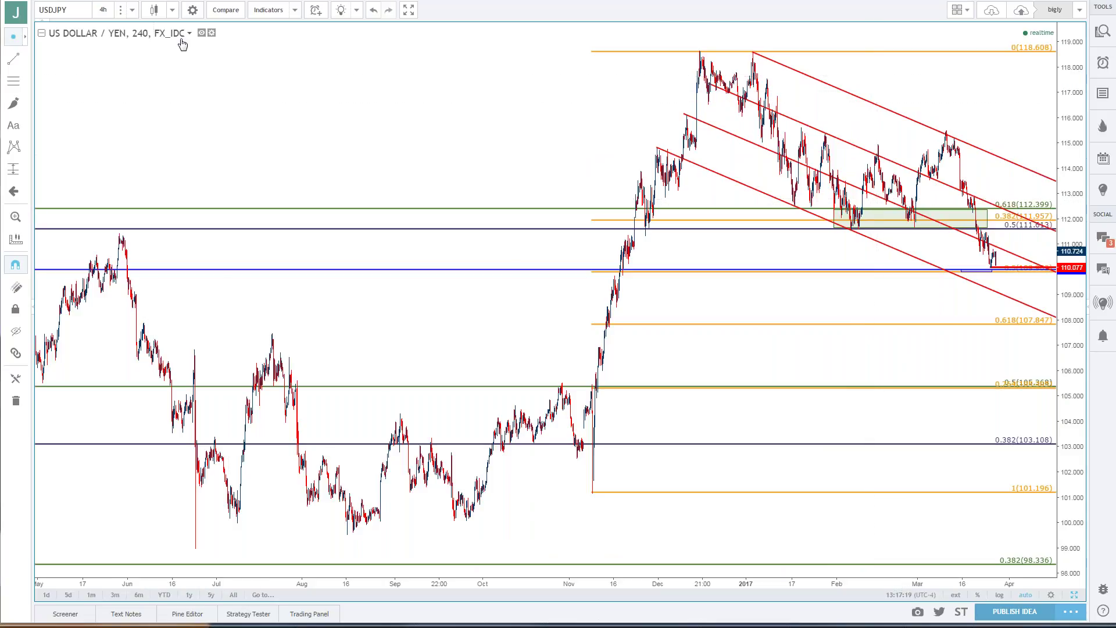
# - Switch to the DailyFX price action article in the browser and examine its enlarged hourly USD/JPY chart, clearing the window away when finished
pyautogui.scroll(3, 249, 349)
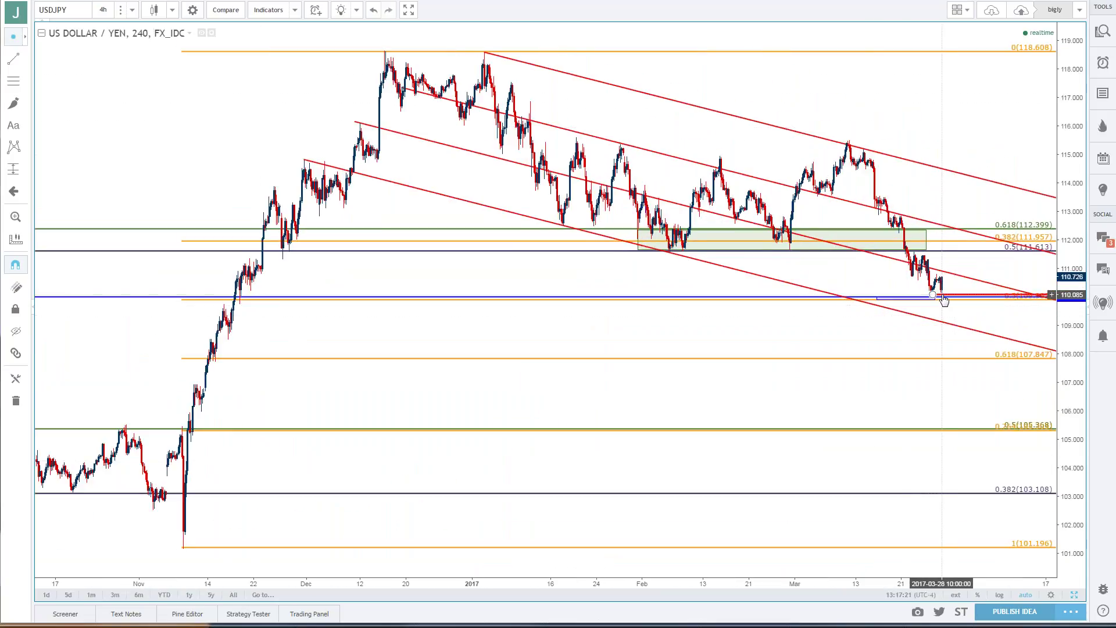
pyautogui.scroll(5, 941, 297)
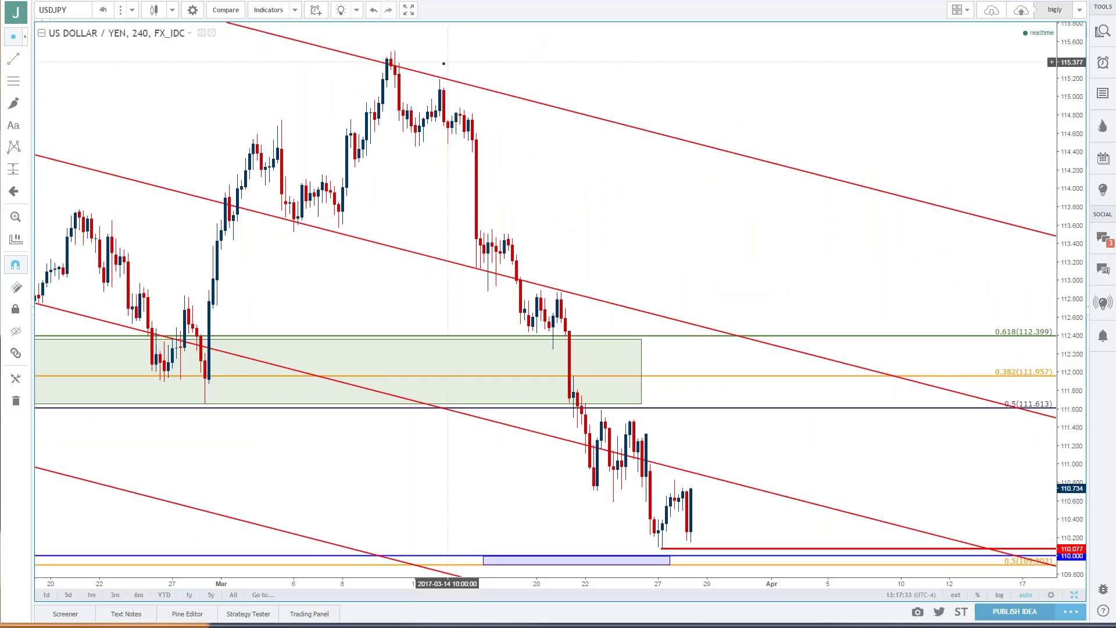
pyautogui.hotkey('alt', 'Tab')
pyautogui.hotkey('ctrl', 'l')
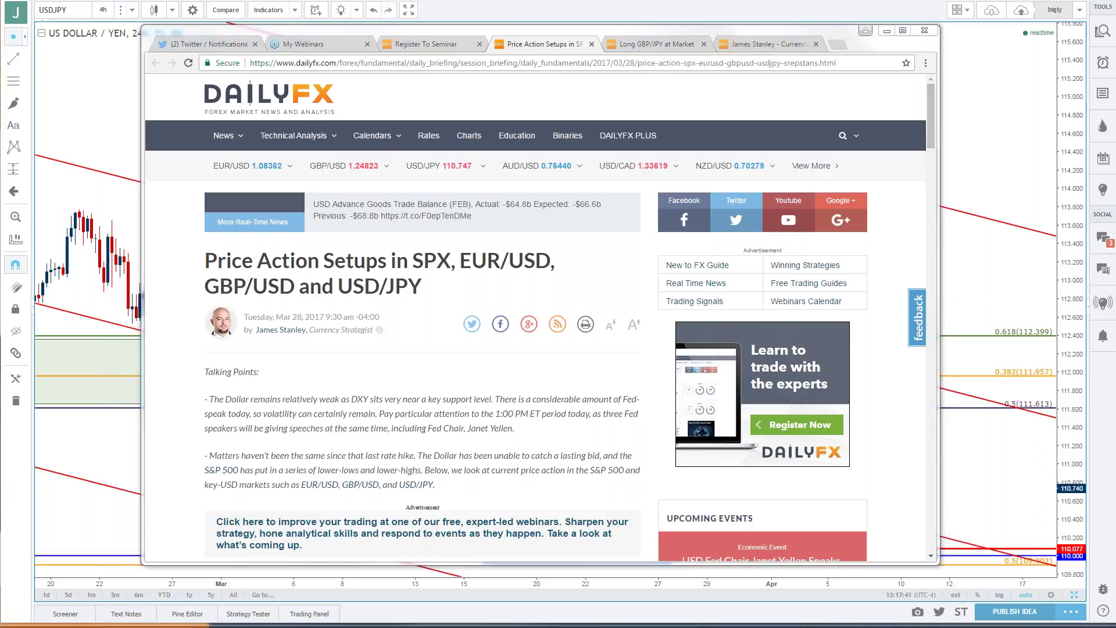
pyautogui.click(378, 447)
pyautogui.scroll(-15, 378, 447)
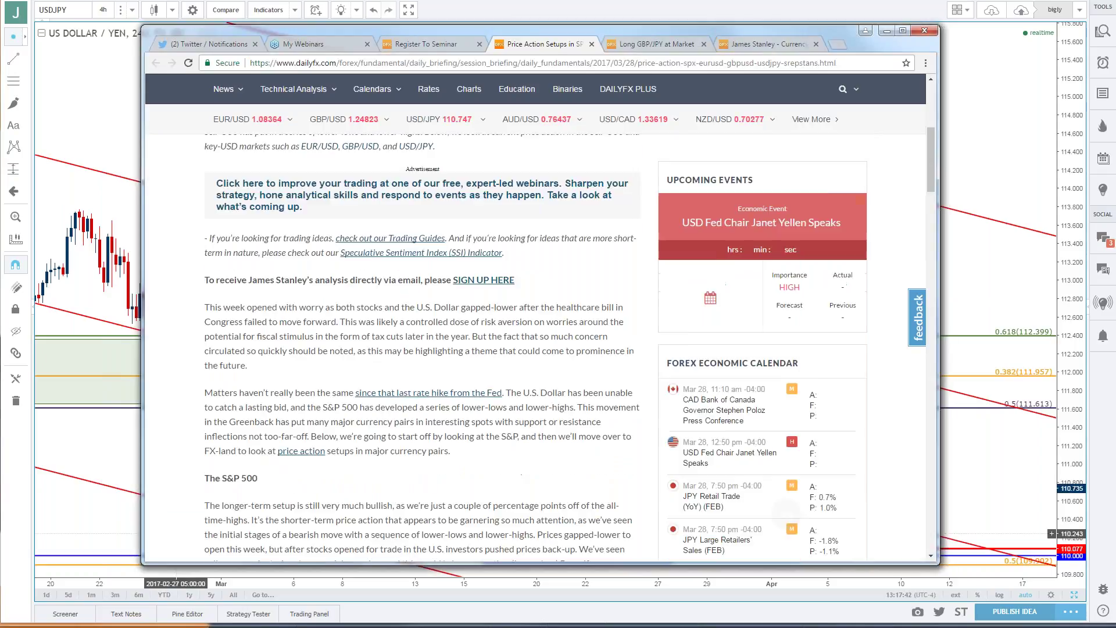
pyautogui.scroll(-12, 378, 448)
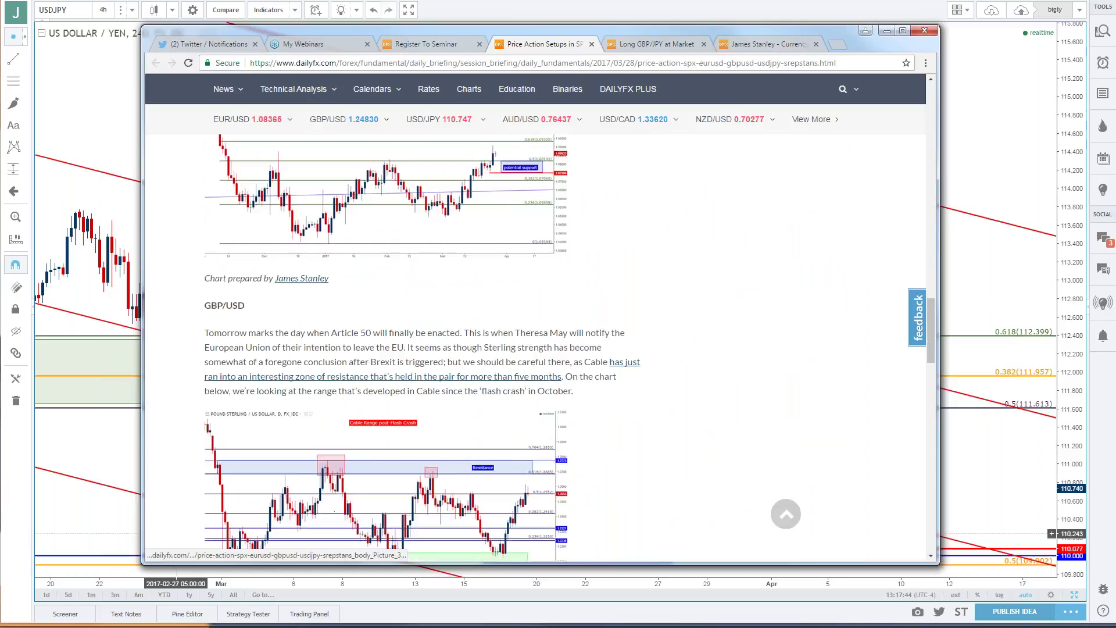
pyautogui.scroll(-6, 496, 414)
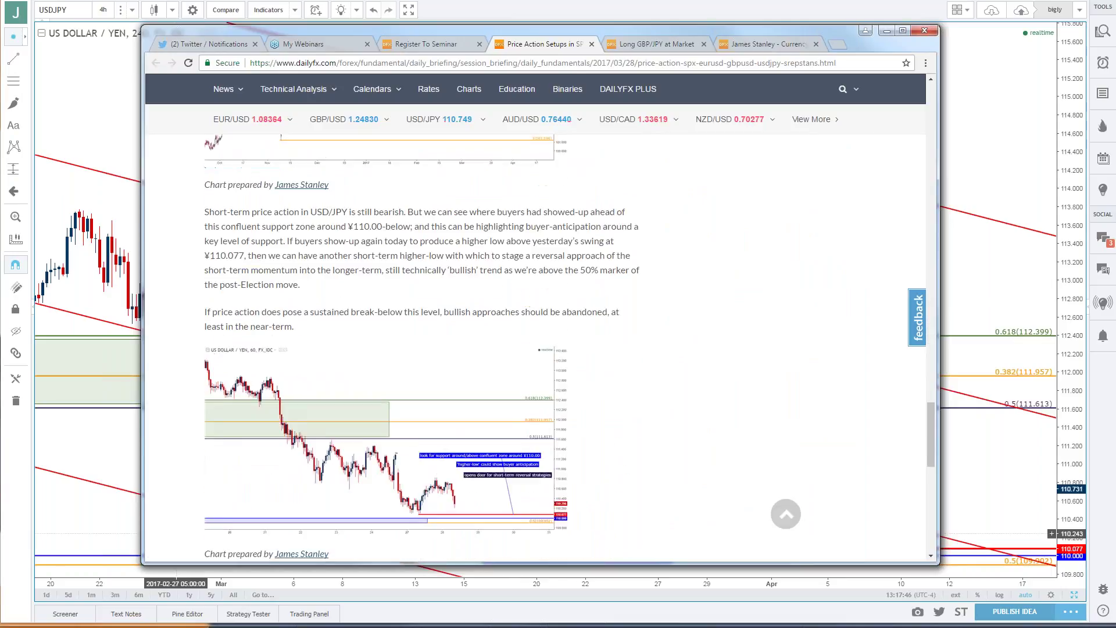
pyautogui.click(493, 416)
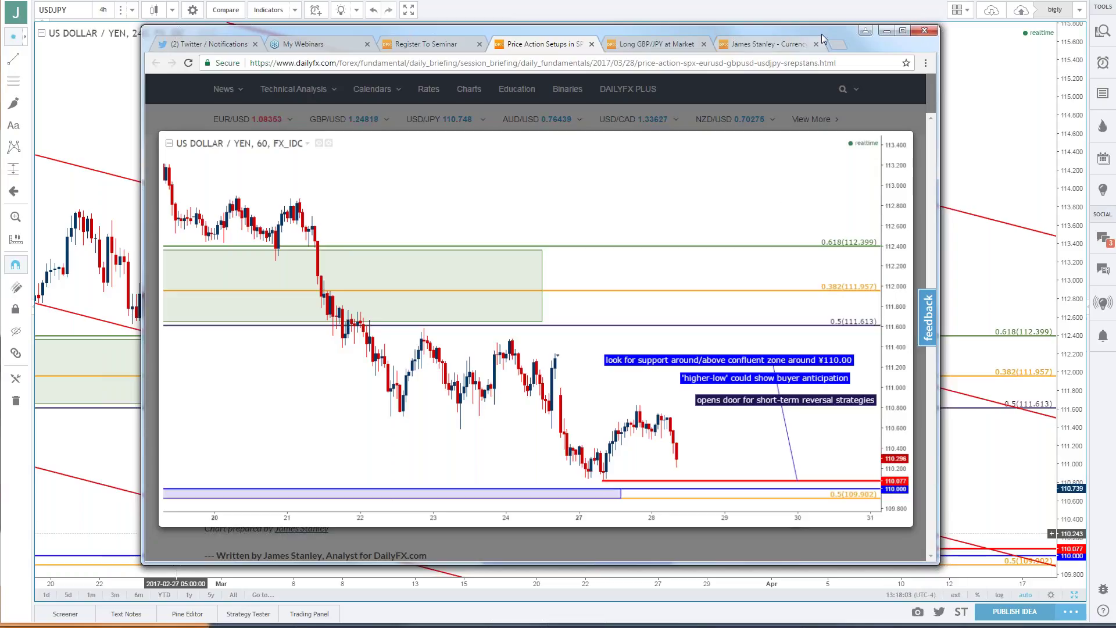
pyautogui.moveTo(822, 35); pyautogui.dragTo(0, 81)
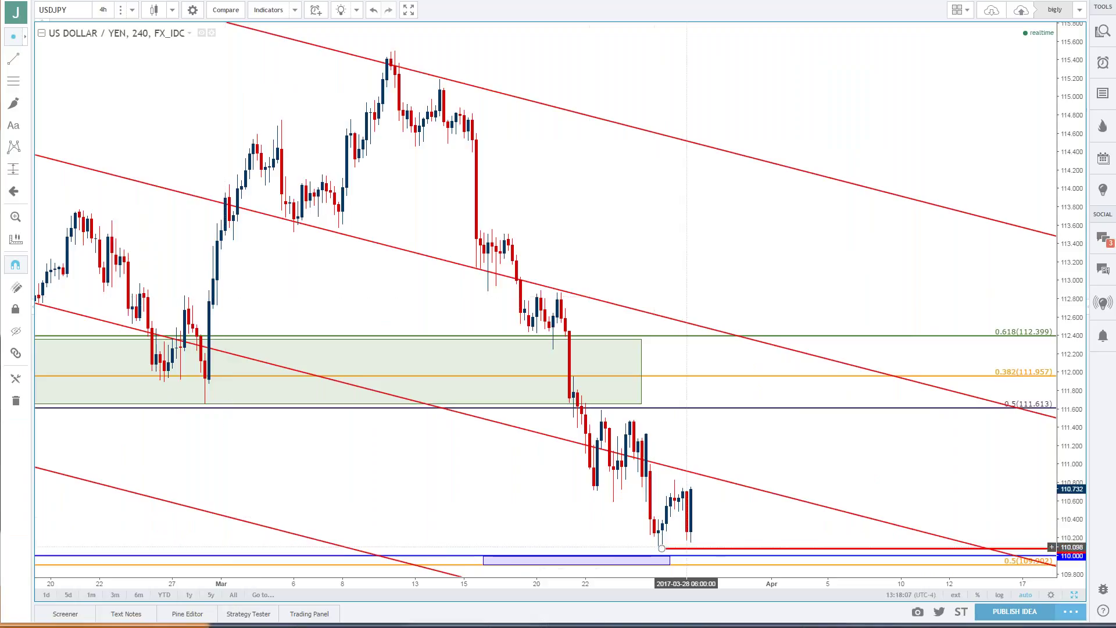
# - Switch the USDJPY chart to the 1-hour interval with the latest candles and the 110.00 support area in view
pyautogui.click(695, 549)
pyautogui.click(102, 10)
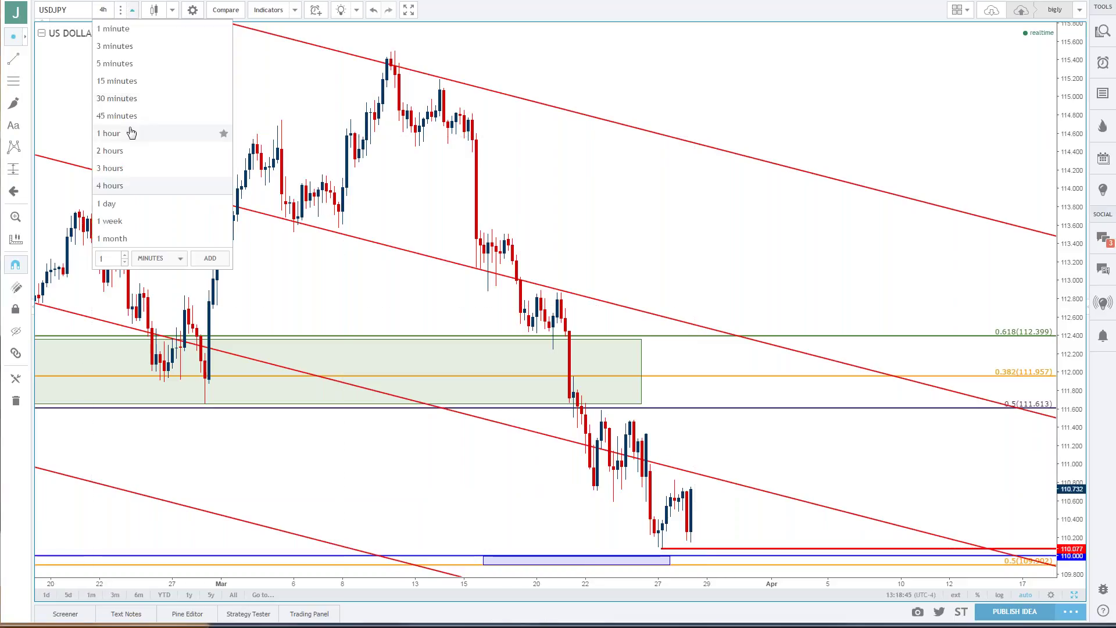
pyautogui.click(129, 134)
pyautogui.moveTo(719, 331); pyautogui.dragTo(854, 332)
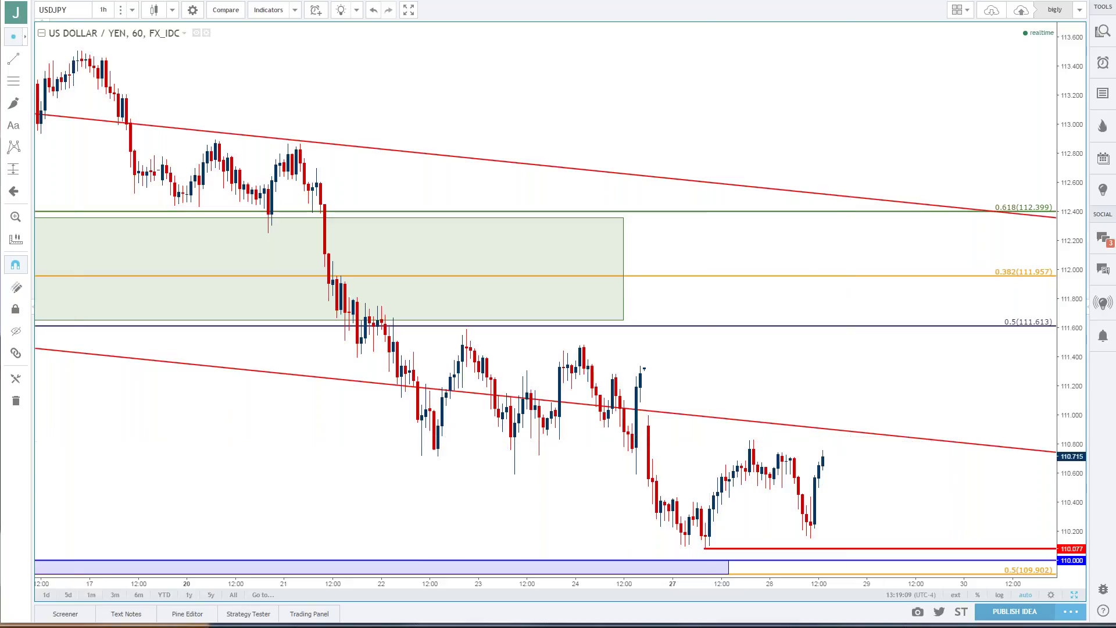
# - Turn off magnet mode for drawings and leave the Rectangle tool without drawing
pyautogui.click(25, 102)
pyautogui.click(74, 127)
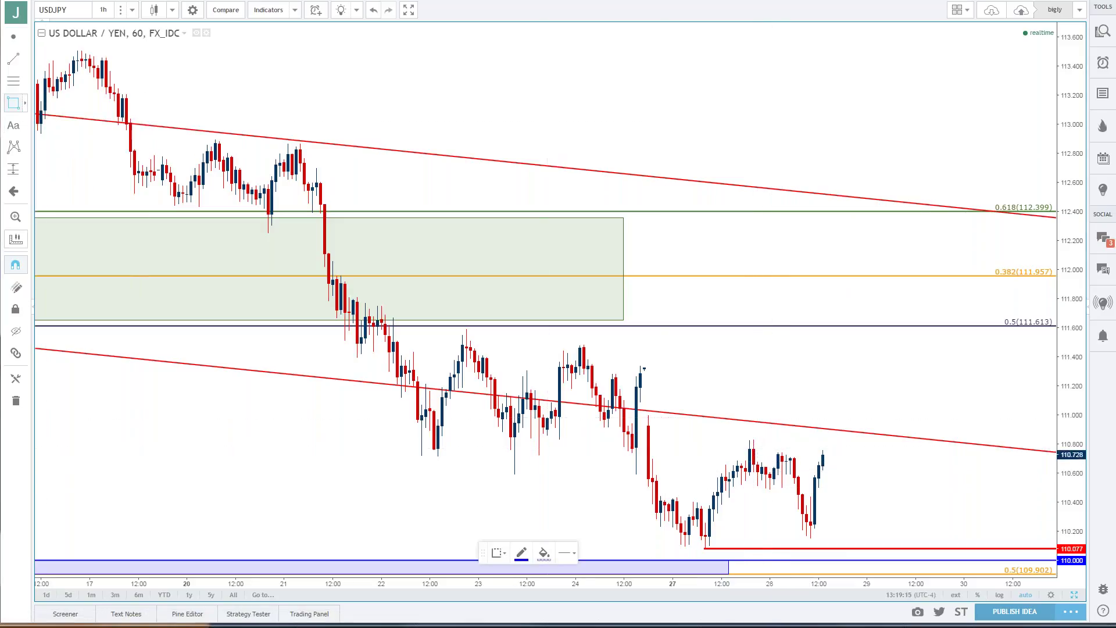
pyautogui.click(16, 264)
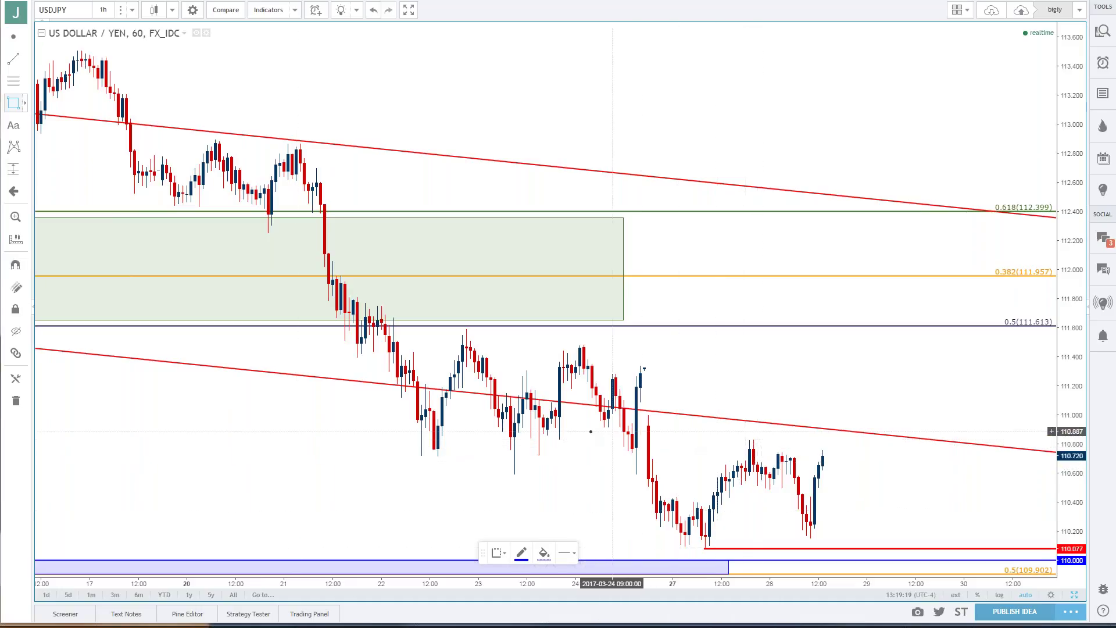
pyautogui.press('Escape')
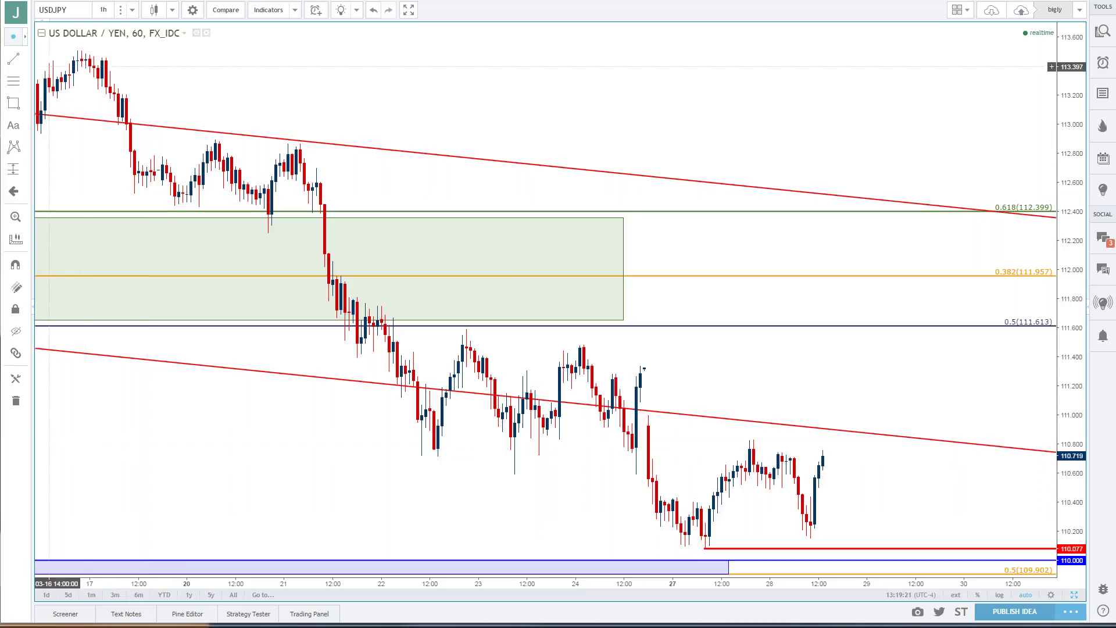
# - Draw a dotted blue horizontal line at about 110.767 near the recent highs and place a copy at about 110.823
pyautogui.click(25, 59)
pyautogui.click(48, 109)
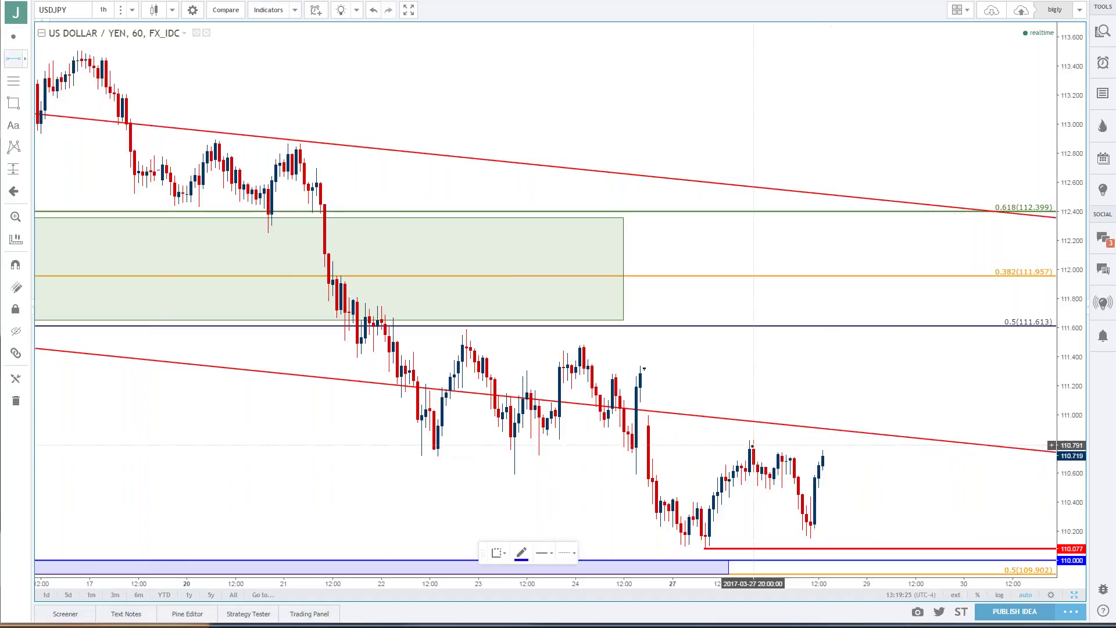
pyautogui.click(753, 448)
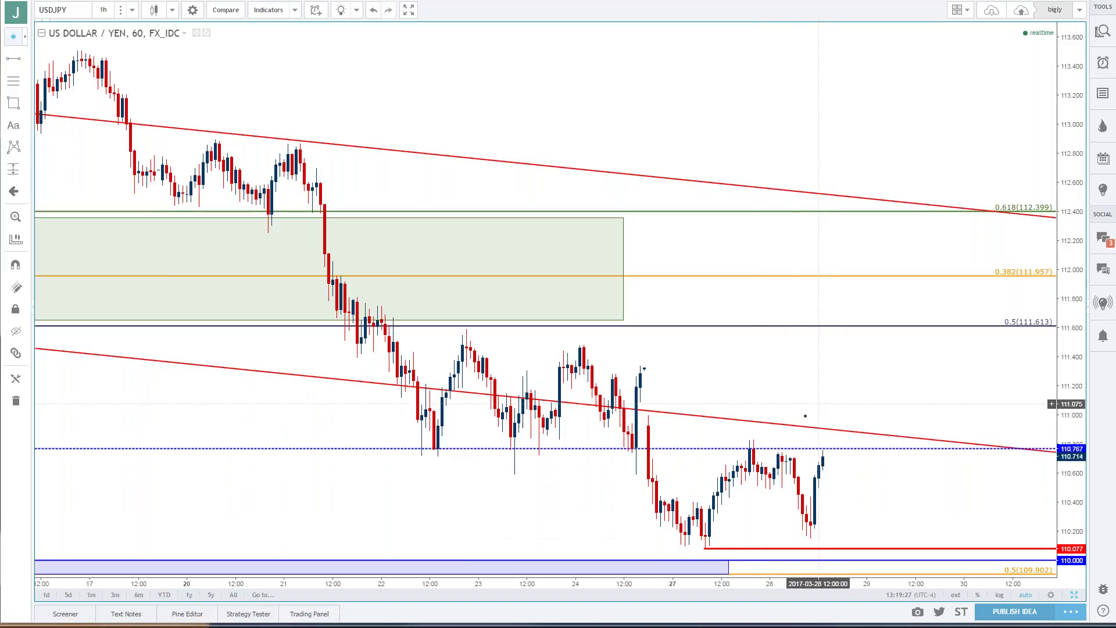
pyautogui.moveTo(776, 448); pyautogui.dragTo(774, 441)
pyautogui.click(839, 398)
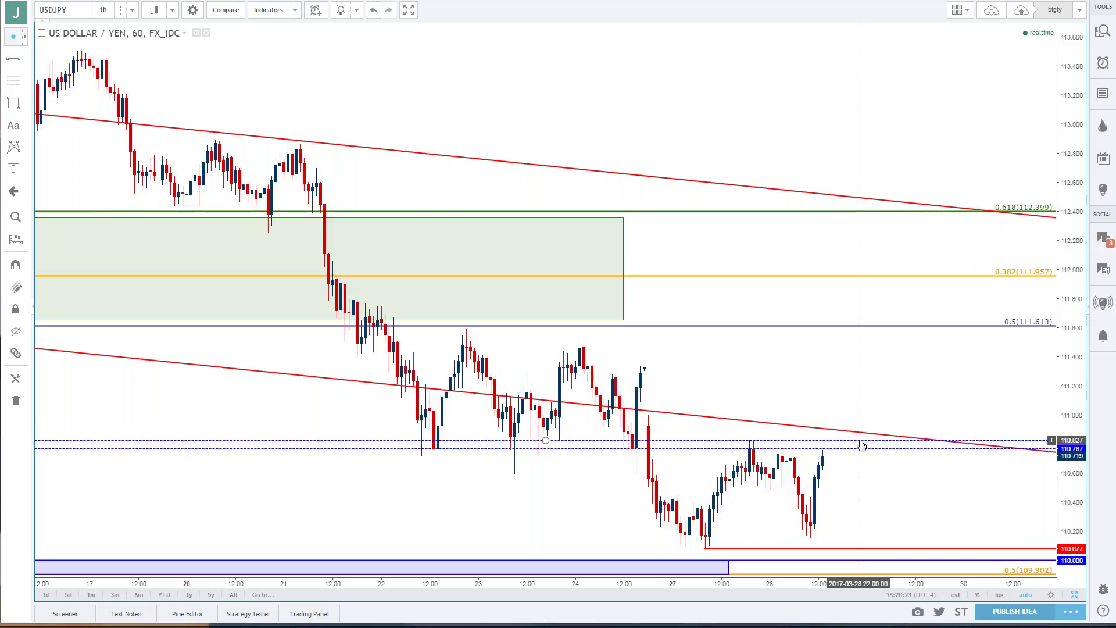
# - Switch USDJPY to the 1-day interval and examine price against the Fibonacci levels and the descending red channel
pyautogui.scroll(-5, 862, 446)
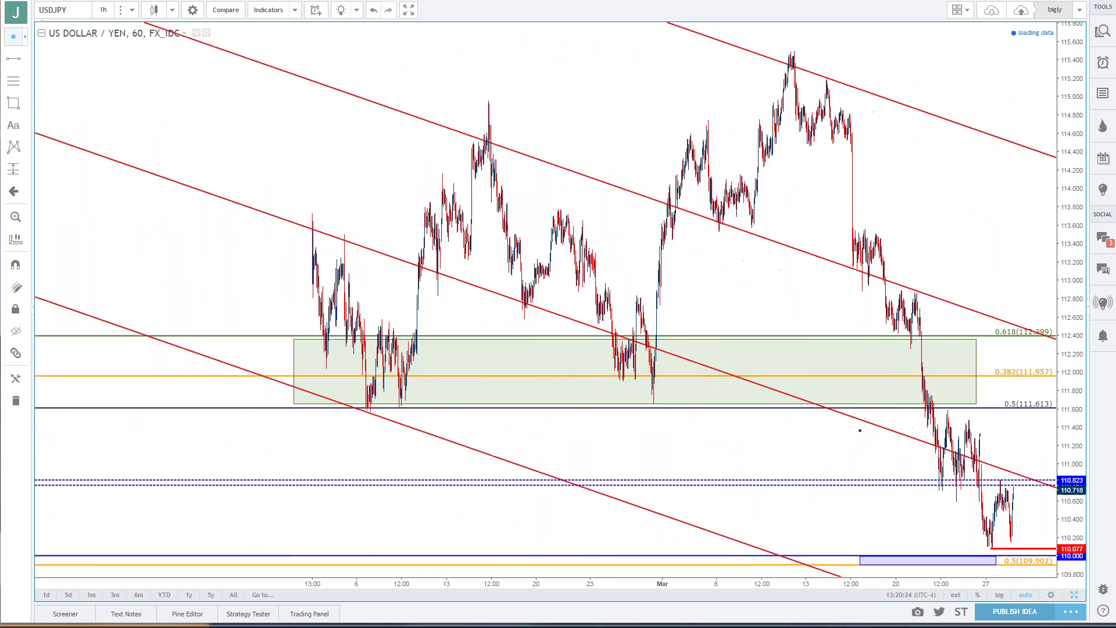
pyautogui.scroll(-6, 860, 430)
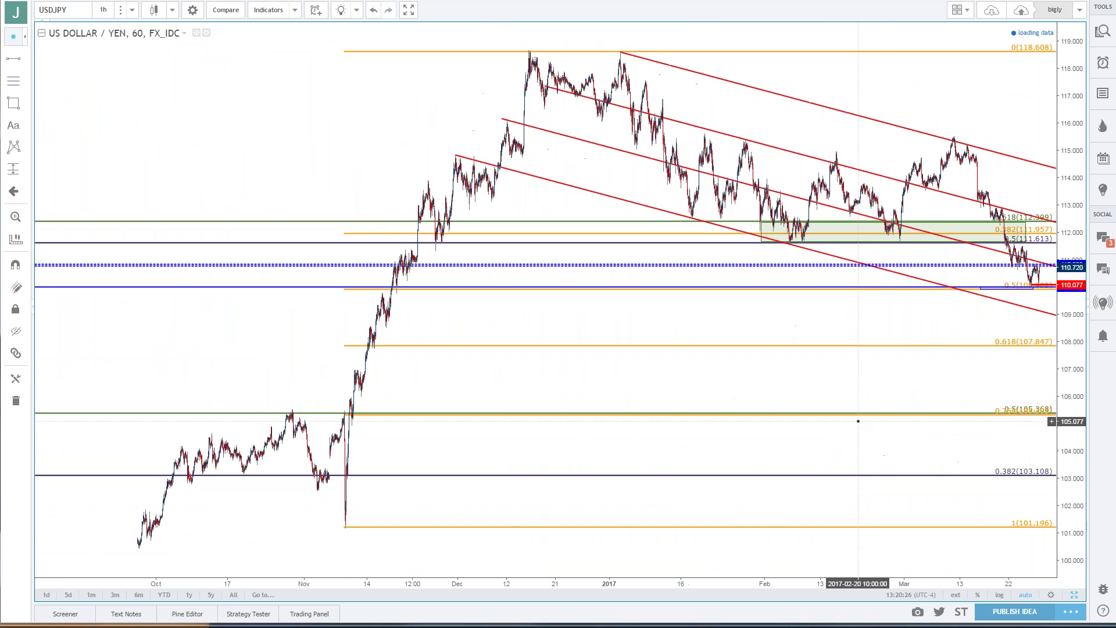
pyautogui.moveTo(892, 373); pyautogui.dragTo(779, 368)
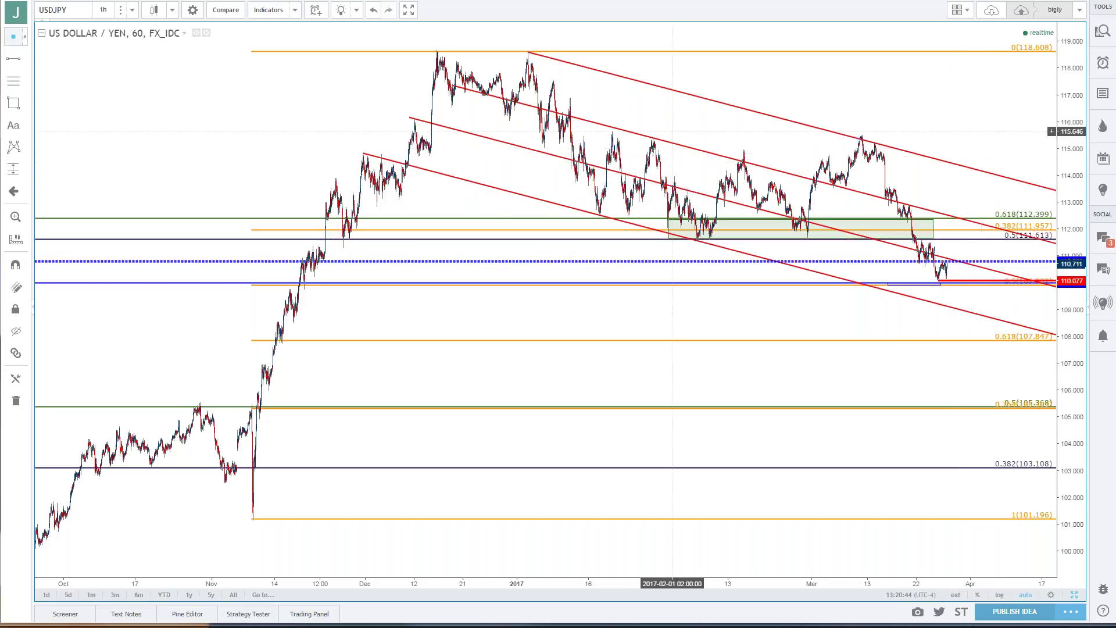
pyautogui.click(103, 10)
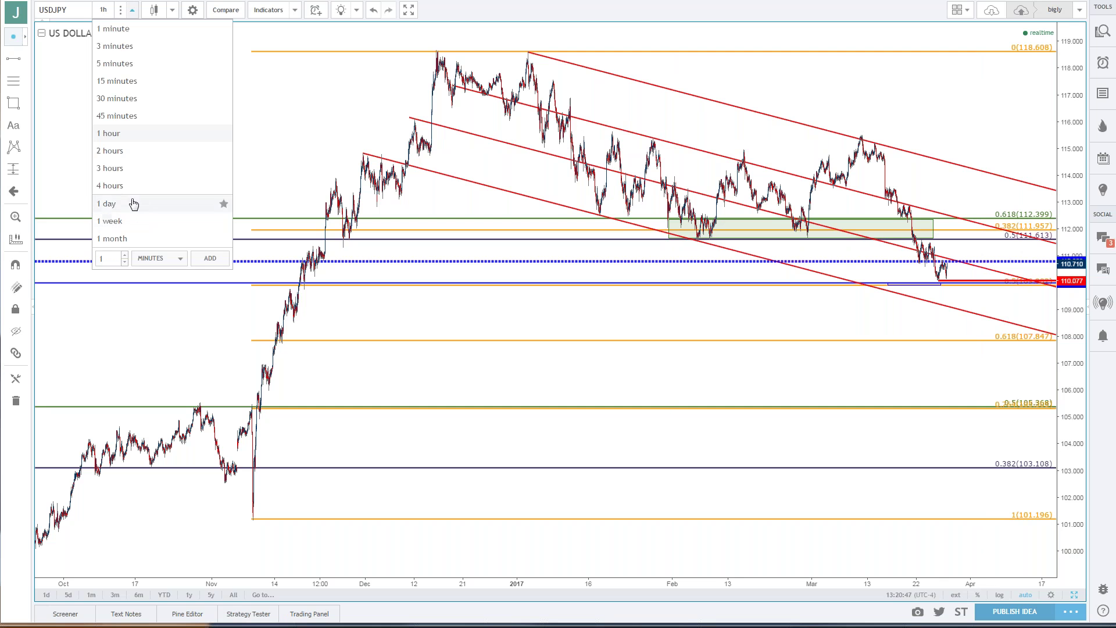
pyautogui.click(129, 203)
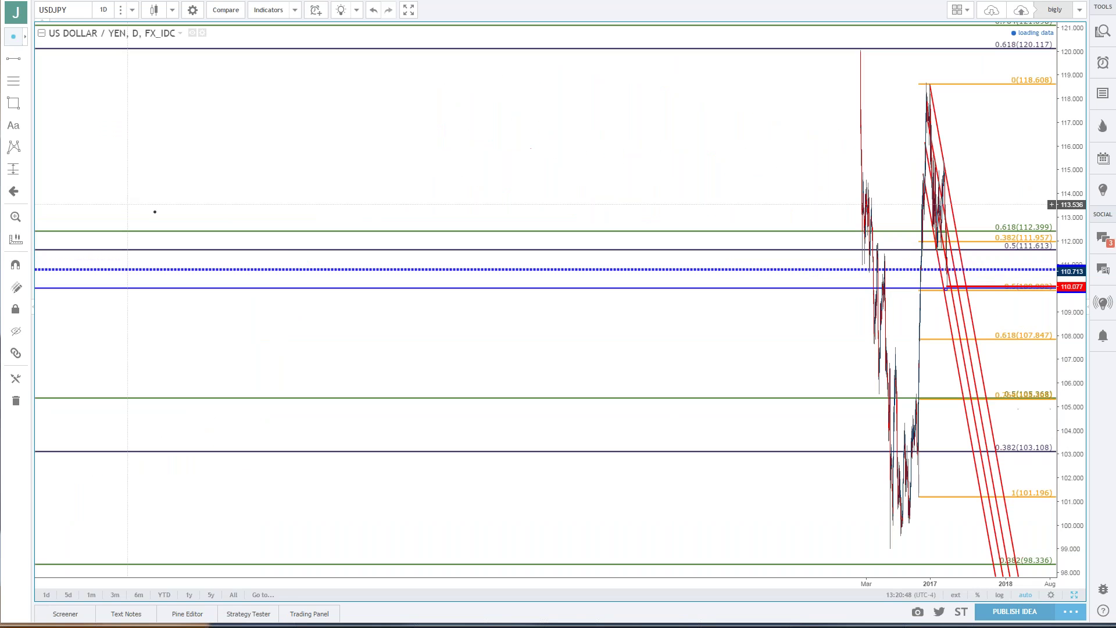
pyautogui.scroll(3, 312, 249)
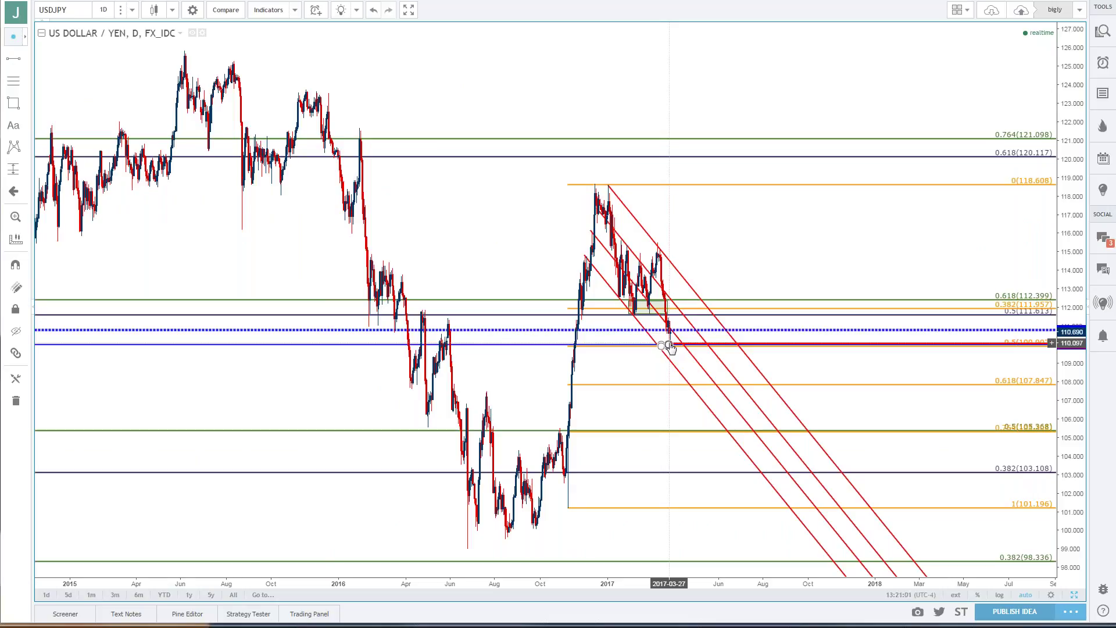
pyautogui.scroll(4, 670, 347)
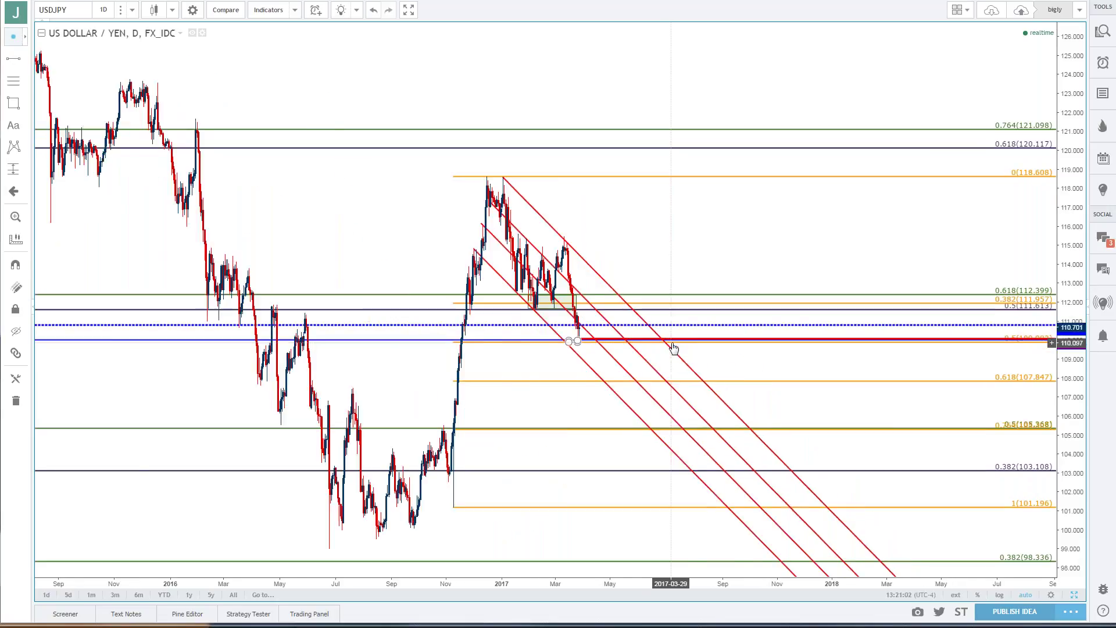
pyautogui.hscroll(-8, 638, 170)
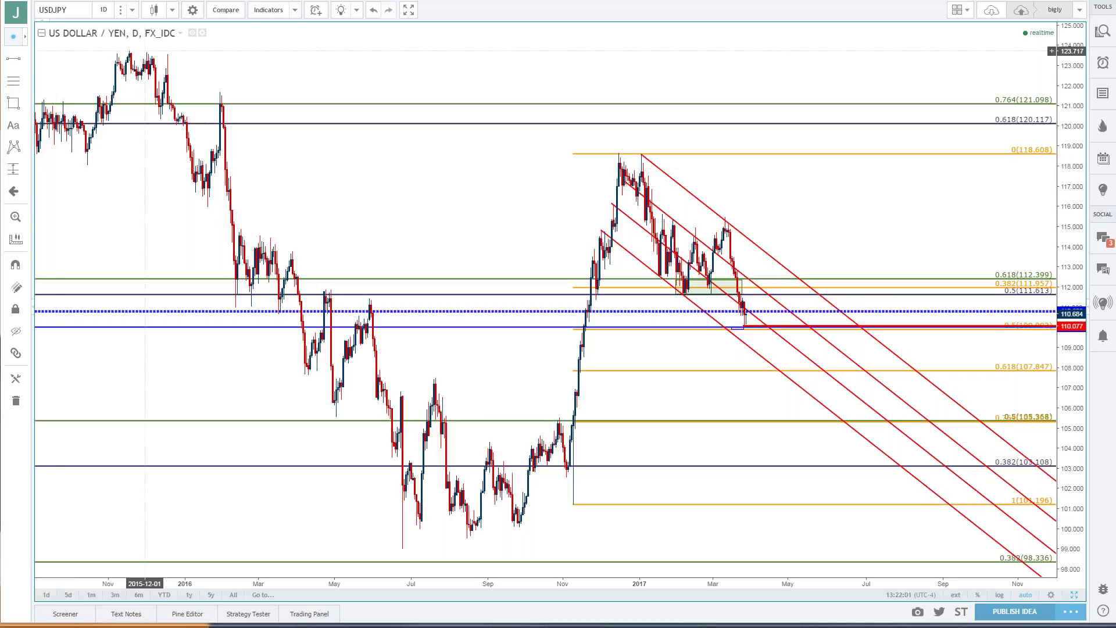
# - Load the FXCM chart of the S&P 500 index, SPX500
pyautogui.click(52, 10)
pyautogui.write('SPX500')
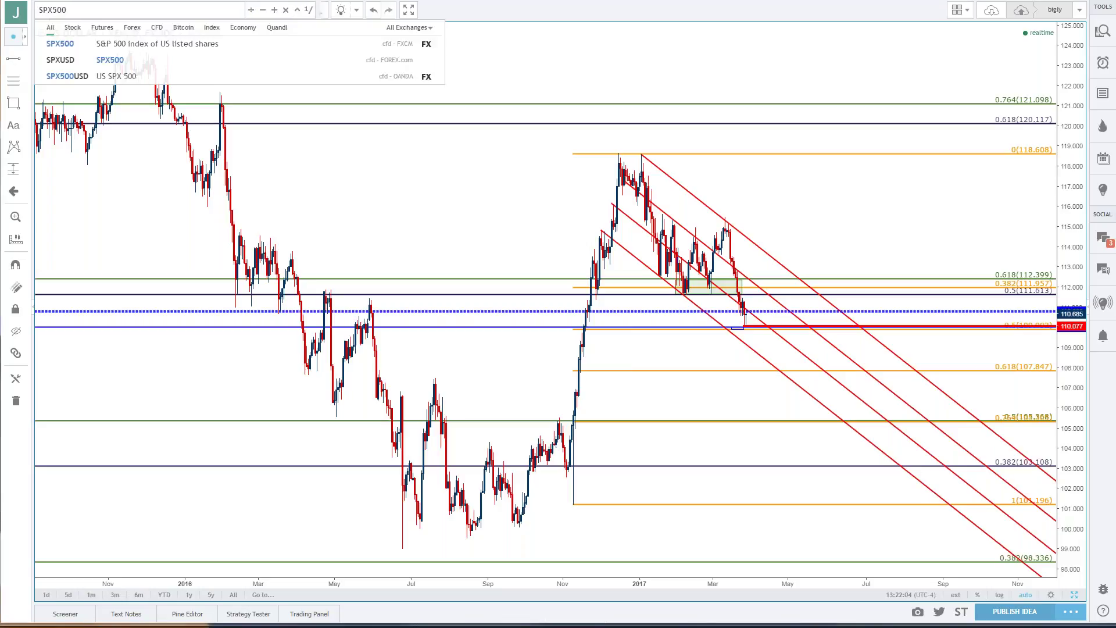
pyautogui.press('Down')
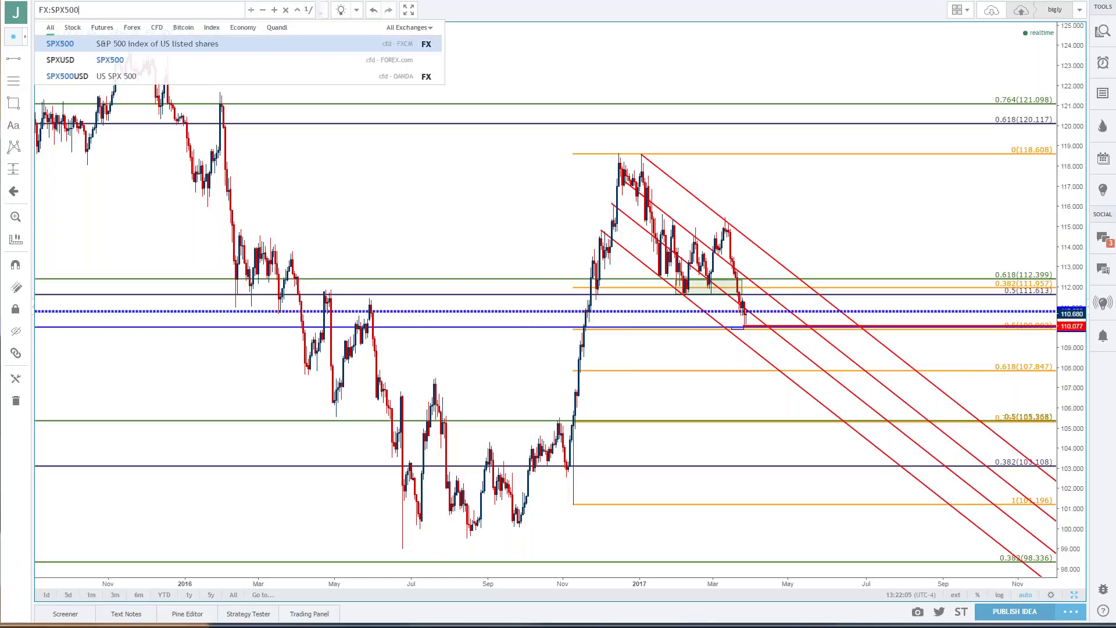
pyautogui.press('Return')
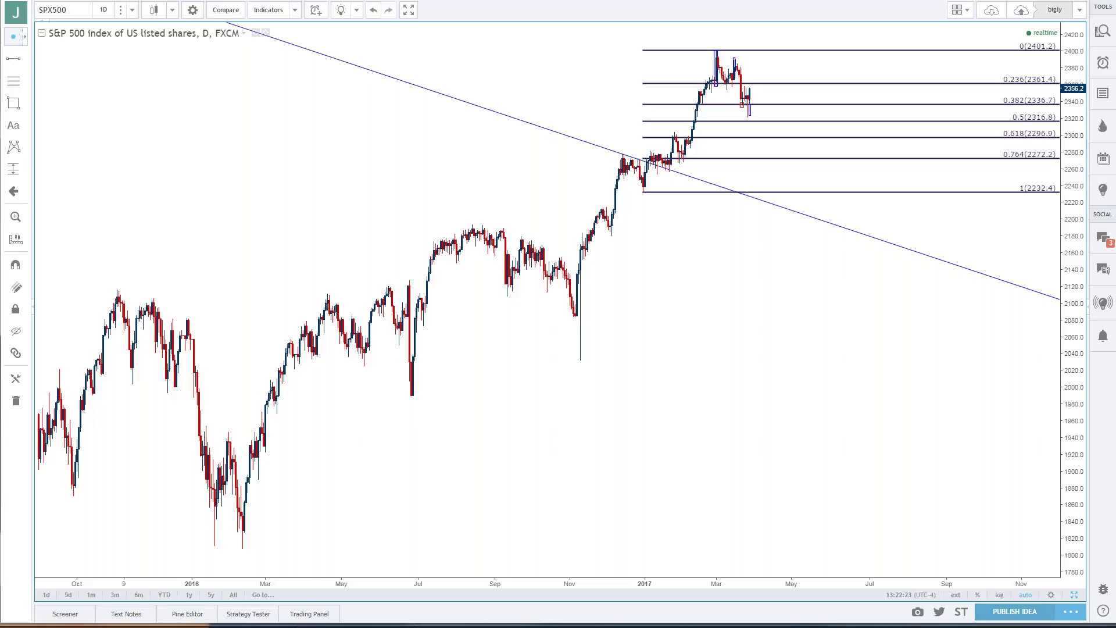
# - Delete the narrow blue rectangle over the 15 March 2017 candle on the S&P 500 chart
pyautogui.click(53, 10)
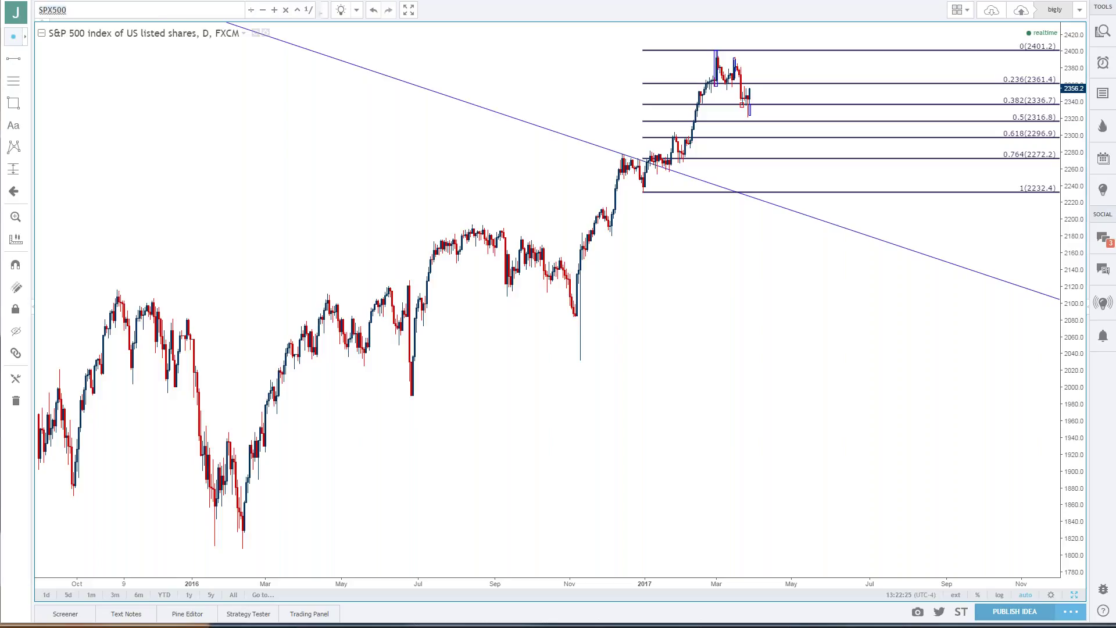
pyautogui.scroll(6, 211, 131)
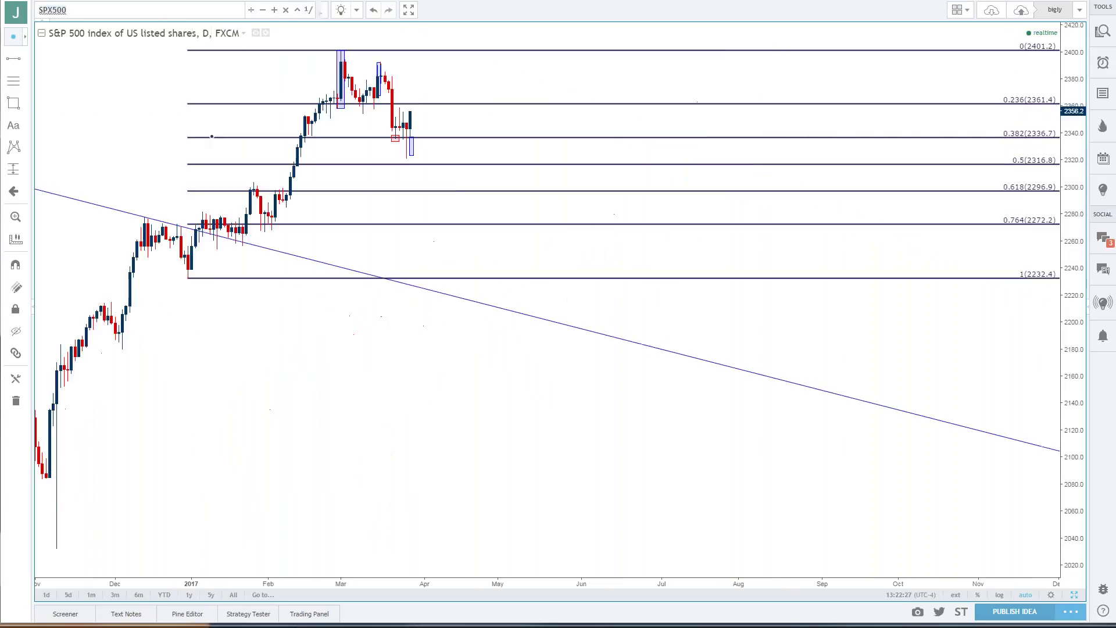
pyautogui.scroll(5, 1006, 140)
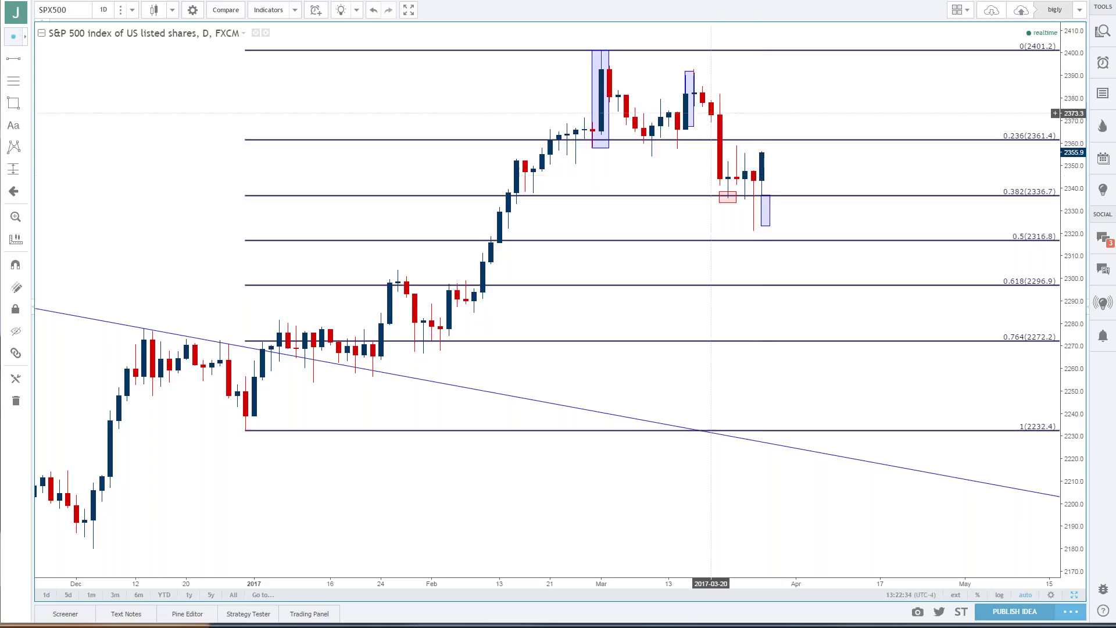
pyautogui.click(689, 93)
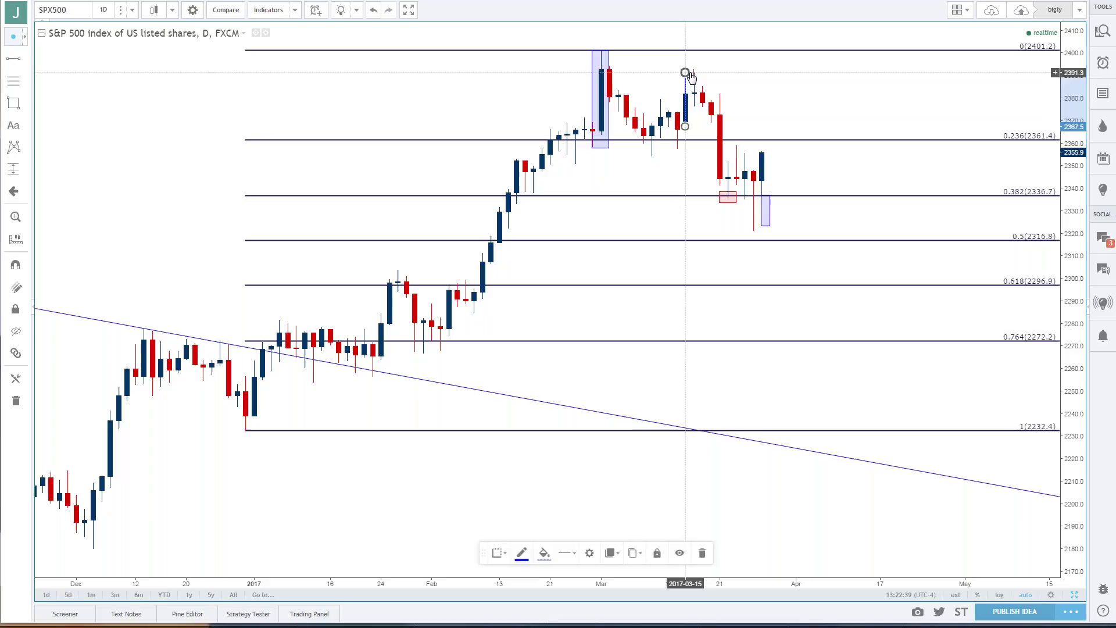
pyautogui.moveTo(688, 73); pyautogui.dragTo(694, 76)
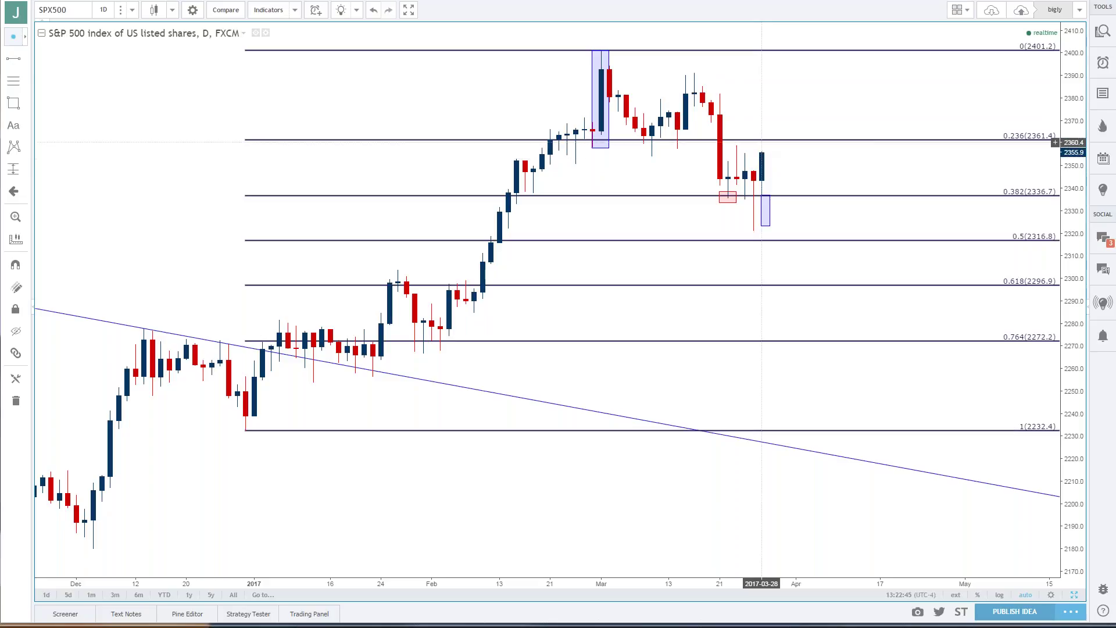
# - Switch the SPX500 chart to the 4-hour interval and show the price action back to late February
pyautogui.click(104, 10)
pyautogui.click(132, 187)
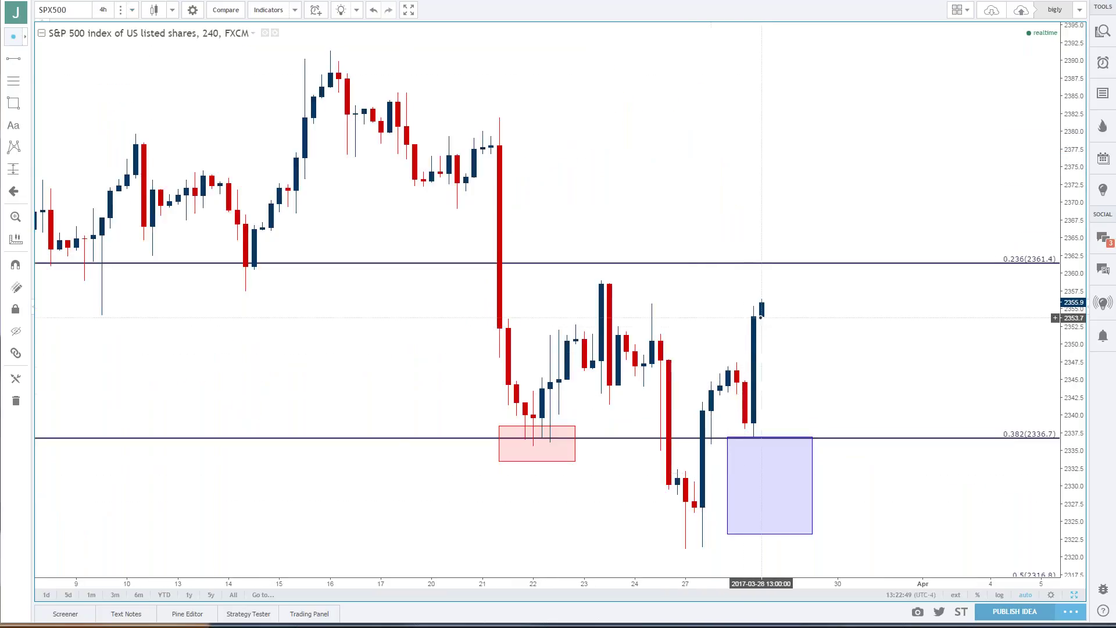
pyautogui.scroll(-2, 760, 318)
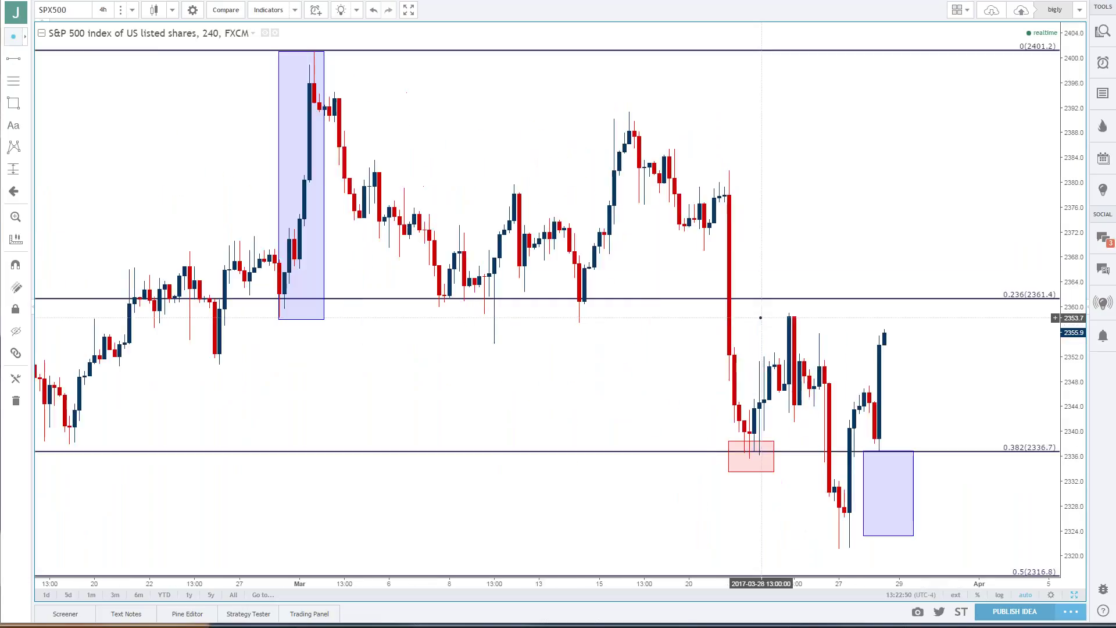
# - Examine the S&P 500 price action back to mid-January against the 0.382 Fibonacci level and the blue support rectangle
pyautogui.click(878, 458)
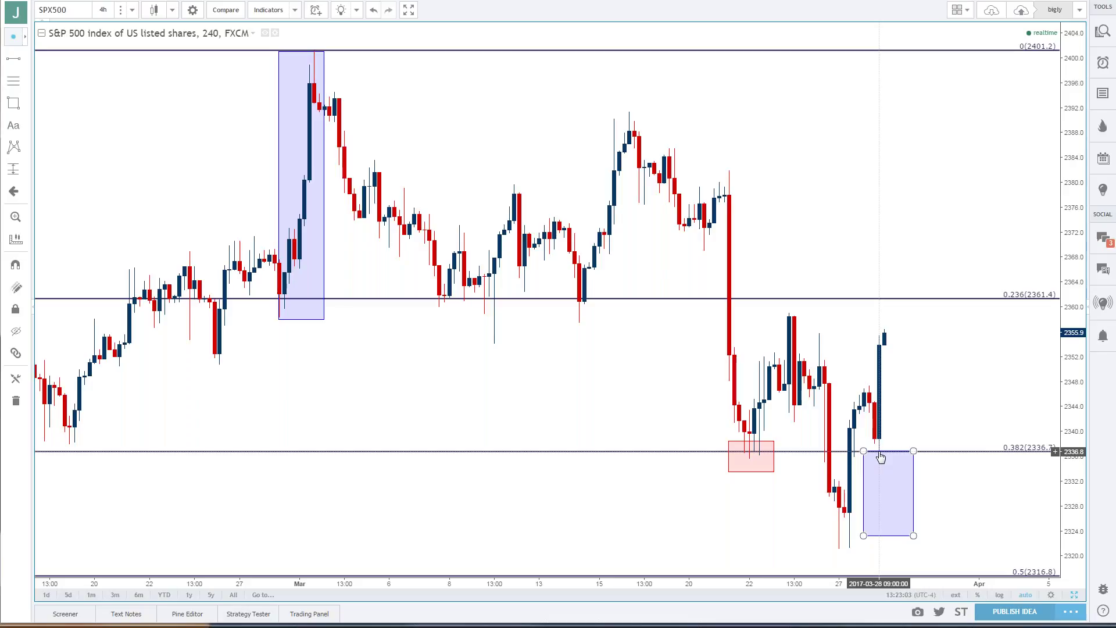
pyautogui.click(890, 446)
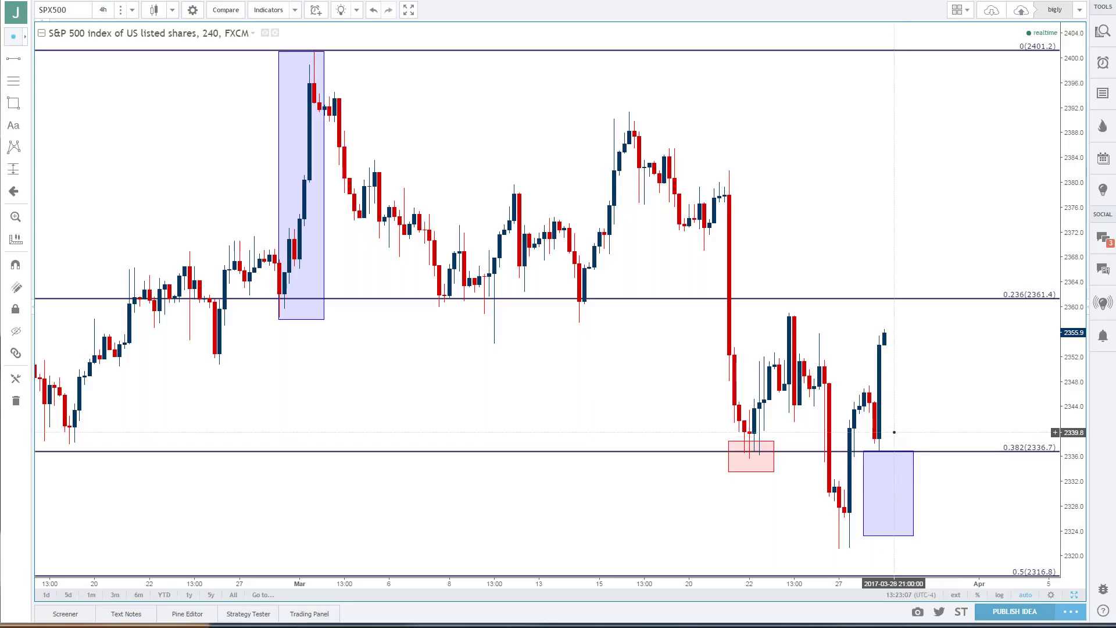
pyautogui.scroll(-3, 872, 421)
pyautogui.scroll(-2, 869, 419)
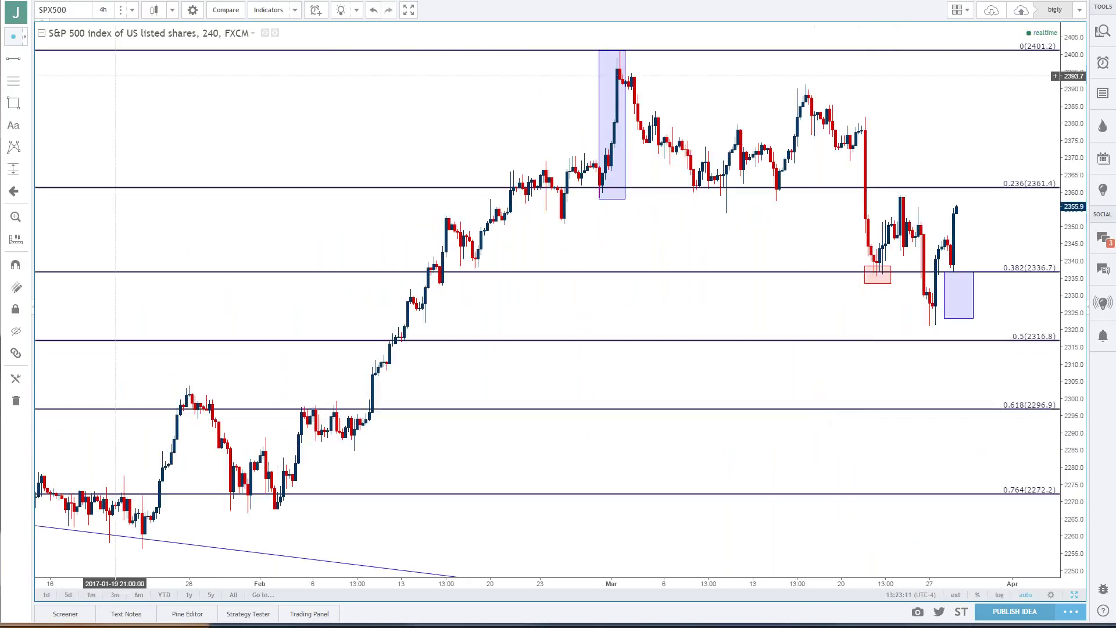
# - Load the FX_IDC chart of the Australian Dollar / US Dollar pair, AUDUSD
pyautogui.click(80, 15)
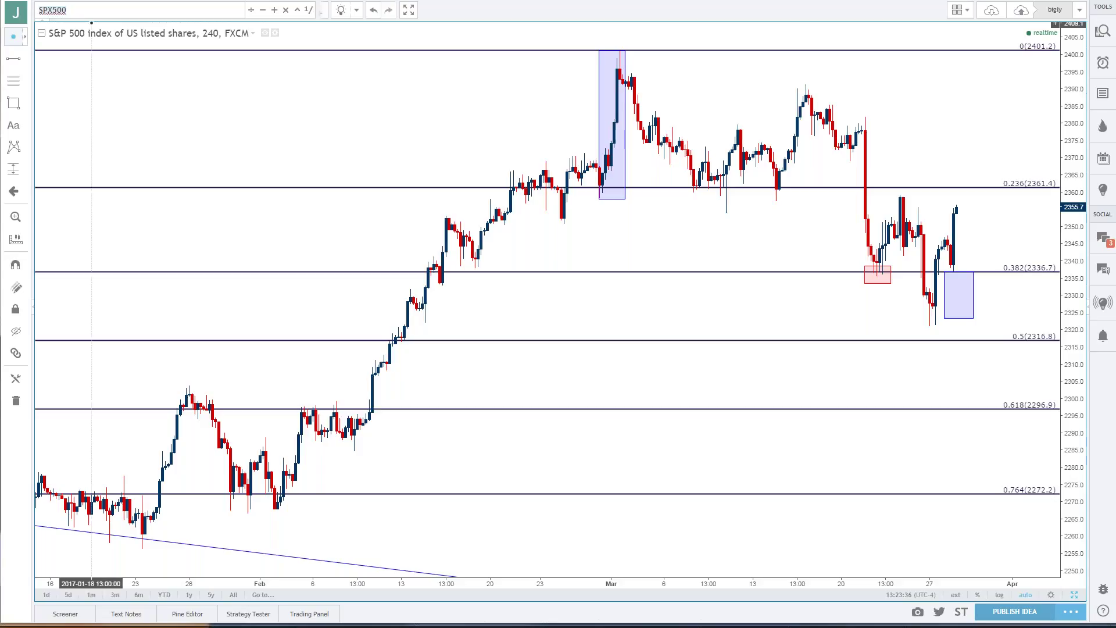
pyautogui.write('AUDUSD')
pyautogui.press('Down')
pyautogui.press('Down')
pyautogui.press('Down')
pyautogui.press('Down')
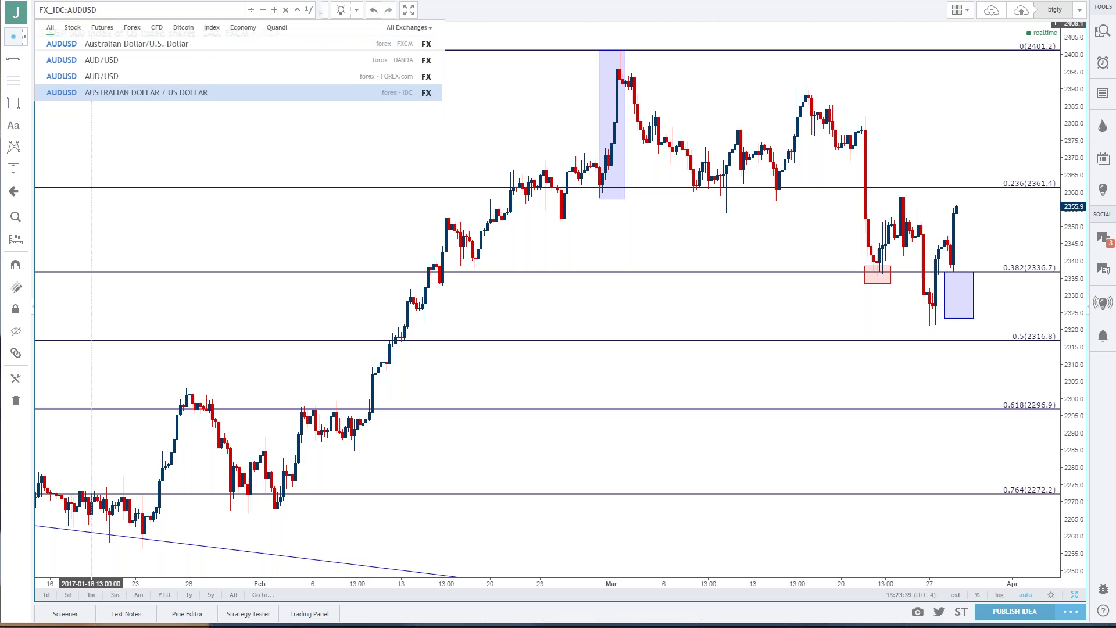
pyautogui.press('Return')
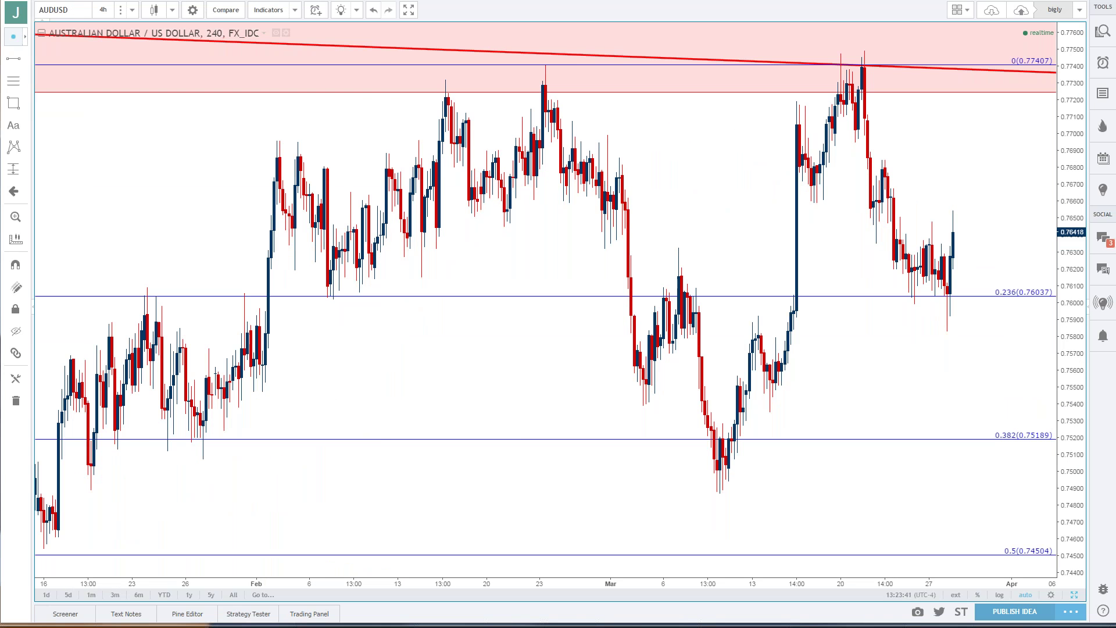
# - Switch AUDUSD to the 1-day interval and examine price against the red resistance zone, the descending trend line and the 0.236 Fibonacci level
pyautogui.scroll(-5, 457, 169)
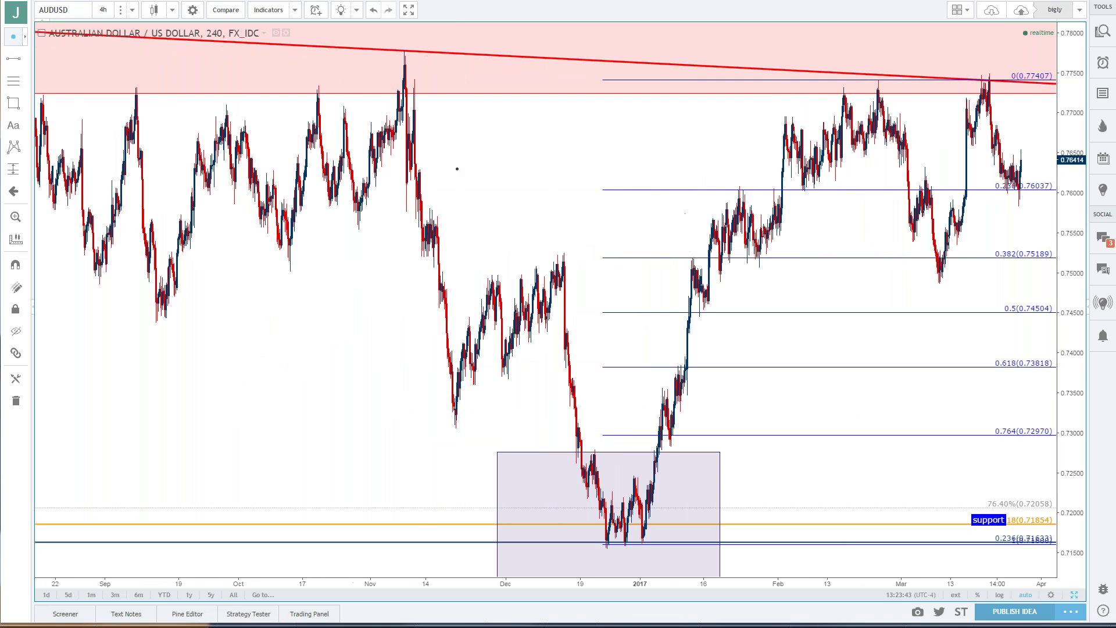
pyautogui.click(103, 10)
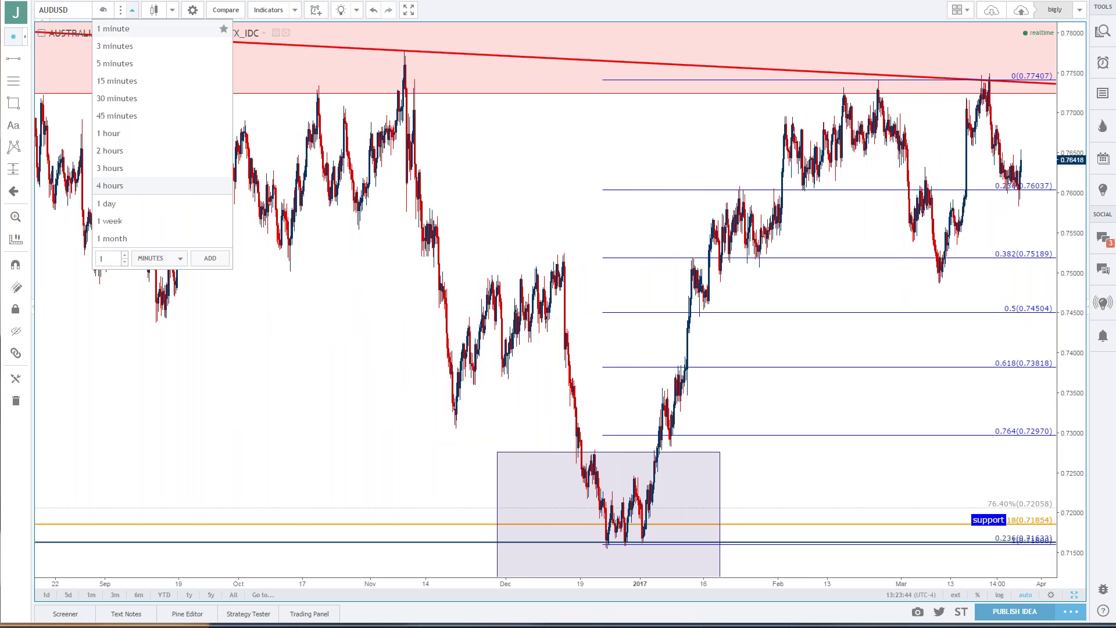
pyautogui.click(134, 203)
pyautogui.scroll(4, 436, 281)
pyautogui.scroll(2, 504, 284)
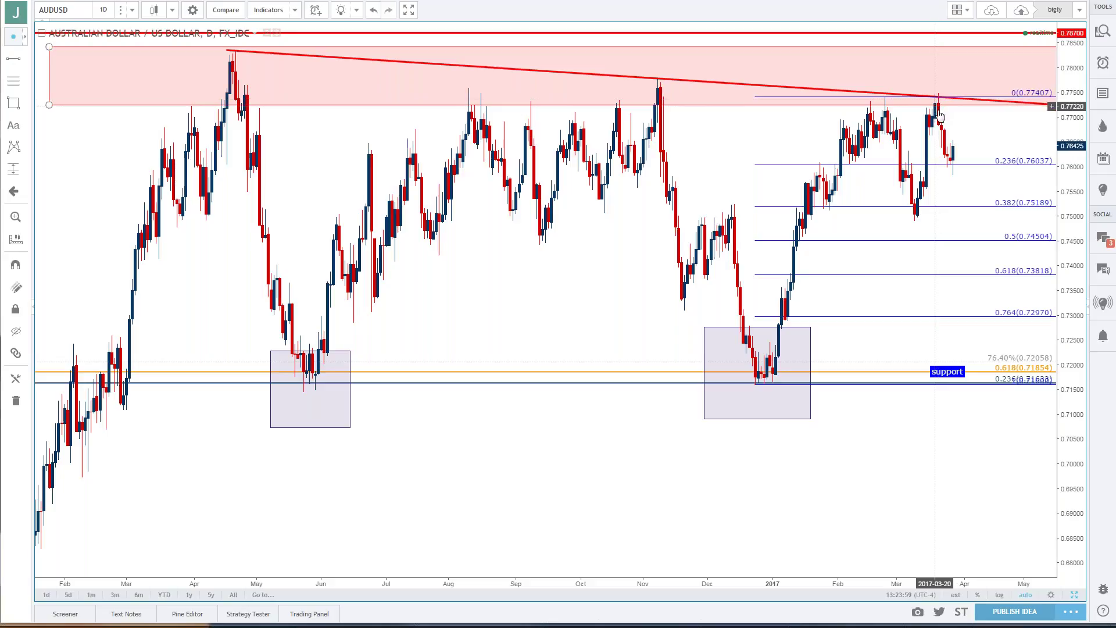
pyautogui.click(950, 167)
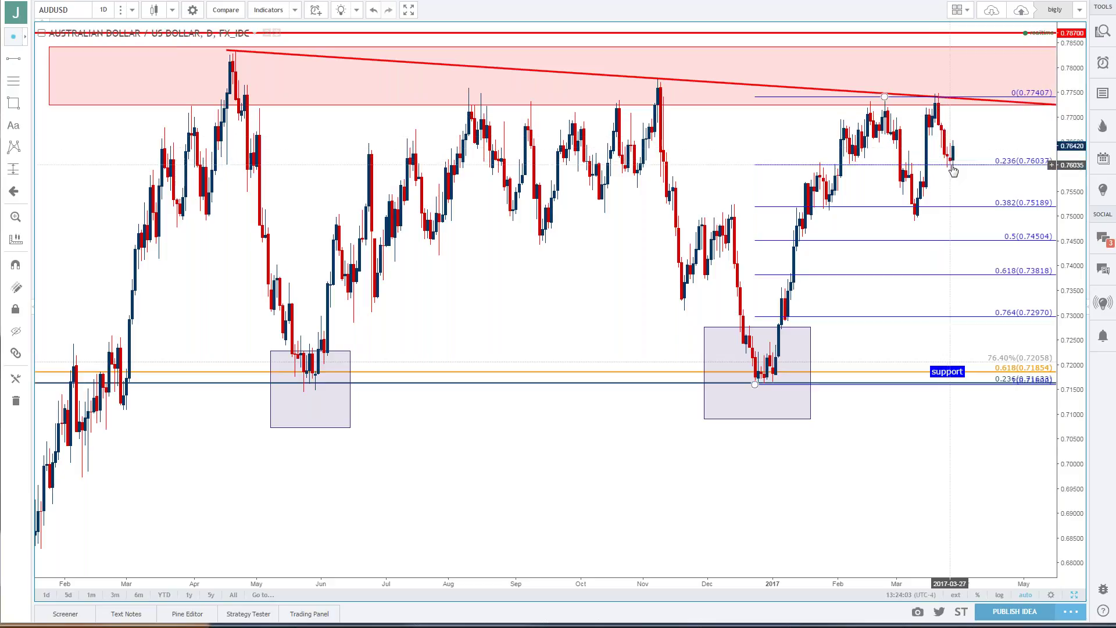
# - Return AUDUSD to the 4-hour interval and draw a rectangle from 15 March 2017 into April, between about 0.7658 and 0.7678
pyautogui.click(103, 10)
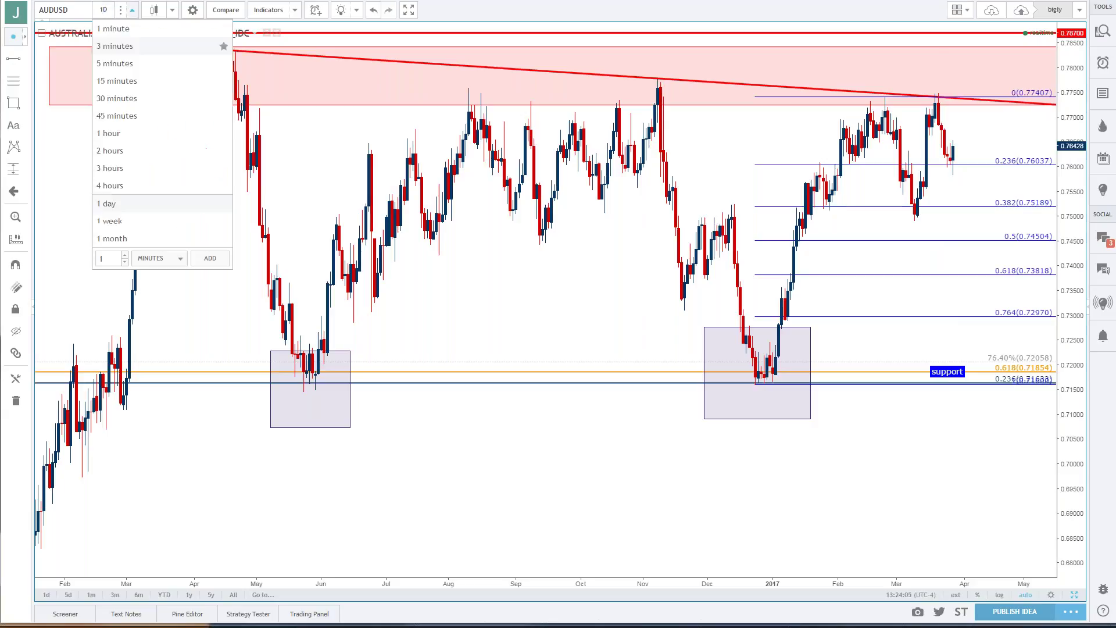
pyautogui.click(175, 185)
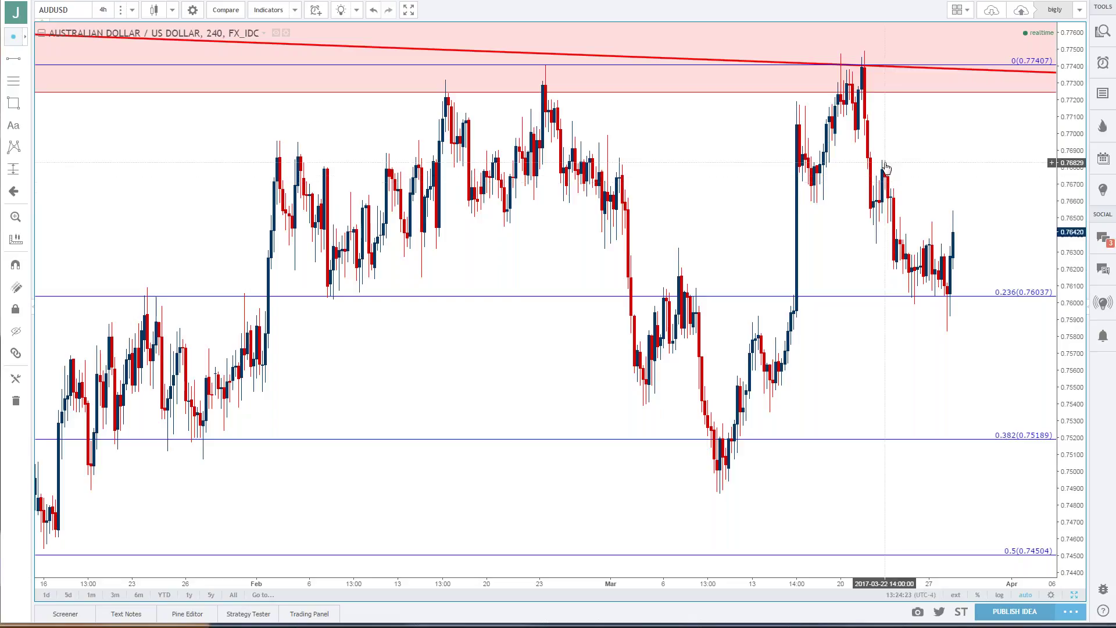
pyautogui.scroll(-3, 953, 185)
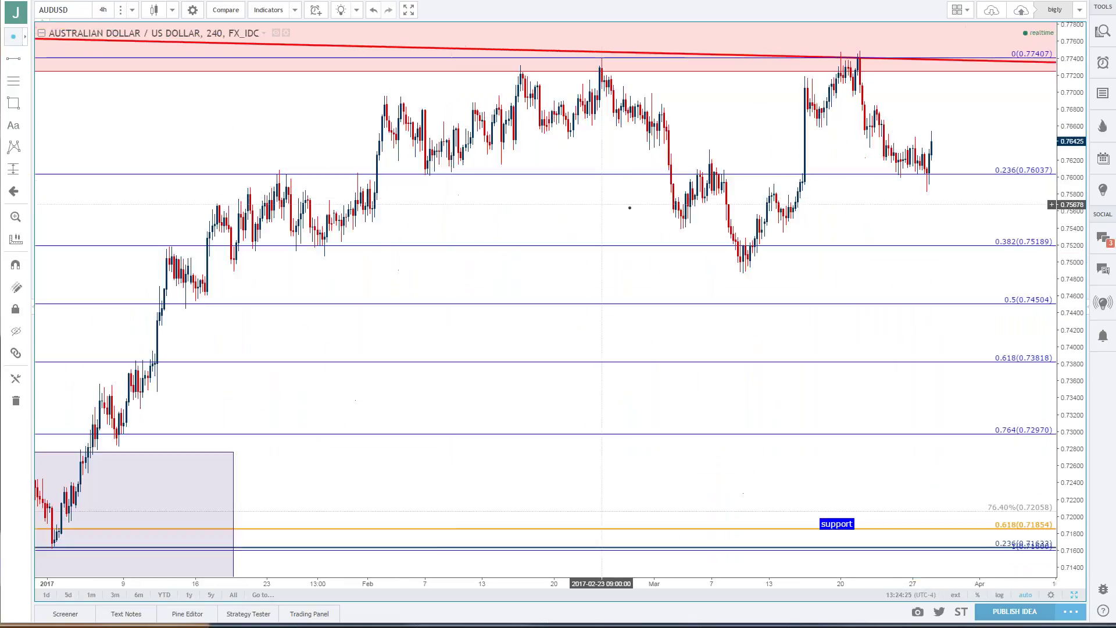
pyautogui.click(13, 103)
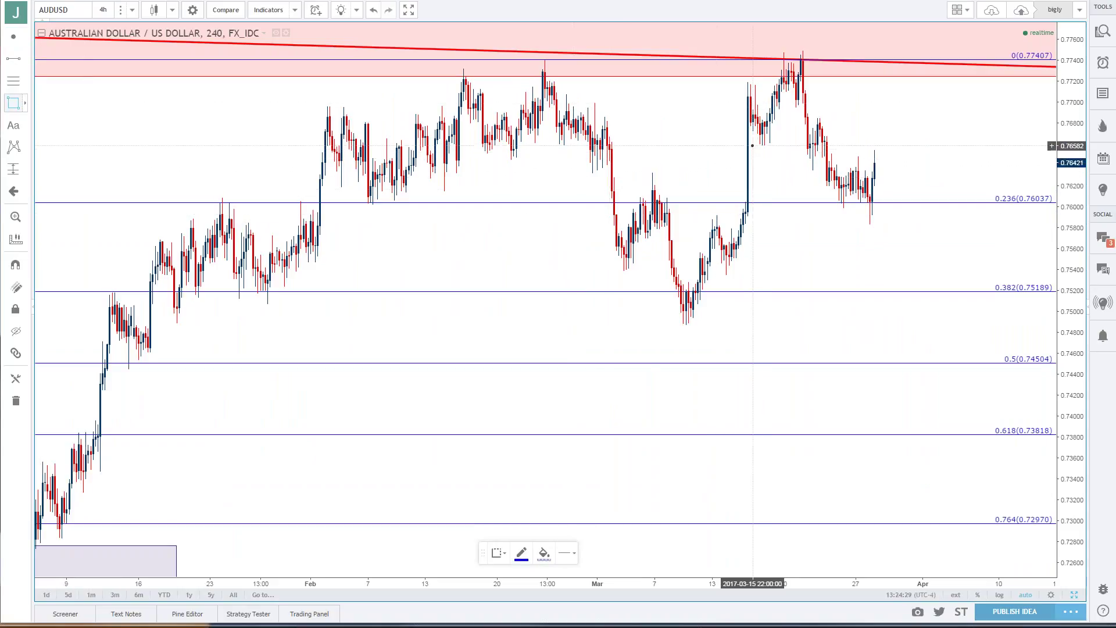
pyautogui.moveTo(752, 145)
pyautogui.mouseDown()
pyautogui.moveTo(848, 123)
pyautogui.moveTo(988, 124)
pyautogui.mouseUp()
pyautogui.click(946, 117)
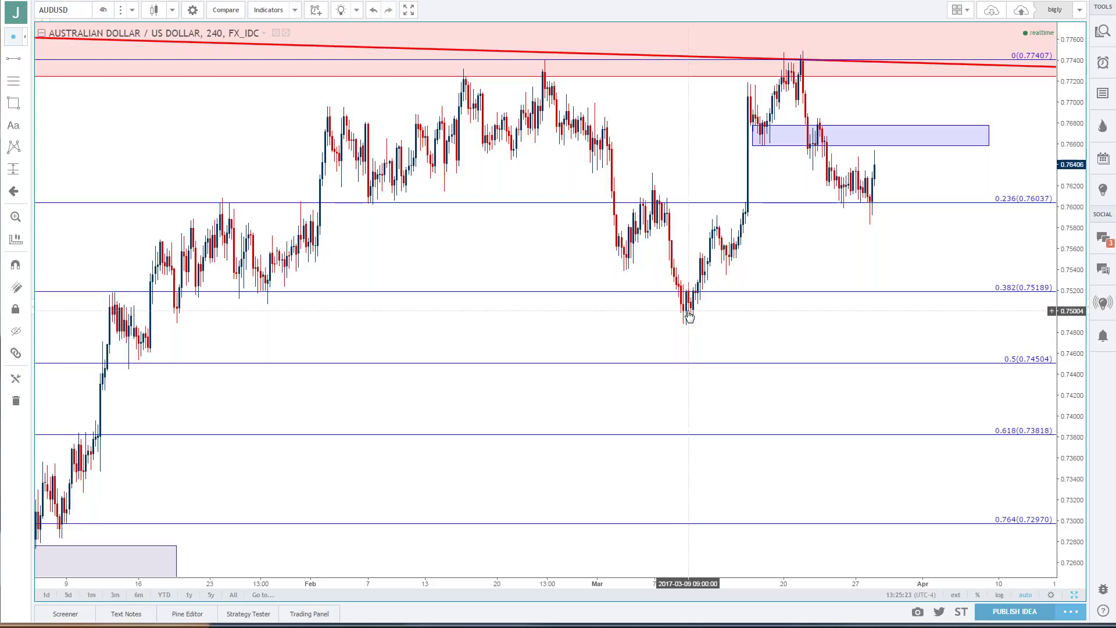
# - Place a horizontal line at about 0.7501 along the early-March low on AUDUSD and colour it red
pyautogui.click(24, 59)
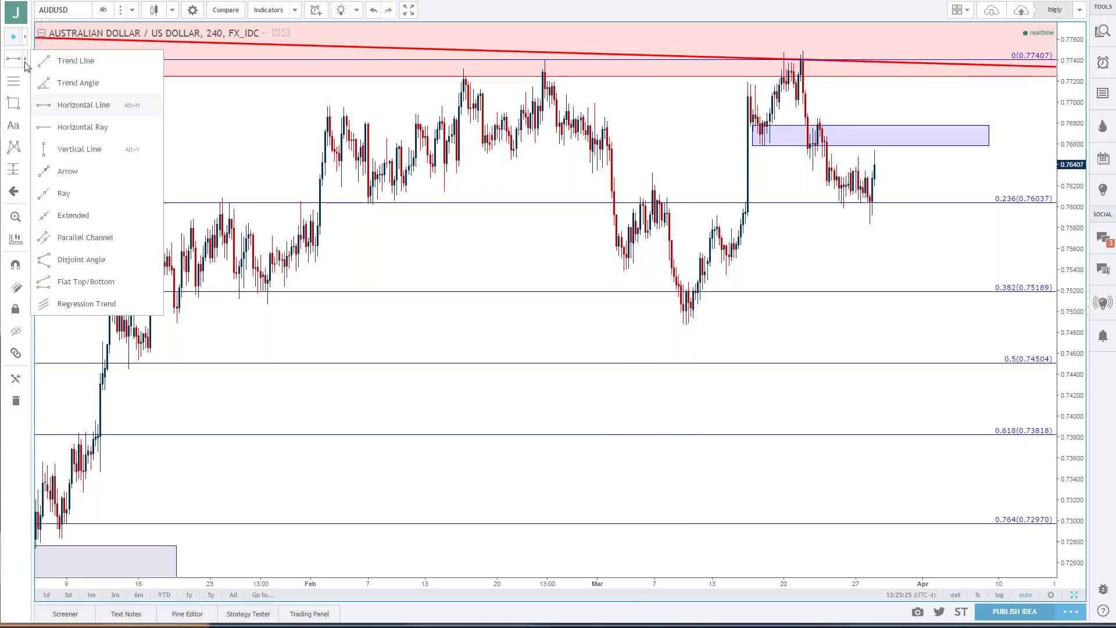
pyautogui.click(50, 105)
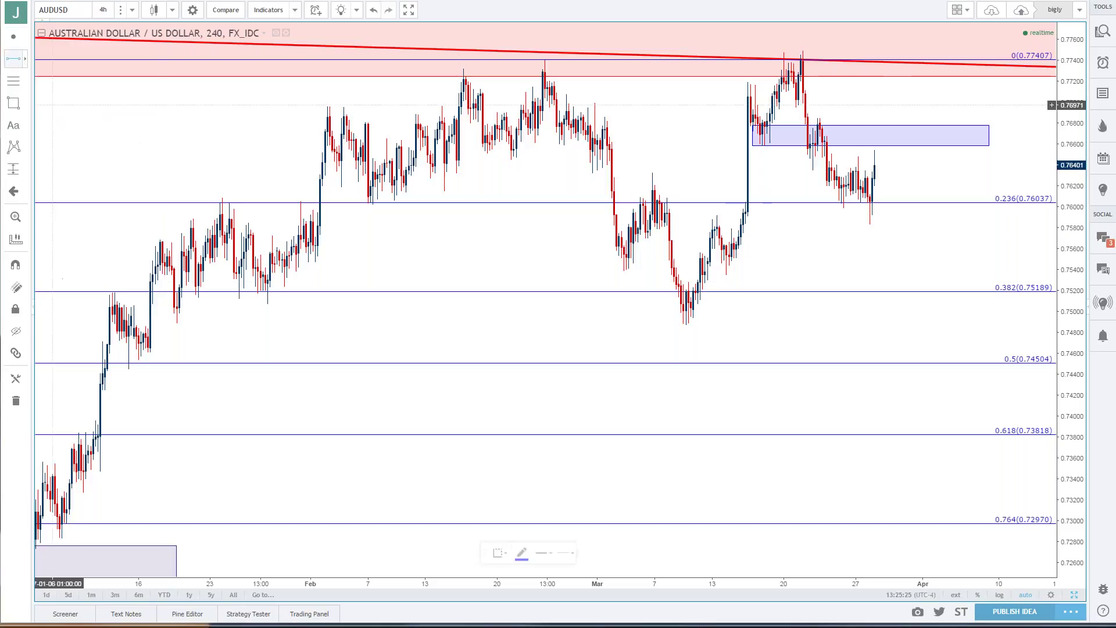
pyautogui.click(688, 310)
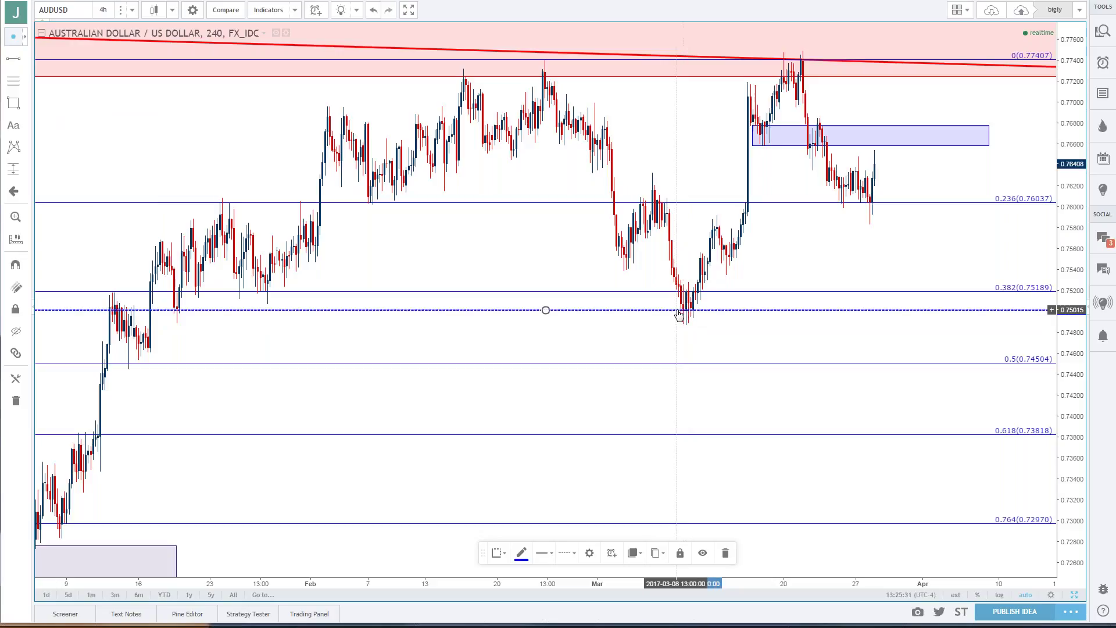
pyautogui.doubleClick(679, 312)
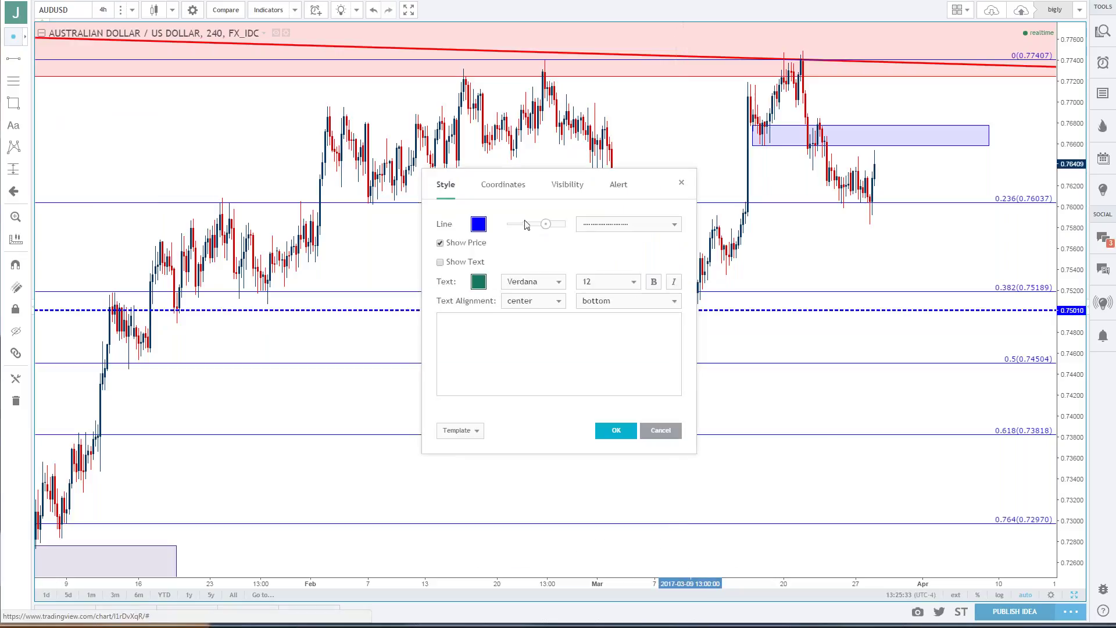
pyautogui.click(479, 224)
pyautogui.click(478, 247)
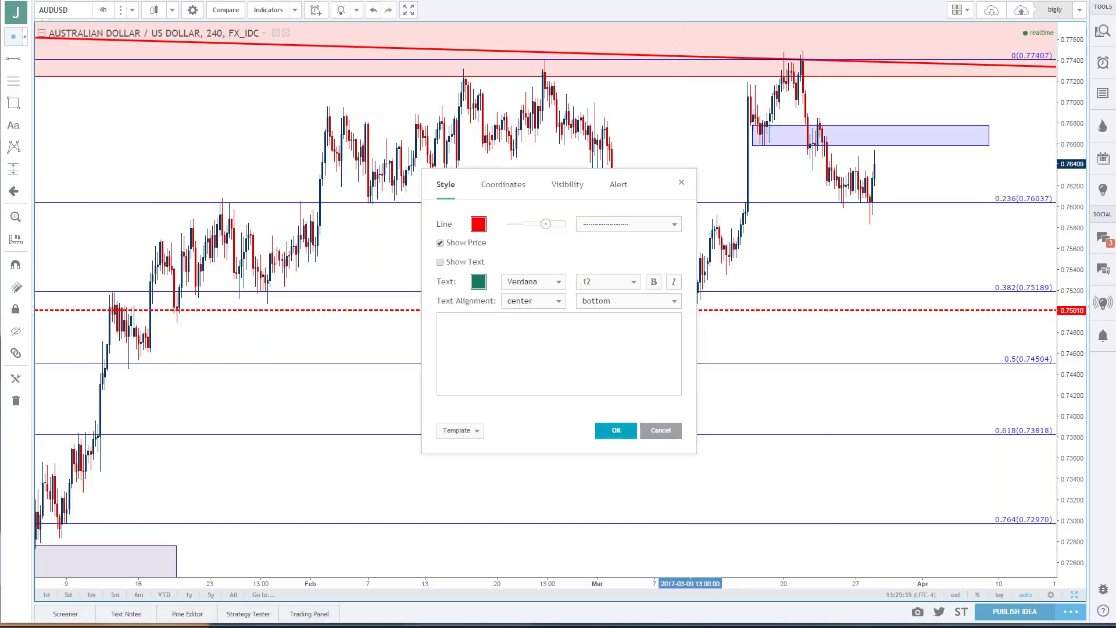
pyautogui.click(616, 430)
pyautogui.click(681, 392)
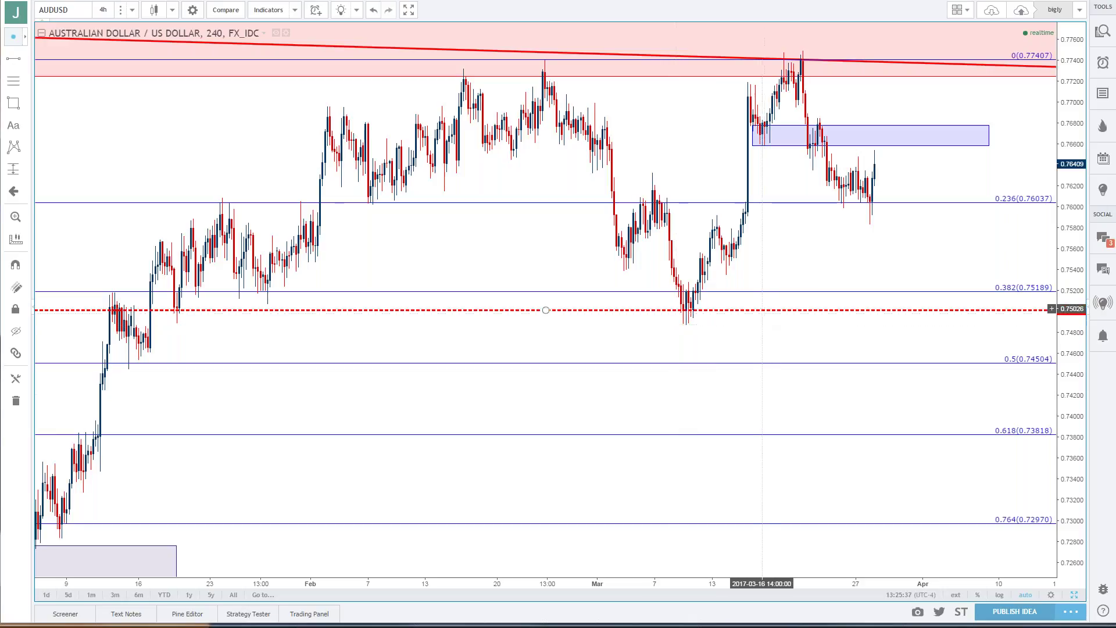
# - Examine AUDUSD price action back to April 2016 against the red dashed line, the Fibonacci levels and the marked zones
pyautogui.scroll(-5, 762, 309)
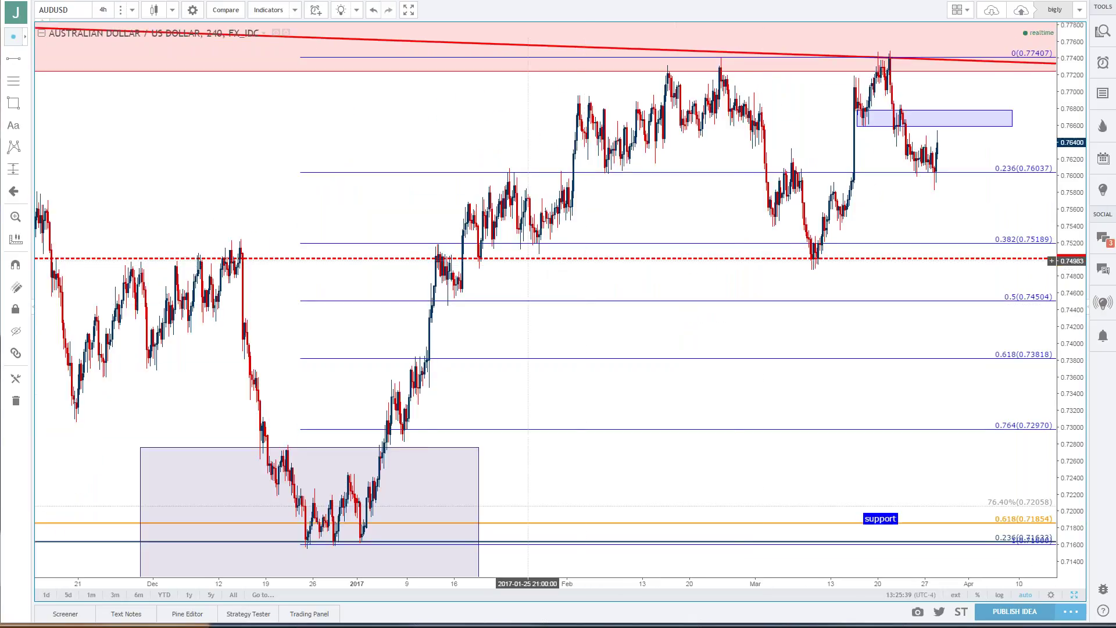
pyautogui.scroll(-3, 418, 262)
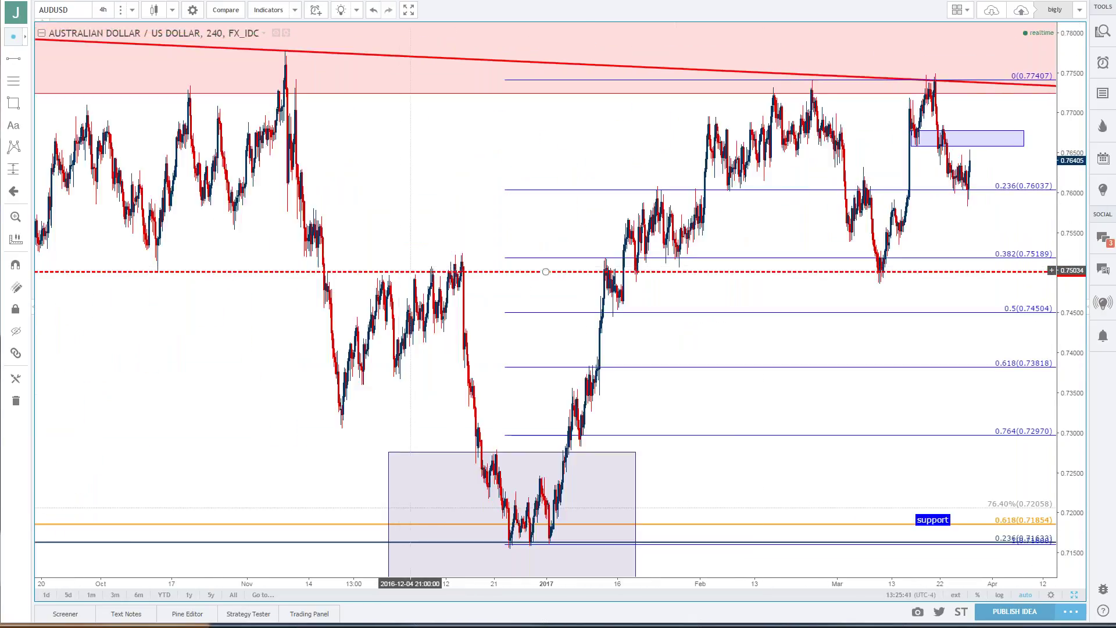
pyautogui.scroll(-3, 416, 276)
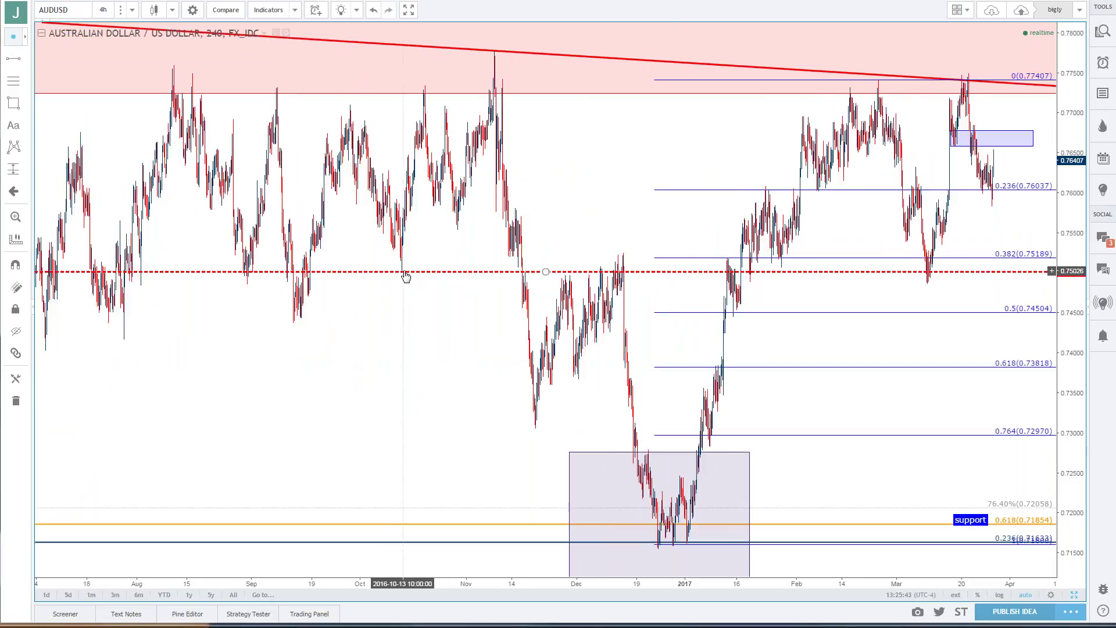
pyautogui.scroll(-4, 406, 276)
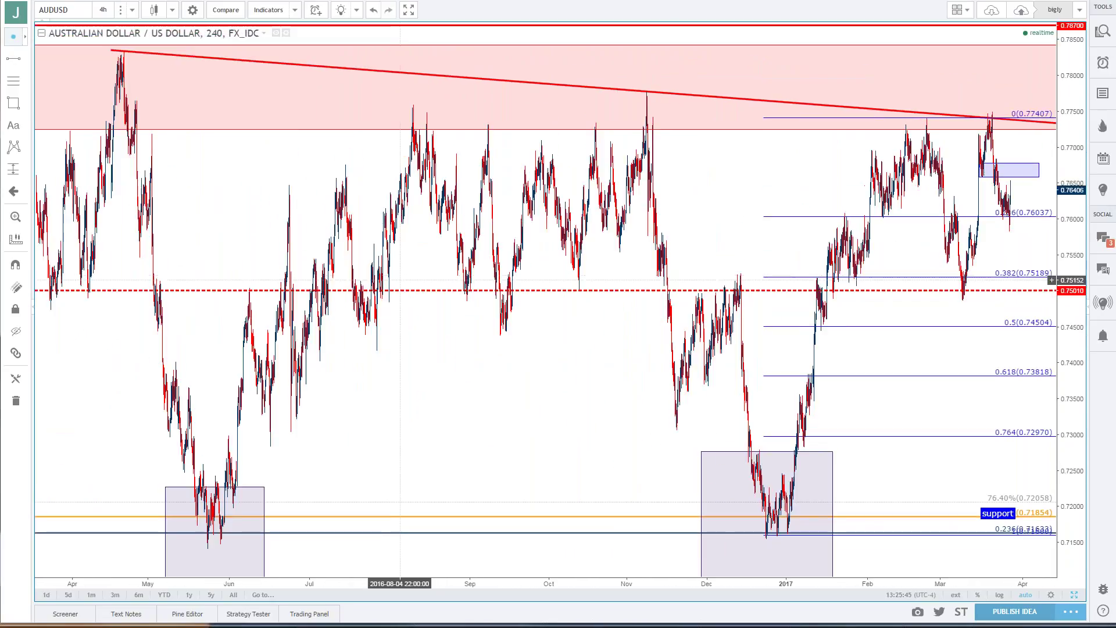
pyautogui.moveTo(961, 312); pyautogui.dragTo(910, 317)
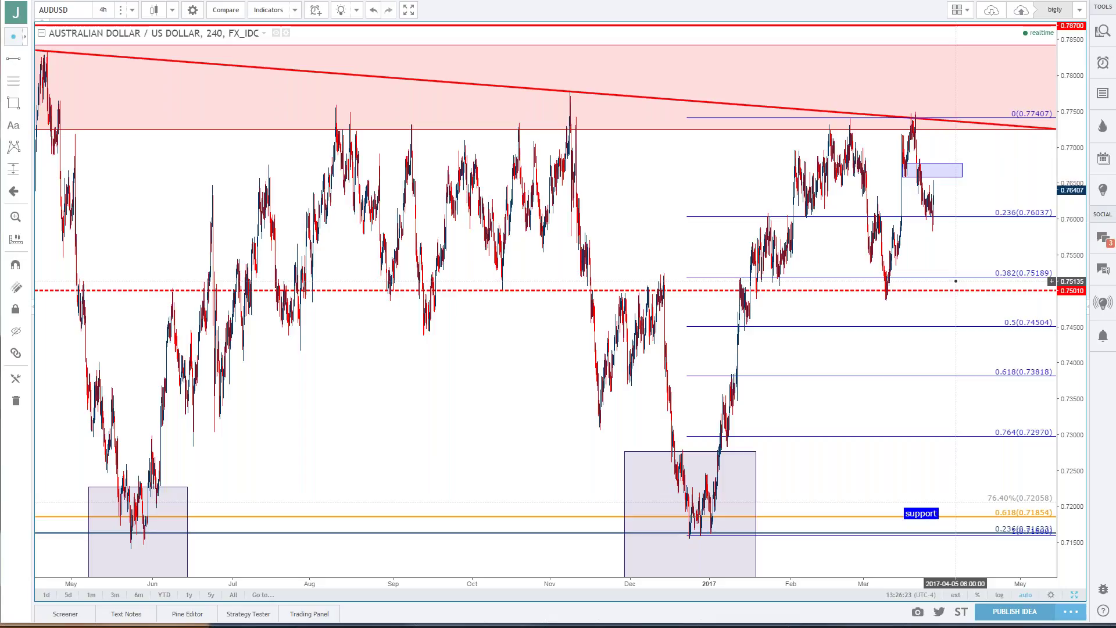
pyautogui.click(948, 177)
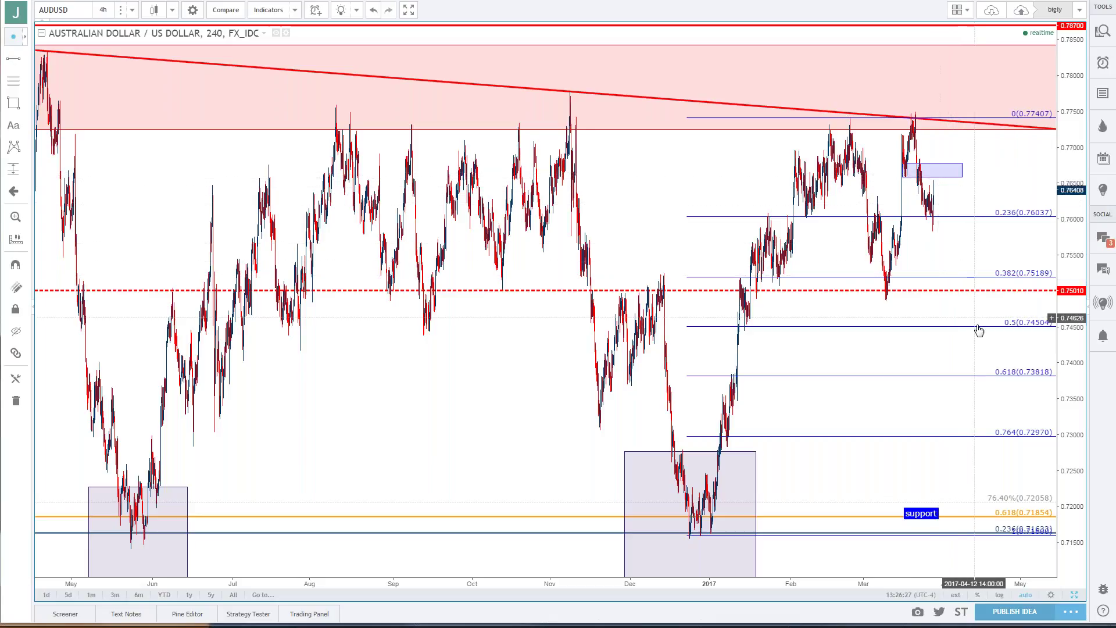
pyautogui.click(953, 152)
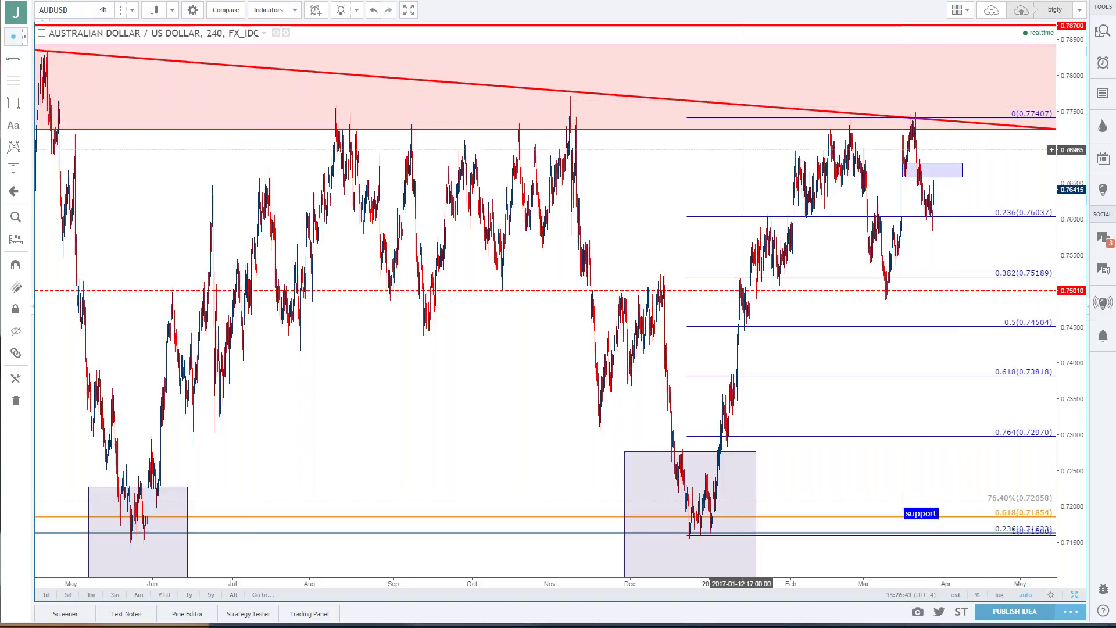
# - Load the FX_IDC chart of the US Dollar / Canadian Dollar pair, USDCAD
pyautogui.click(83, 6)
pyautogui.write('USDCAD')
pyautogui.press('Down')
pyautogui.press('Down')
pyautogui.press('Down')
pyautogui.press('Down')
pyautogui.press('Down')
pyautogui.press('Return')
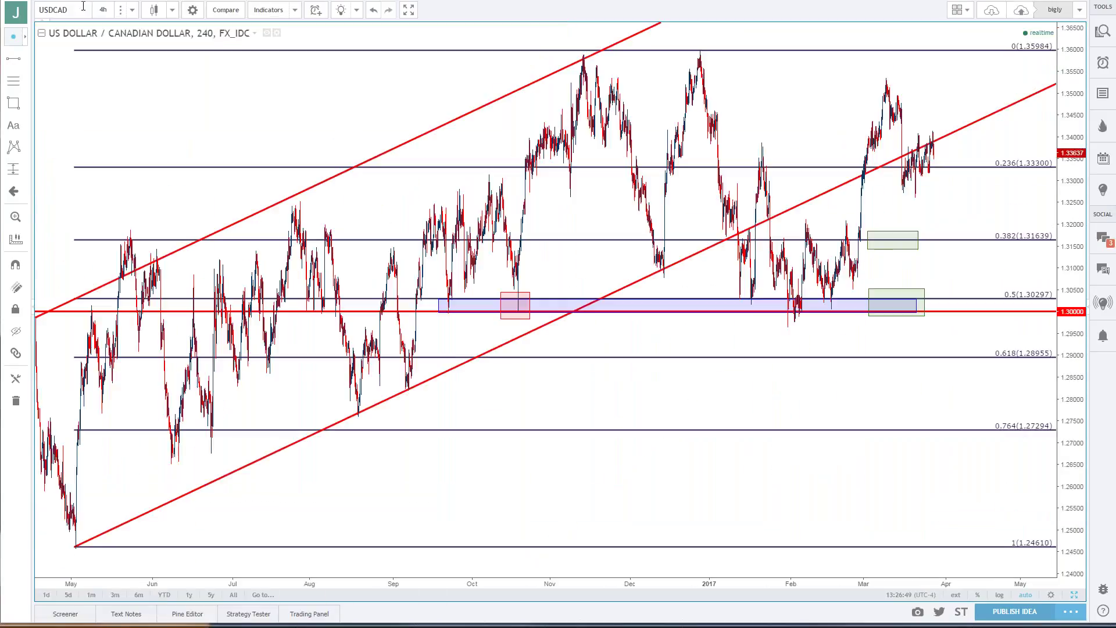
# - Examine USDCAD on the 4-hour interval back to August 2015 against the rising red channel and the Fibonacci levels
pyautogui.scroll(-3, 413, 188)
pyautogui.scroll(3, 413, 189)
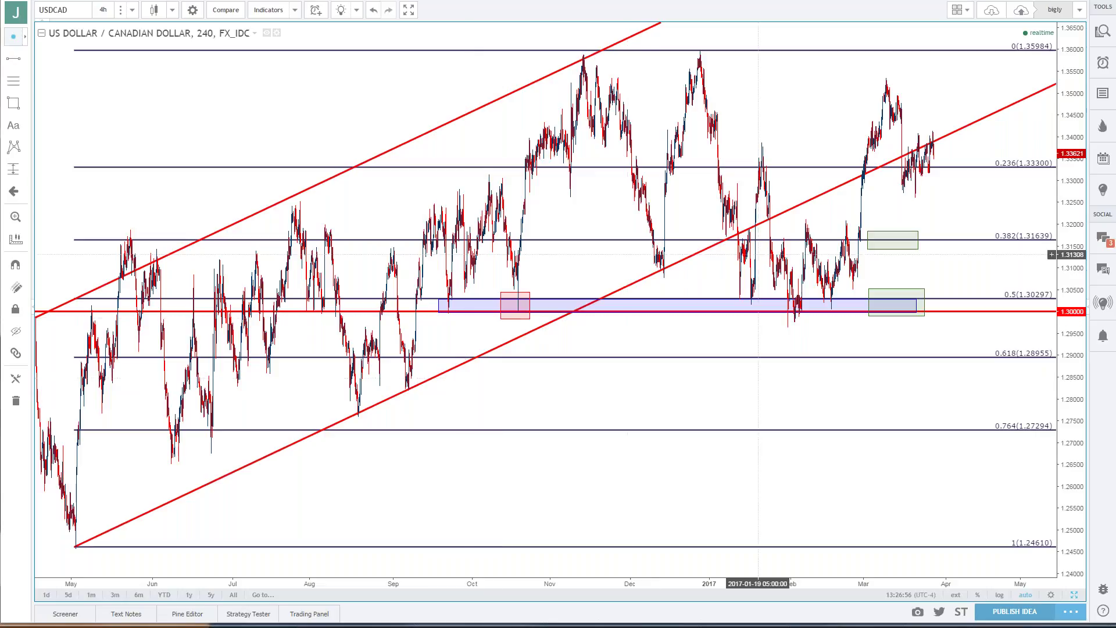
pyautogui.scroll(-3, 817, 197)
pyautogui.scroll(-2, 817, 198)
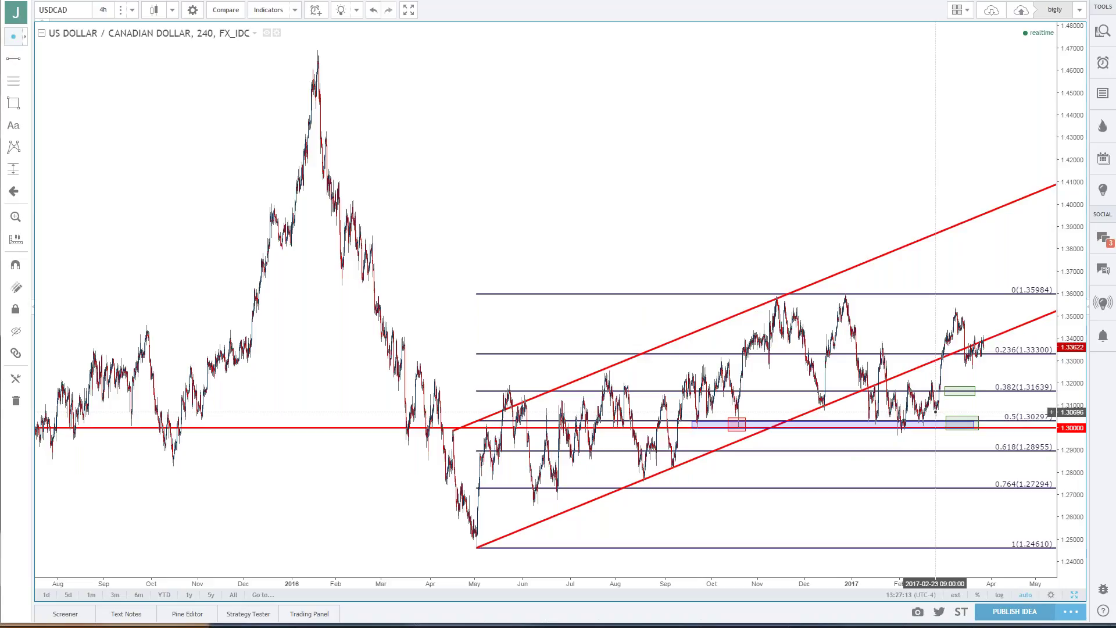
# - Switch USDCAD to the 1-hour interval and show the March price action around the red trend line and the 0.236 level
pyautogui.click(132, 10)
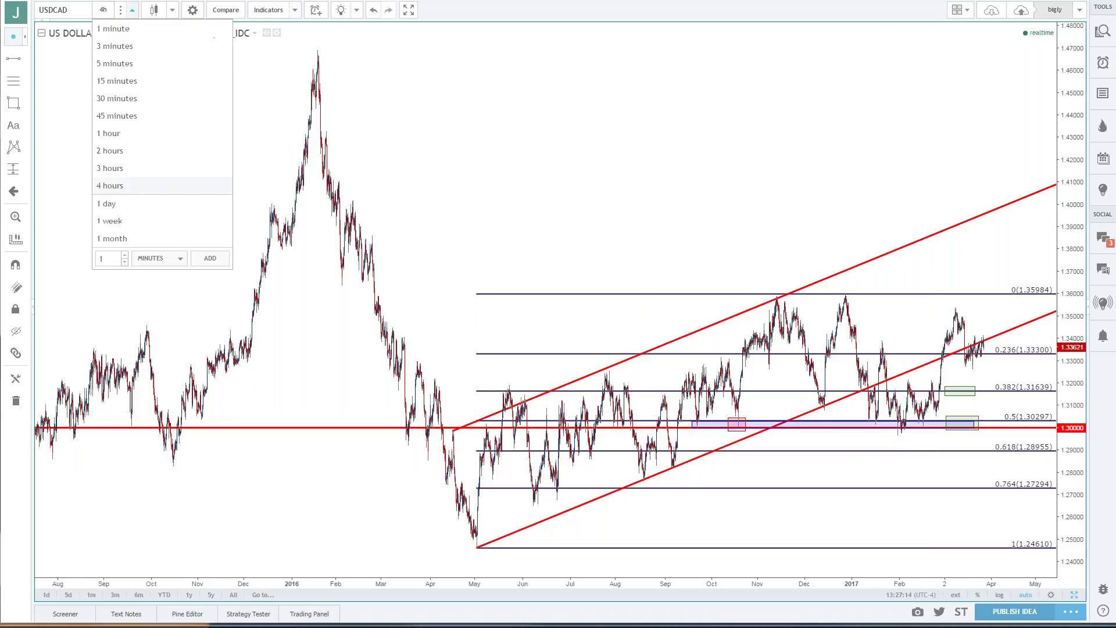
pyautogui.click(114, 133)
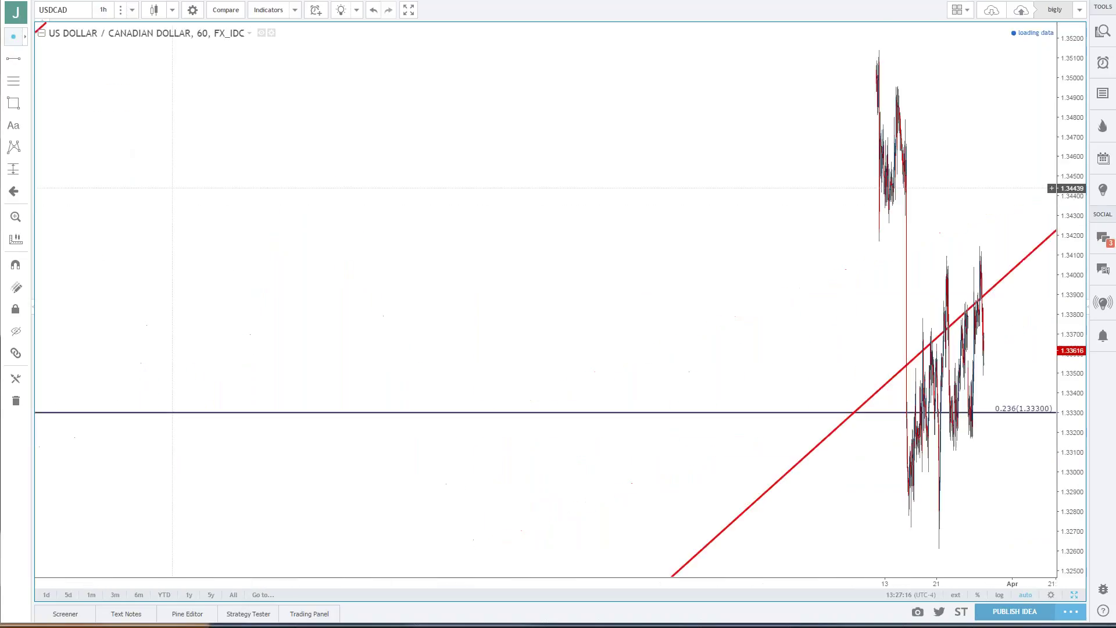
pyautogui.scroll(6, 377, 256)
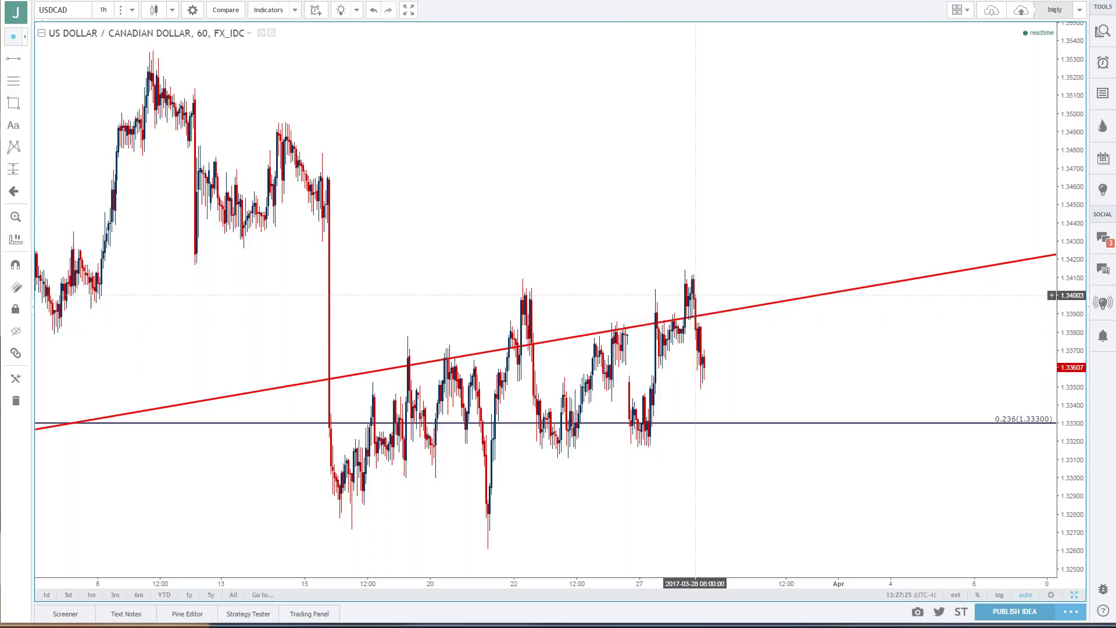
# - Draw a rectangle zone over the 21 to 28 March highs on USDCAD, from about 1.3415 down to about 1.3397
pyautogui.click(13, 103)
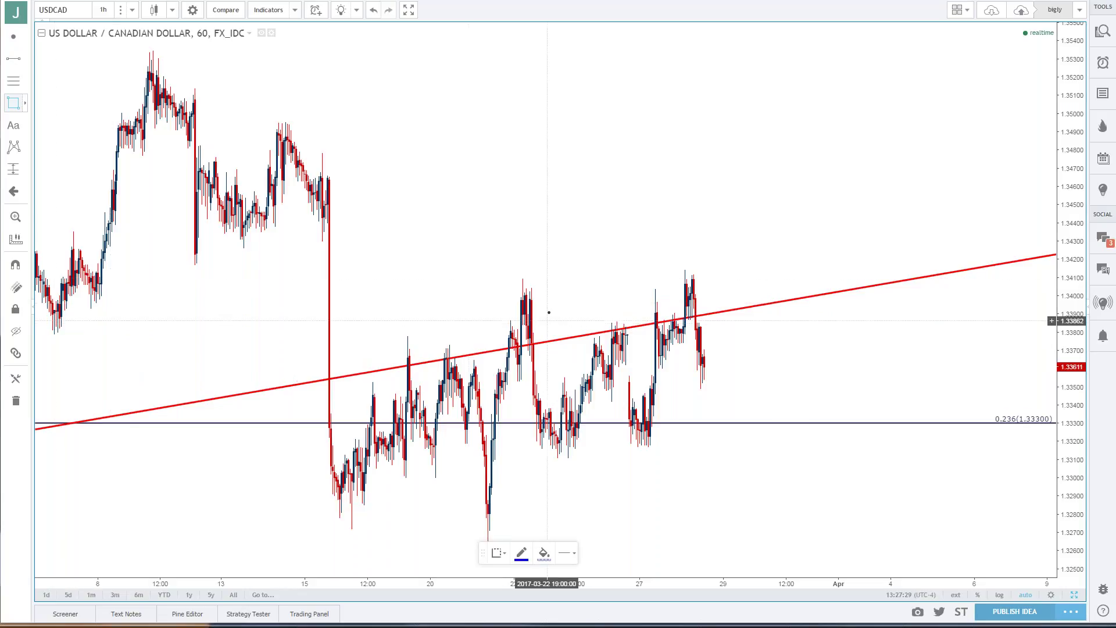
pyautogui.moveTo(491, 270); pyautogui.dragTo(712, 303)
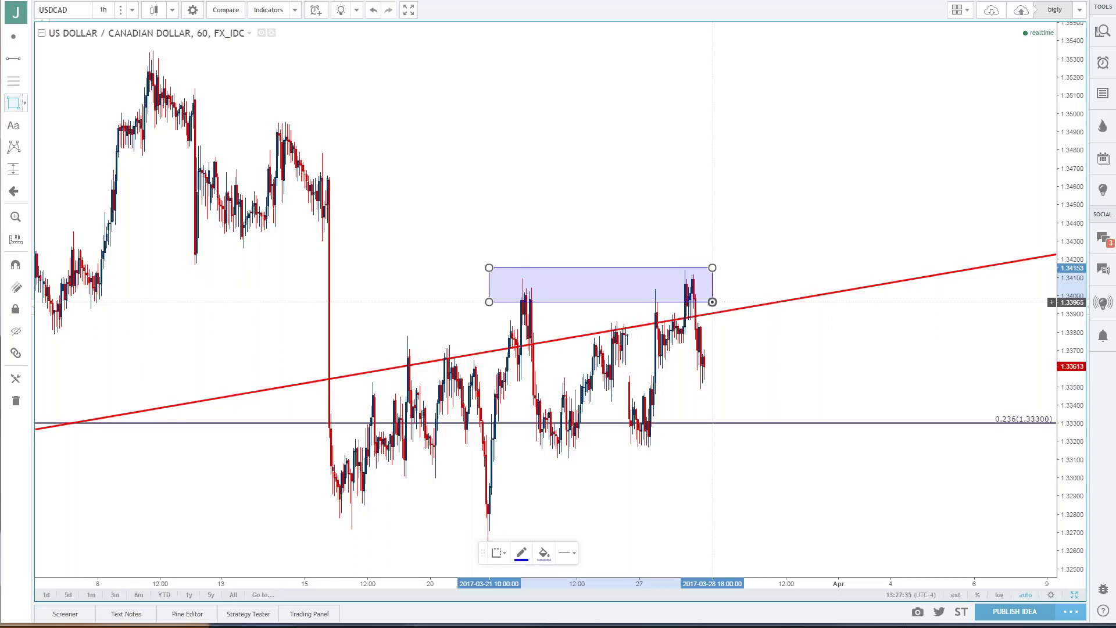
pyautogui.moveTo(712, 302); pyautogui.dragTo(712, 302)
pyautogui.click(718, 293)
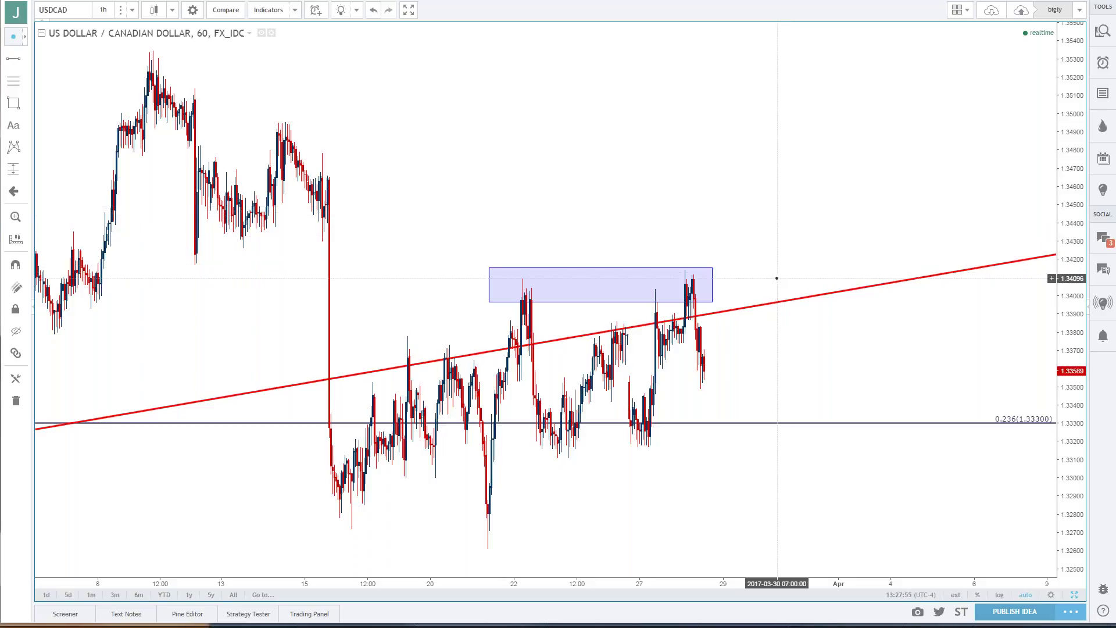
# - Add a red dashed horizontal line through the new USDCAD zone and set its price to 1.34000
pyautogui.scroll(-5, 777, 278)
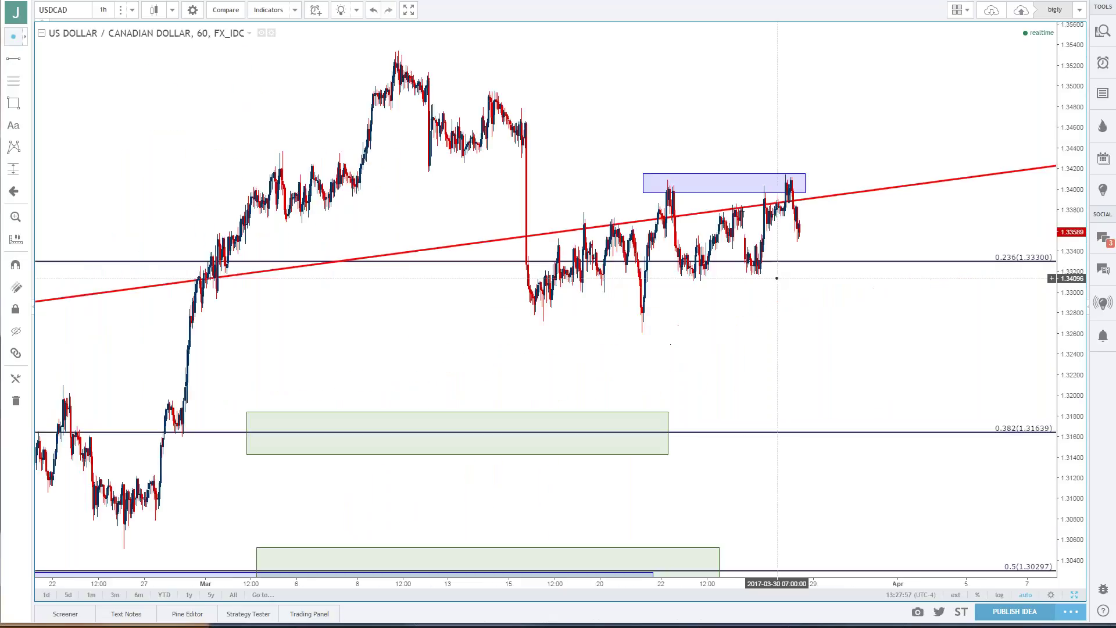
pyautogui.scroll(-4, 817, 171)
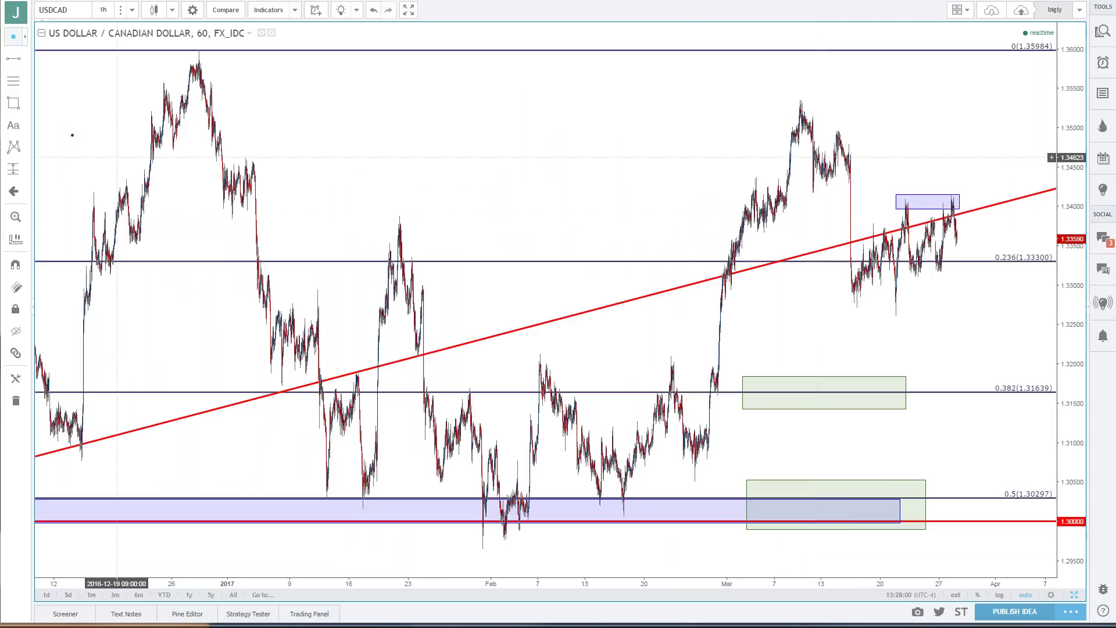
pyautogui.click(25, 59)
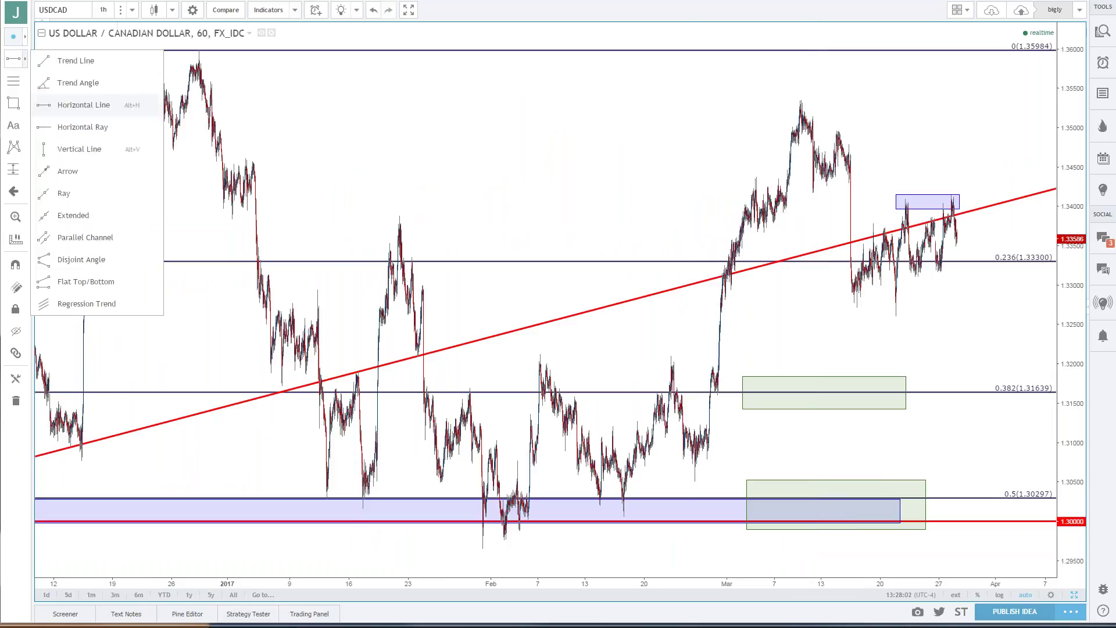
pyautogui.click(60, 105)
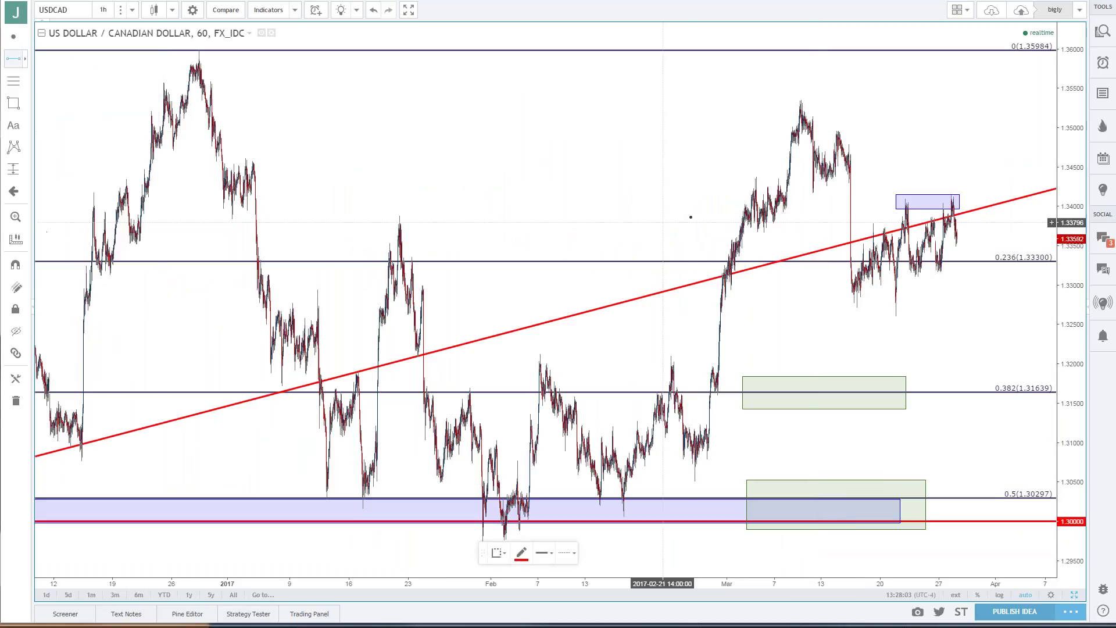
pyautogui.click(819, 196)
pyautogui.doubleClick(819, 195)
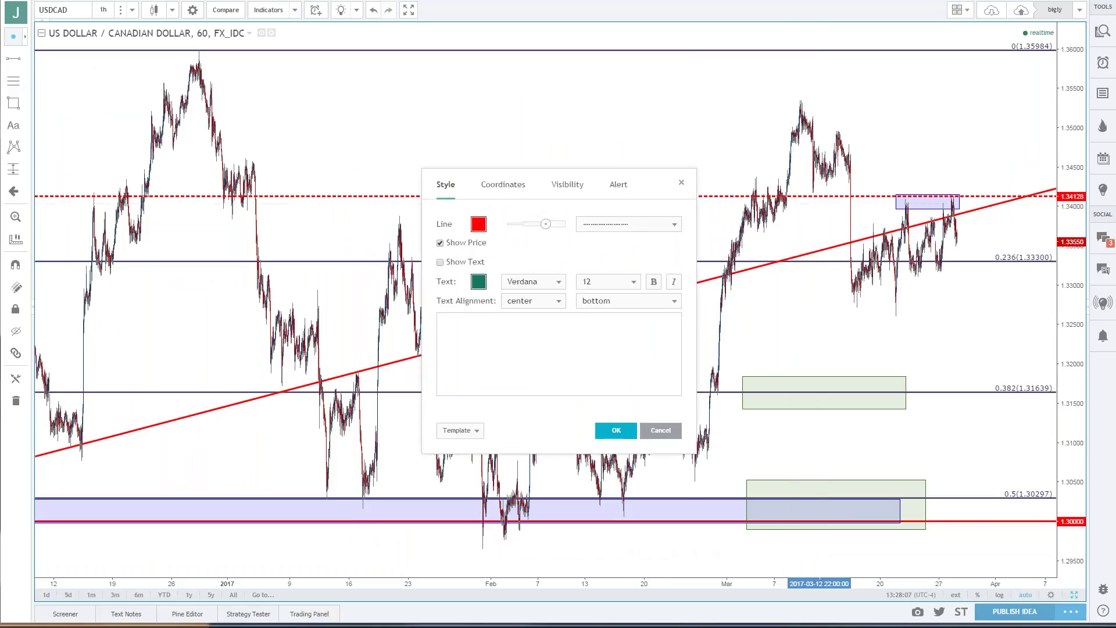
pyautogui.click(503, 184)
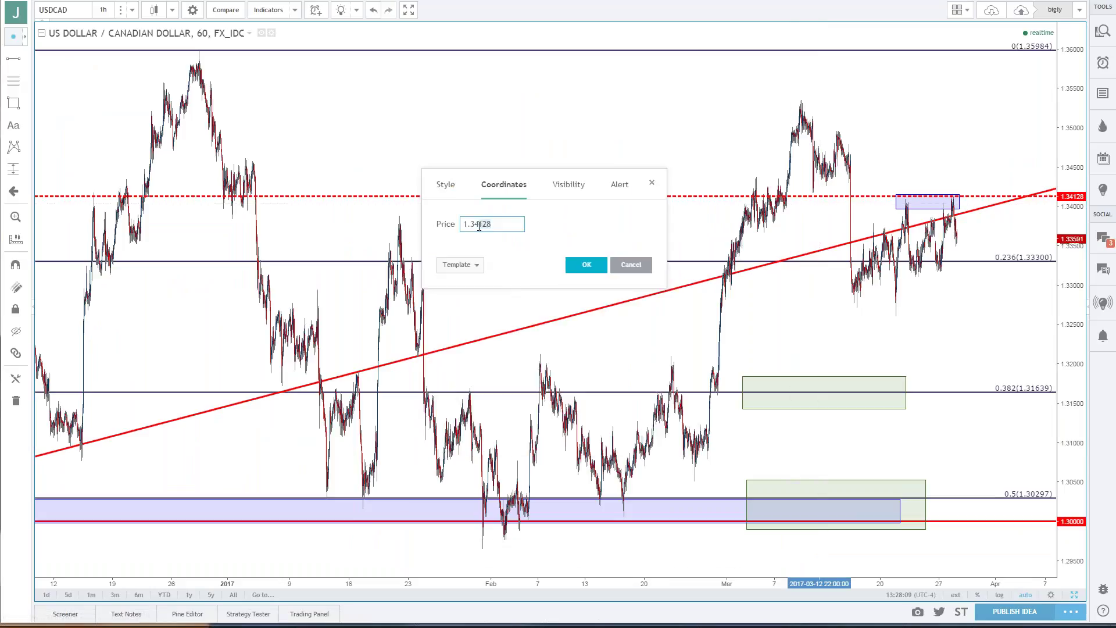
pyautogui.press('Return')
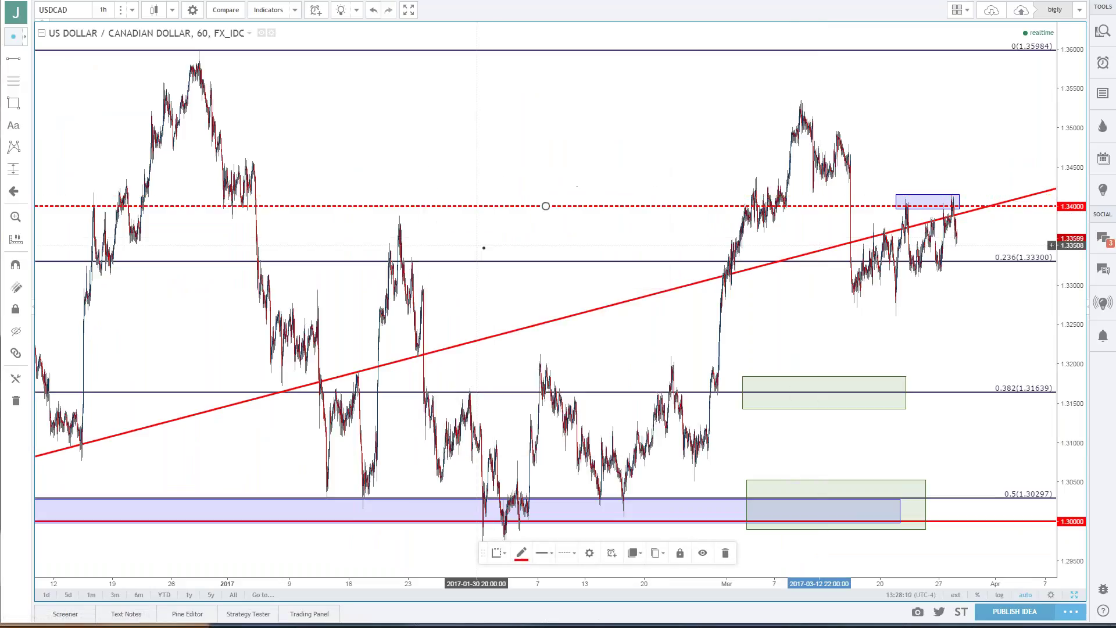
pyautogui.rightClick(478, 237)
pyautogui.press('Escape')
# - Switch USDCAD to the 4-hour interval to view the 1.34000 line against the rising red channel and 2015 price action
pyautogui.scroll(-4, 477, 237)
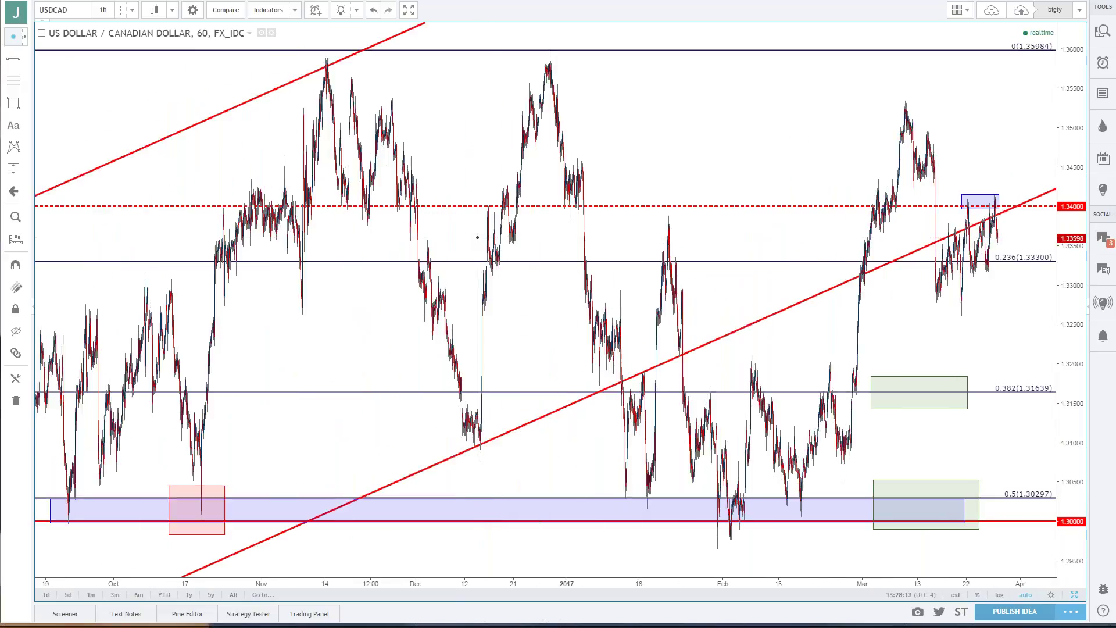
pyautogui.click(103, 10)
pyautogui.click(115, 178)
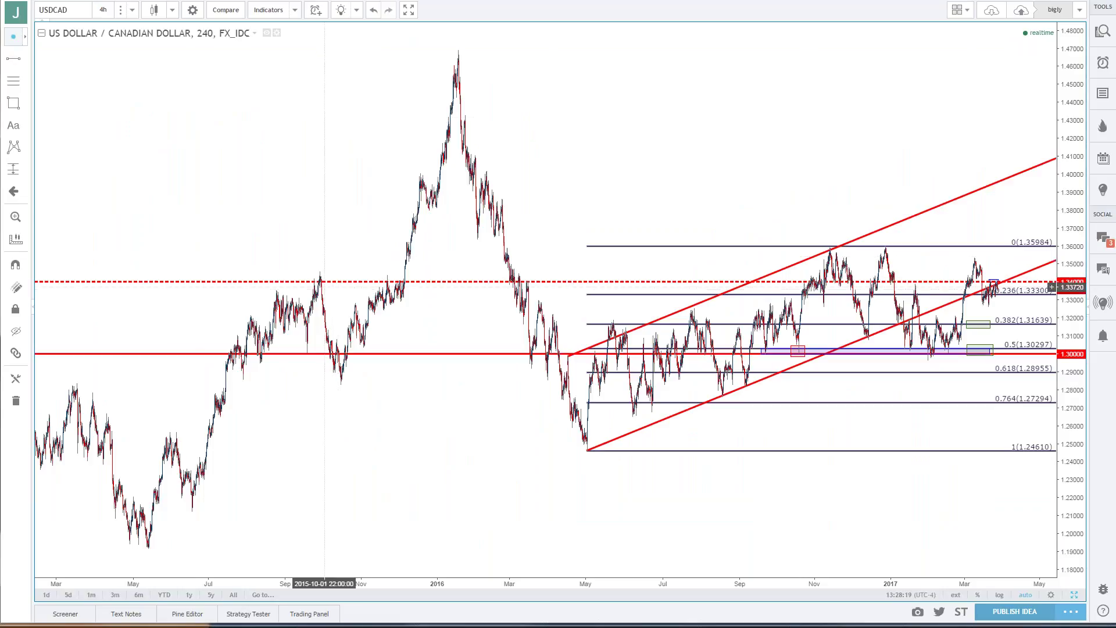
# - Switch USDCAD to the weekly interval and examine price history back to the 1990s against the 1.34000 and 1.30000 lines
pyautogui.click(102, 10)
pyautogui.click(116, 218)
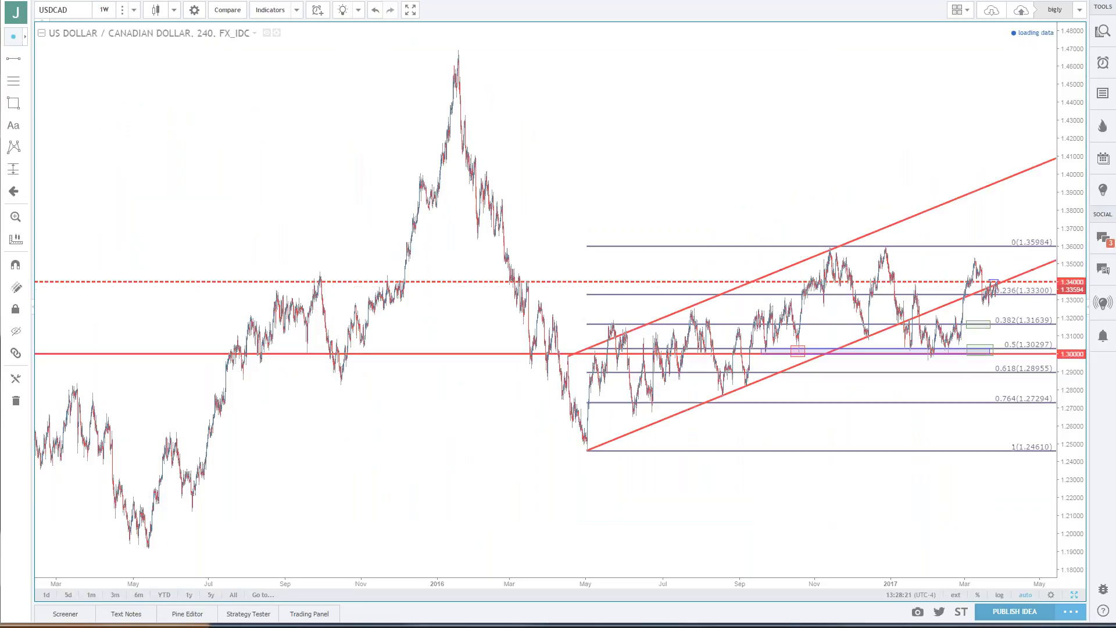
pyautogui.scroll(-5, 272, 279)
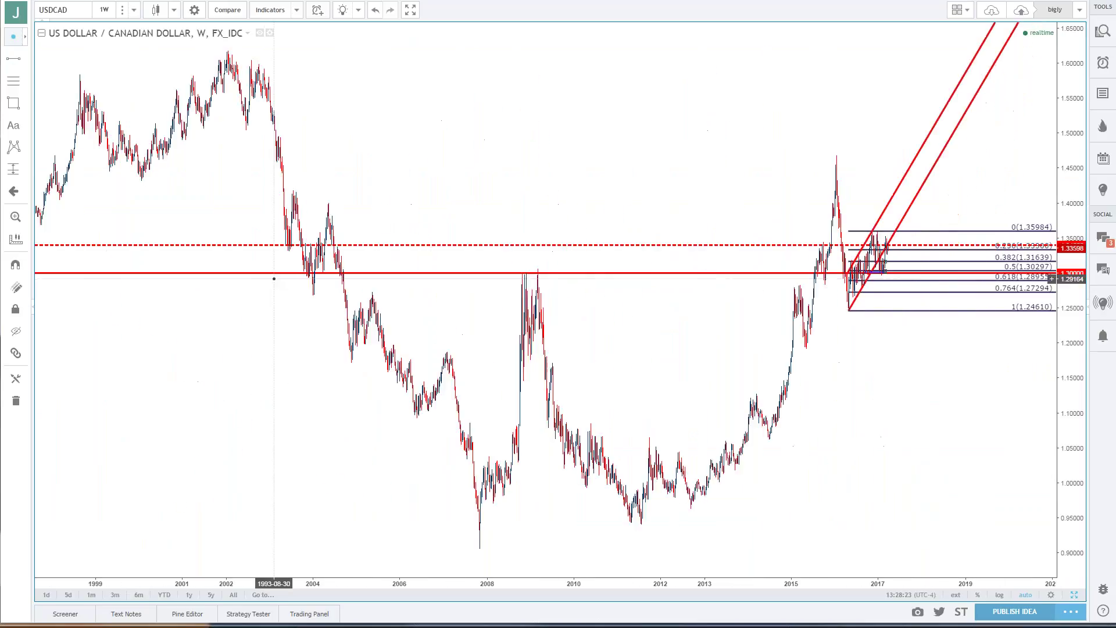
pyautogui.scroll(2, 456, 304)
pyautogui.scroll(-2, 460, 306)
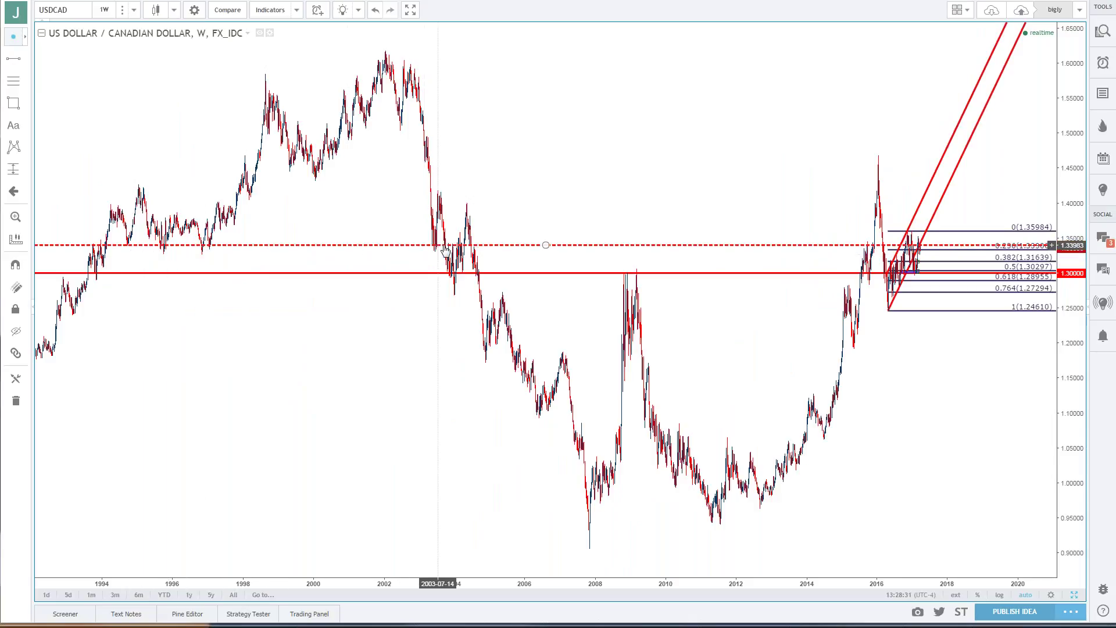
pyautogui.scroll(1, 523, 214)
pyautogui.scroll(5, 523, 215)
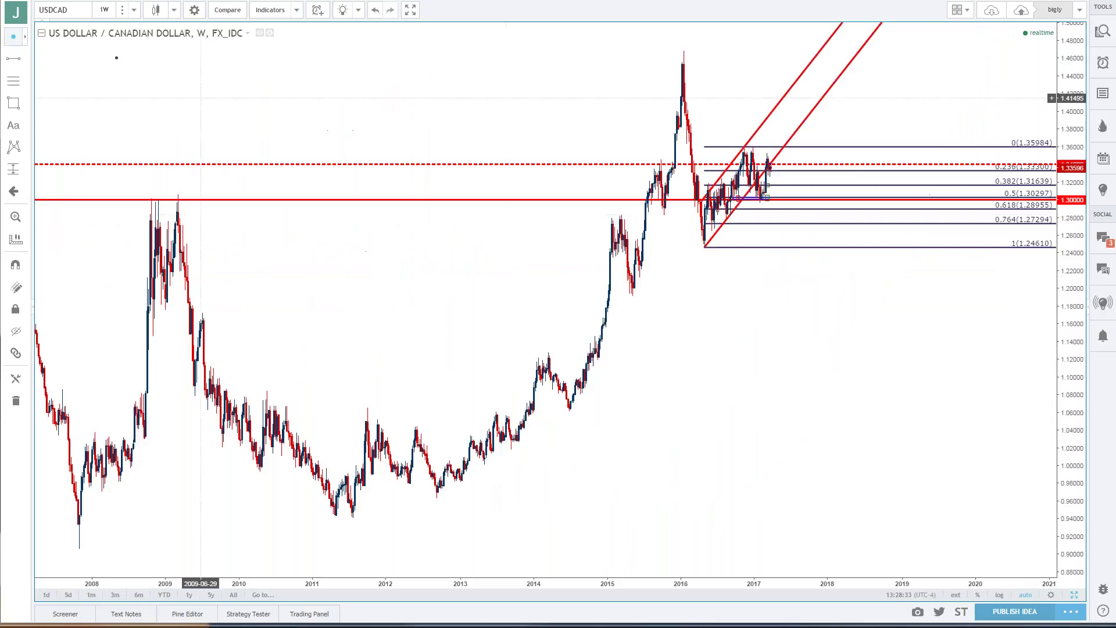
# - Return USDCAD to the 4-hour interval and show price action back to October 2016 around the zones and Fibonacci levels
pyautogui.click(104, 10)
pyautogui.click(108, 185)
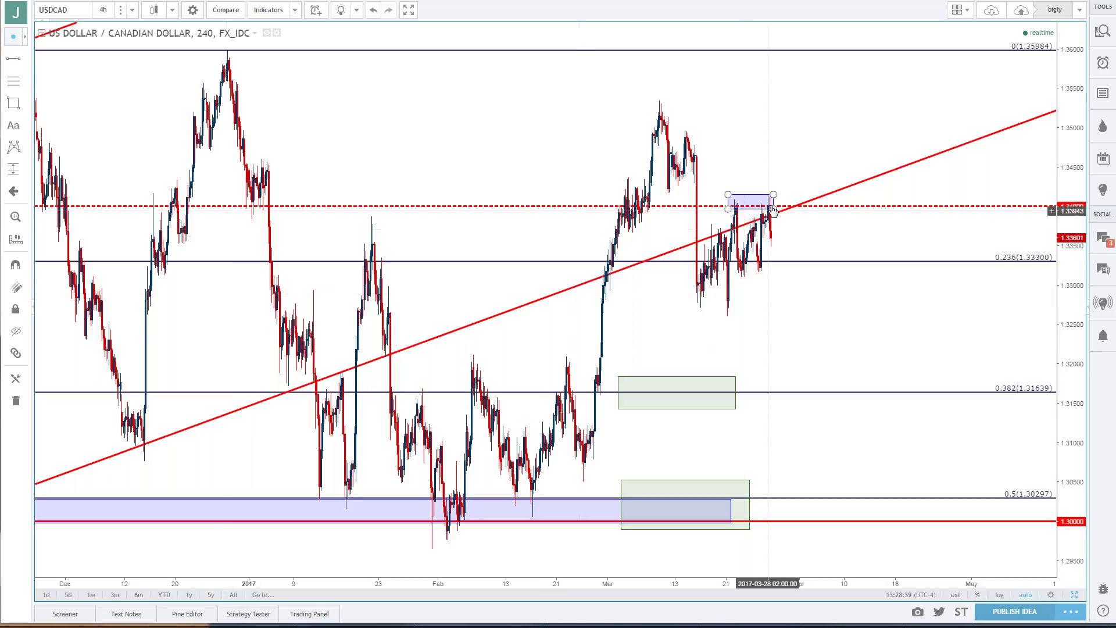
pyautogui.moveTo(775, 202)
pyautogui.mouseDown()
pyautogui.moveTo(674, 200)
pyautogui.moveTo(769, 195)
pyautogui.mouseUp()
pyautogui.scroll(-3, 769, 195)
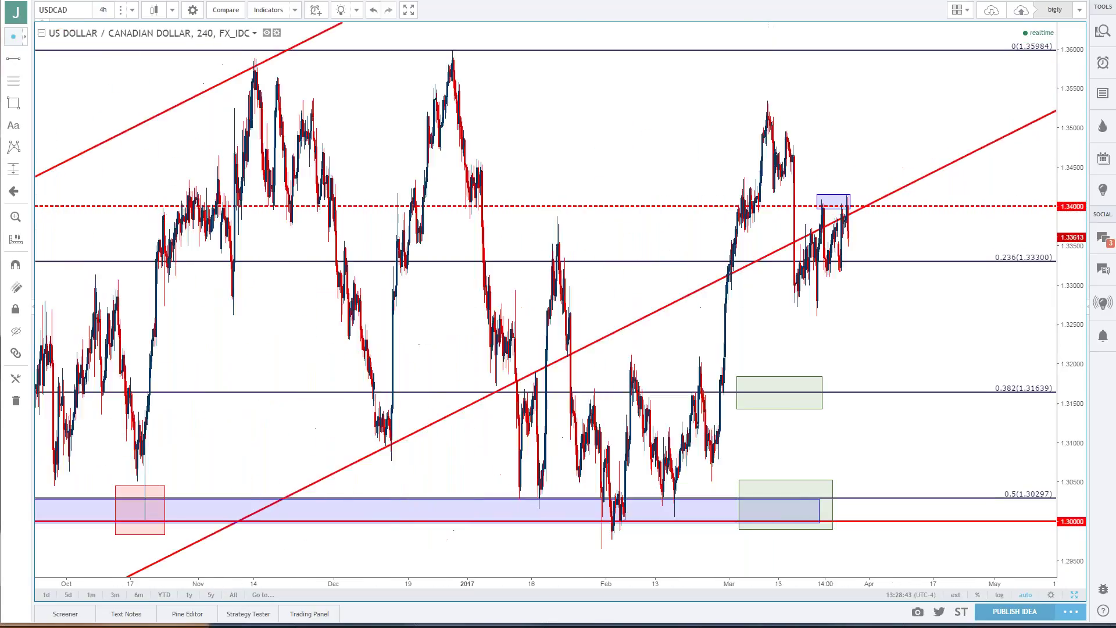
# - Load the TVC chart of the S&P 500, SPX
pyautogui.click(88, 13)
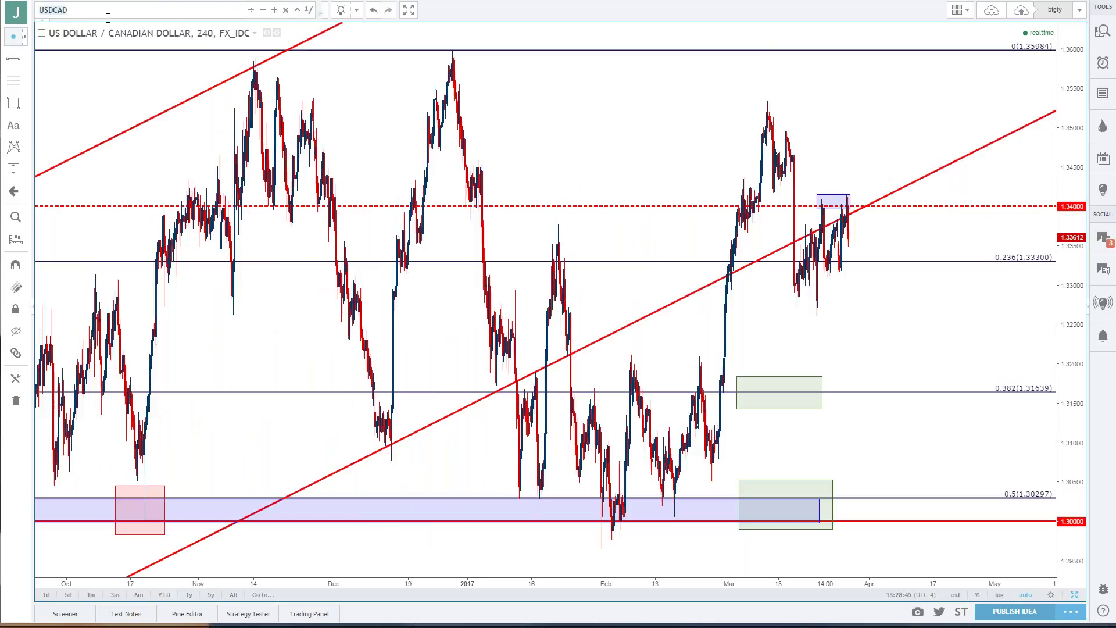
pyautogui.write('SPX')
pyautogui.press('Return')
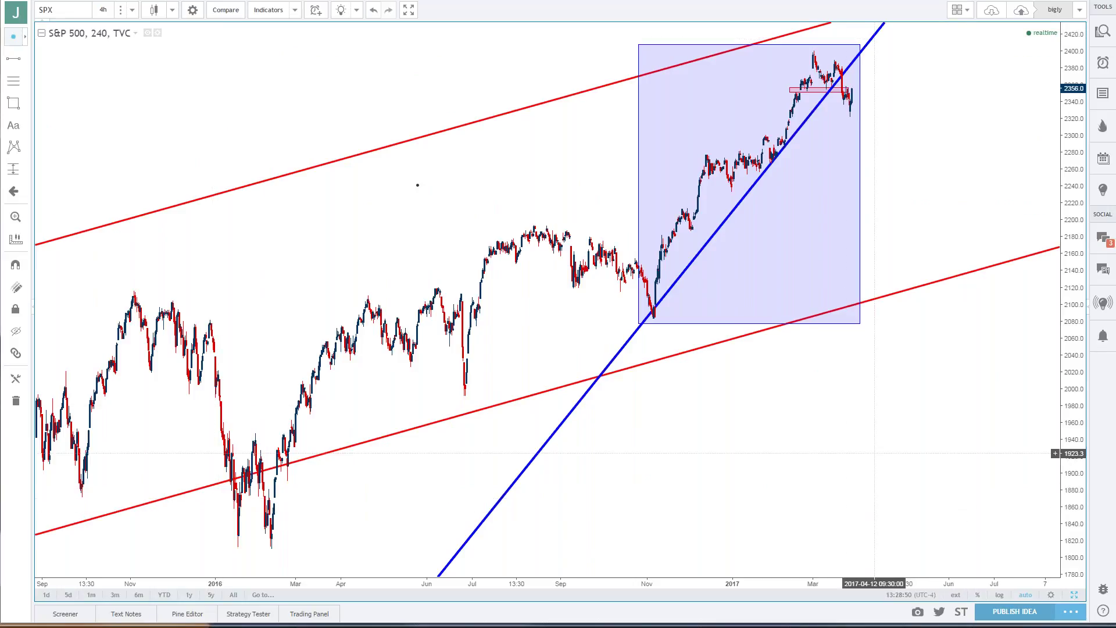
# - Load the FXCM chart of the S&P 500 index of US listed shares, SPX500
pyautogui.click(83, 10)
pyautogui.write('SX')
pyautogui.press('BackSpace')
pyautogui.write('PX500')
pyautogui.press('Return')
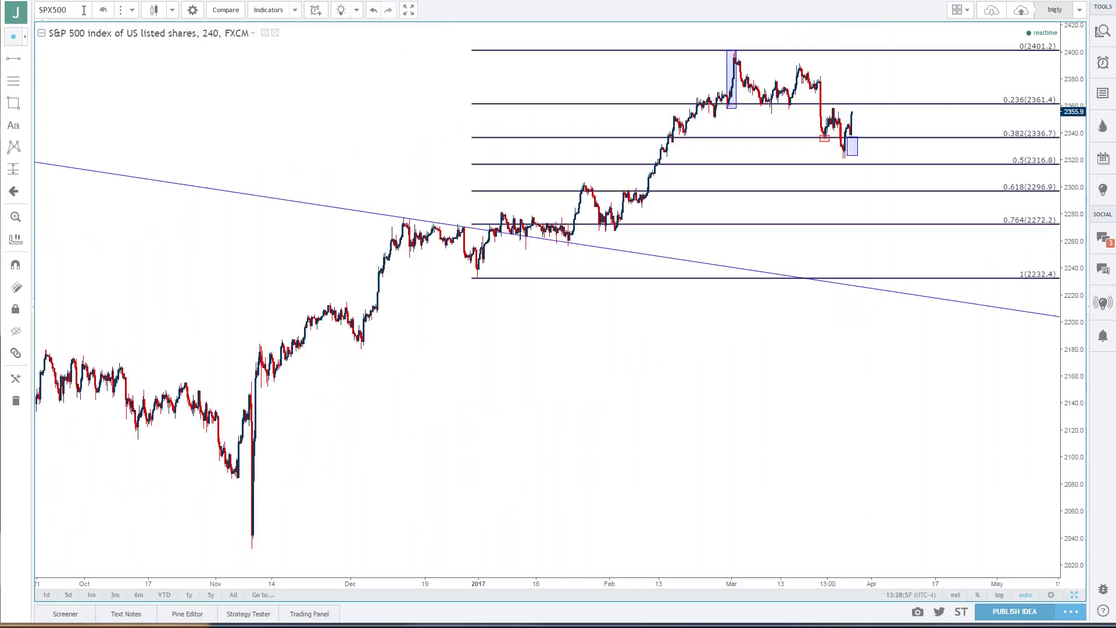
# - Examine SPX500 on the 4-hour interval from the March zones back to December 2015 against the Fibonacci levels and blue trend line
pyautogui.scroll(5, 639, 290)
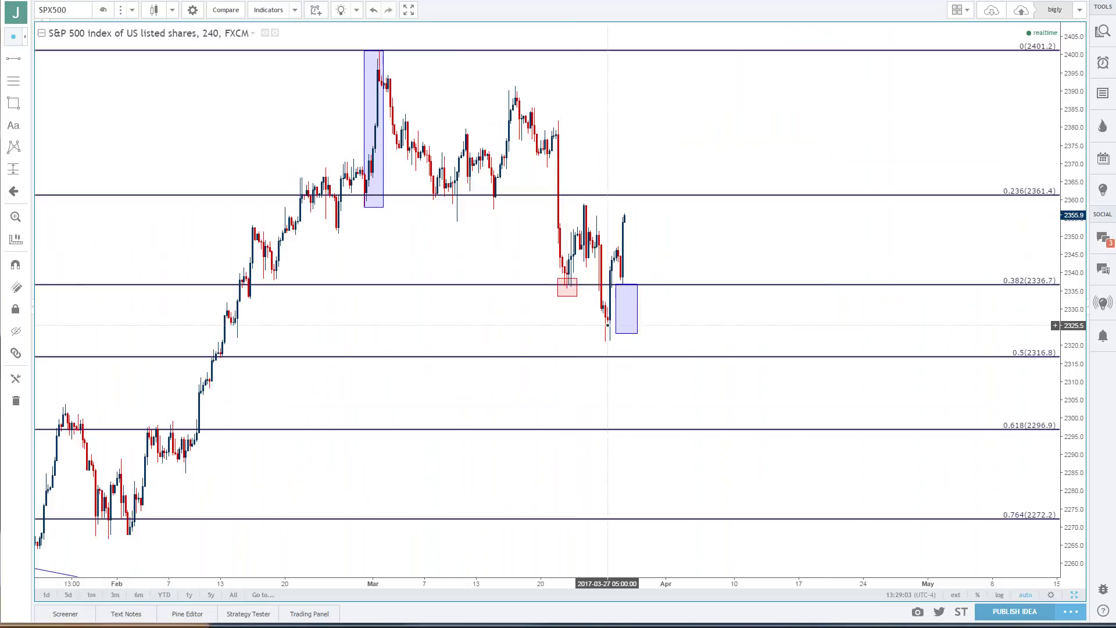
pyautogui.moveTo(581, 326); pyautogui.dragTo(1002, 336)
pyautogui.scroll(5, 999, 335)
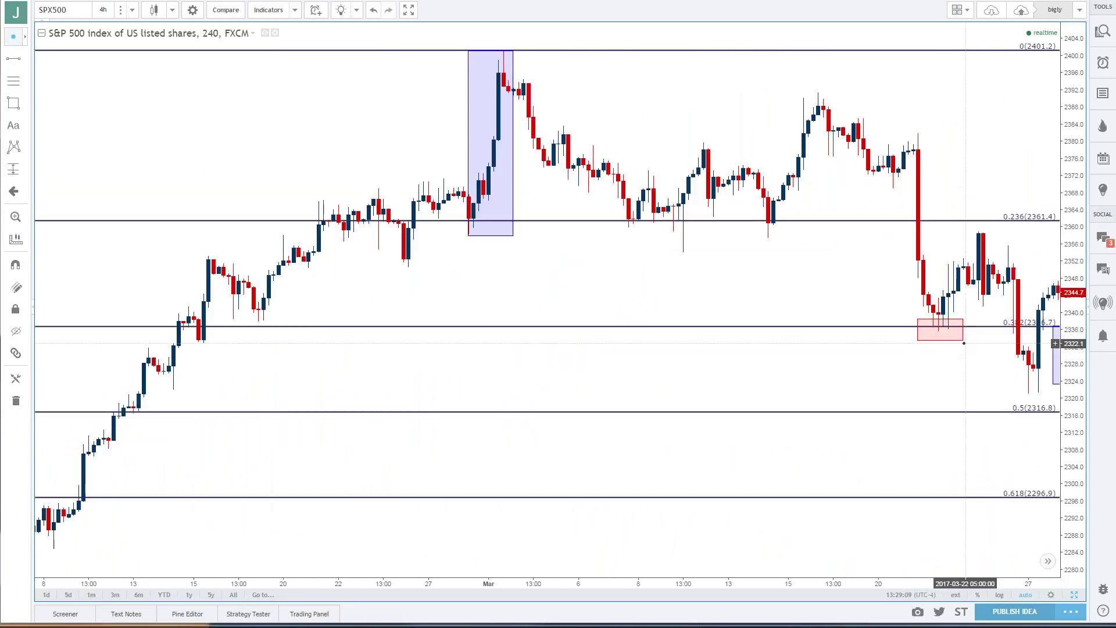
pyautogui.scroll(-1, 889, 215)
pyautogui.scroll(-4, 890, 215)
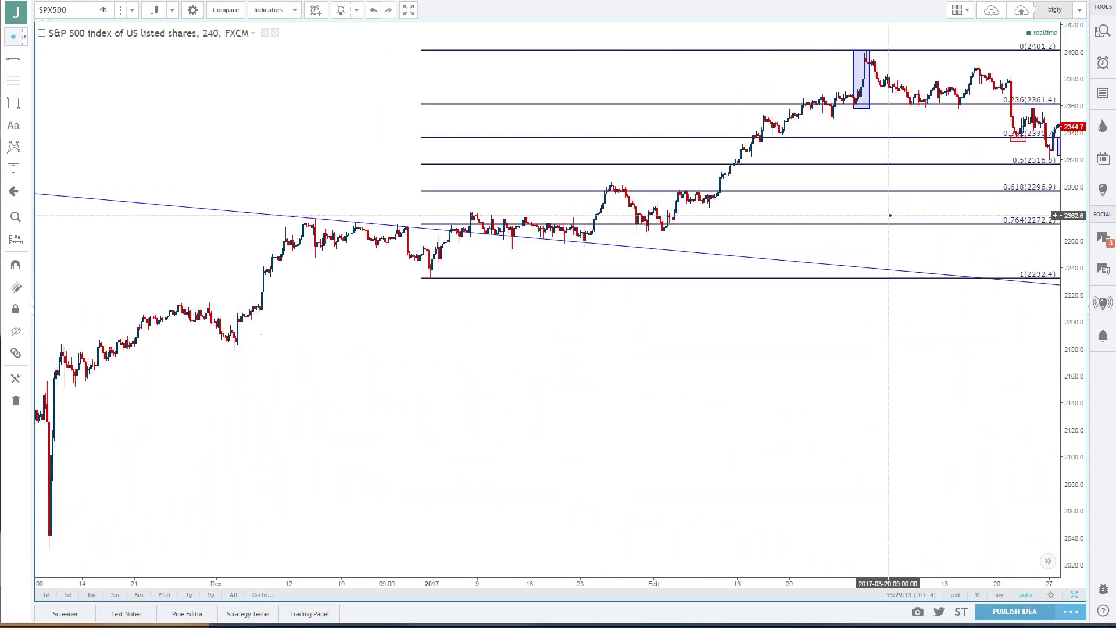
pyautogui.scroll(-2, 889, 215)
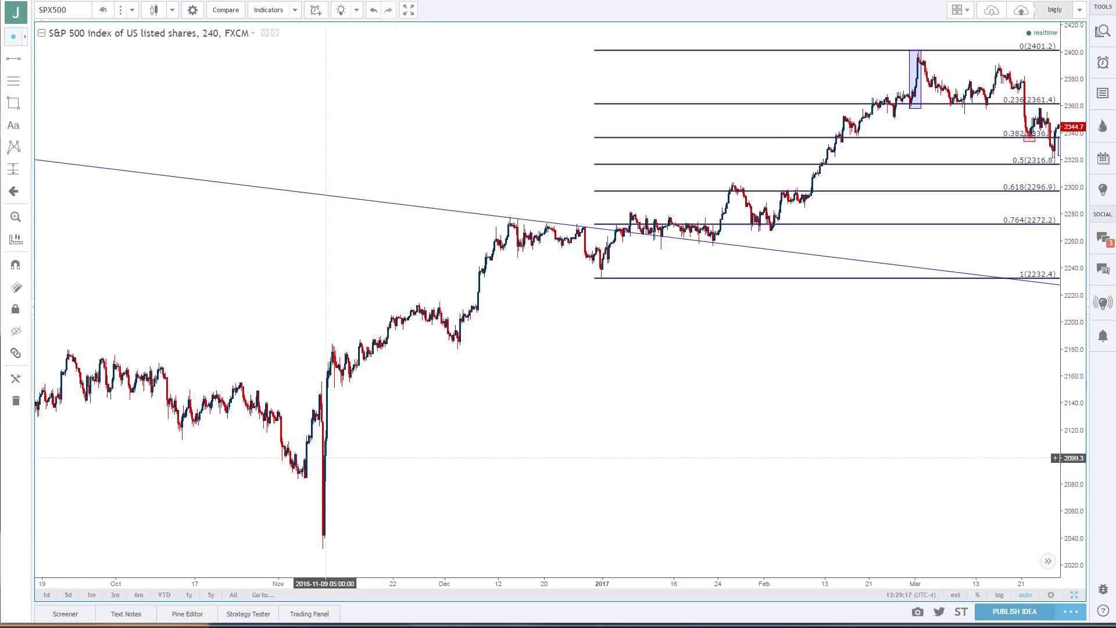
pyautogui.scroll(-2, 325, 458)
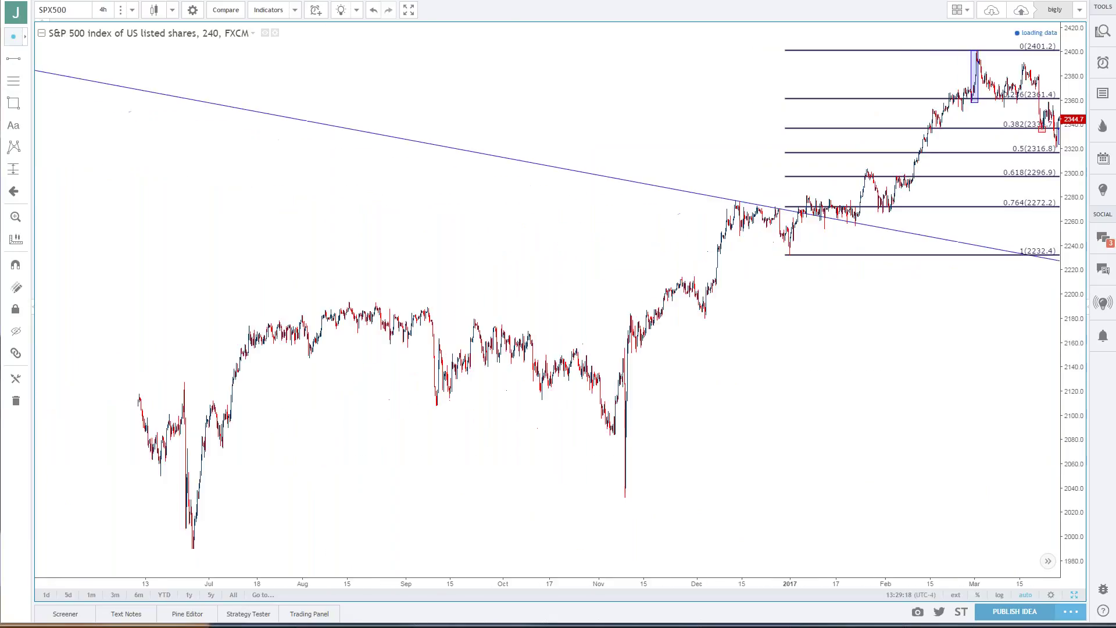
pyautogui.scroll(-3, 366, 401)
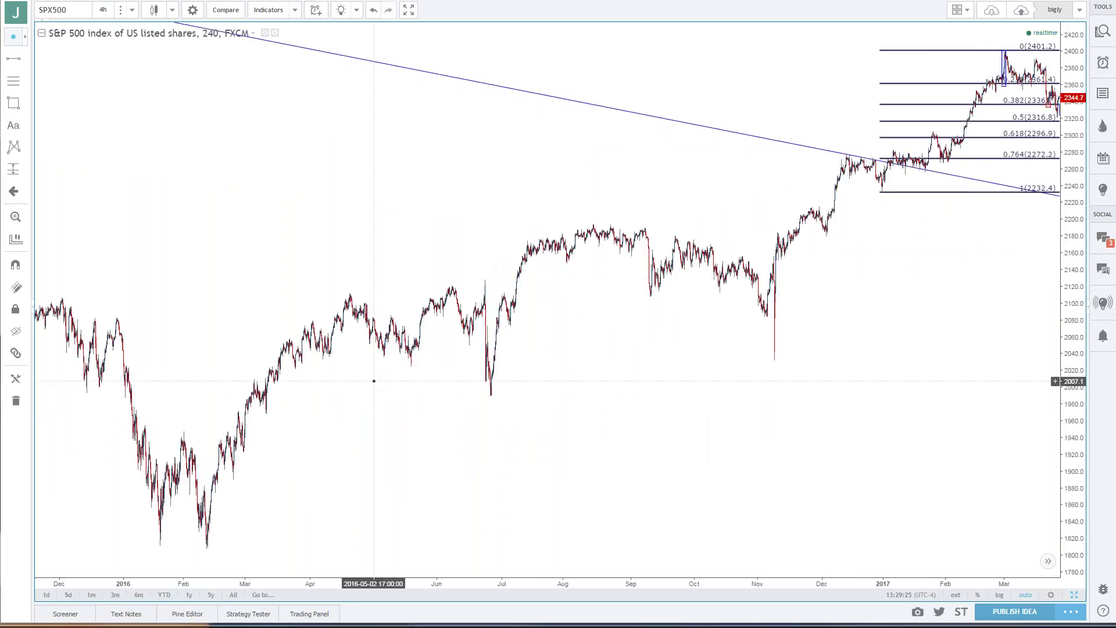
# - Show the late-March SPX500 candles up close around the 0.382 level and the blue zone beneath it
pyautogui.scroll(4, 373, 381)
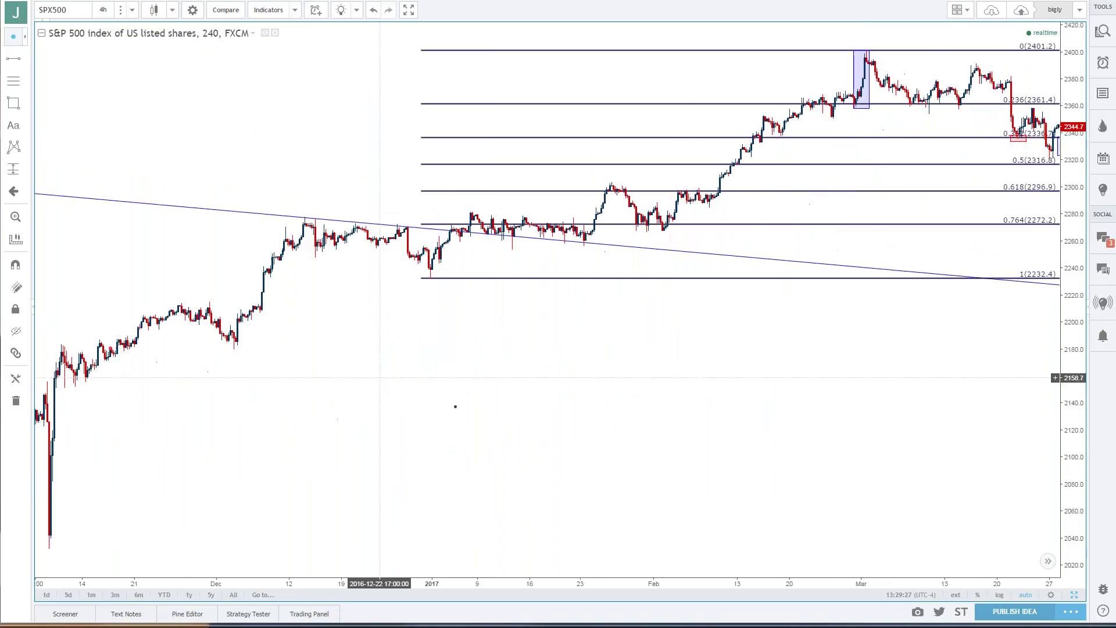
pyautogui.moveTo(796, 428); pyautogui.dragTo(759, 440)
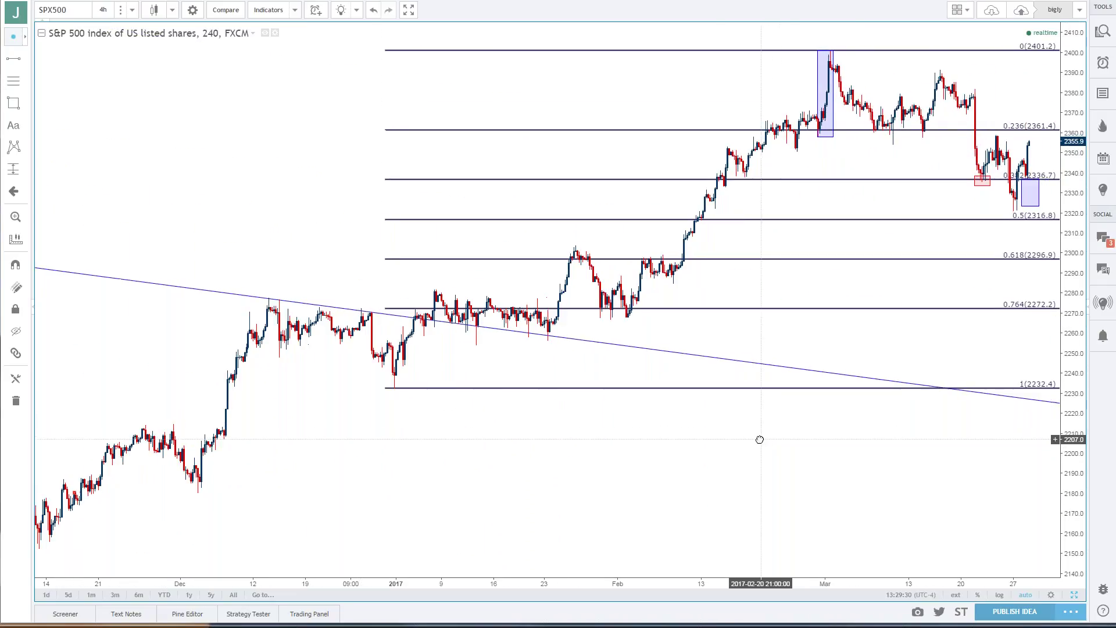
pyautogui.moveTo(971, 177)
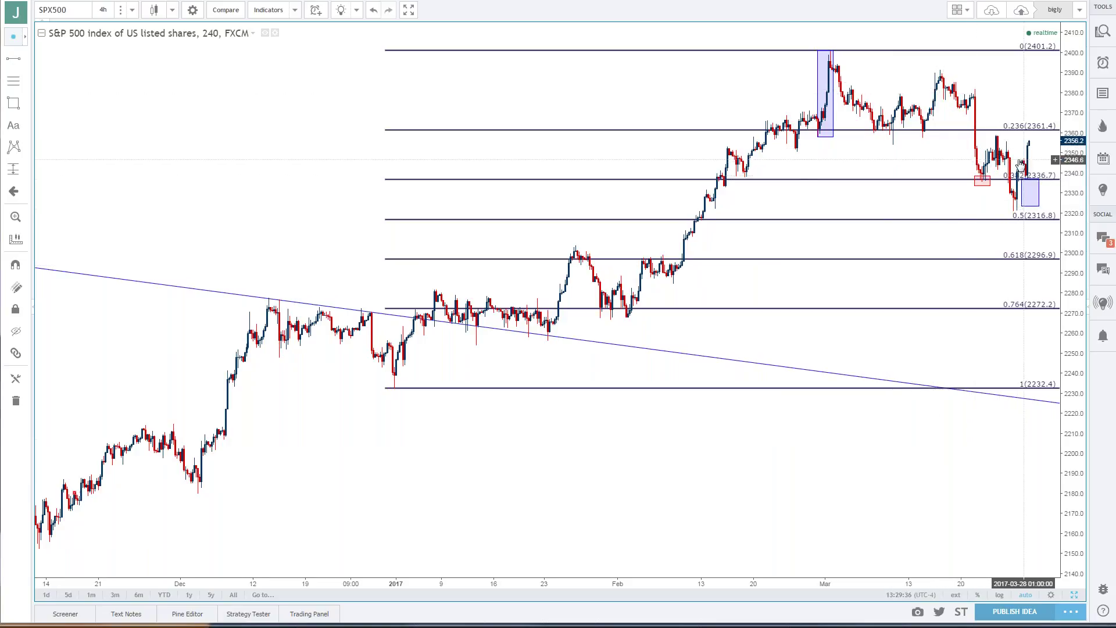
pyautogui.scroll(5, 1021, 165)
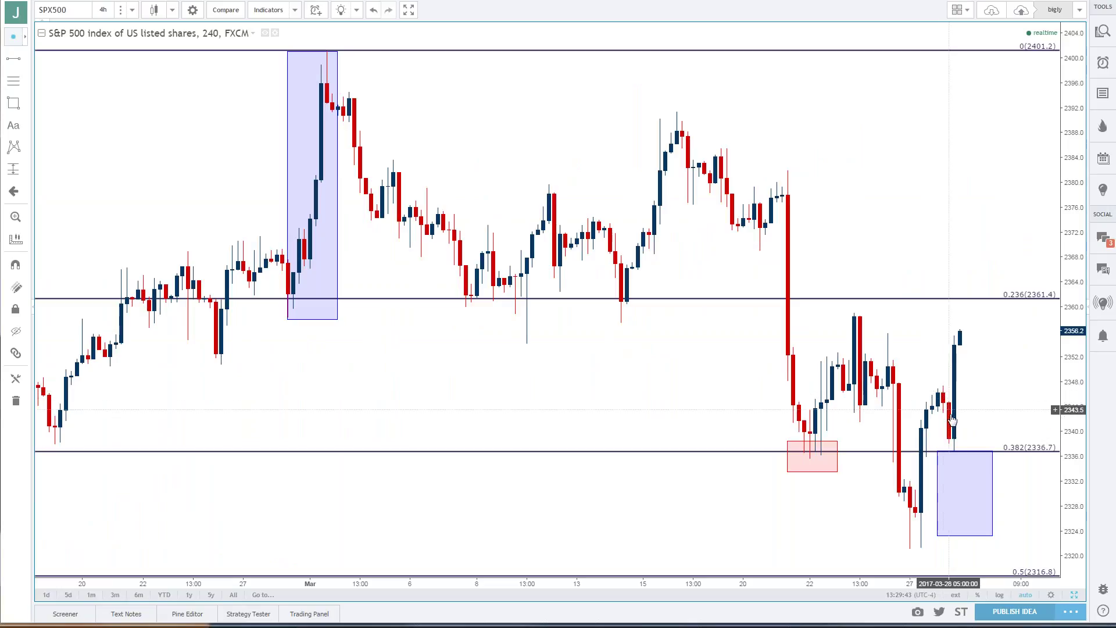
pyautogui.click(954, 457)
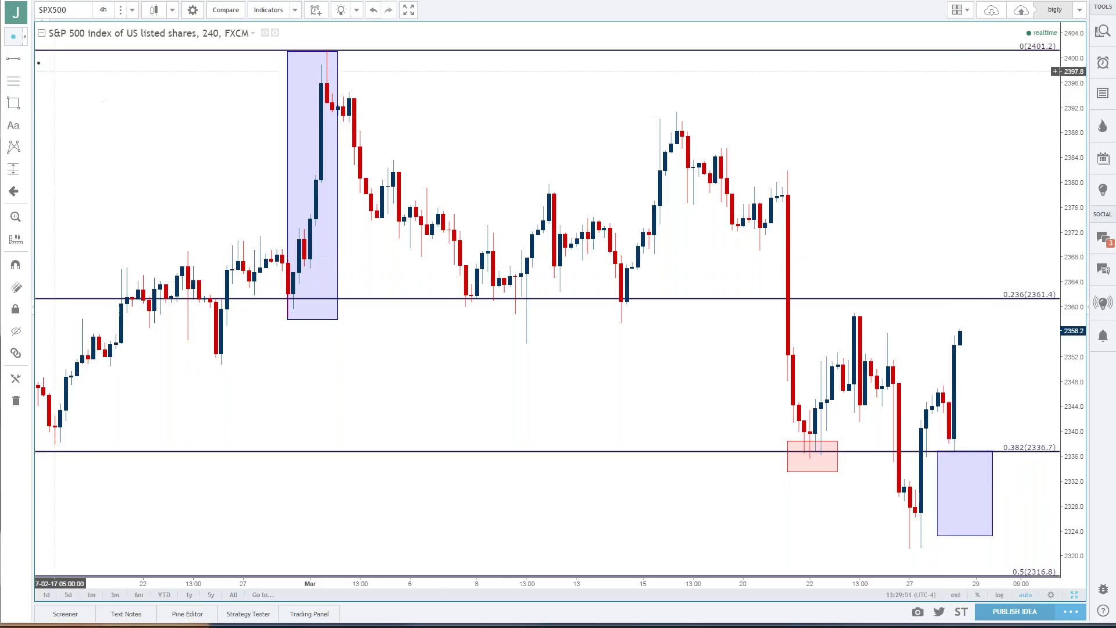
# - Draw a trend line from the 1 March high at 2401.2 to the 16 March high at 2391.3 and extend its right end
pyautogui.click(24, 58)
pyautogui.click(74, 61)
pyautogui.click(326, 51)
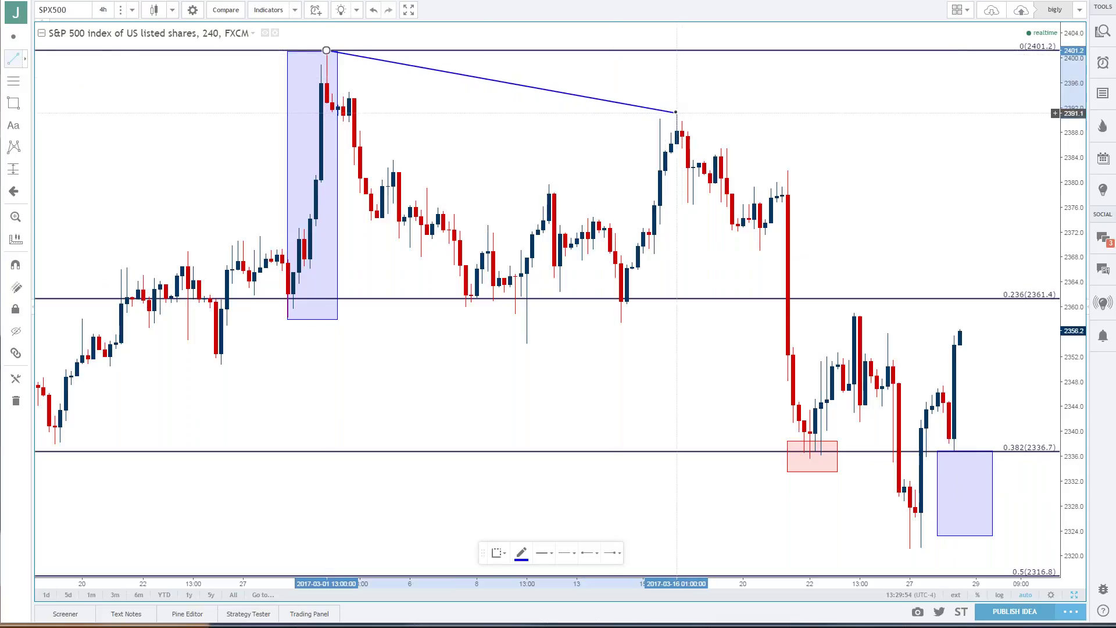
pyautogui.click(676, 111)
pyautogui.doubleClick(674, 111)
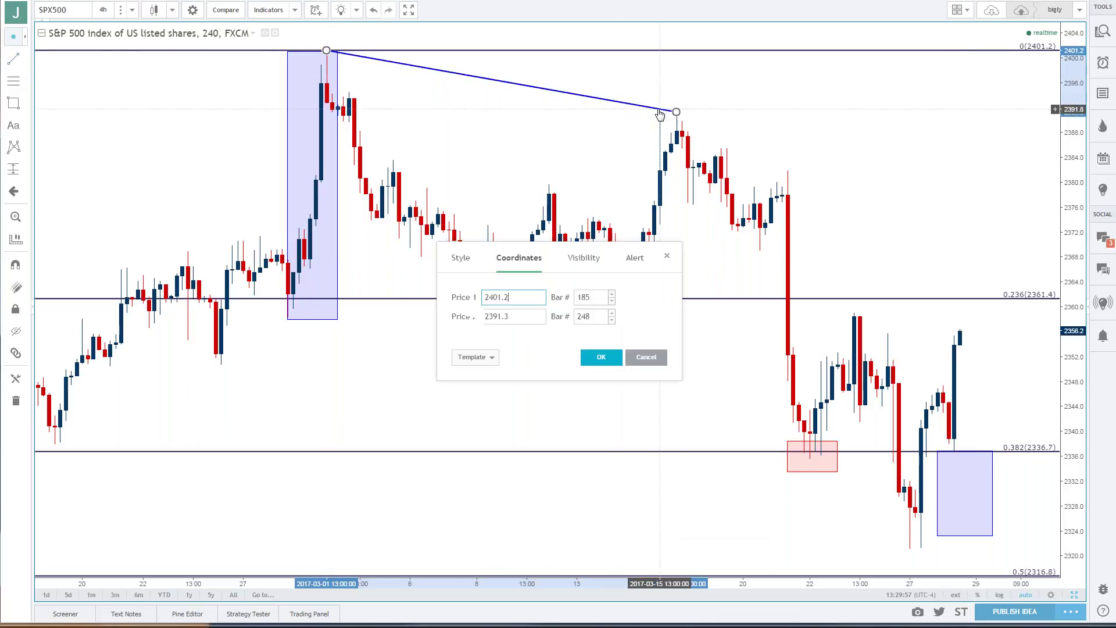
pyautogui.click(465, 260)
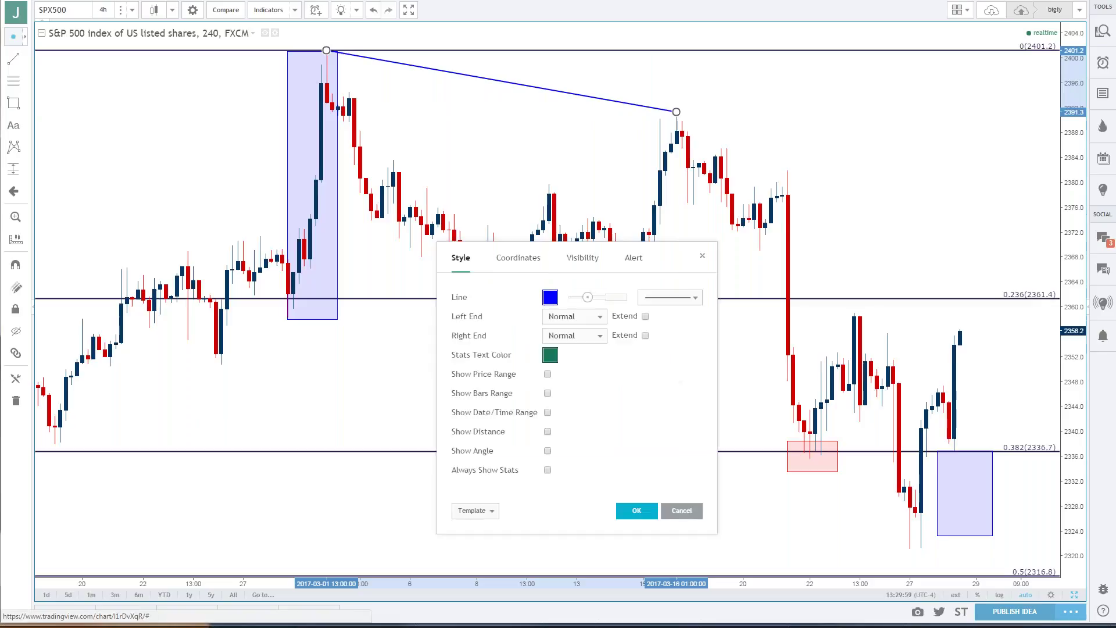
pyautogui.click(645, 335)
pyautogui.click(636, 511)
# - Draw a Fibonacci retracement on SPX500 from the November 2016 low at 2032.0 to the 1 March 2017 high at 2401.2
pyautogui.scroll(-3, 881, 263)
pyautogui.scroll(-3, 882, 263)
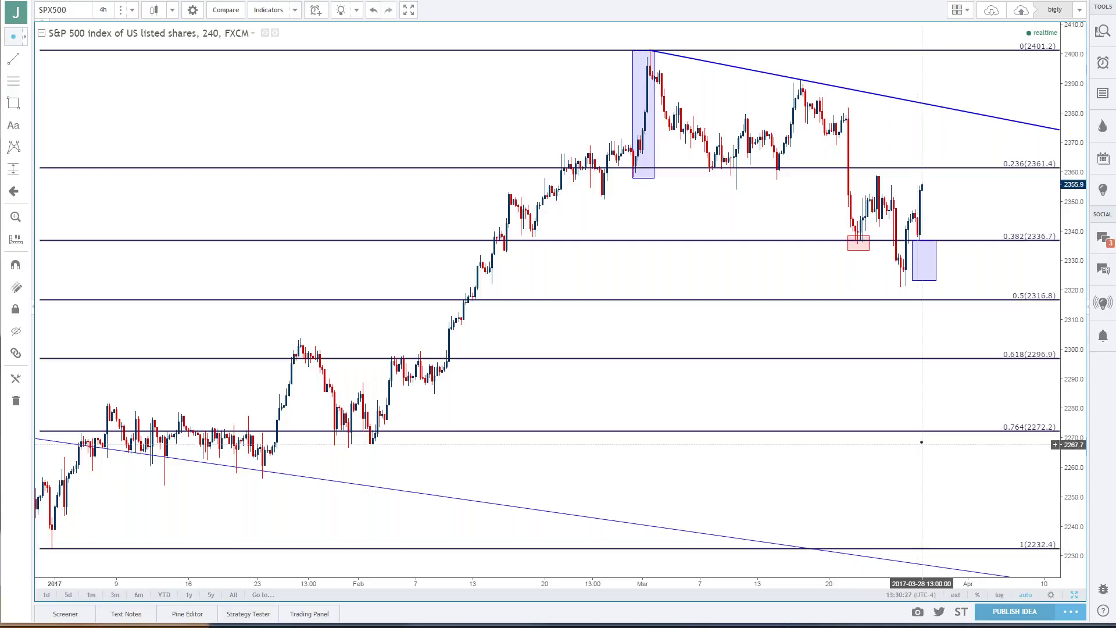
pyautogui.scroll(-3, 921, 440)
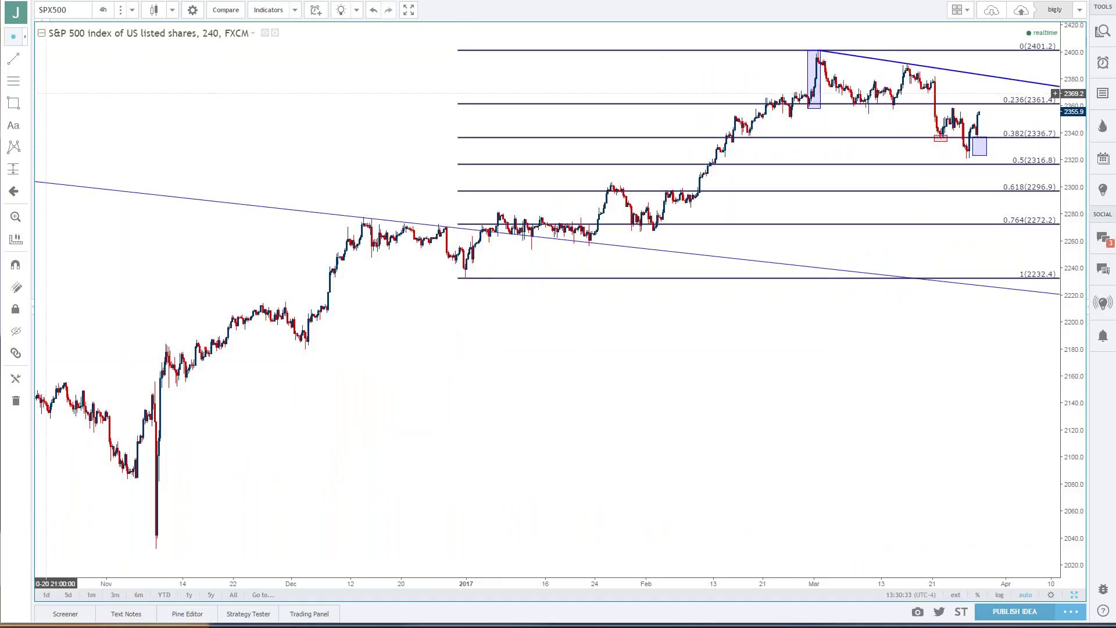
pyautogui.click(13, 81)
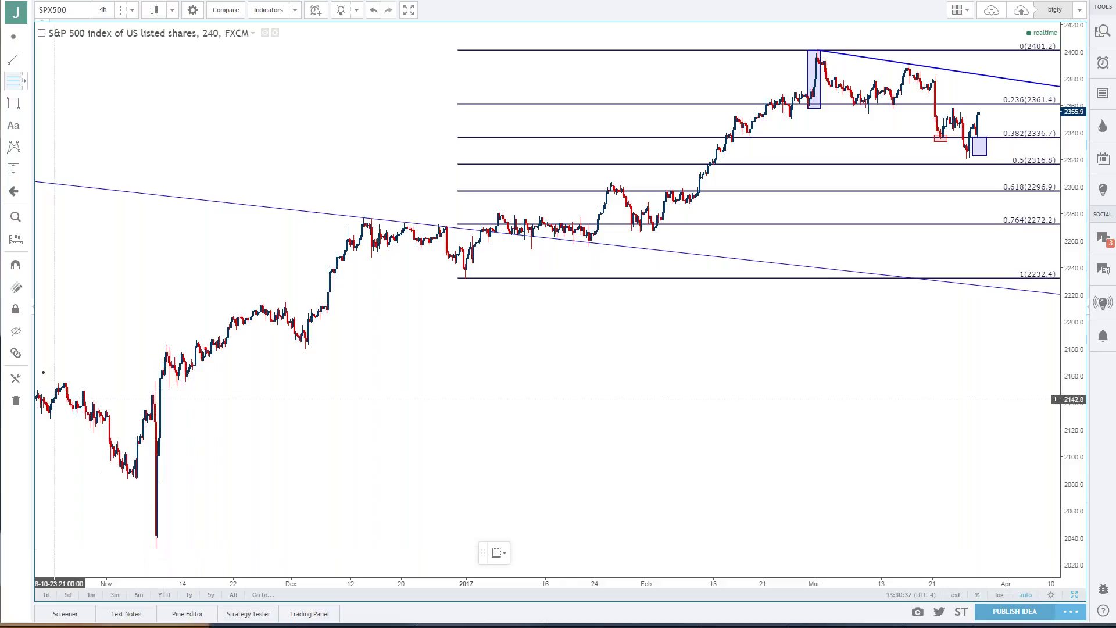
pyautogui.click(155, 548)
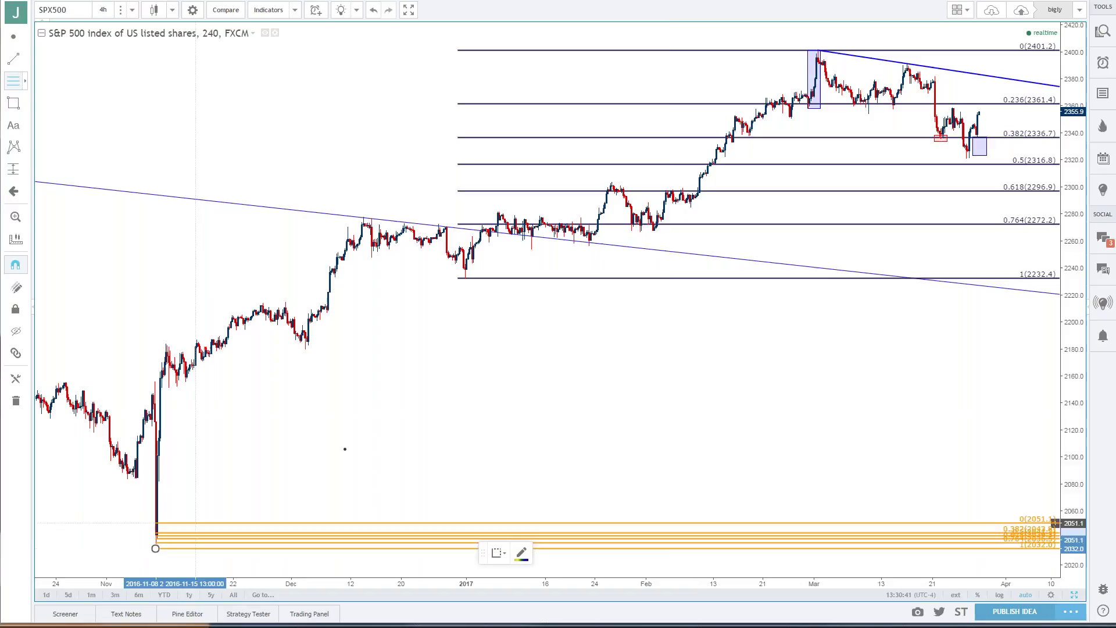
pyautogui.click(820, 50)
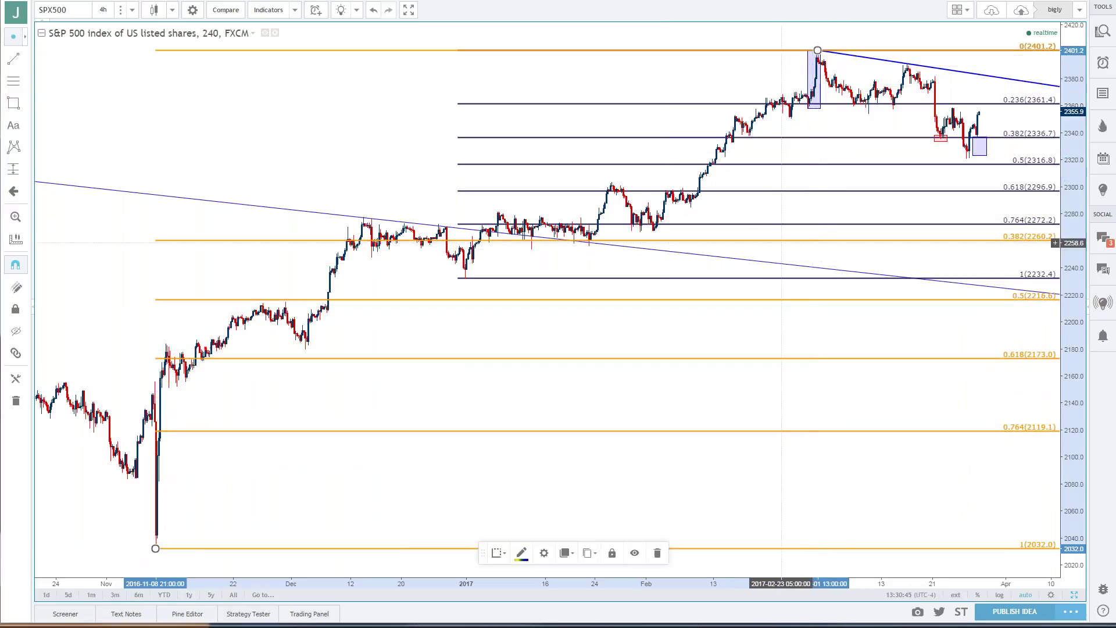
# - Enable the 0.236 level on the orange Fibonacci retracement
pyautogui.doubleClick(366, 240)
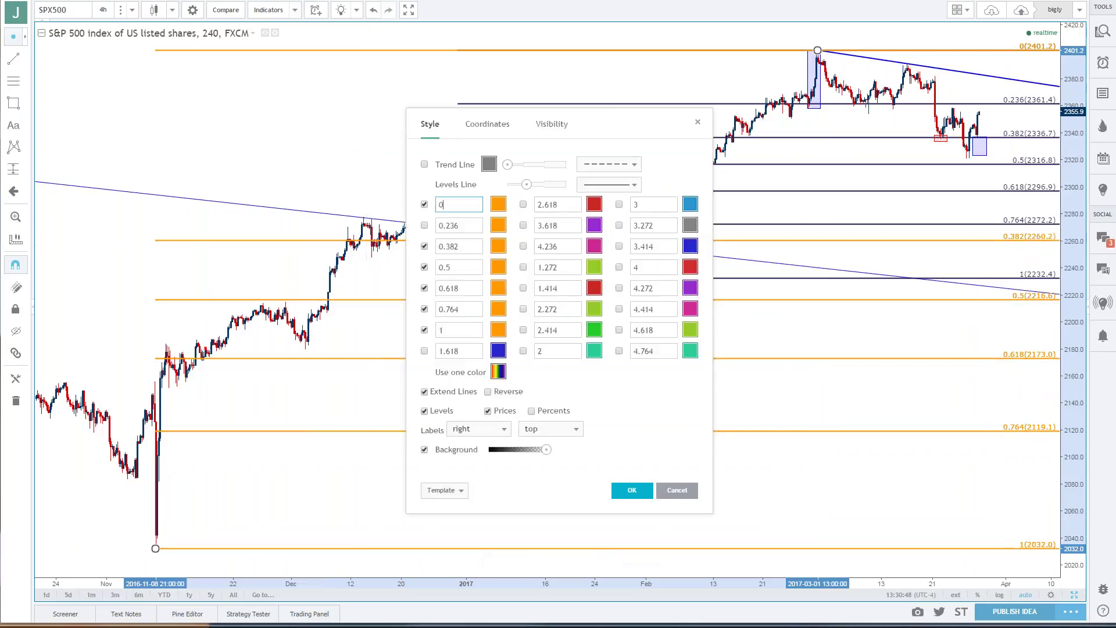
pyautogui.click(425, 226)
pyautogui.click(632, 490)
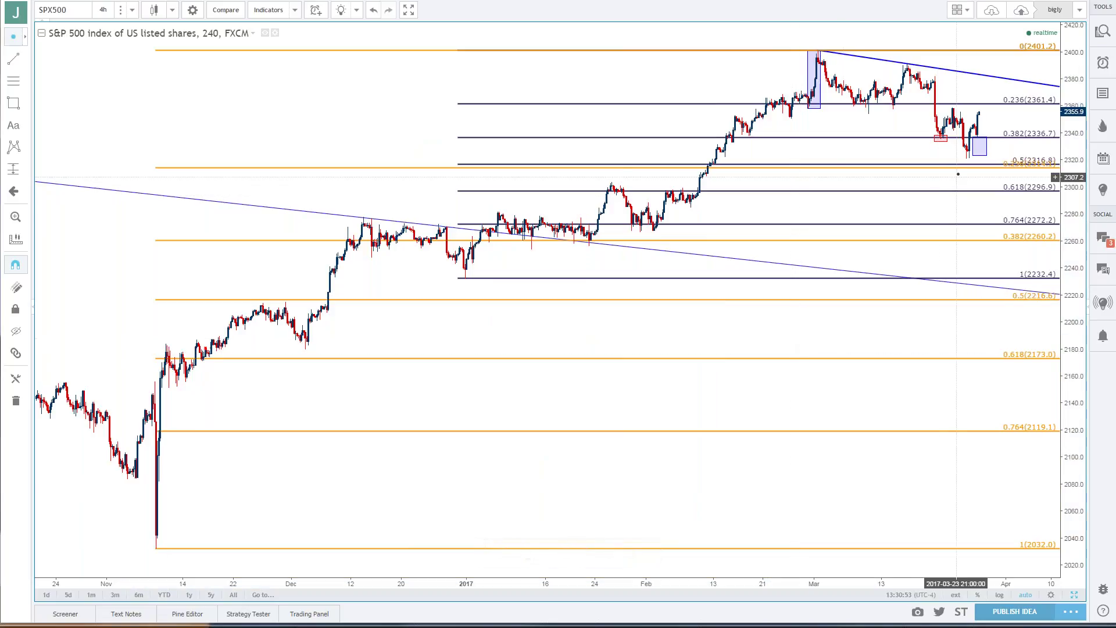
# - Examine the dark and orange Fibonacci levels below the late-March SPX500 price, from the orange 0.236 level down to the orange 0.5 level
pyautogui.click(964, 166)
pyautogui.click(964, 170)
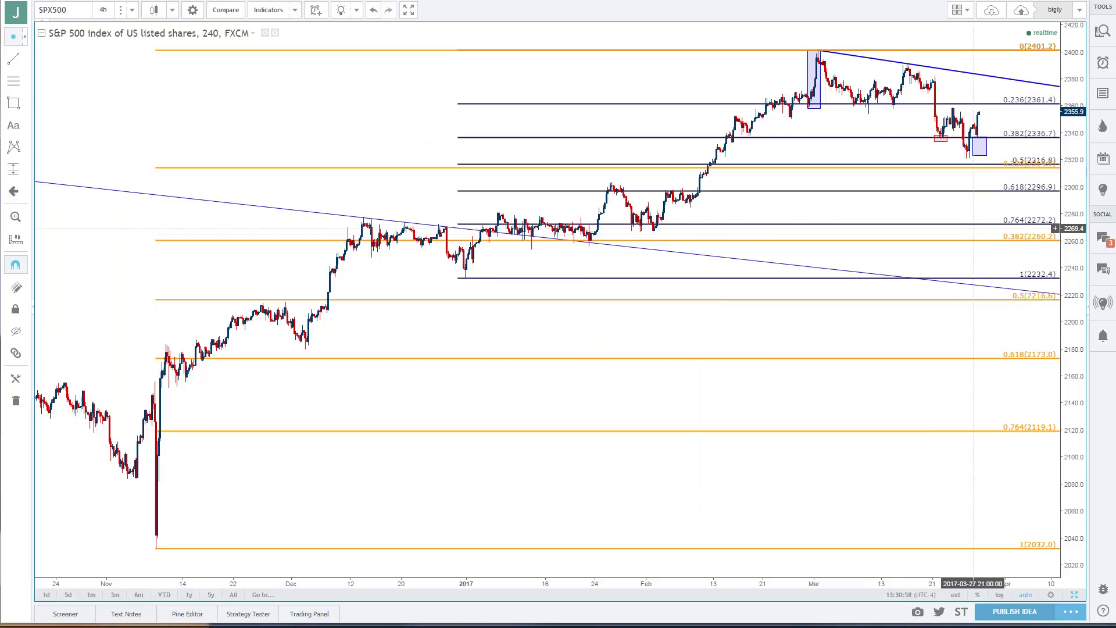
pyautogui.click(979, 225)
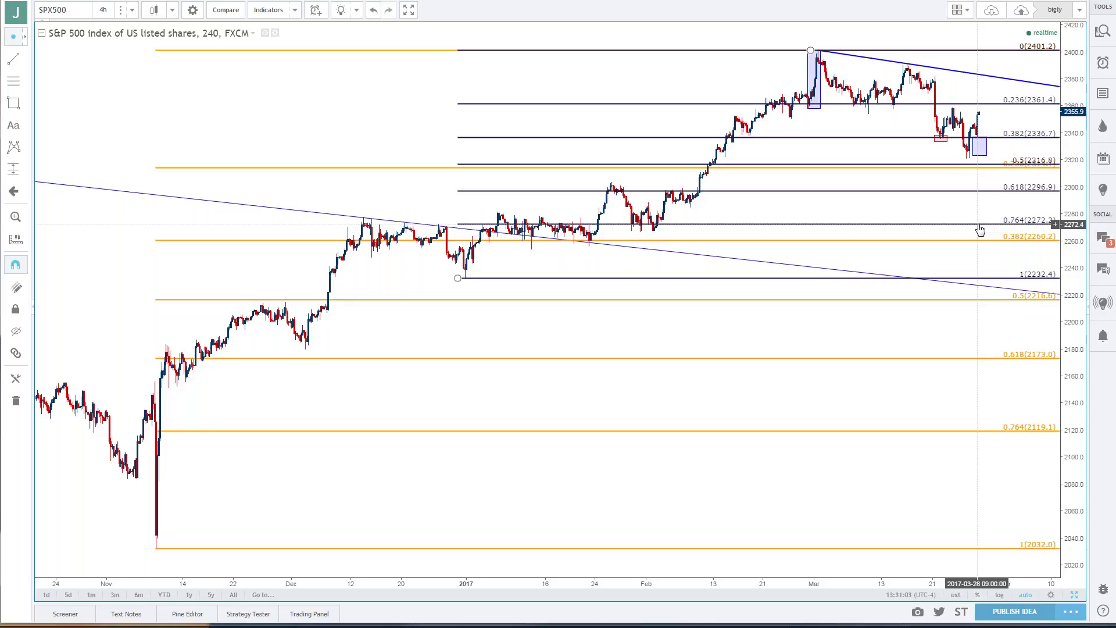
pyautogui.click(978, 240)
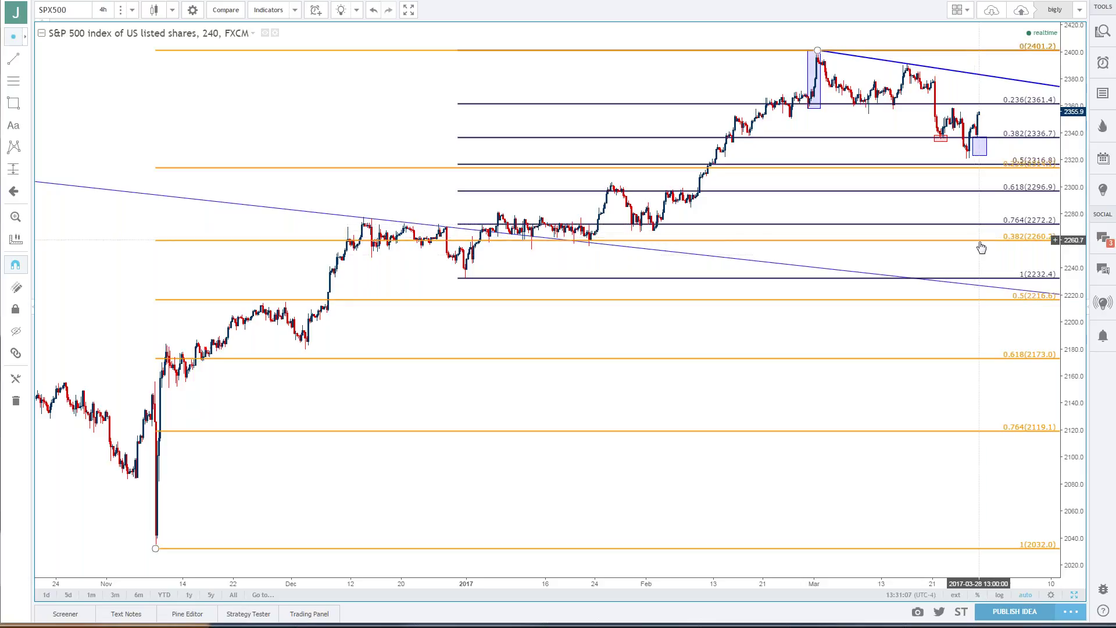
pyautogui.click(976, 278)
pyautogui.click(970, 284)
pyautogui.click(971, 300)
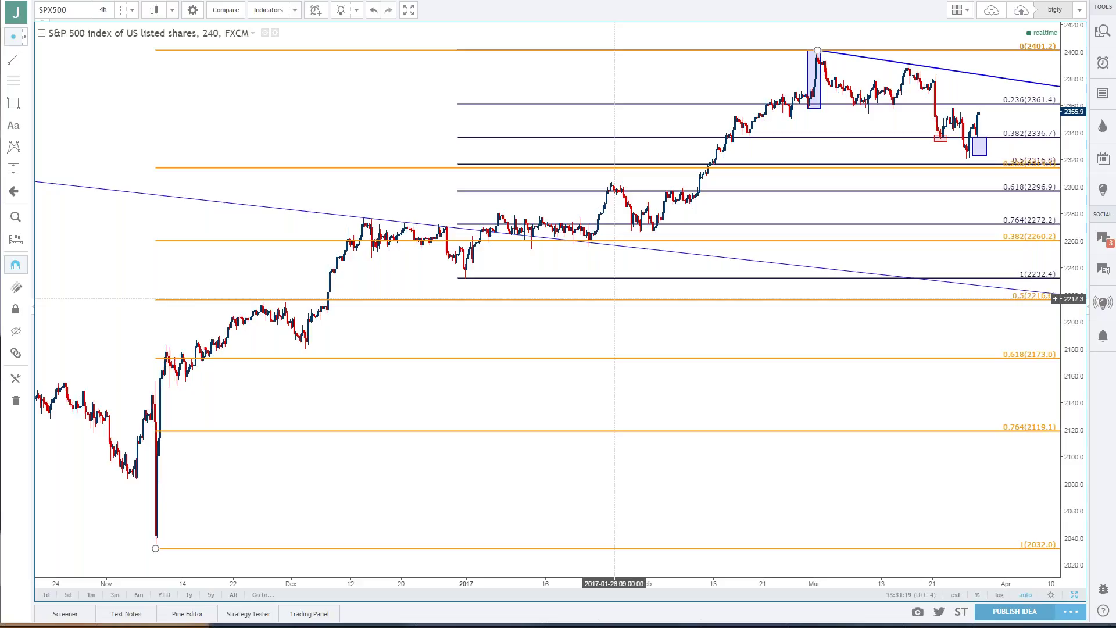
pyautogui.click(604, 303)
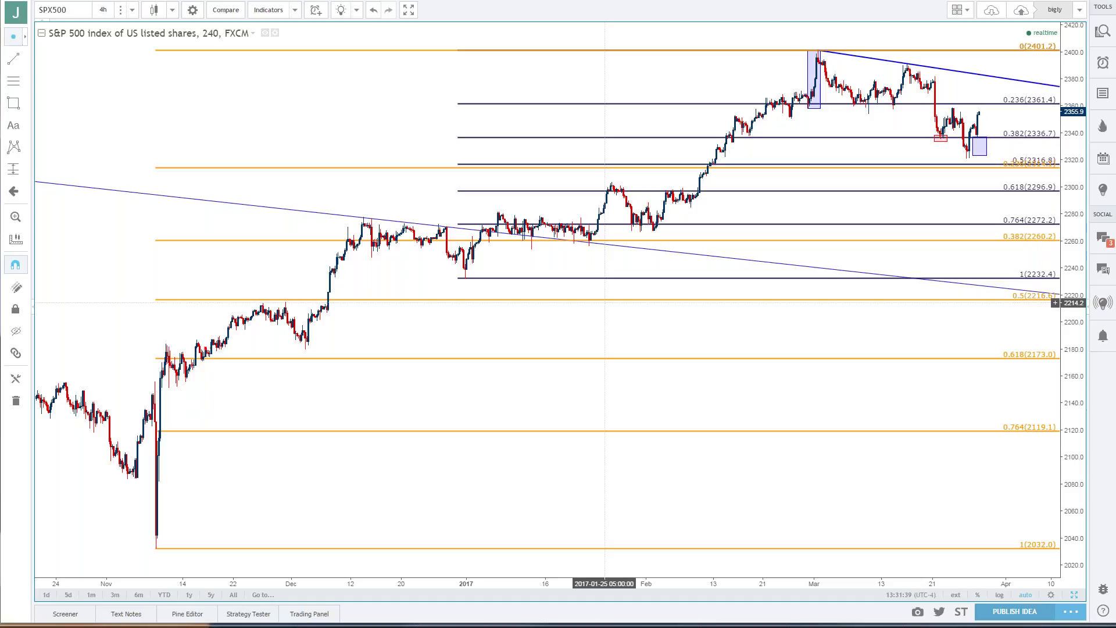
# - Load the TVC chart of the US Dollar Currency Index, DXY, and set it to the monthly interval
pyautogui.write('D')
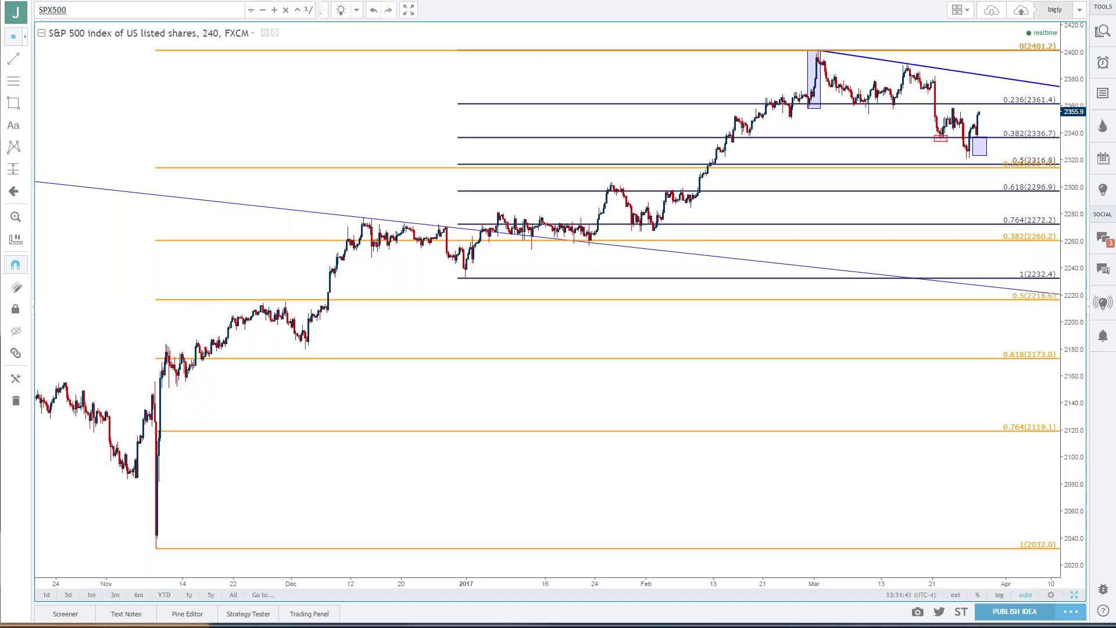
pyautogui.write('XY')
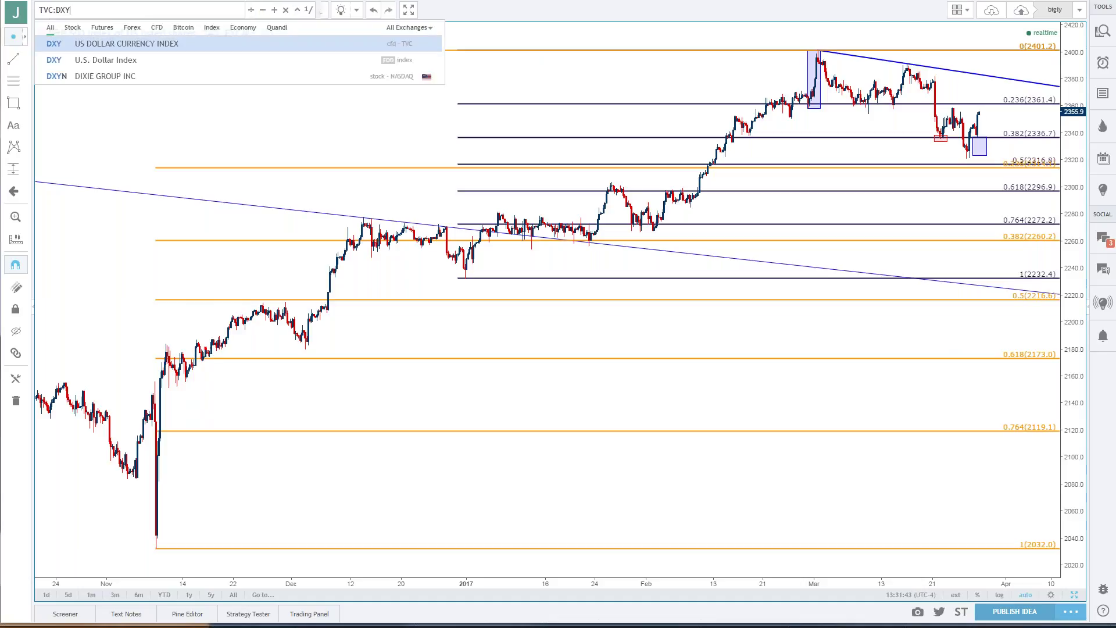
pyautogui.press('Return')
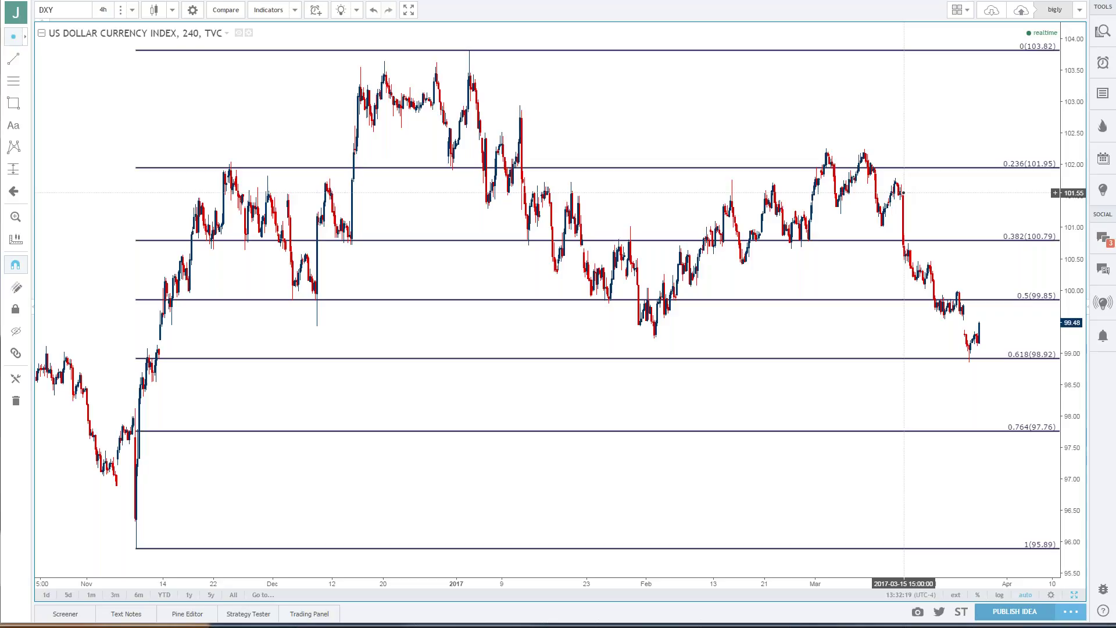
pyautogui.click(133, 10)
pyautogui.click(129, 238)
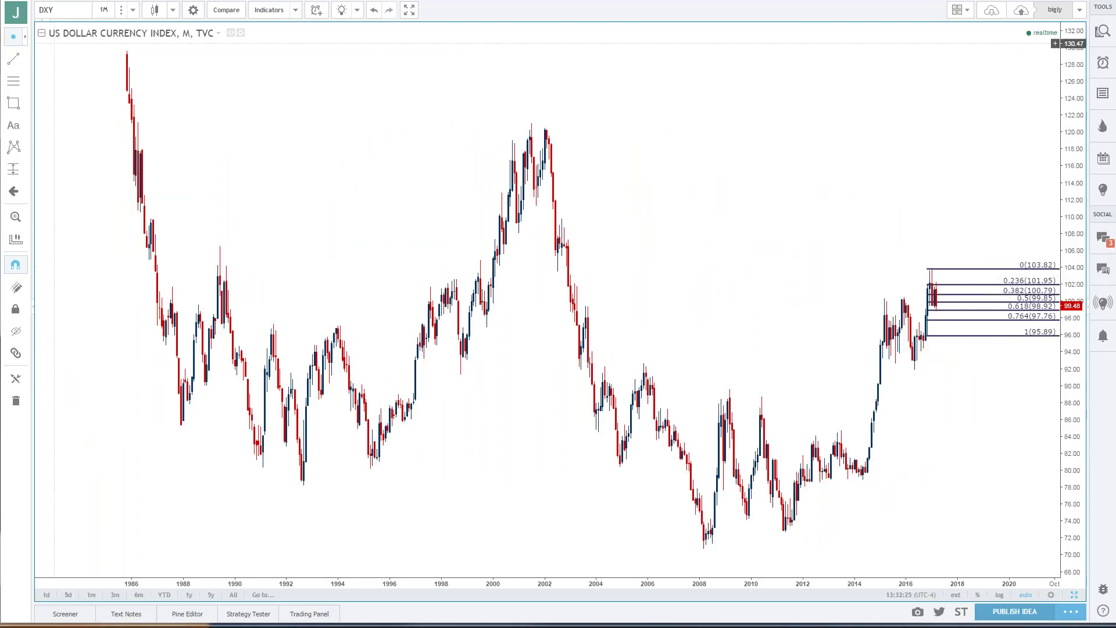
# - Load the FXCM chart of SPX500 on the monthly interval and show its history from the 1970s to 2017
pyautogui.click(61, 16)
pyautogui.write('SPX500')
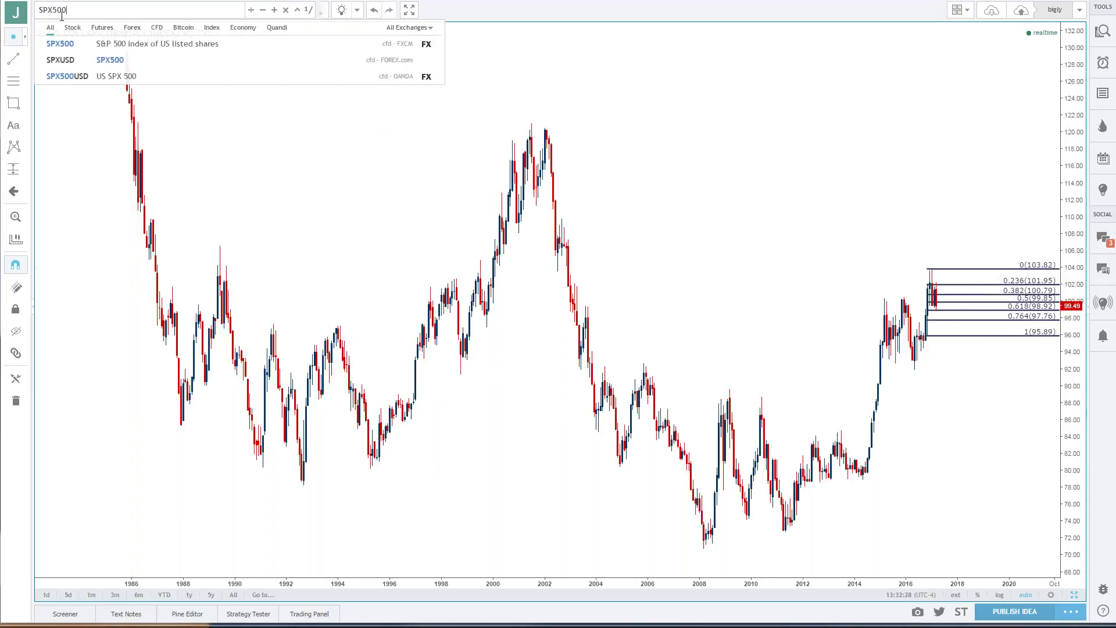
pyautogui.press('Return')
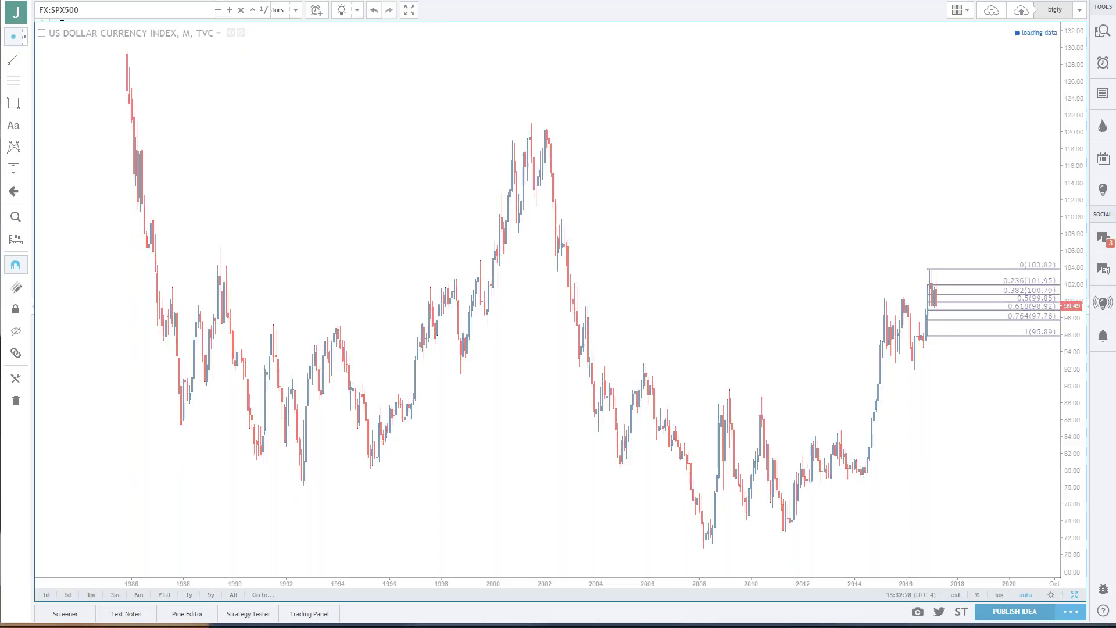
pyautogui.scroll(-5, 785, 107)
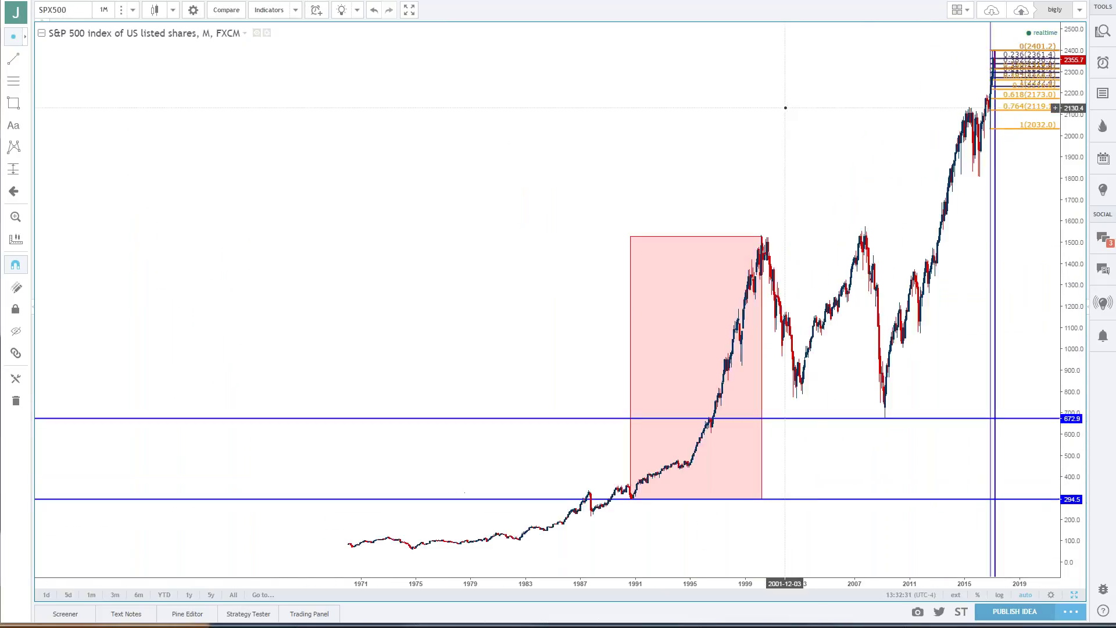
pyautogui.scroll(2, 785, 108)
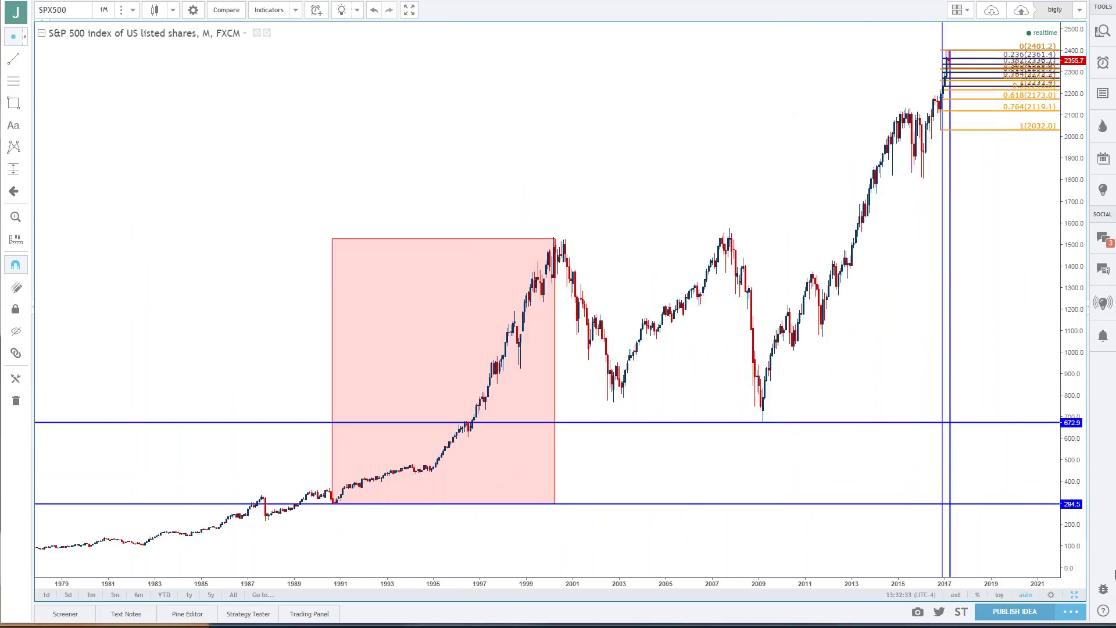
# - Return to the four-chart layout, maximize the long-term daily SPX500 chart with the EMAs and set it to the monthly interval
pyautogui.click(1074, 594)
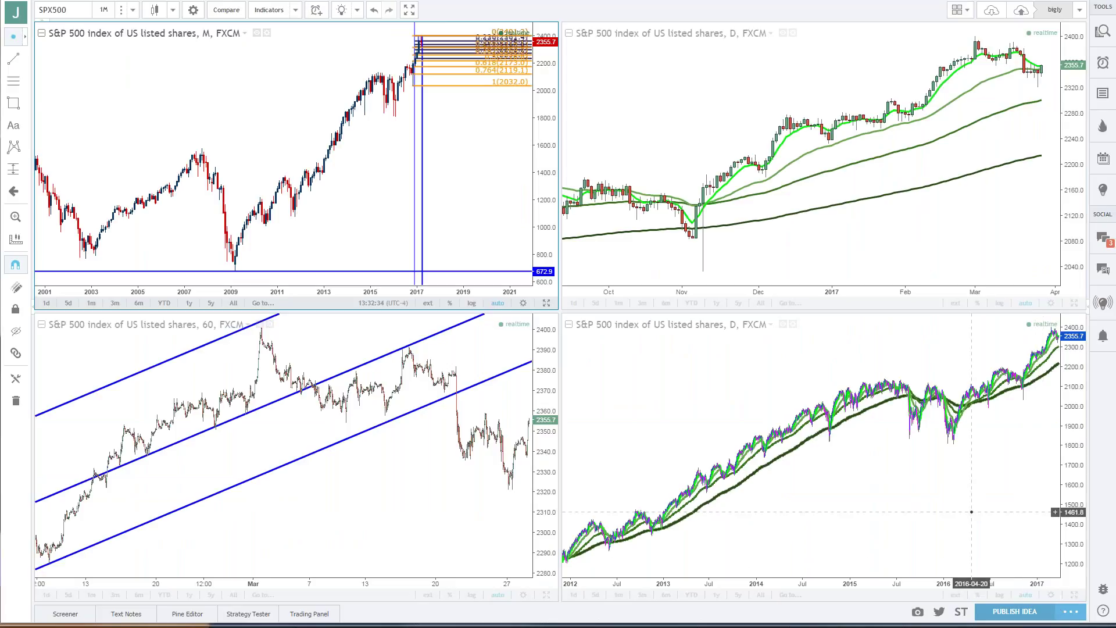
pyautogui.click(1074, 594)
pyautogui.scroll(-4, 324, 162)
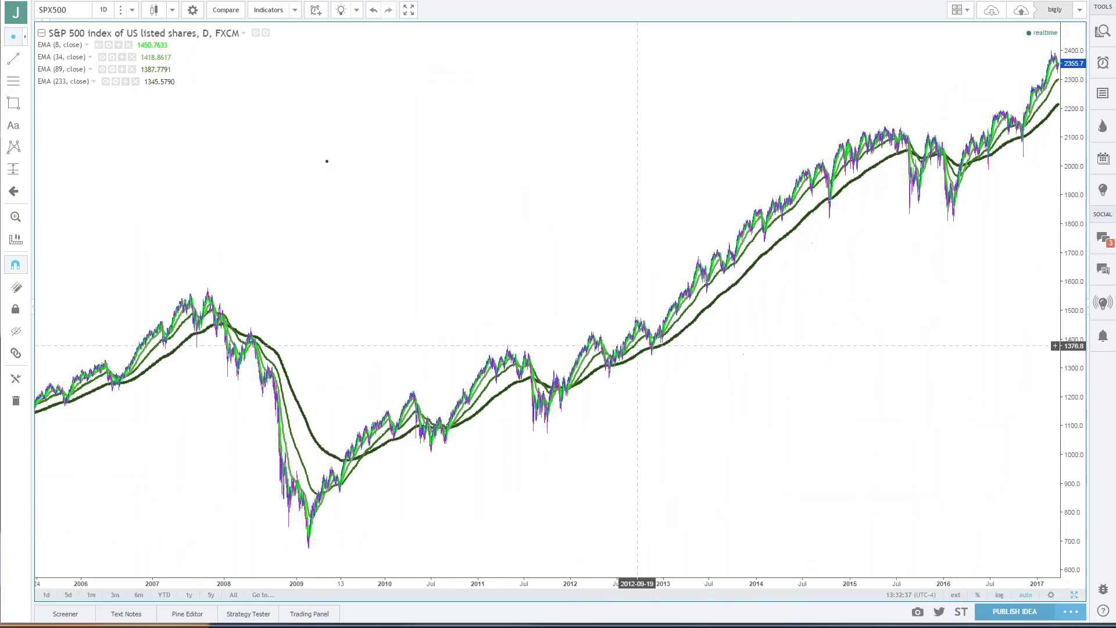
pyautogui.click(103, 10)
pyautogui.click(124, 239)
# - Examine the monthly SPX500 chart from the 1970s to 2017 against the 8, 34, 89 and 233 EMAs, including the 2000 and 2007 peaks
pyautogui.scroll(5, 508, 336)
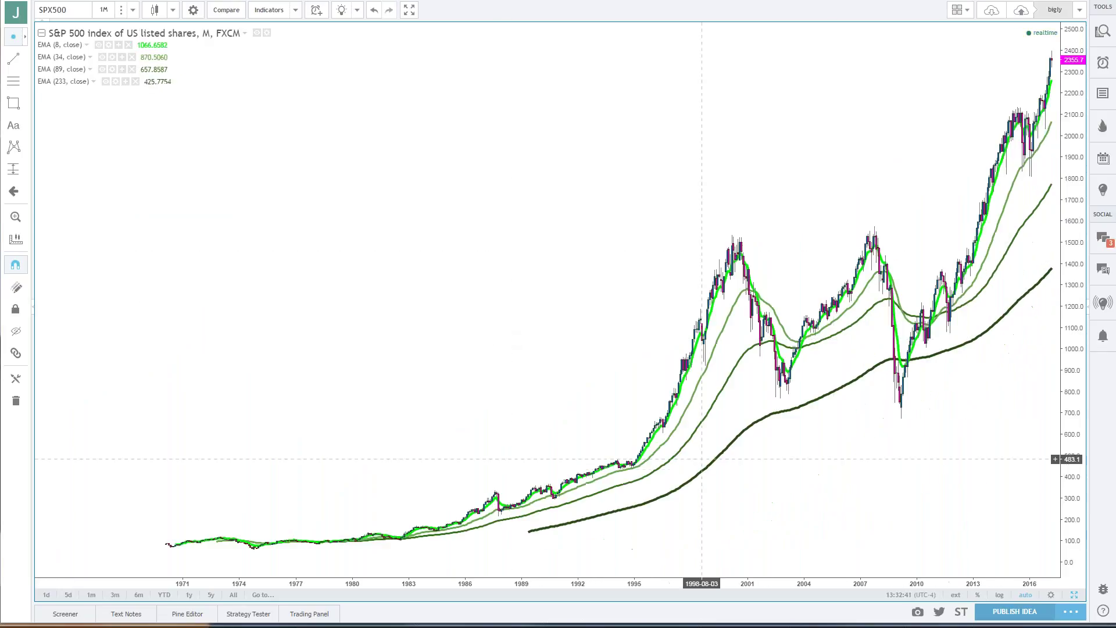
pyautogui.moveTo(894, 451); pyautogui.dragTo(763, 480)
pyautogui.scroll(2, 763, 480)
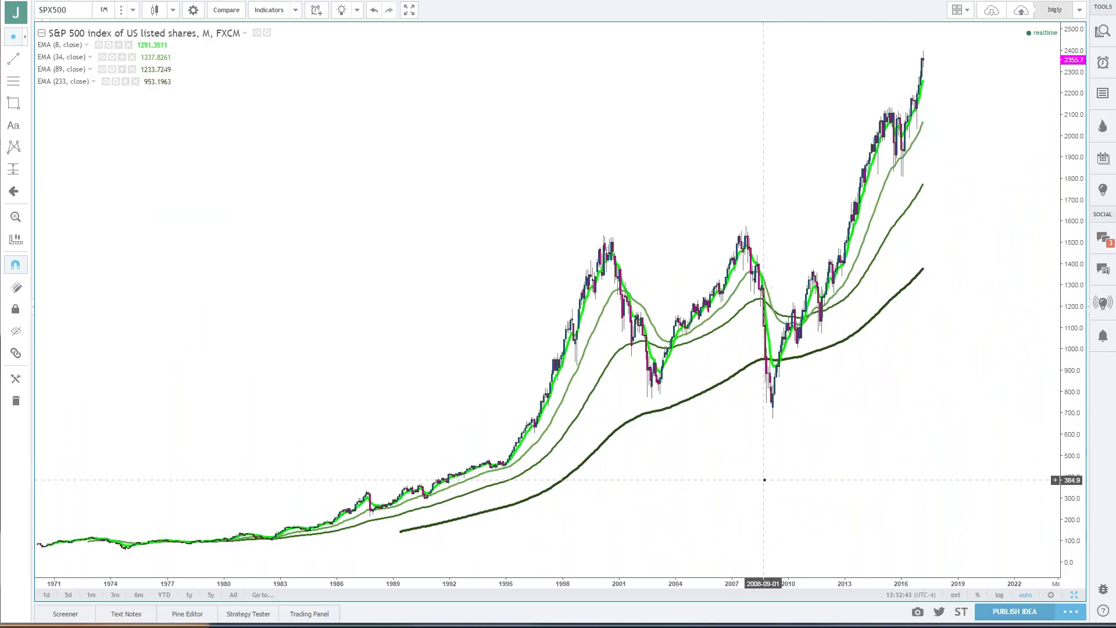
pyautogui.scroll(3, 764, 483)
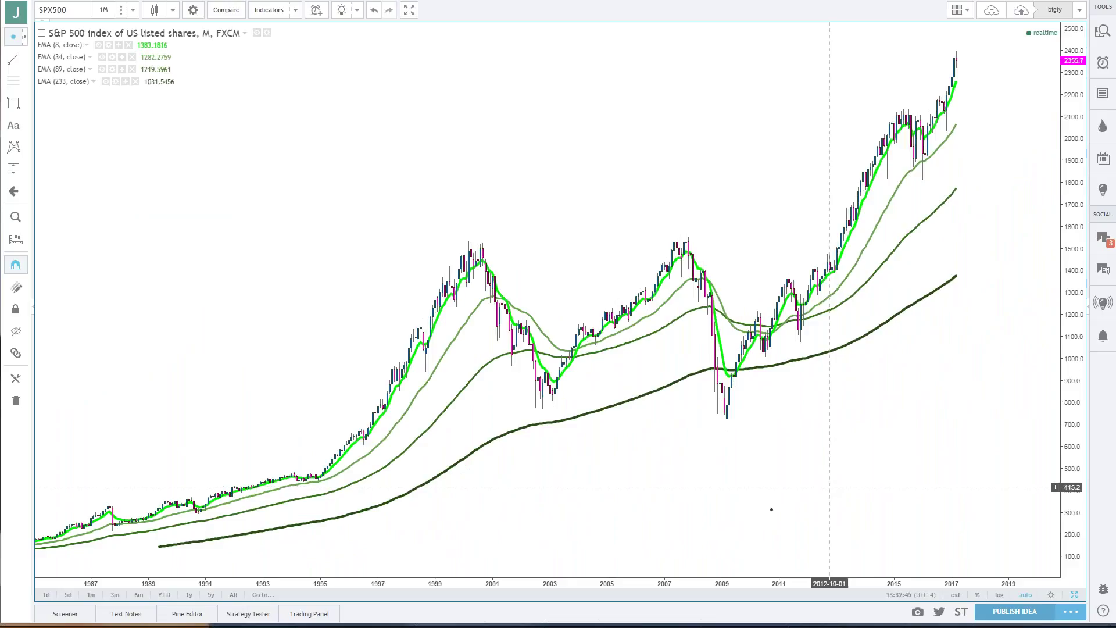
pyautogui.moveTo(745, 509); pyautogui.dragTo(832, 511)
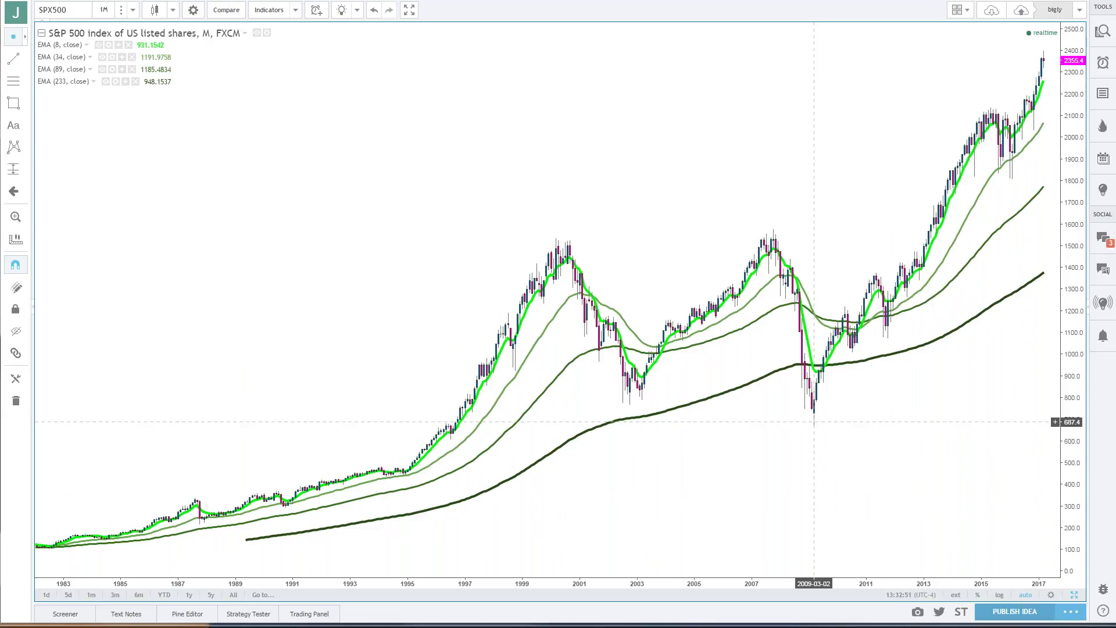
pyautogui.scroll(-5, 814, 421)
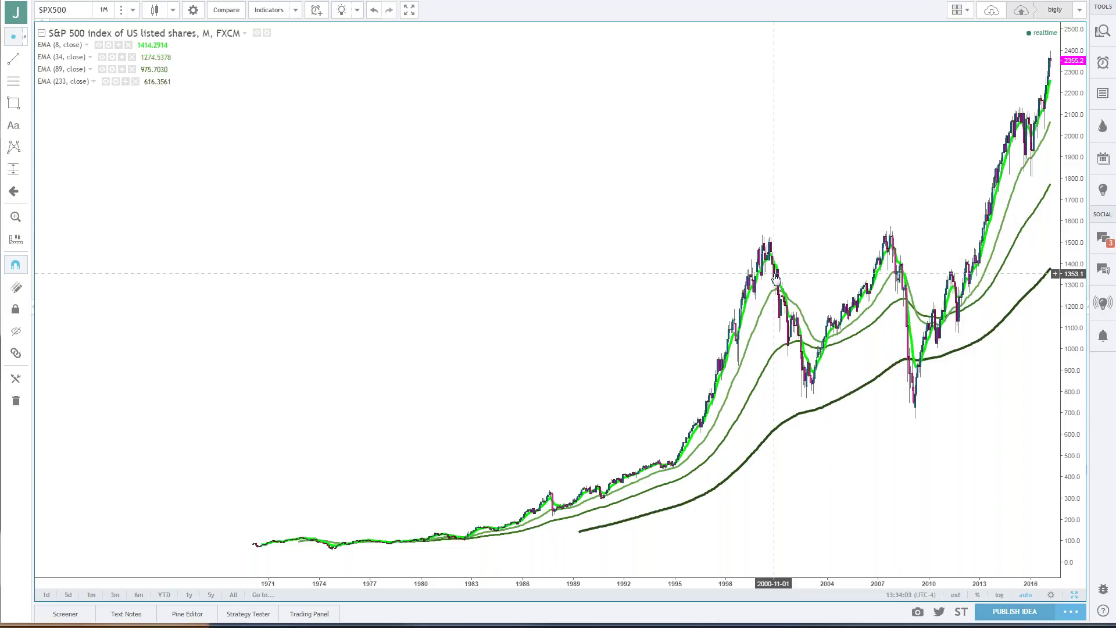
pyautogui.scroll(5, 775, 279)
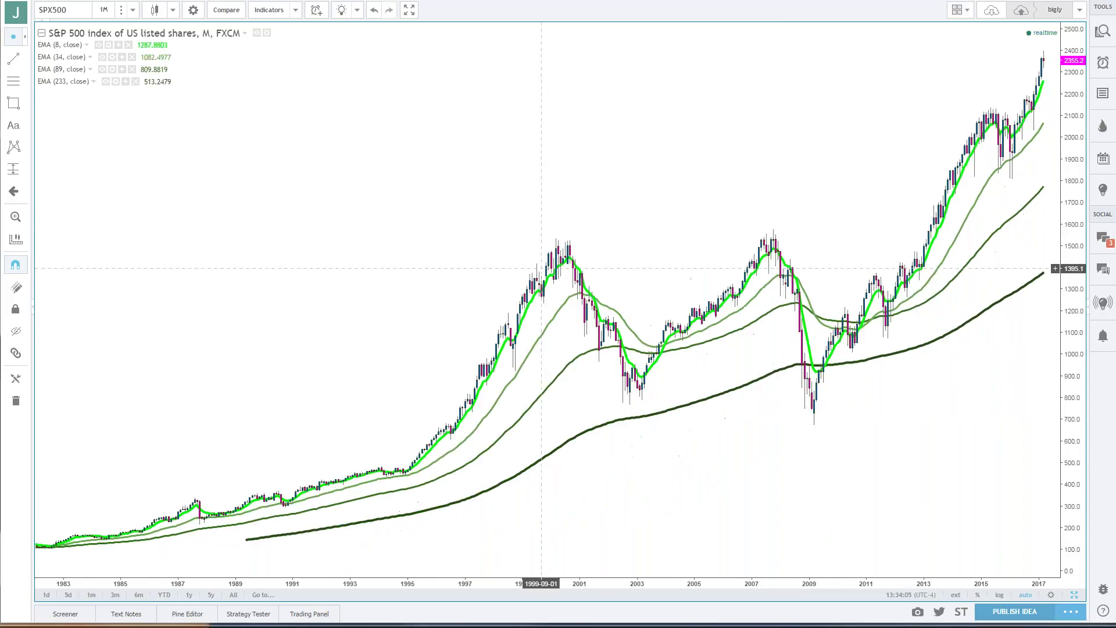
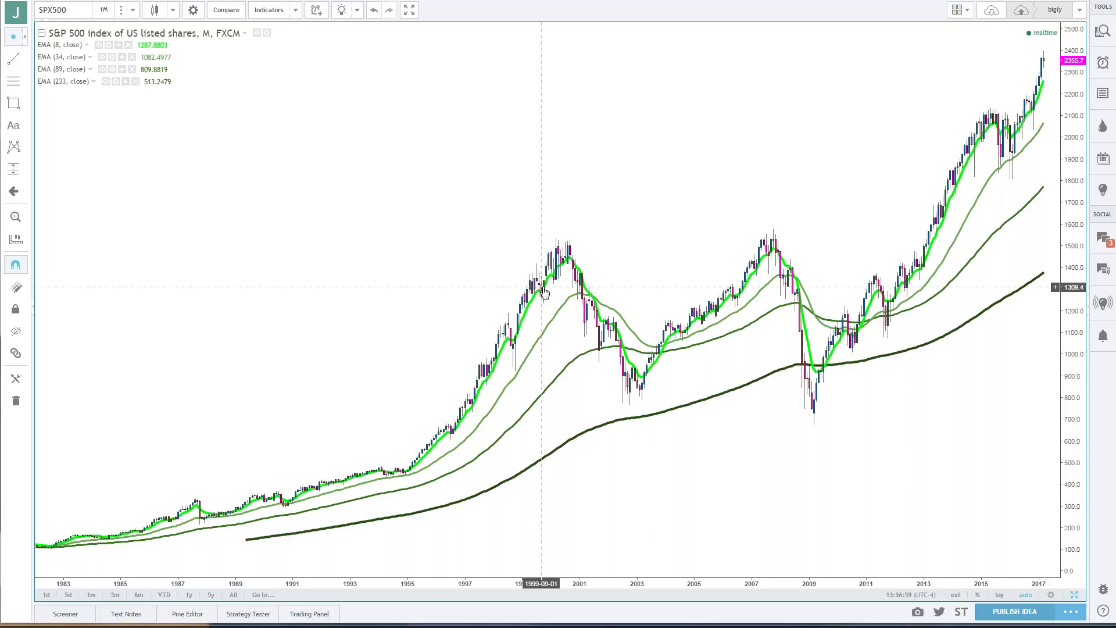
# - Set the SPX500 EMA chart to the 1-hour interval and show the candles from February to late March 2017
pyautogui.click(132, 10)
pyautogui.click(103, 134)
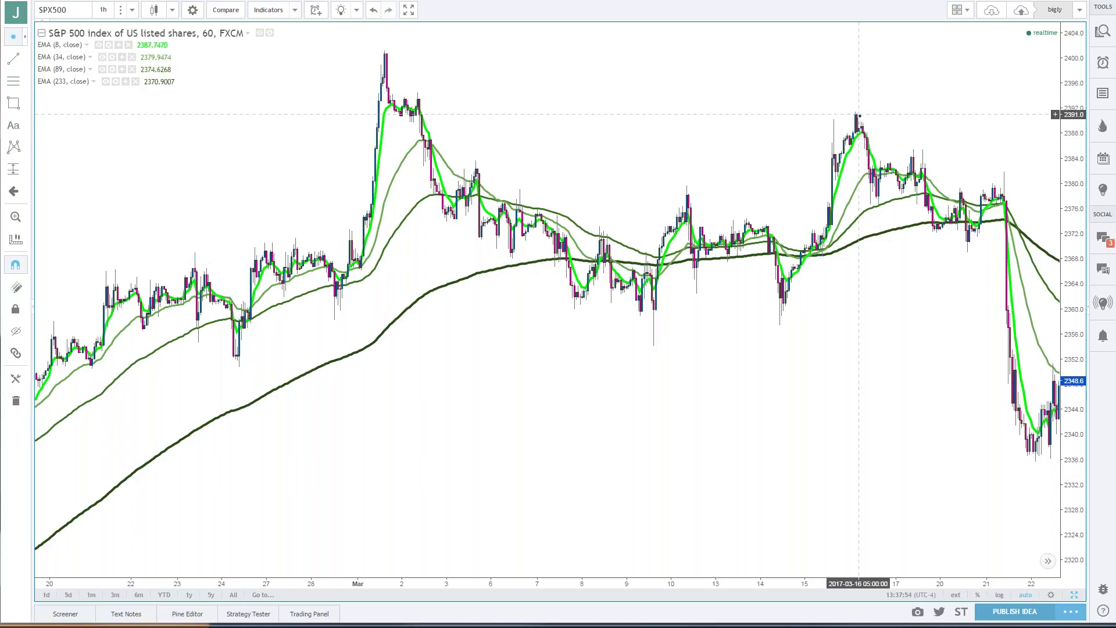
pyautogui.moveTo(907, 171); pyautogui.dragTo(557, 314)
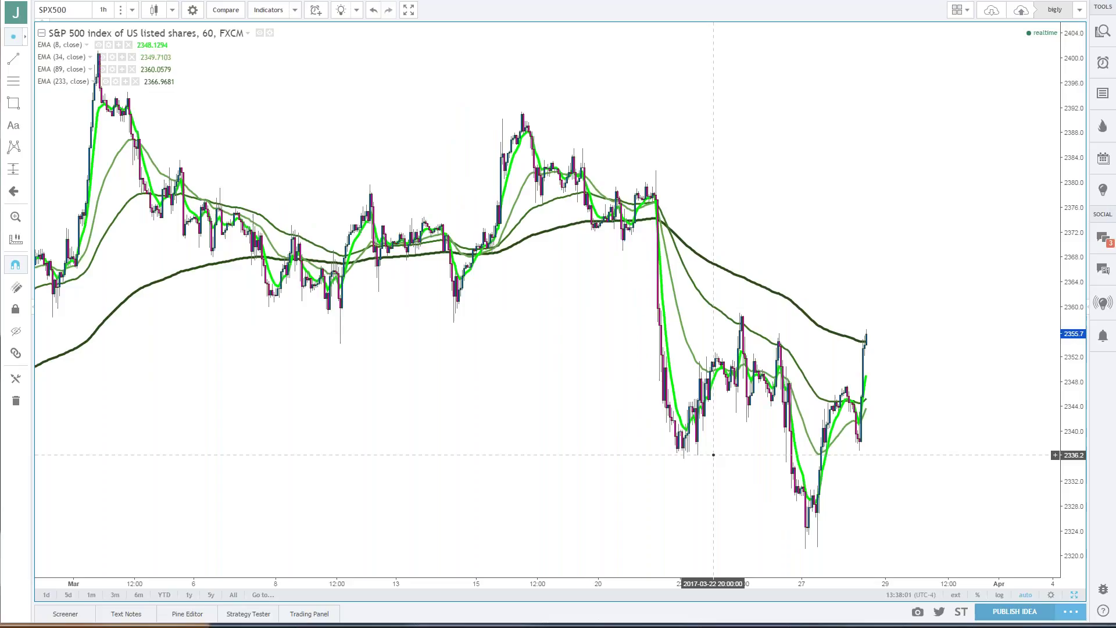
pyautogui.scroll(-3, 714, 454)
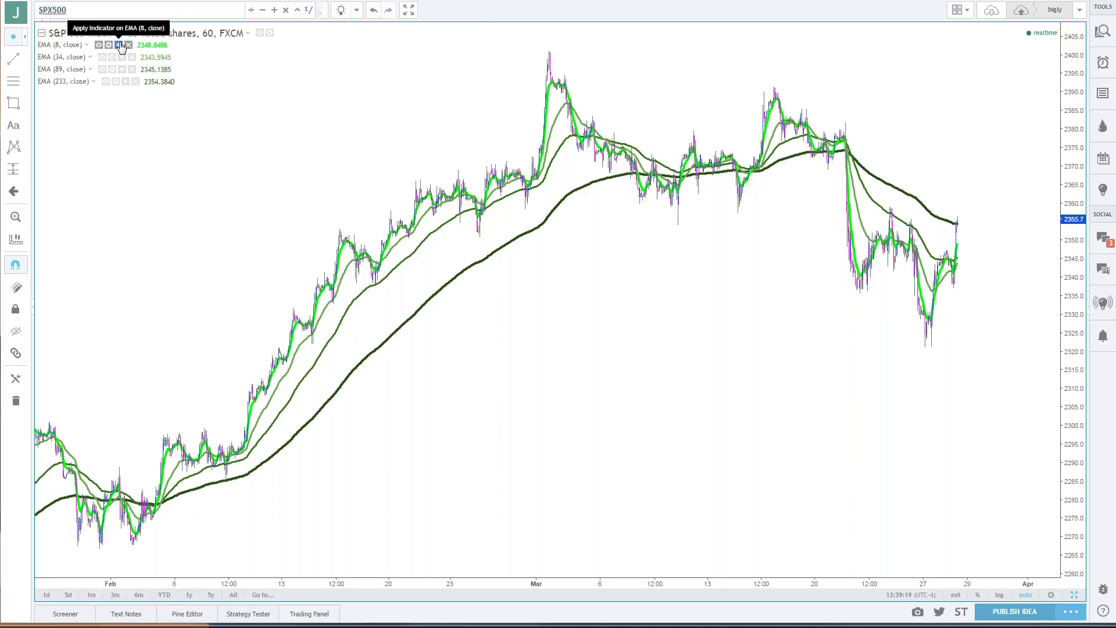
# - Load the IDC forex symbol GBPJPY, Pound Sterling / Yen, on the 1-hour chart with the EMAs
pyautogui.write('GBPJPY')
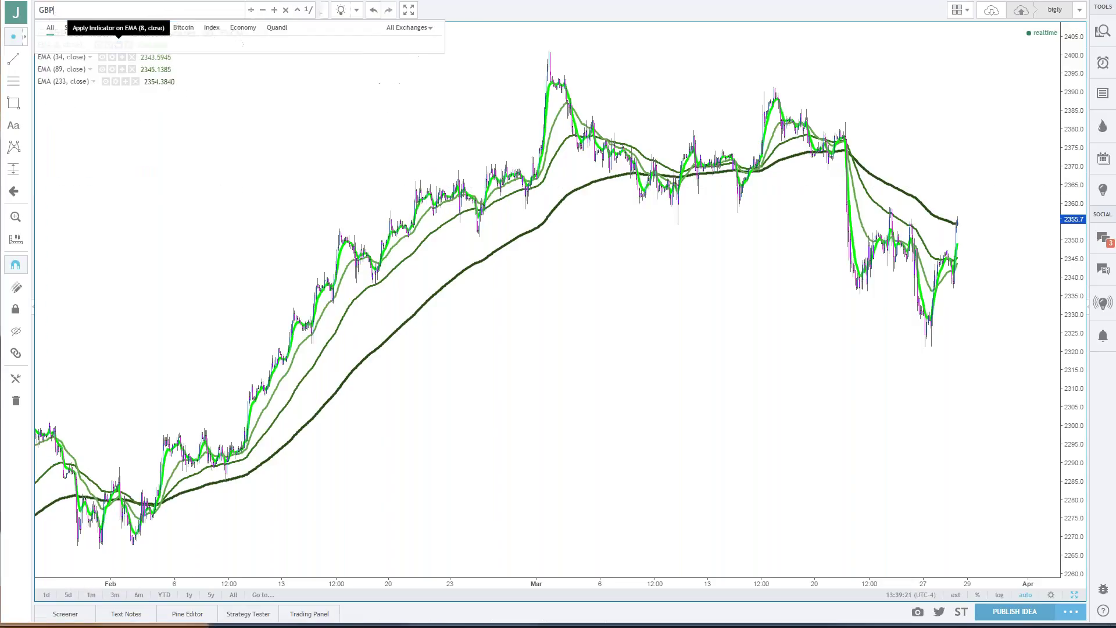
pyautogui.press('Down')
pyautogui.press('Down')
pyautogui.press('Down')
pyautogui.press('Down')
pyautogui.press('Return')
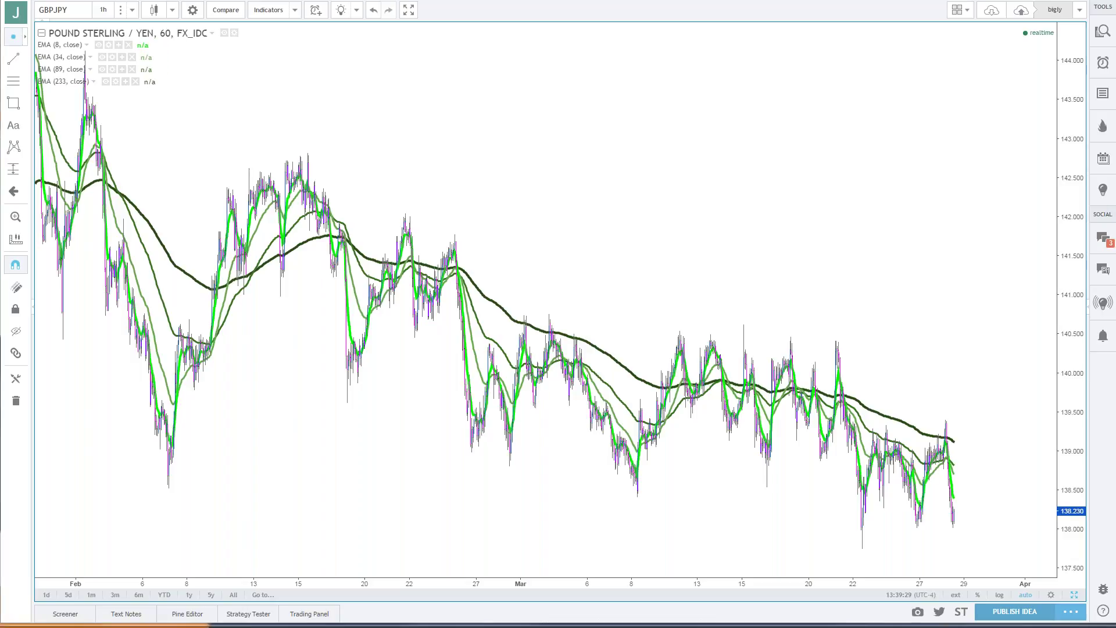
# - Switch to the browser, select the web address of the "Long GBP/JPY at Market" article, and return to the GBPJPY chart
pyautogui.hotkey('alt', 'Tab')
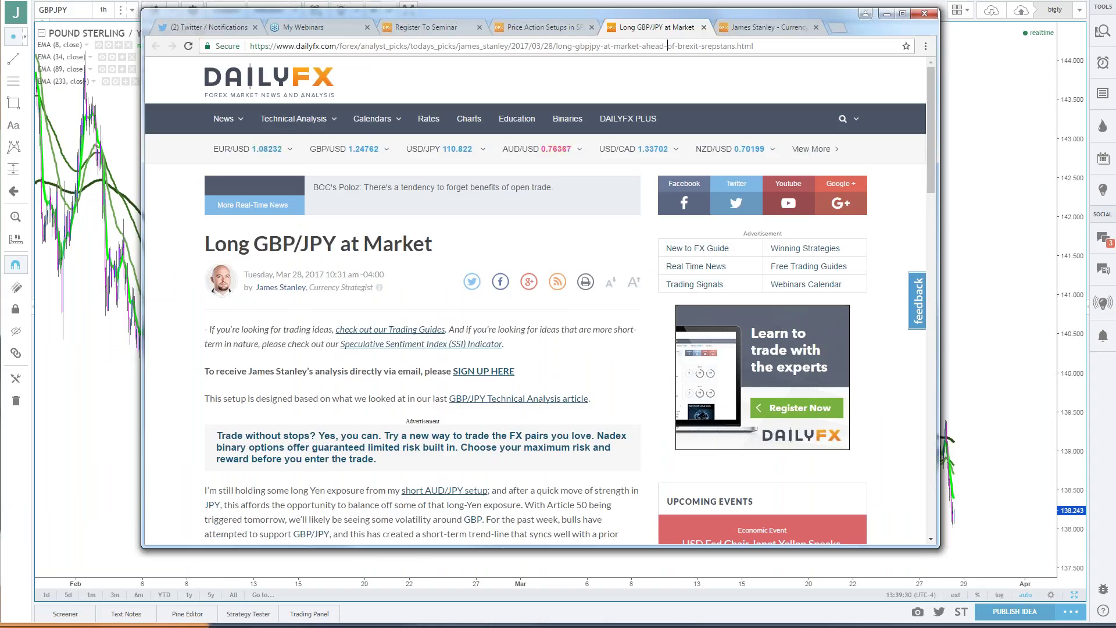
pyautogui.click(667, 46)
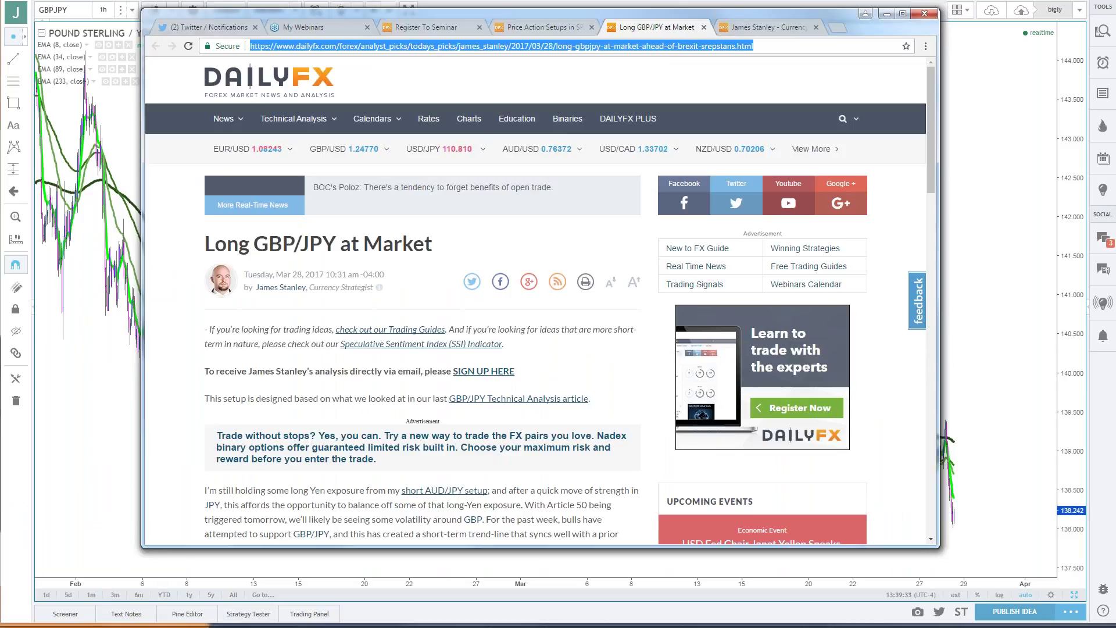
pyautogui.hotkey('alt', 'Tab')
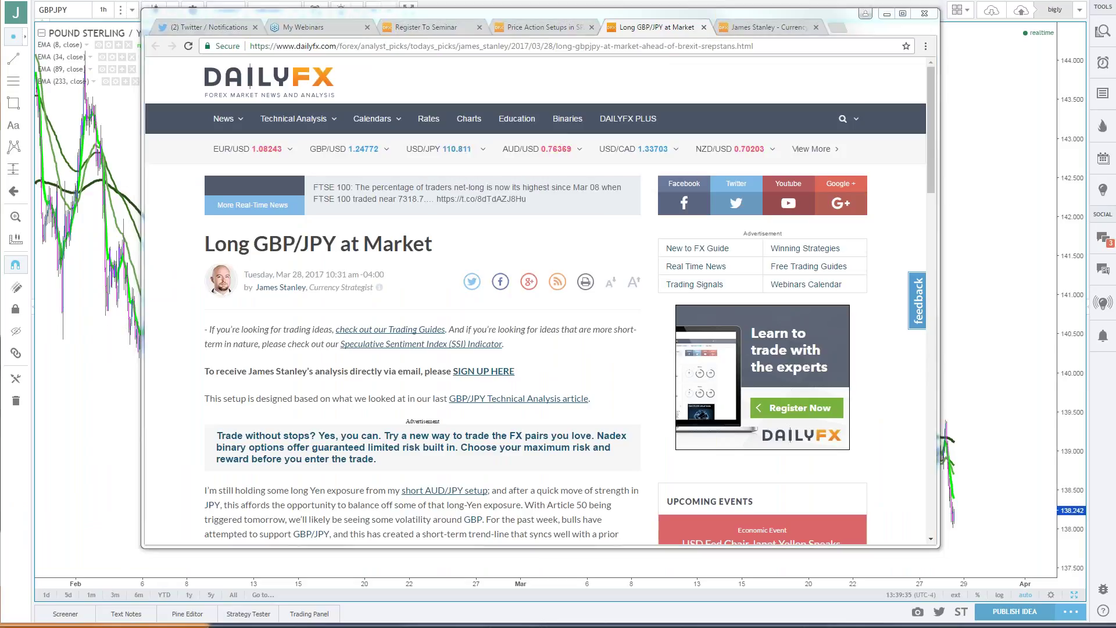
pyautogui.click(482, 19)
pyautogui.hotkey('alt', 'Tab')
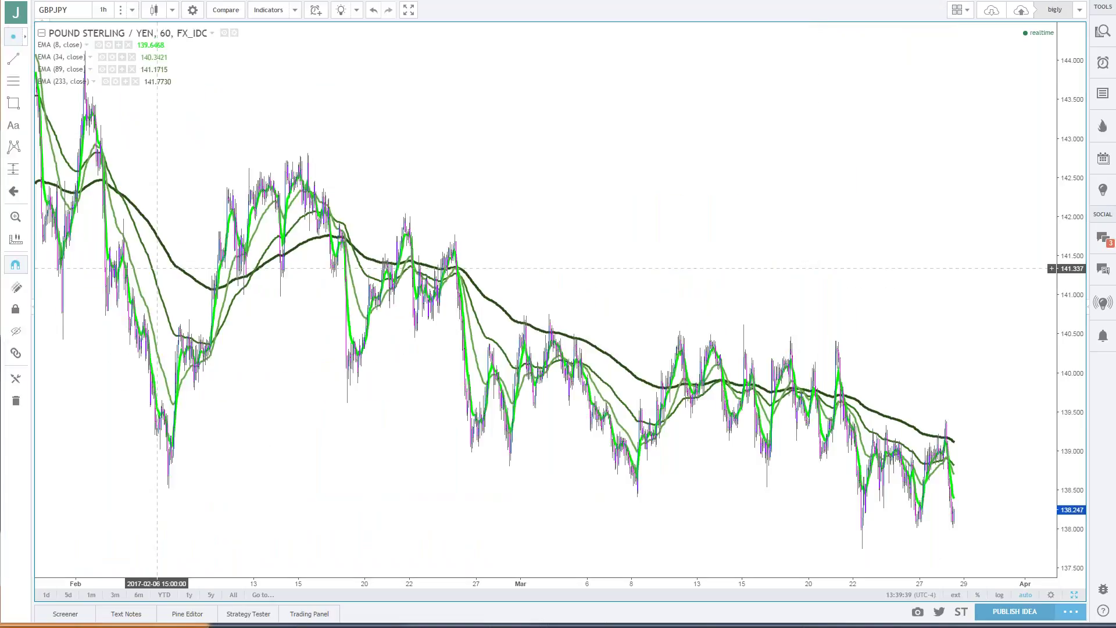
# - Maximize the GBPJPY 1-hour chart with the red channel and delete its five dashed blue horizontal lines from 144.700 down to 140.610
pyautogui.hotkey('alt', 'Tab')
pyautogui.hotkey('alt', 'Return')
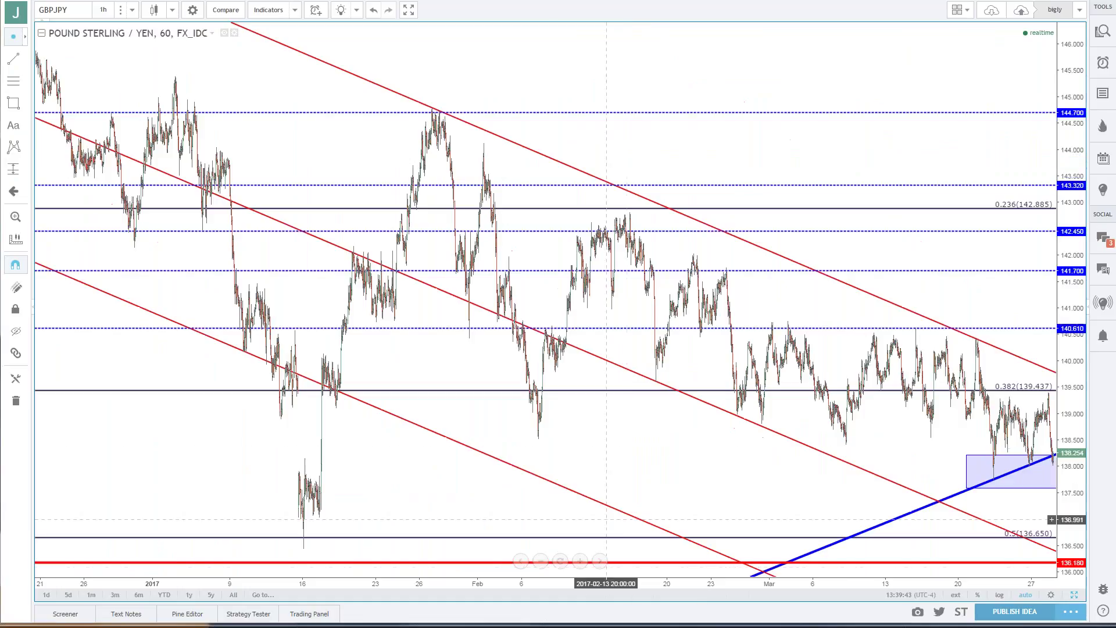
pyautogui.click(409, 112)
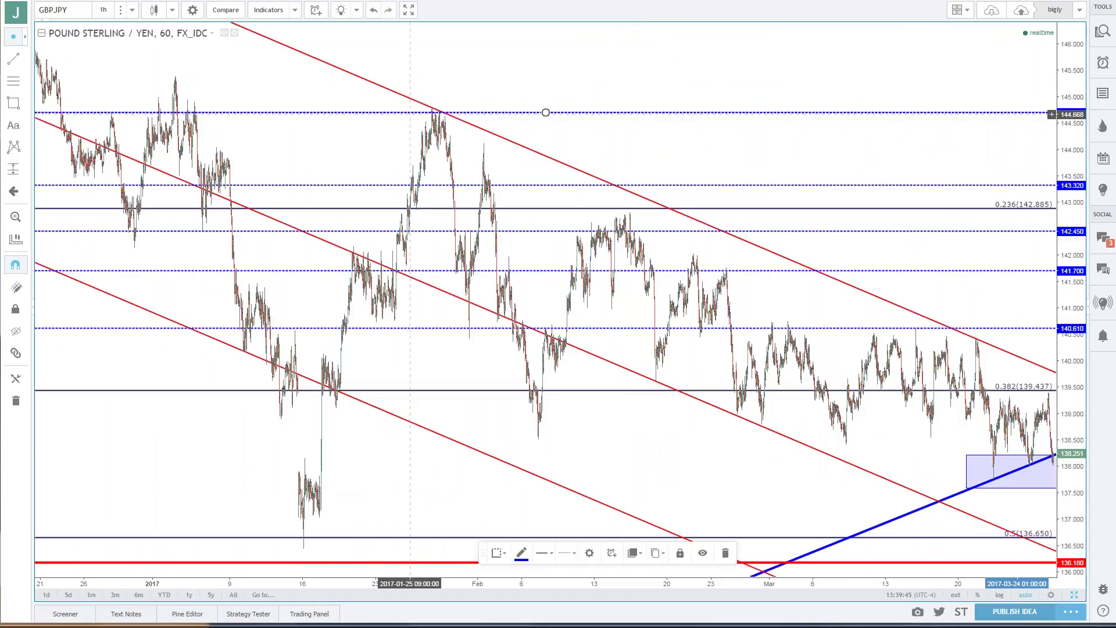
pyautogui.moveTo(409, 113); pyautogui.dragTo(451, 331)
pyautogui.doubleClick(451, 331)
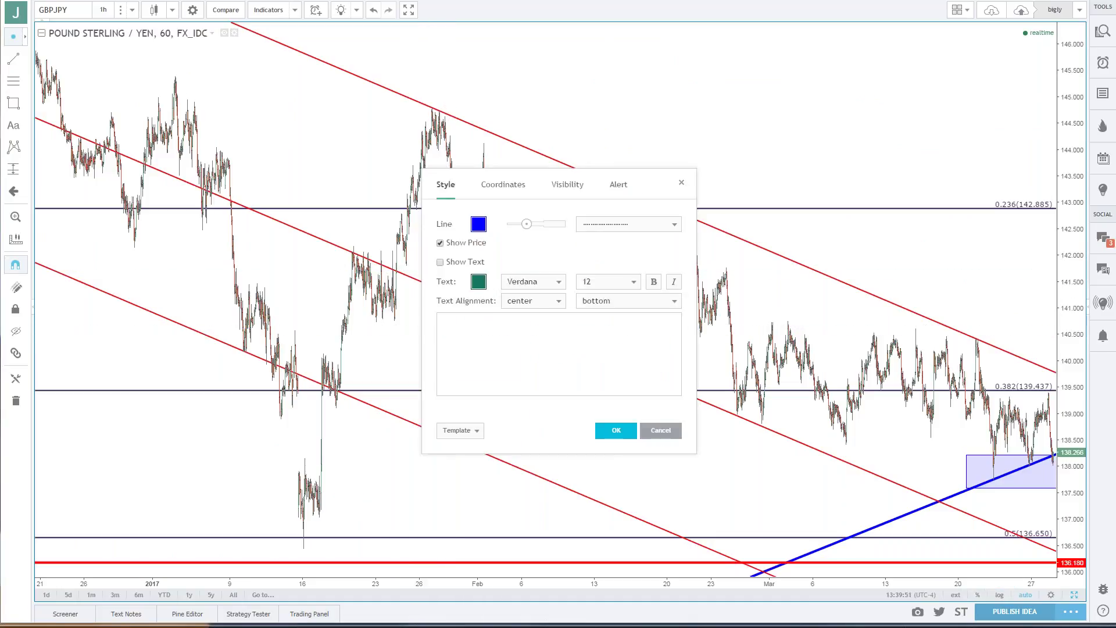
pyautogui.click(660, 430)
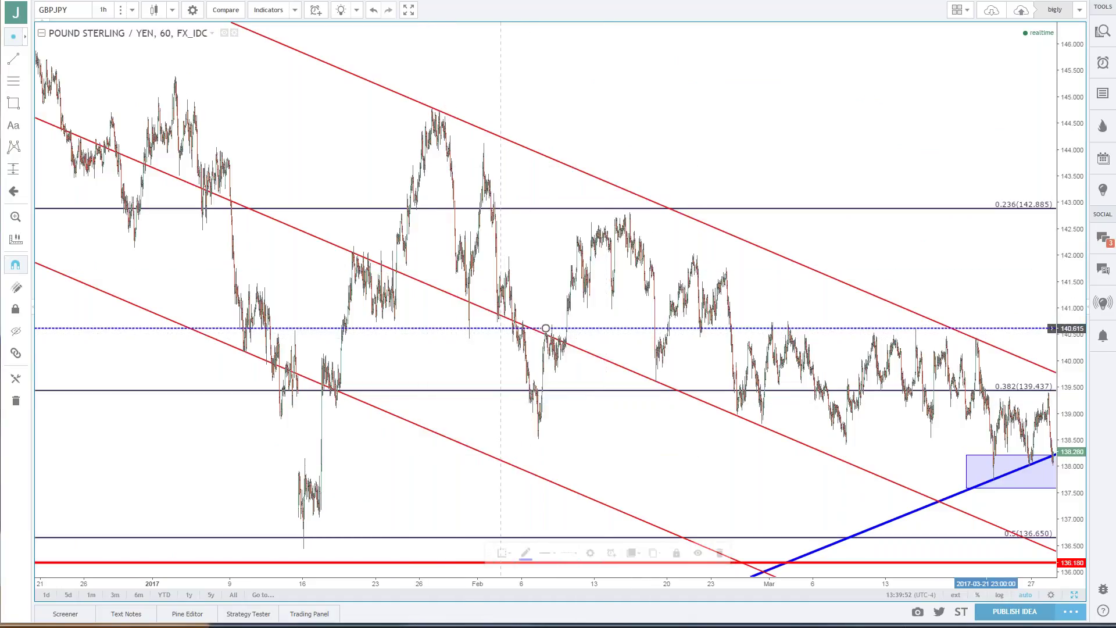
pyautogui.scroll(-4, 498, 354)
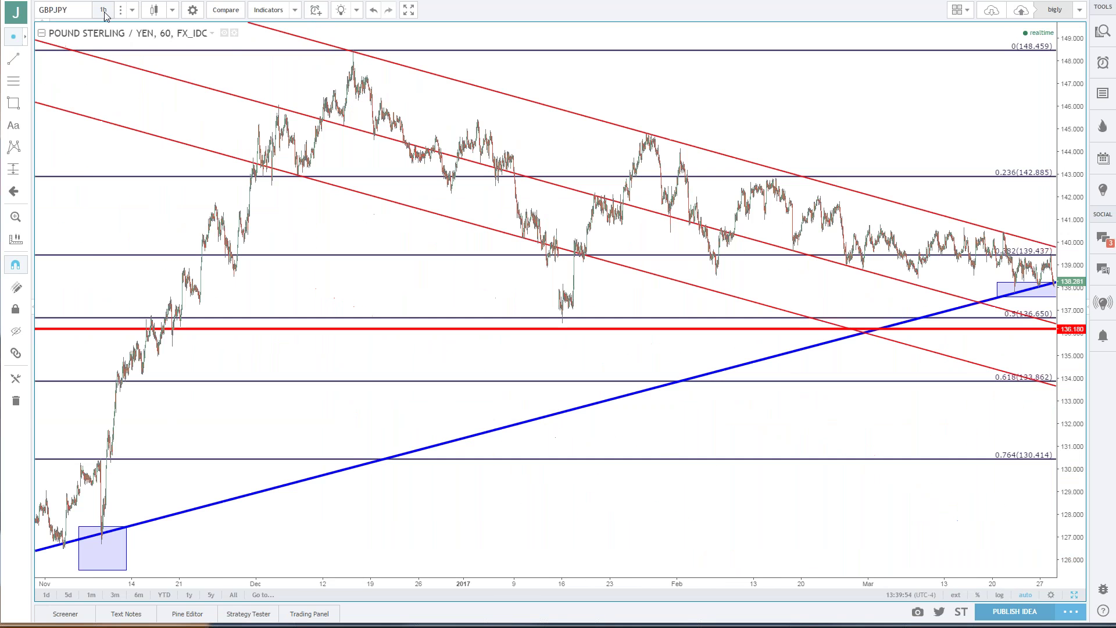
# - Set the GBPJPY chart to the daily interval and examine price against the rising blue trend line, descending red channel and Fibonacci levels
pyautogui.click(103, 10)
pyautogui.click(149, 210)
pyautogui.scroll(3, 507, 331)
pyautogui.scroll(5, 507, 331)
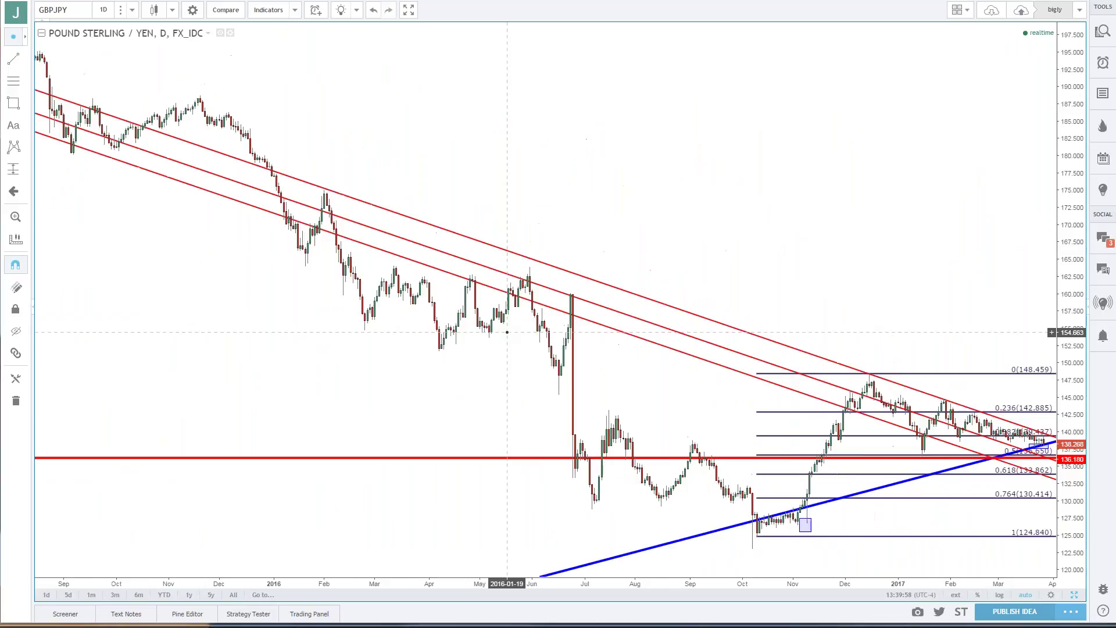
pyautogui.moveTo(829, 224); pyautogui.dragTo(741, 226)
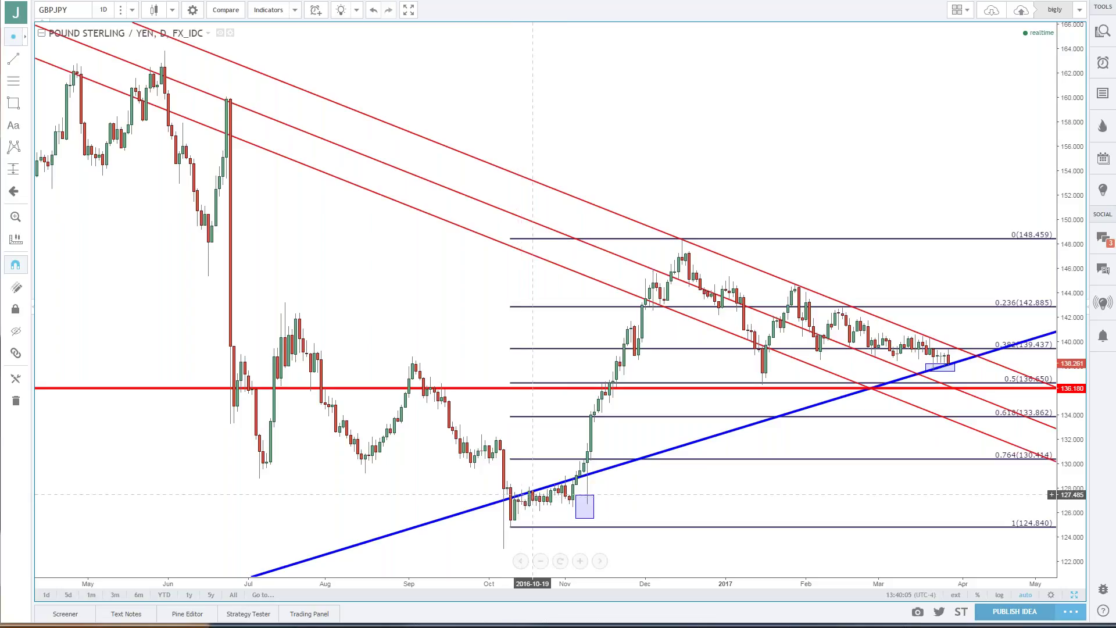
pyautogui.click(945, 368)
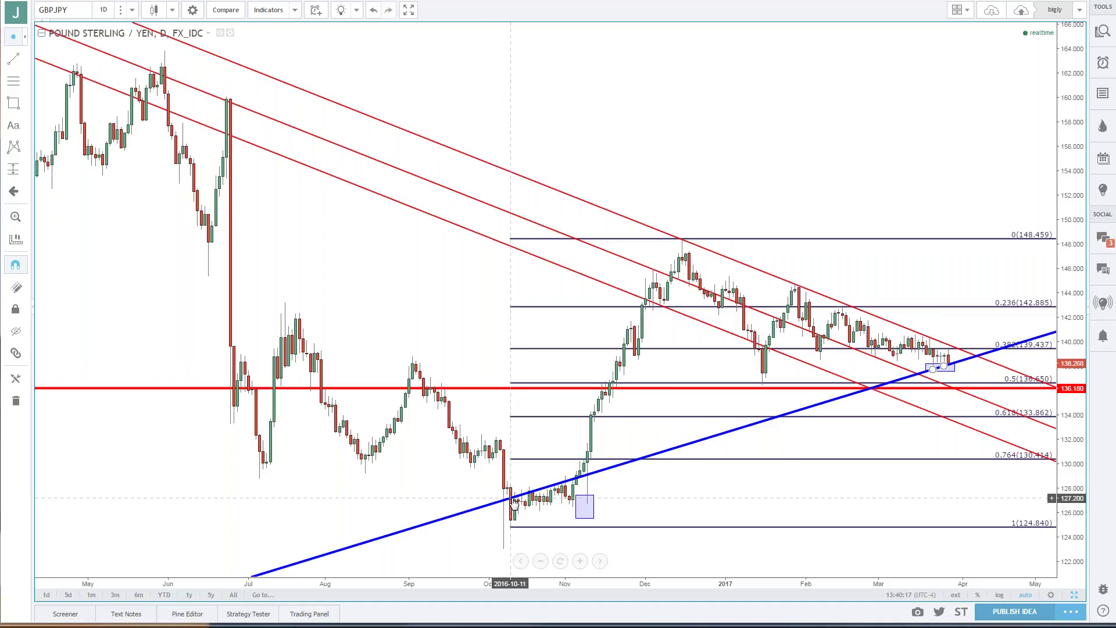
pyautogui.click(682, 238)
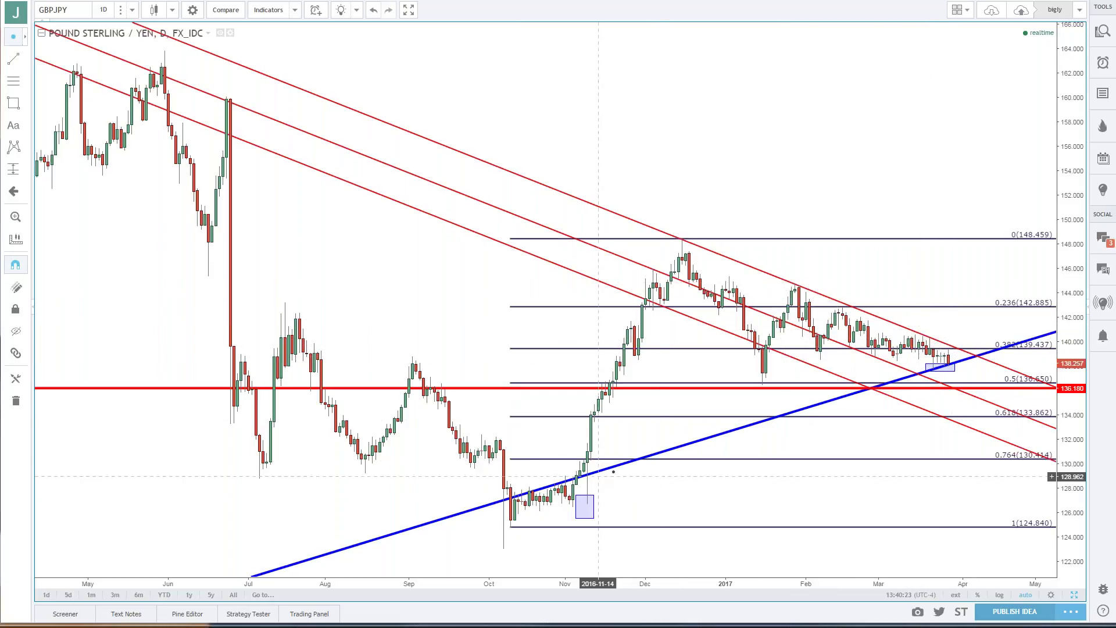
# - Set the GBPJPY chart to the 4-hour interval and examine the blue support zone where price meets the rising trend line
pyautogui.click(103, 10)
pyautogui.click(115, 185)
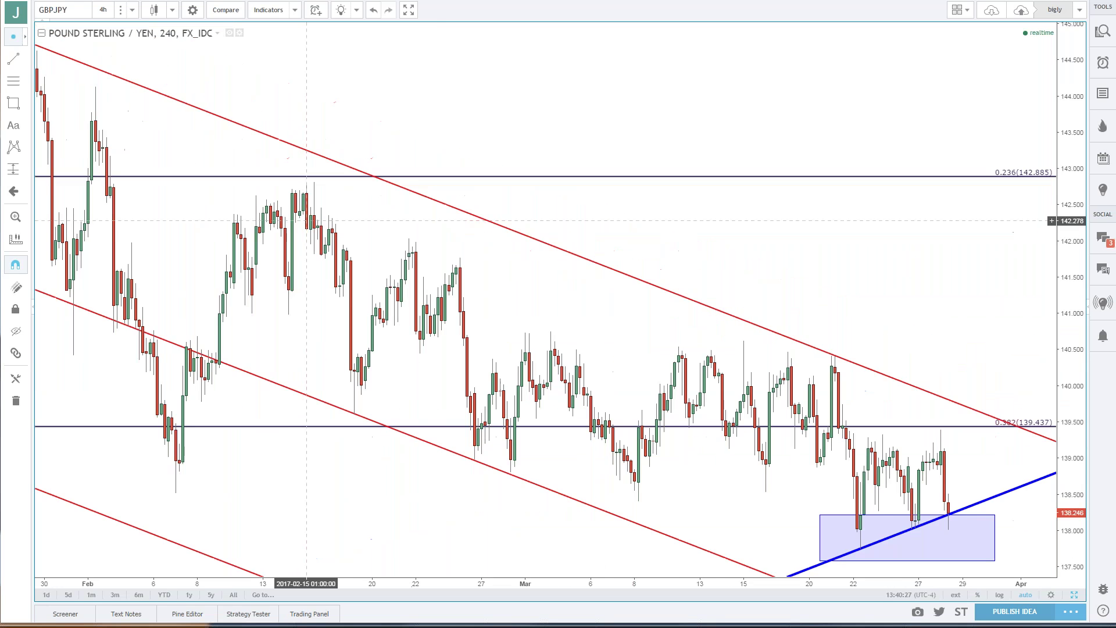
pyautogui.scroll(-3, 306, 221)
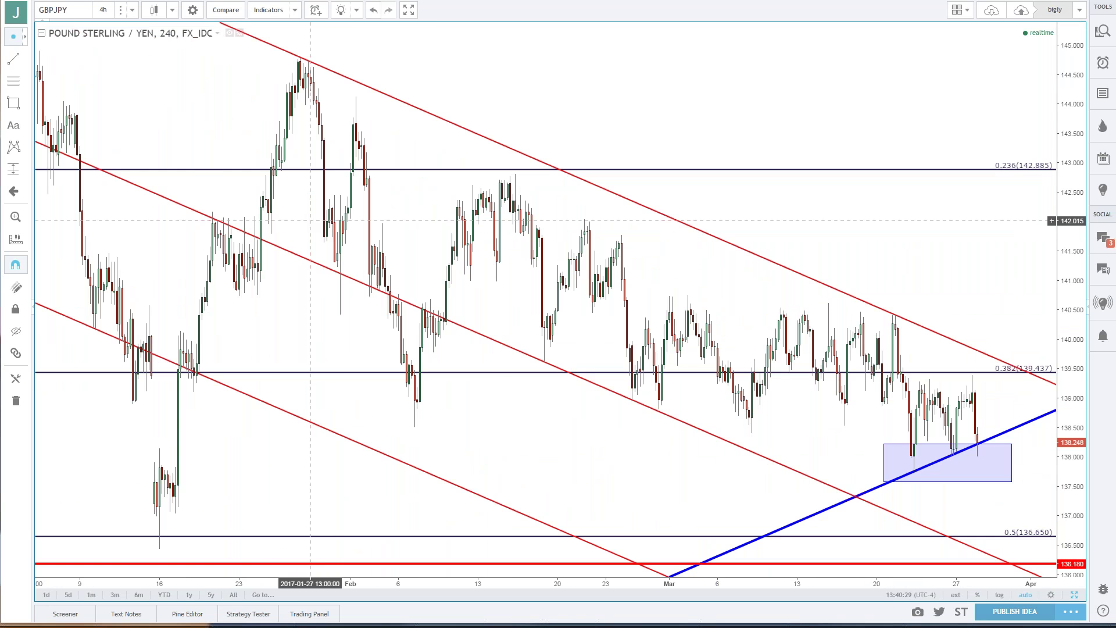
pyautogui.scroll(4, 334, 224)
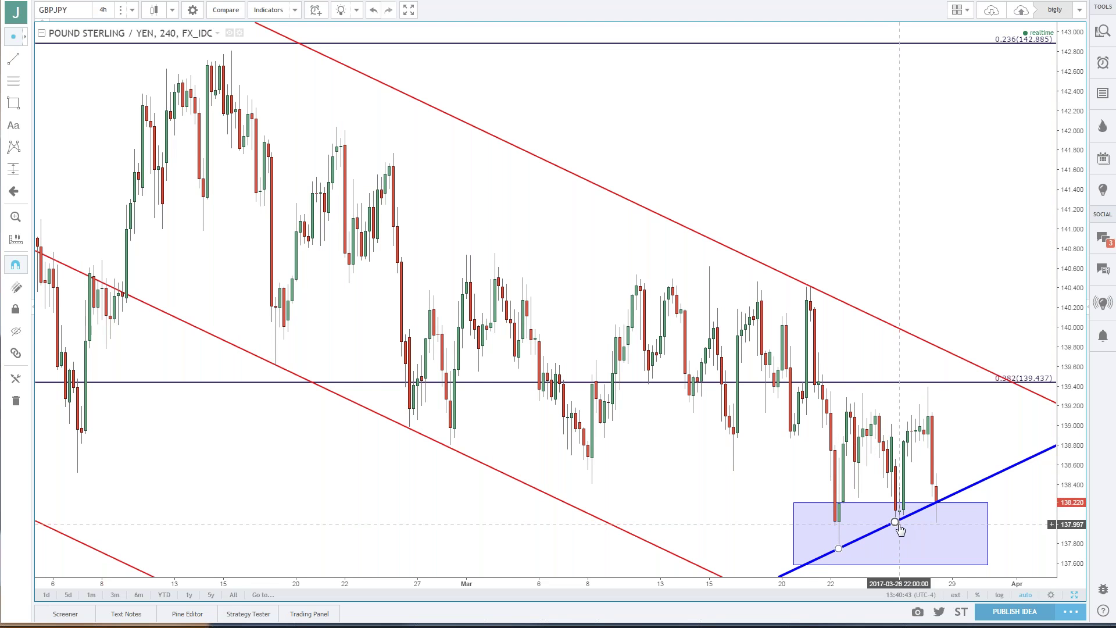
pyautogui.scroll(-3, 900, 527)
pyautogui.scroll(-3, 900, 528)
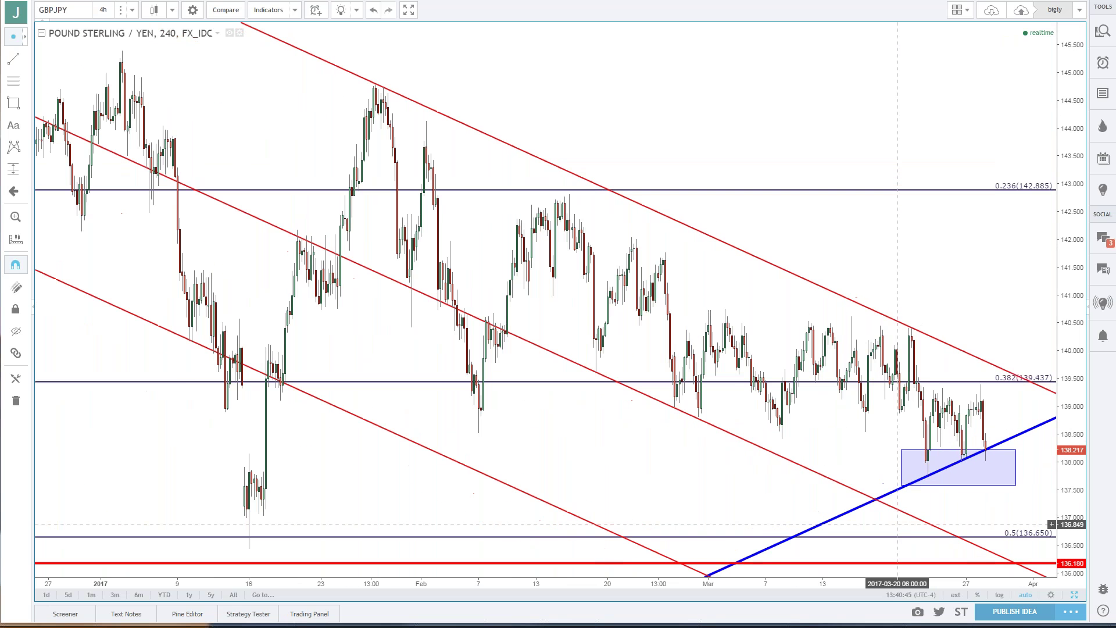
pyautogui.scroll(-2, 892, 522)
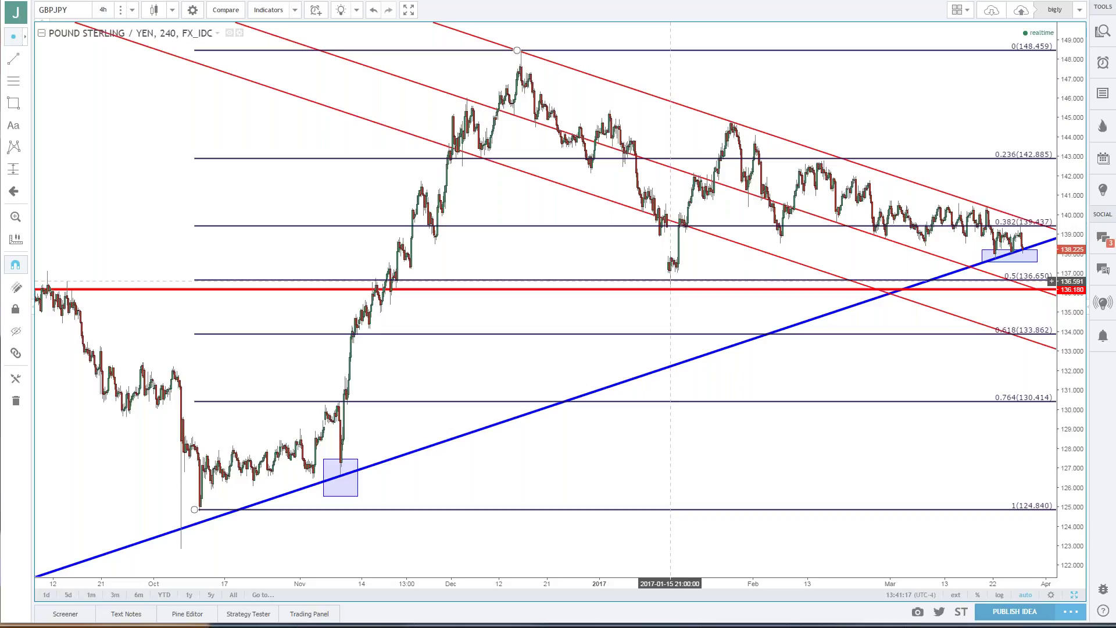
pyautogui.click(707, 290)
pyautogui.moveTo(680, 287); pyautogui.dragTo(679, 296)
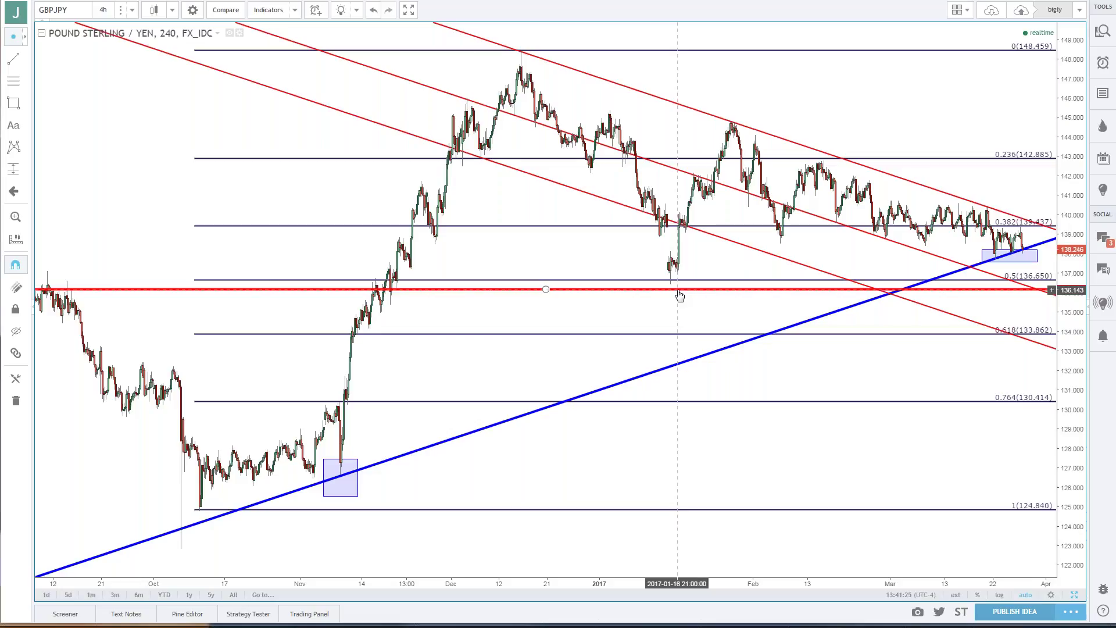
pyautogui.hotkey('ctrl', 'z')
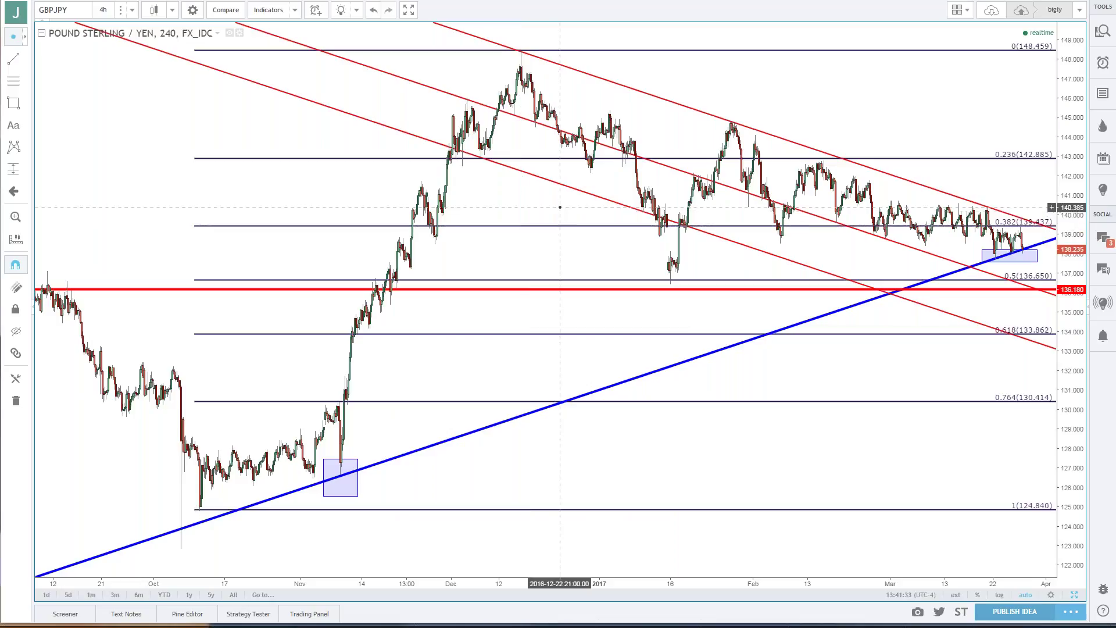
# - Examine the 4-hour GBPJPY chart inside the descending red channel, from the recent support zone back to August 2016
pyautogui.scroll(5, 557, 209)
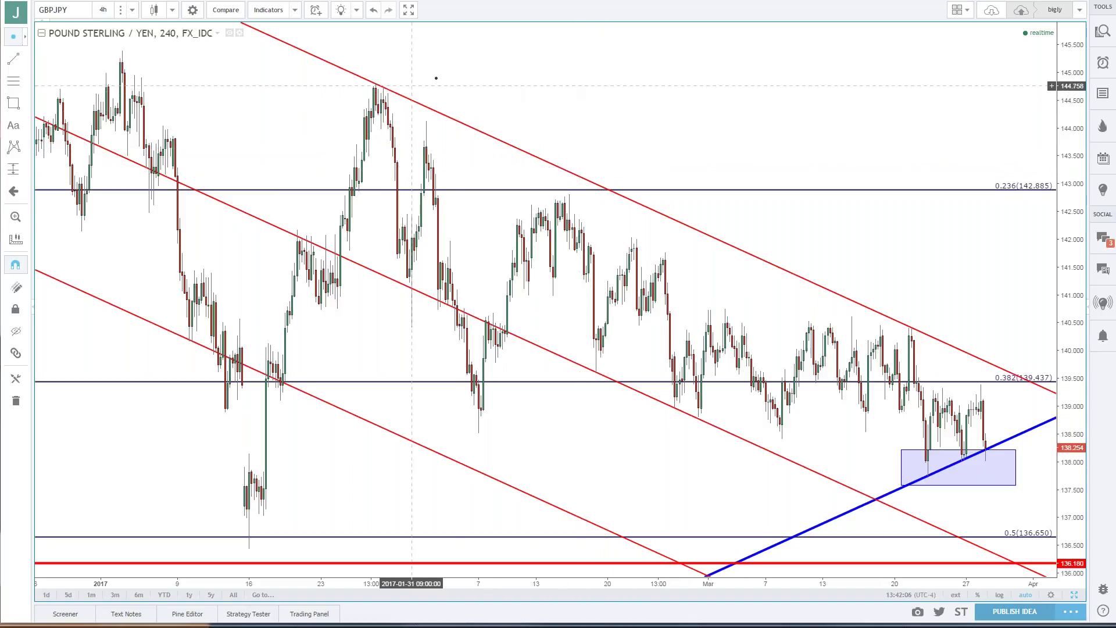
pyautogui.scroll(-3, 500, 108)
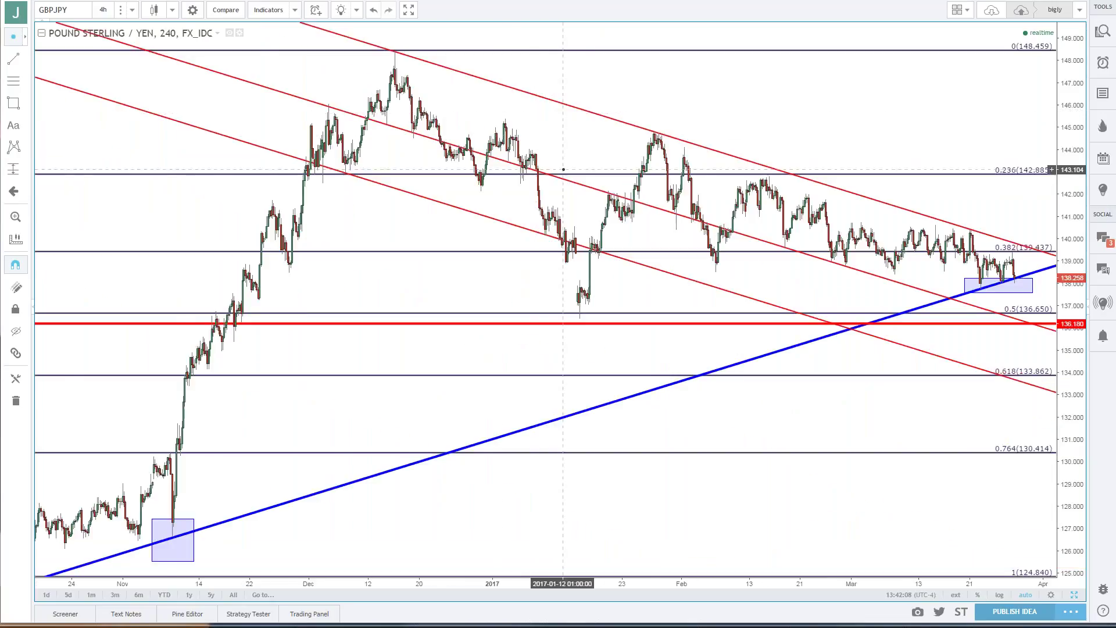
pyautogui.scroll(-3, 546, 140)
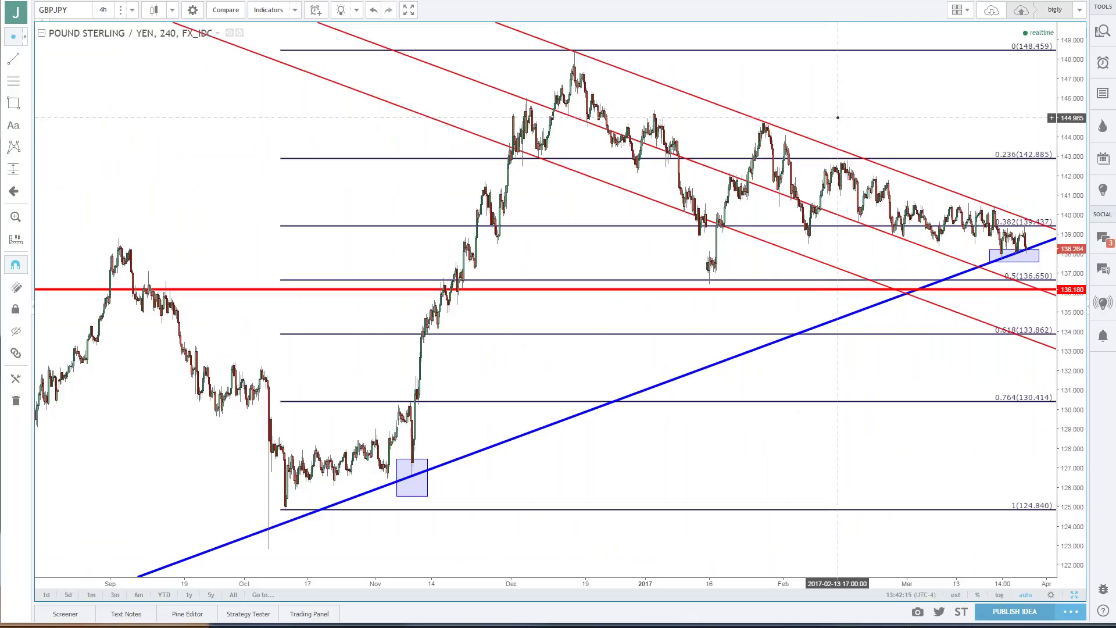
pyautogui.scroll(-1, 837, 118)
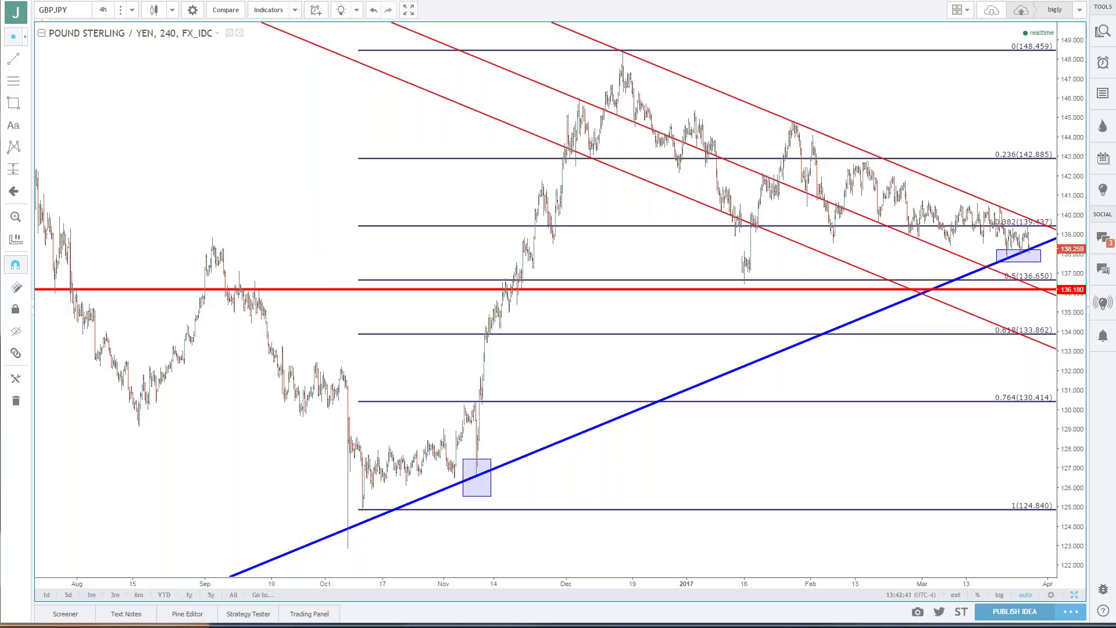
# - Load the IDC forex symbol GBPUSD on the 4-hour chart and show its history from February 2016 to March 2017
pyautogui.click(74, 10)
pyautogui.write('GBPUSD')
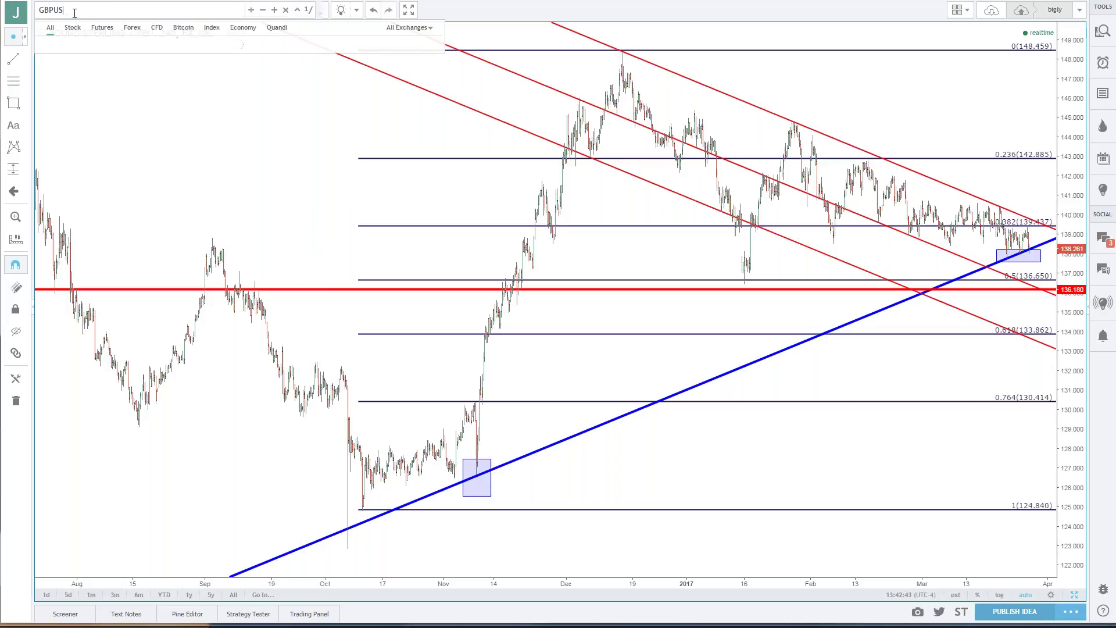
pyautogui.press('Down')
pyautogui.press('Down')
pyautogui.press('Down')
pyautogui.press('Down')
pyautogui.press('Return')
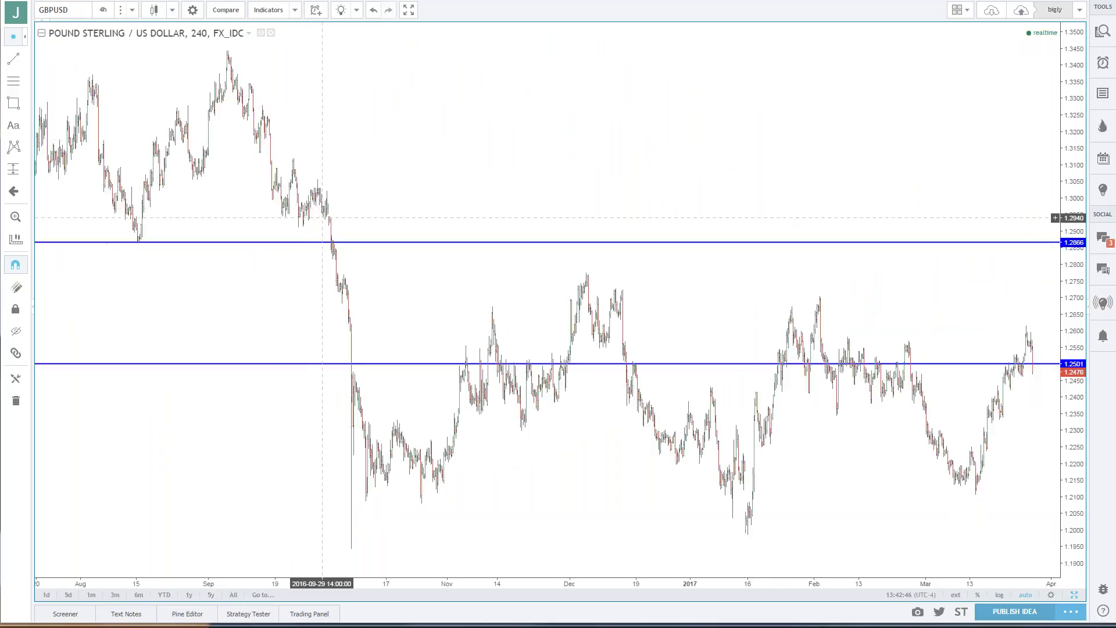
pyautogui.scroll(-3, 318, 312)
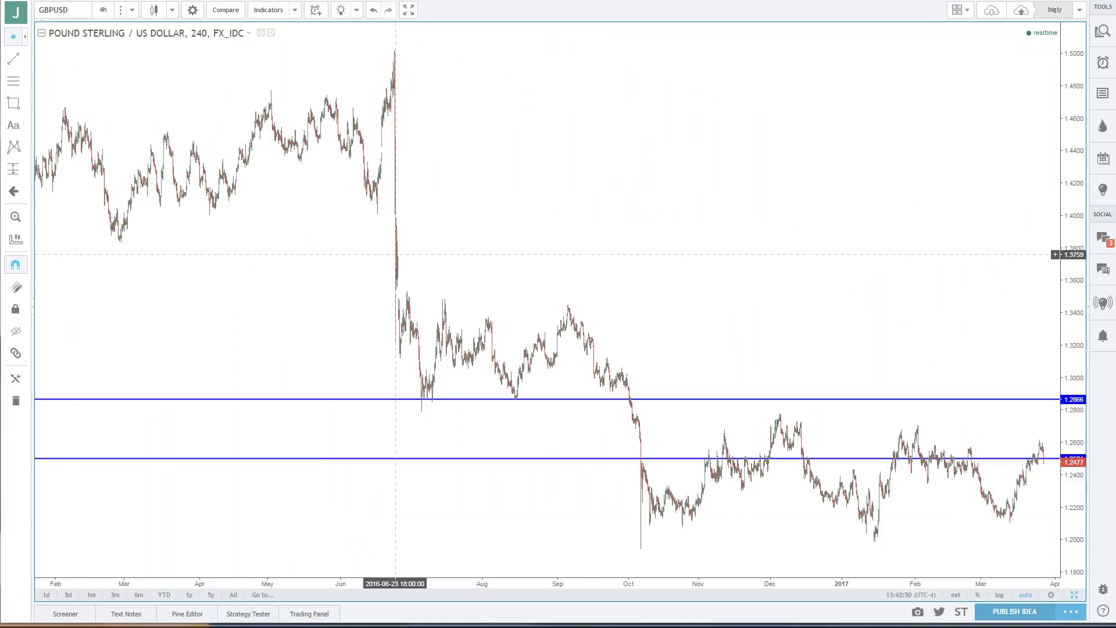
pyautogui.moveTo(699, 281); pyautogui.dragTo(669, 281)
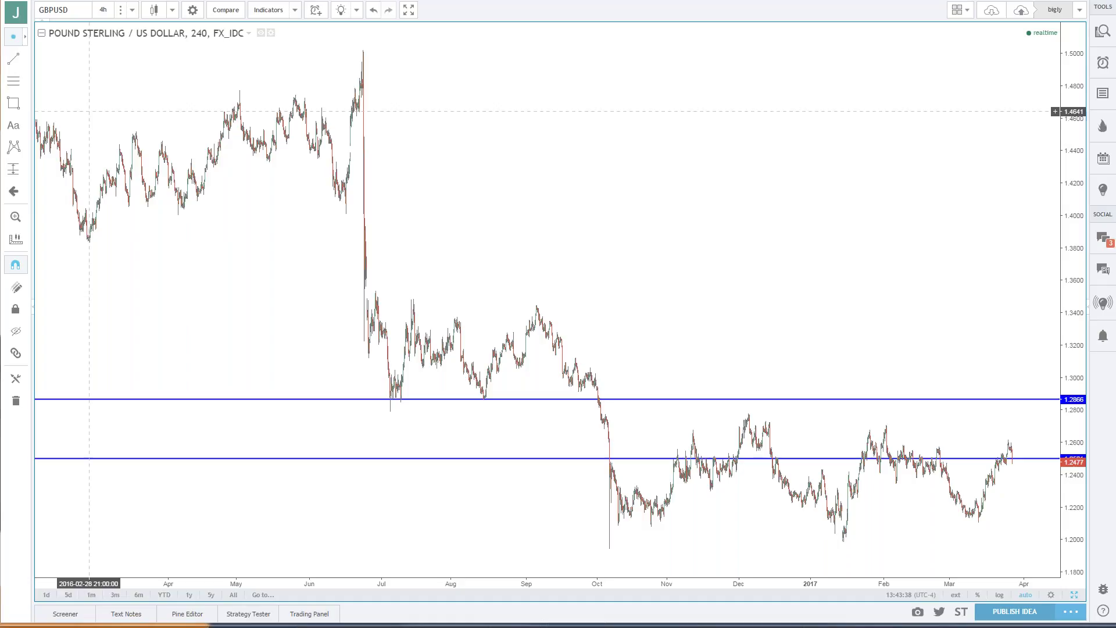
# - Search for GBPUSD again and reload the IDC Pound Sterling / US Dollar symbol
pyautogui.click(64, 10)
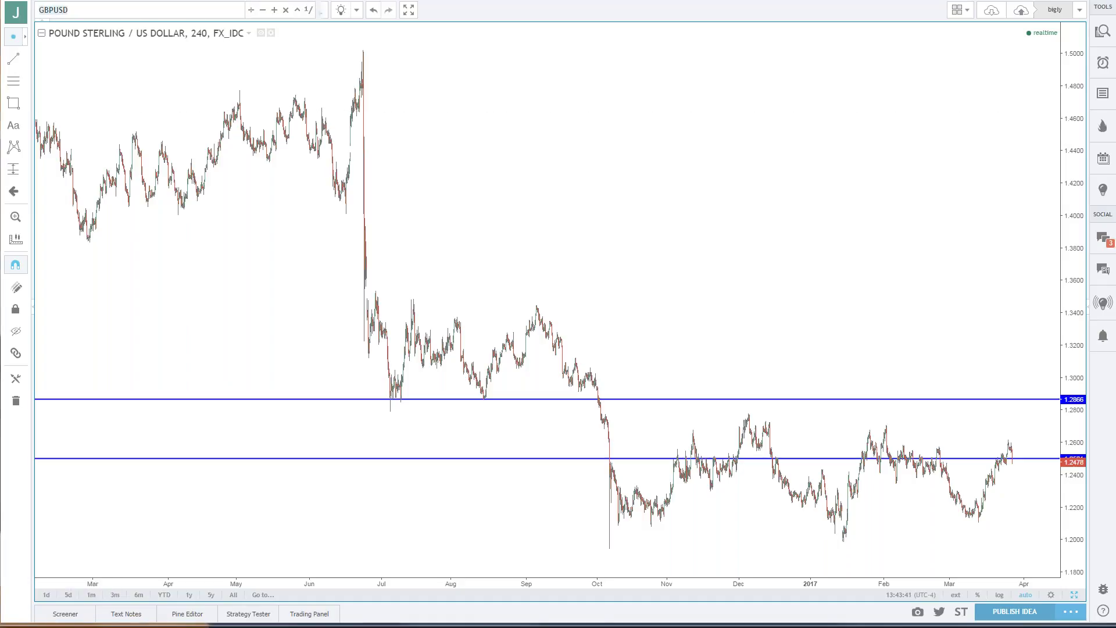
pyautogui.write('GBPUSD')
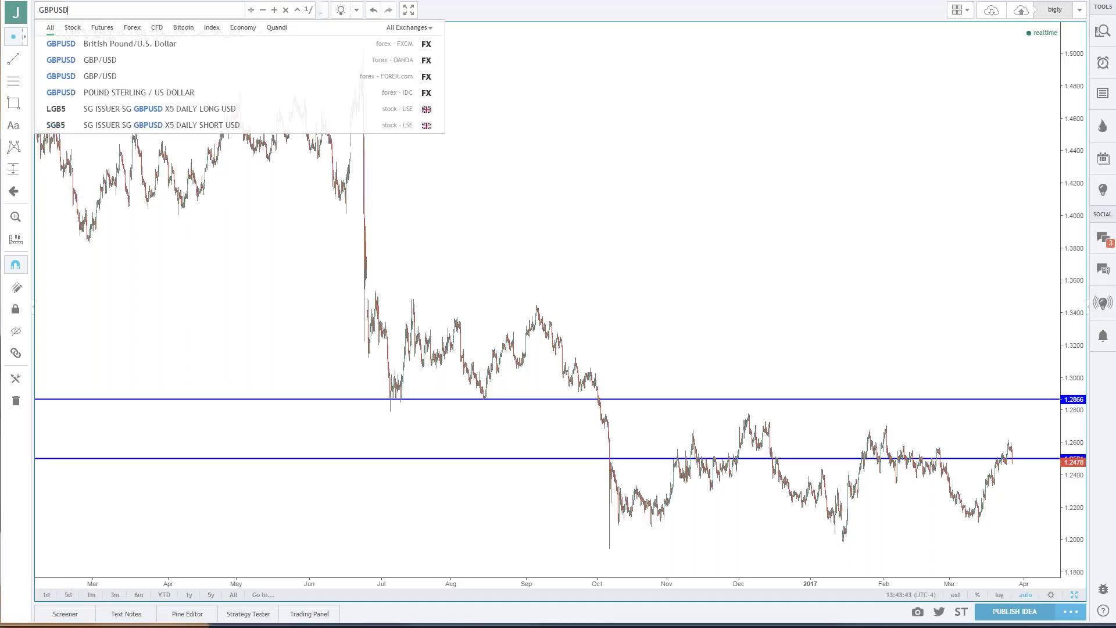
pyautogui.press('Down')
pyautogui.press('Down')
pyautogui.press('Down')
pyautogui.press('Down')
pyautogui.press('Return')
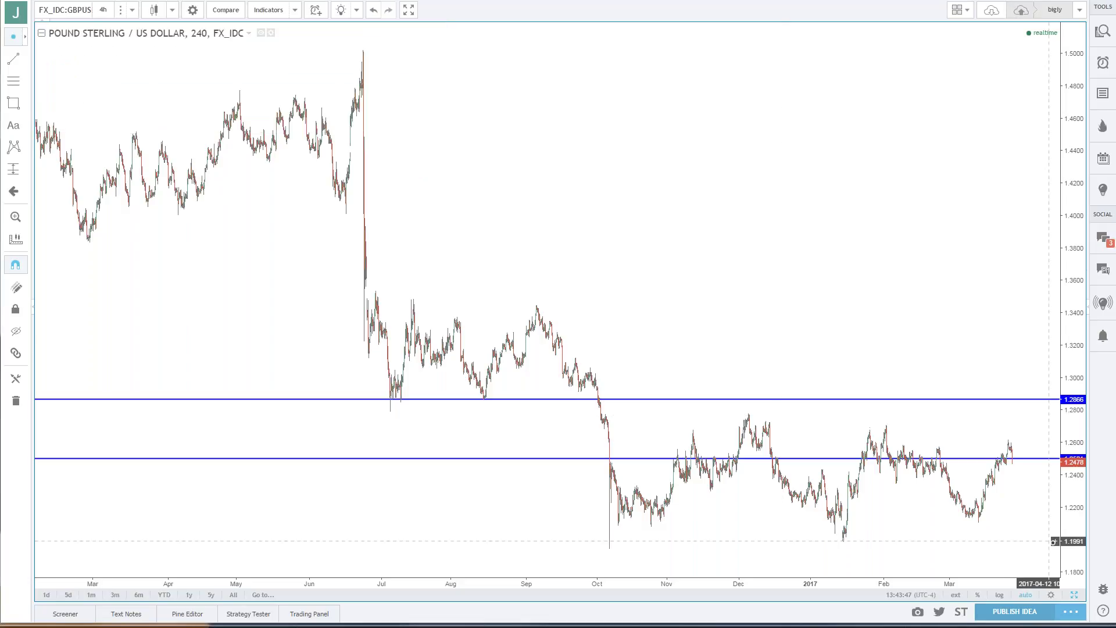
# - Return to the four-chart layout, maximize the monthly GBPUSD chart with the support and resistance labels, and set it to the 1-hour interval
pyautogui.click(1073, 594)
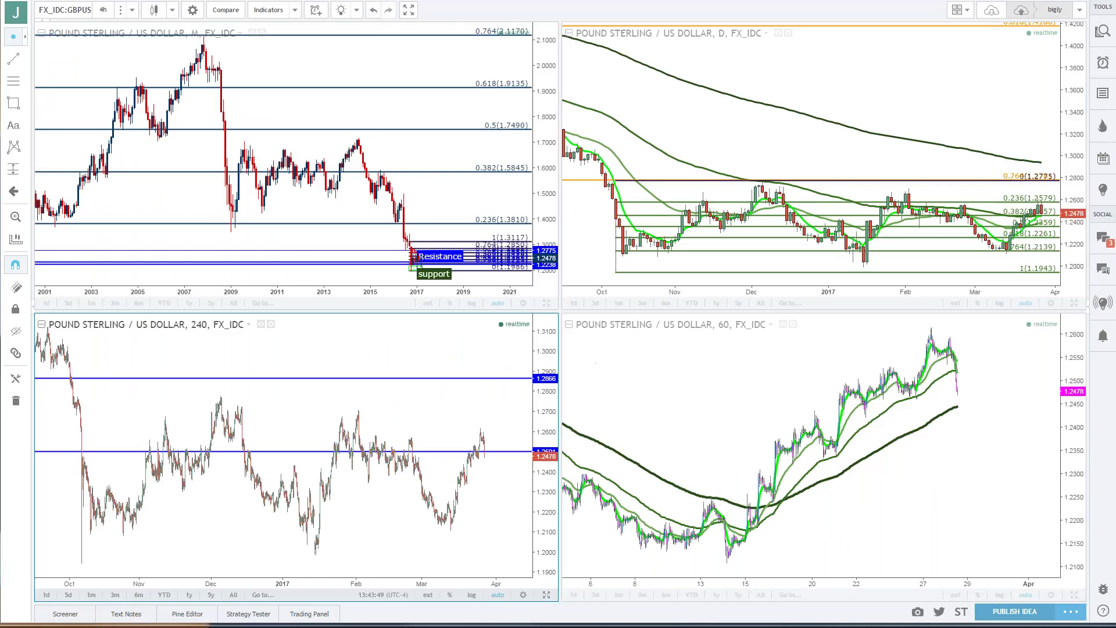
pyautogui.click(547, 303)
pyautogui.click(103, 10)
pyautogui.click(125, 134)
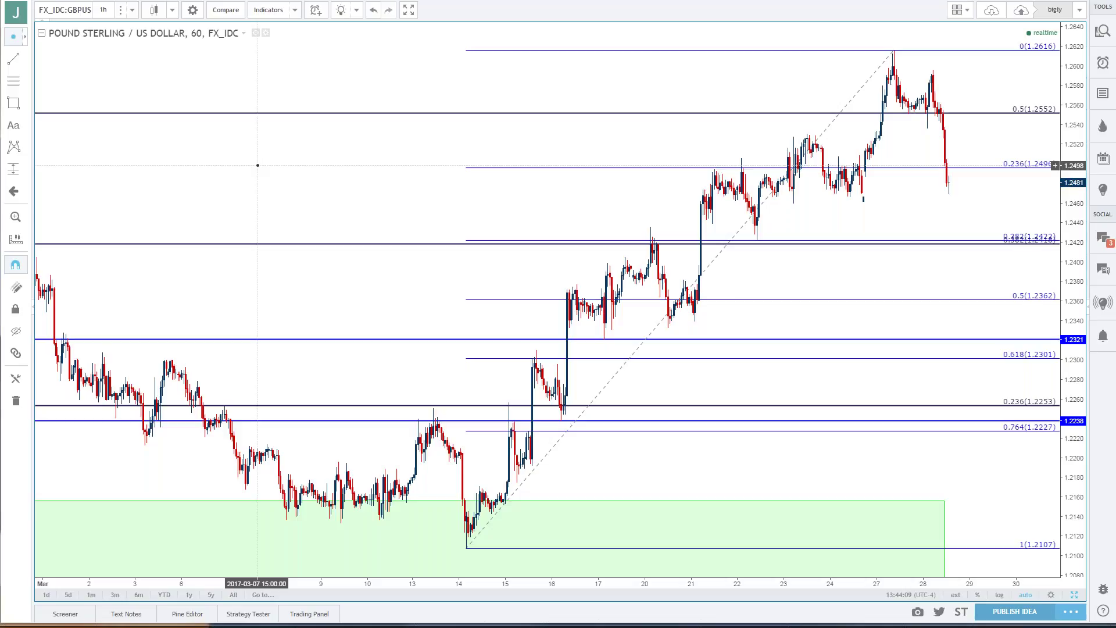
# - Examine the 1-hour GBPUSD chart from September 2016 to March 2017 against its support and resistance zones and Fibonacci levels
pyautogui.scroll(-5, 257, 166)
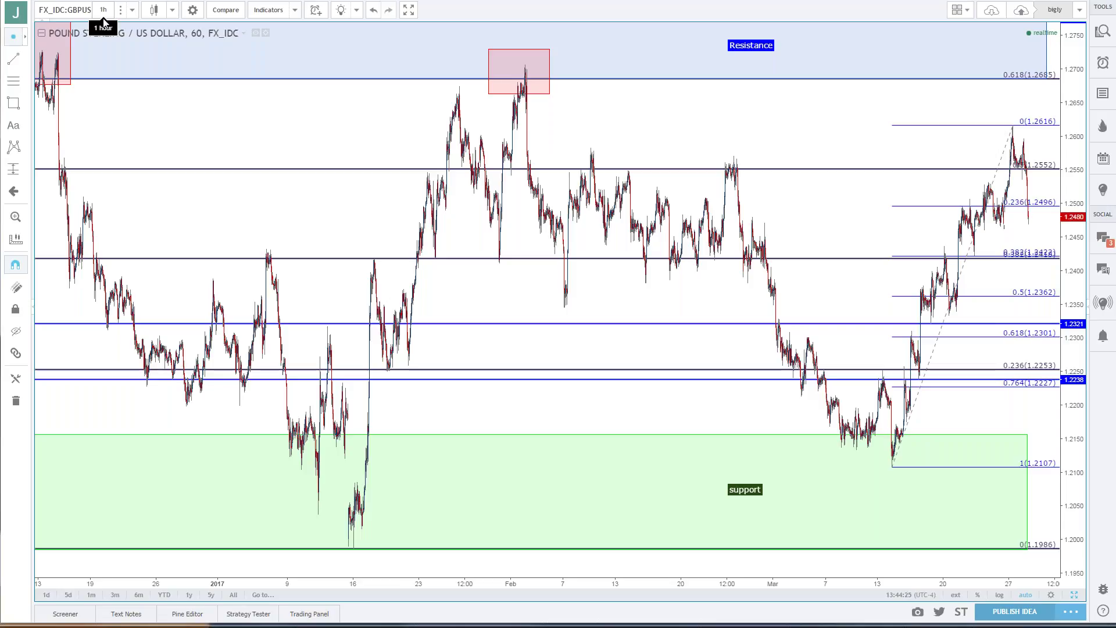
pyautogui.scroll(-5, 196, 97)
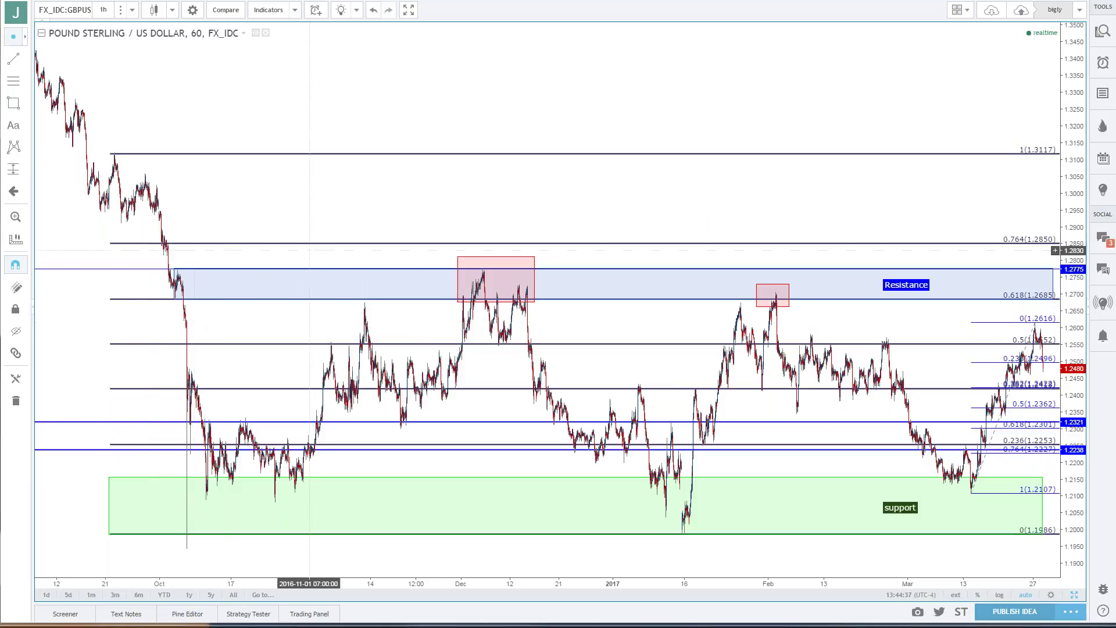
pyautogui.moveTo(330, 231); pyautogui.dragTo(314, 233)
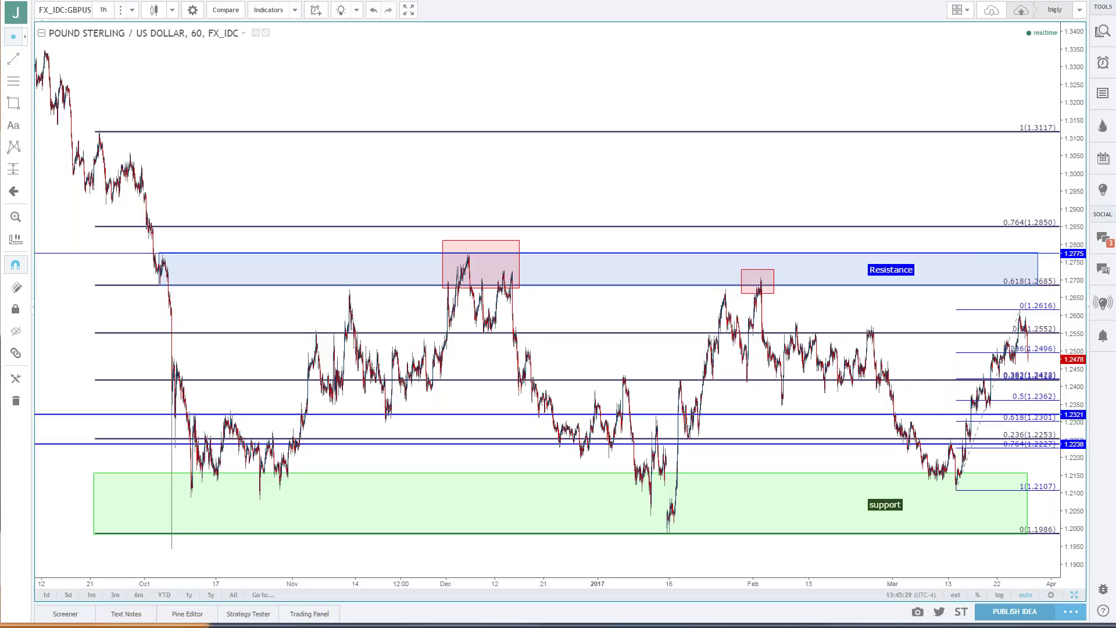
pyautogui.scroll(2, 444, 156)
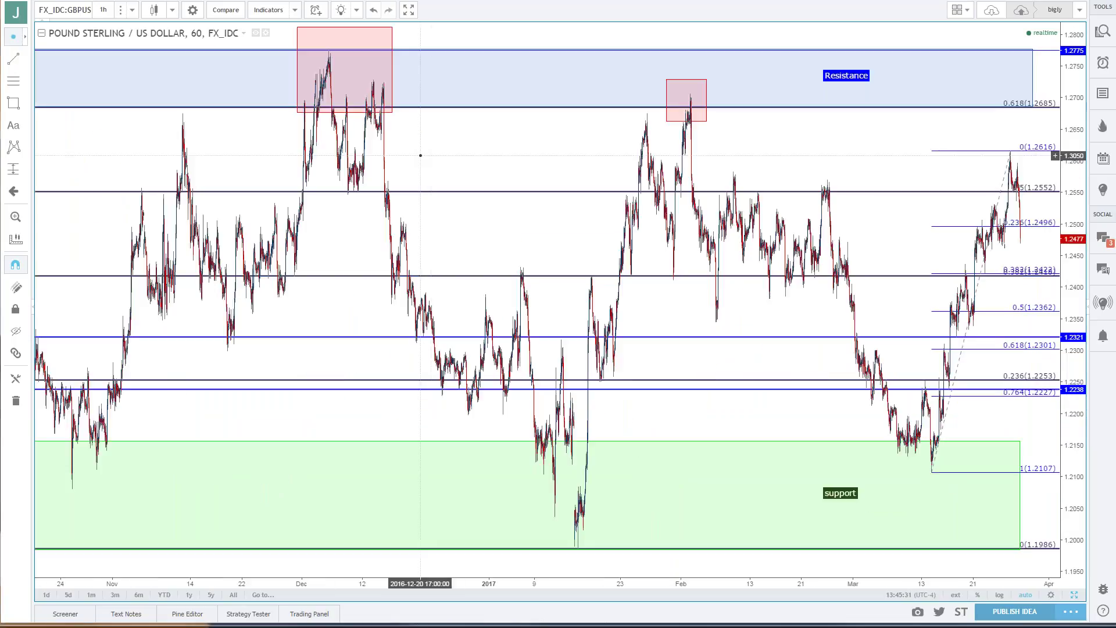
pyautogui.moveTo(444, 156)
pyautogui.mouseDown()
pyautogui.moveTo(490, 149)
pyautogui.moveTo(427, 165)
pyautogui.mouseUp()
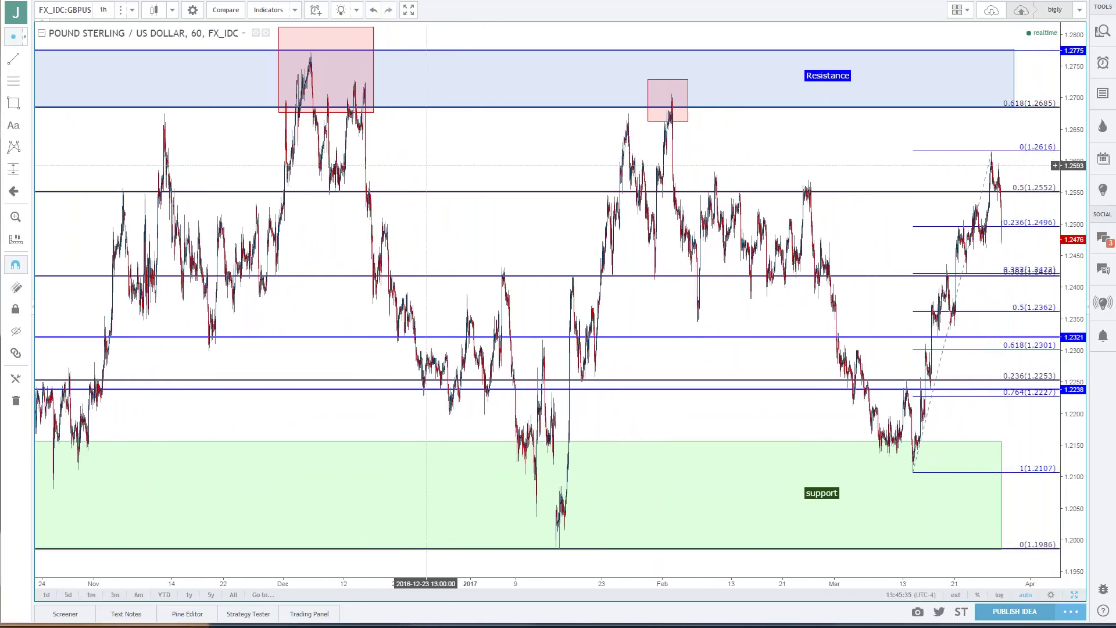
pyautogui.scroll(-2, 427, 166)
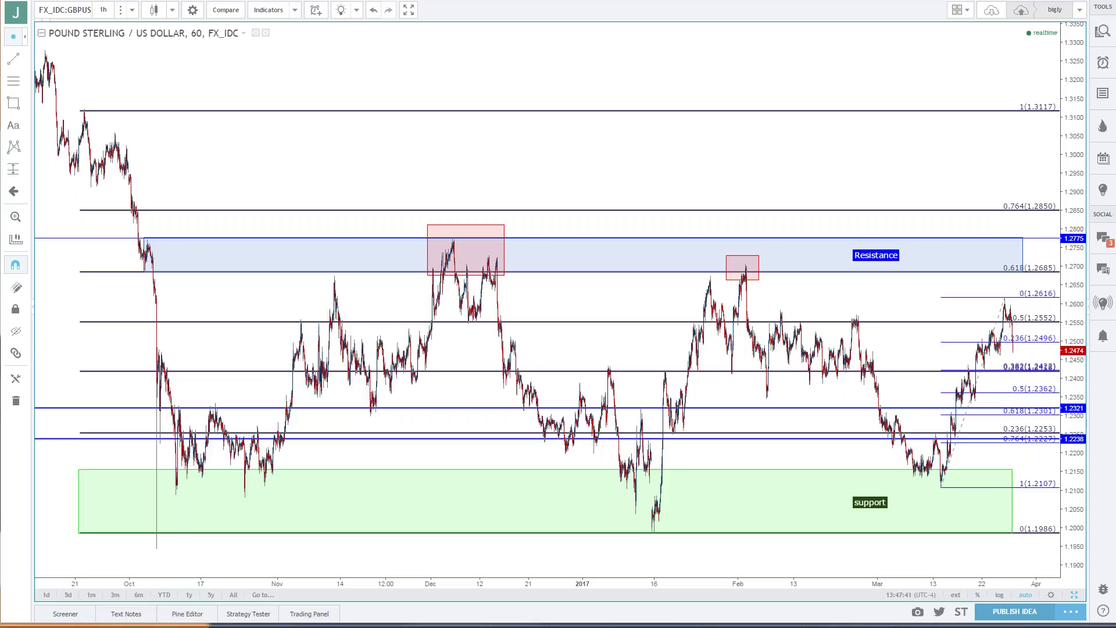
pyautogui.scroll(2, 117, 336)
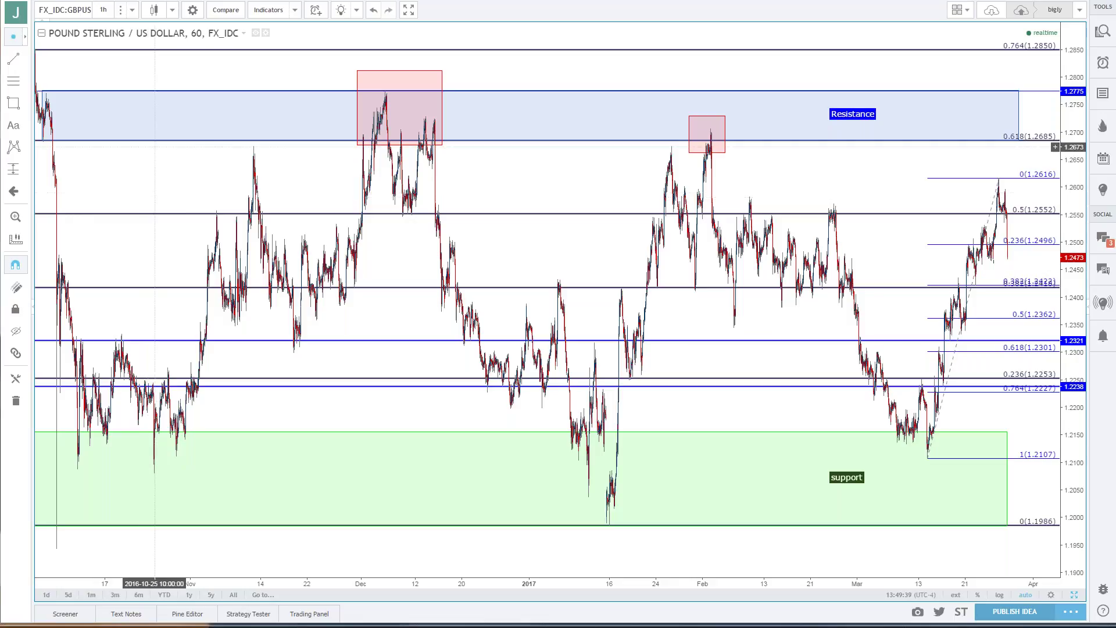
# - Load the IDC forex symbol EURJPY on the 1-hour chart
pyautogui.click(97, 11)
pyautogui.write('EURJPY')
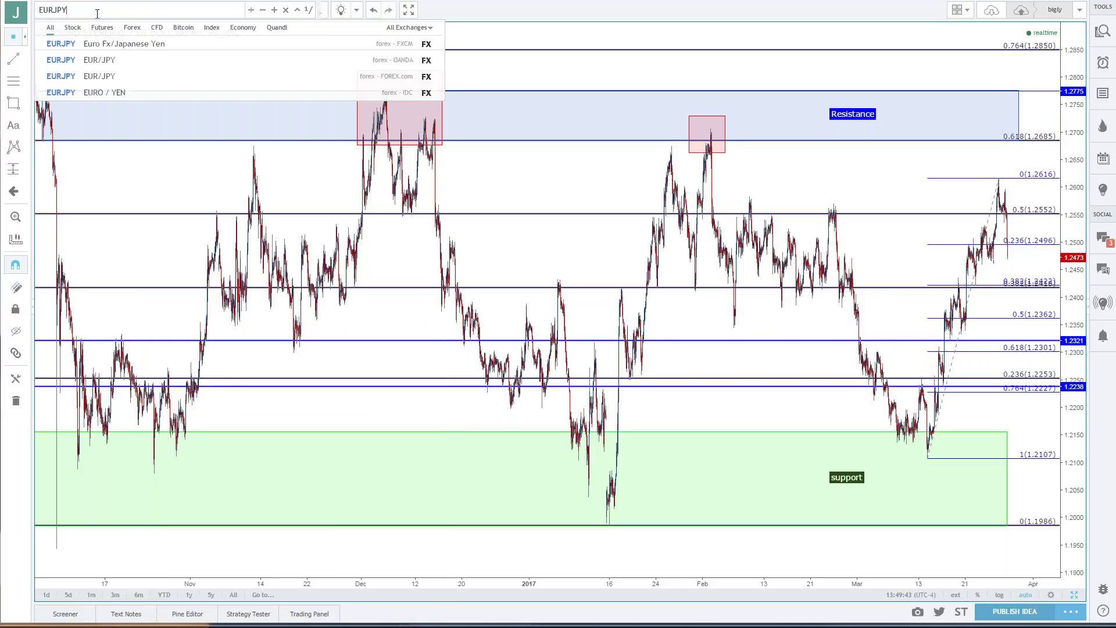
pyautogui.press('Down')
pyautogui.press('Down')
pyautogui.press('Down')
pyautogui.press('Return')
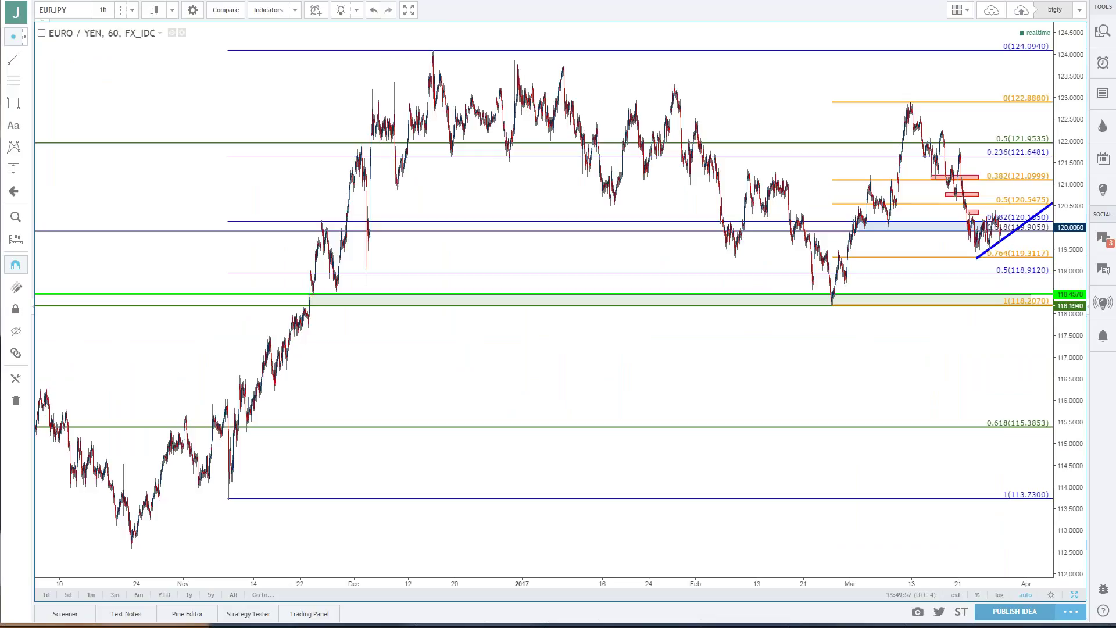
# - Duplicate the blue ascending EURJPY trend line and place the copy above it along the late-March highs to form a parallel channel
pyautogui.moveTo(616, 87); pyautogui.dragTo(459, 101)
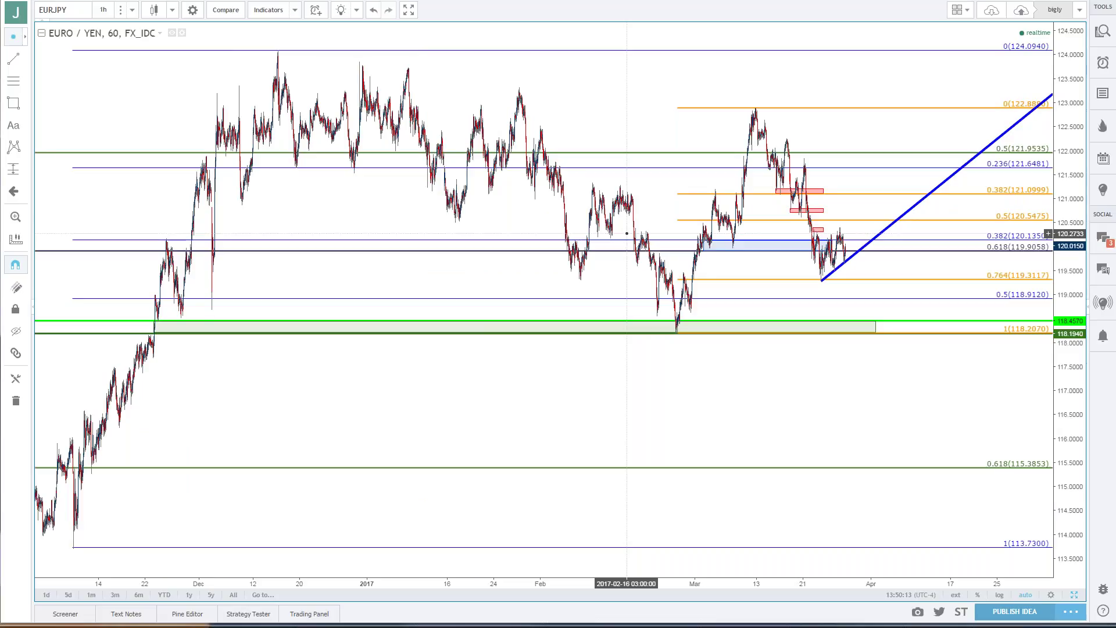
pyautogui.scroll(3, 627, 233)
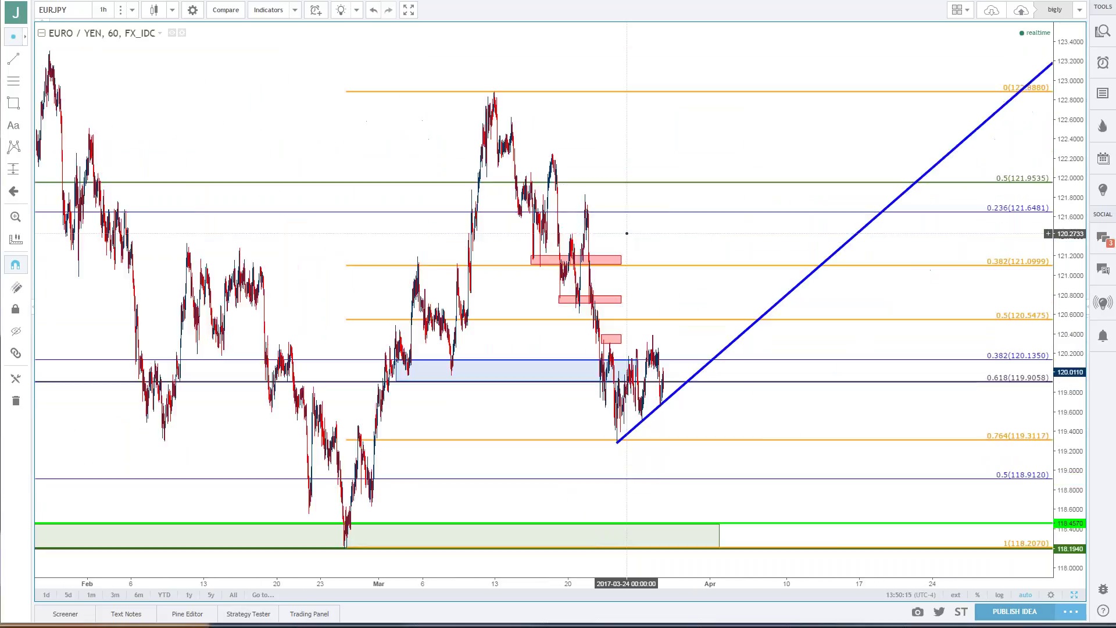
pyautogui.moveTo(702, 271); pyautogui.dragTo(897, 266)
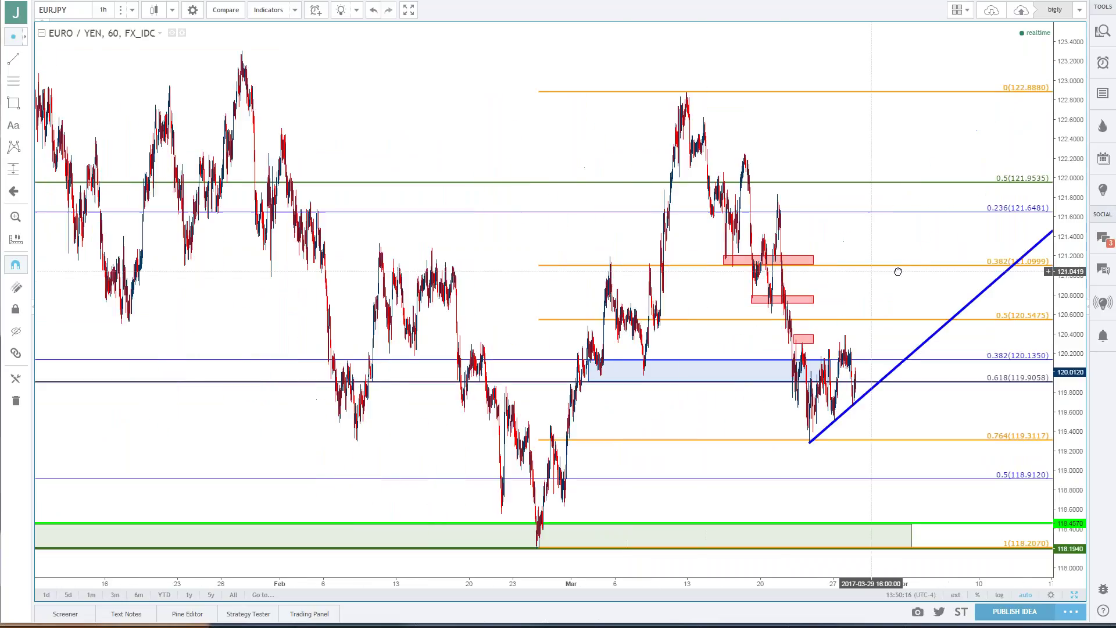
pyautogui.moveTo(856, 399); pyautogui.dragTo(842, 337)
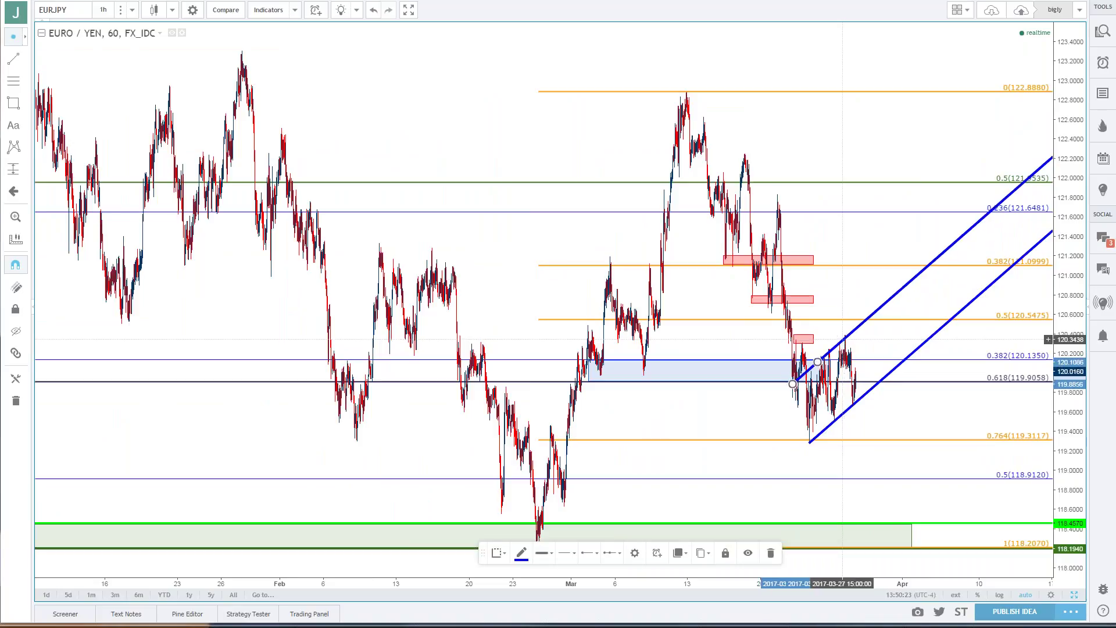
pyautogui.click(845, 310)
# - Review the EURJPY history back to October 2016 and switch the chart to the 4-hour interval
pyautogui.scroll(-3, 845, 308)
pyautogui.scroll(-3, 845, 309)
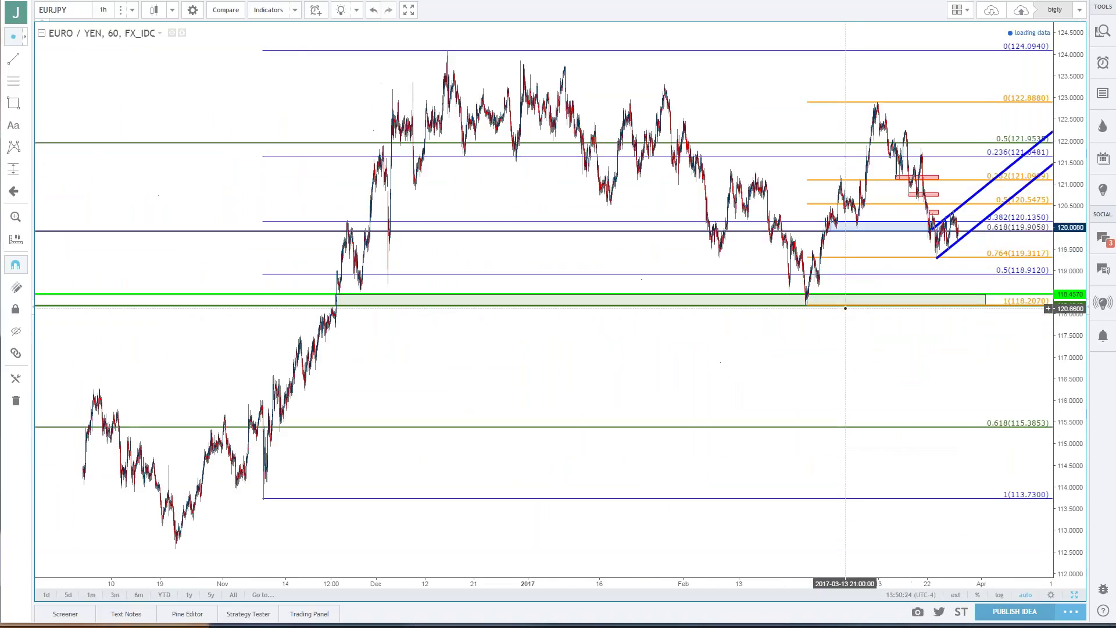
pyautogui.moveTo(899, 354); pyautogui.dragTo(882, 352)
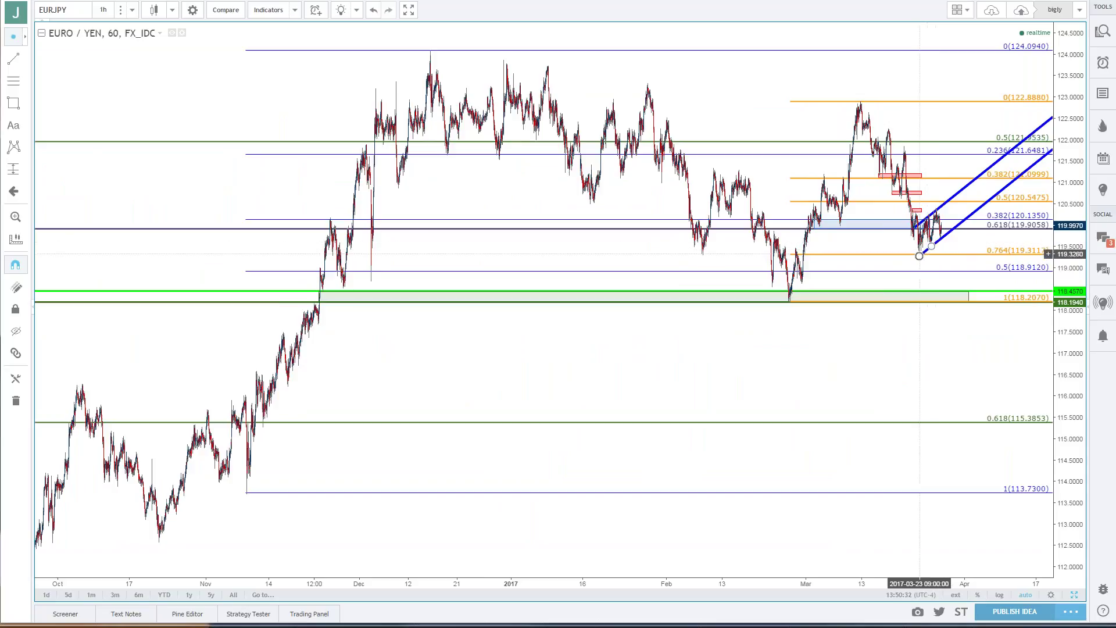
pyautogui.click(104, 10)
pyautogui.click(117, 185)
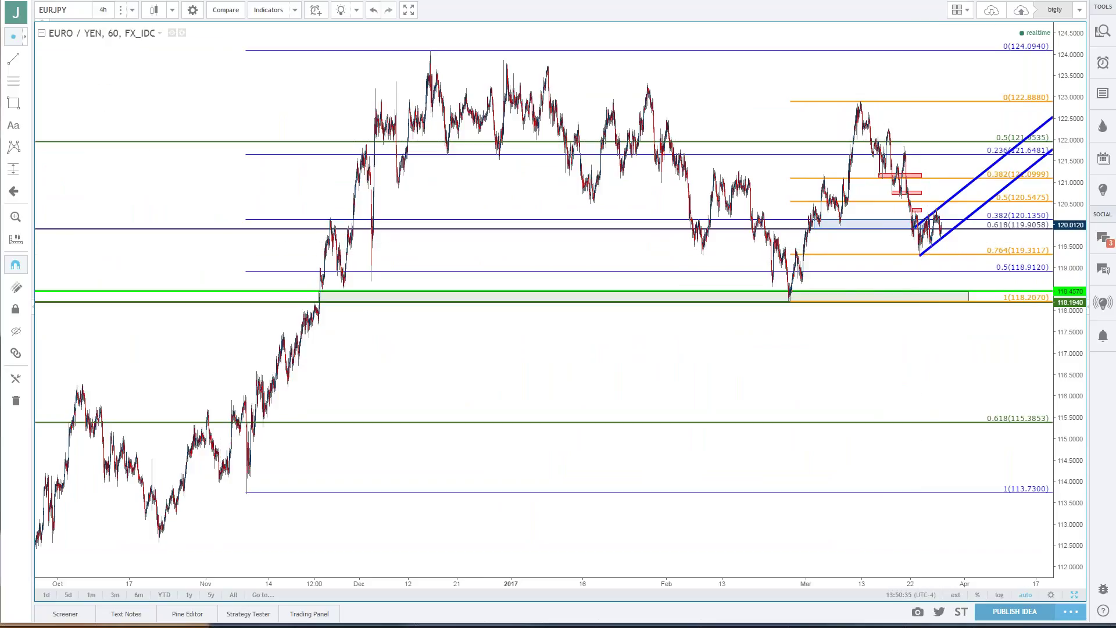
pyautogui.scroll(5, 544, 291)
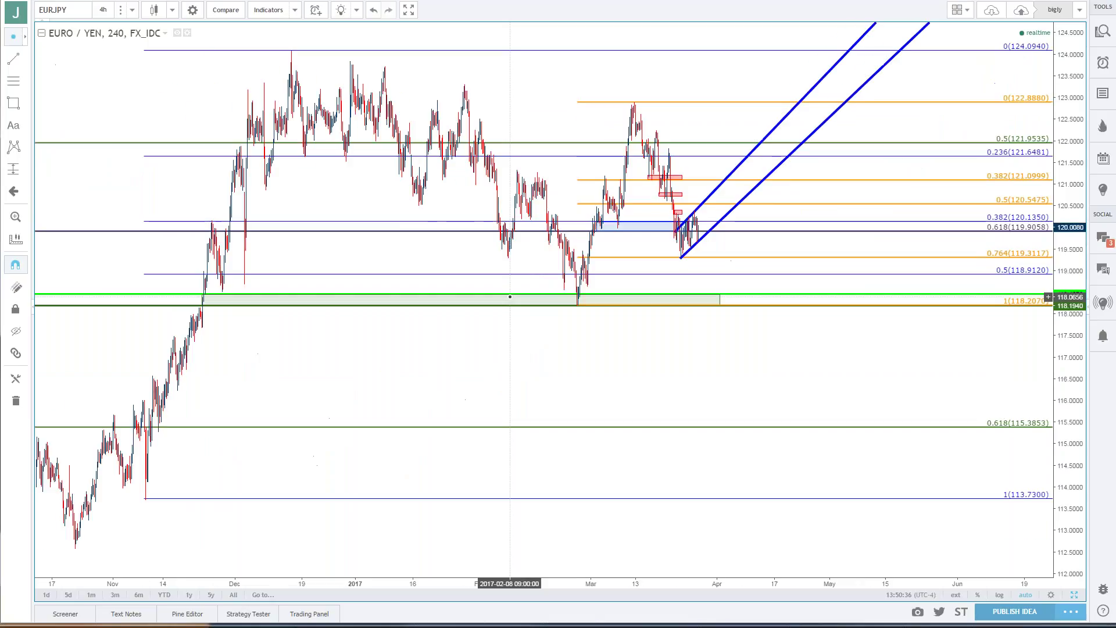
# - Set EURJPY back to the 1-hour and then the 15-minute interval, showing the blue channel up close
pyautogui.click(103, 10)
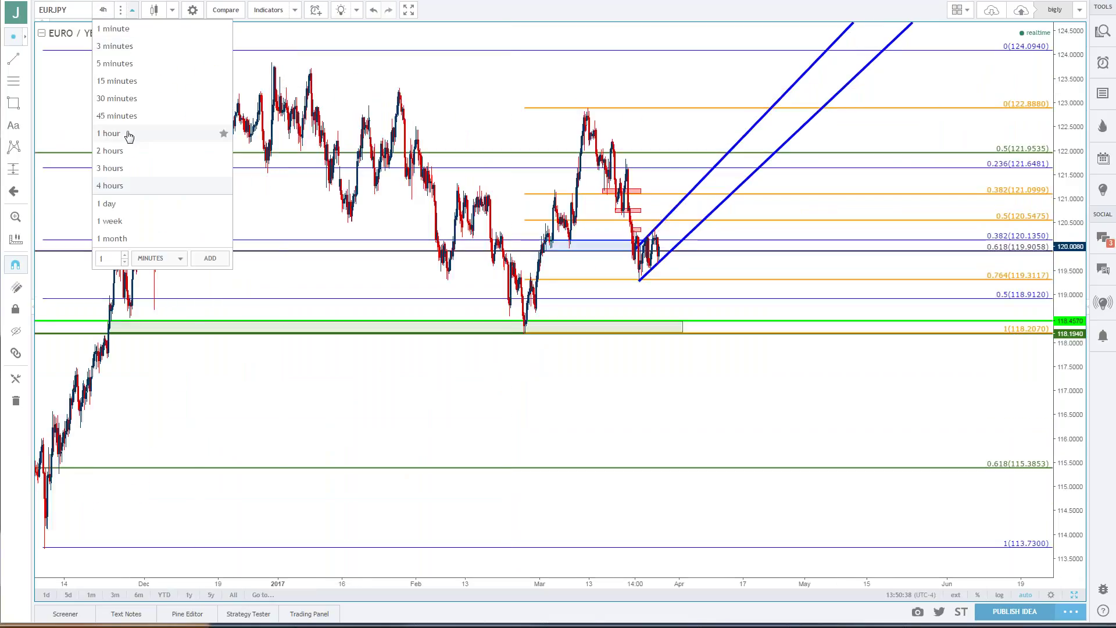
pyautogui.click(134, 133)
pyautogui.click(103, 9)
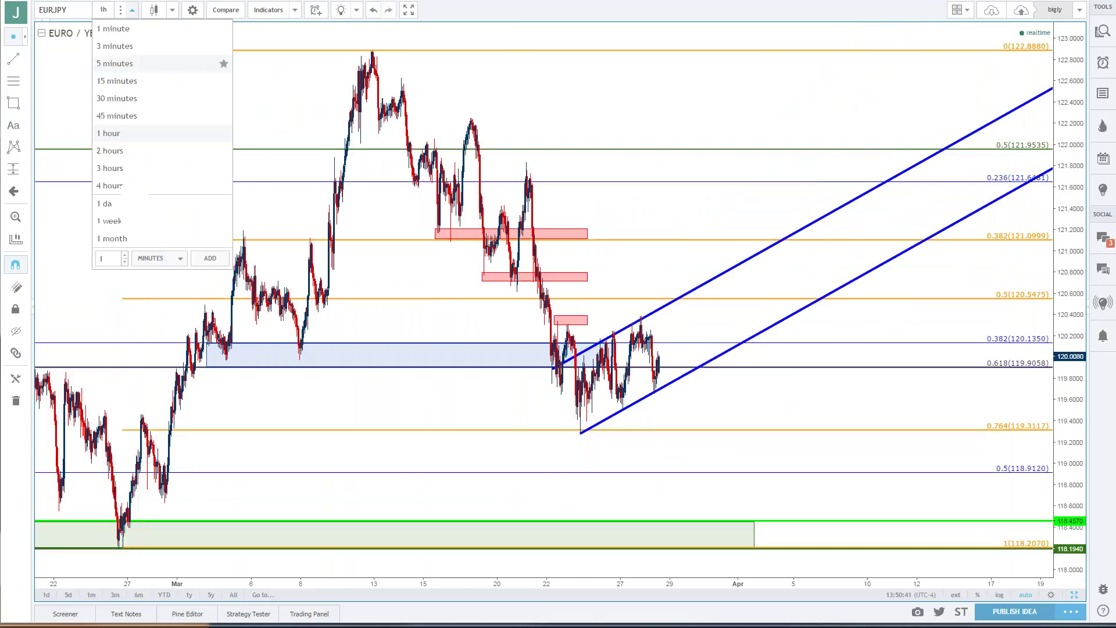
pyautogui.click(122, 83)
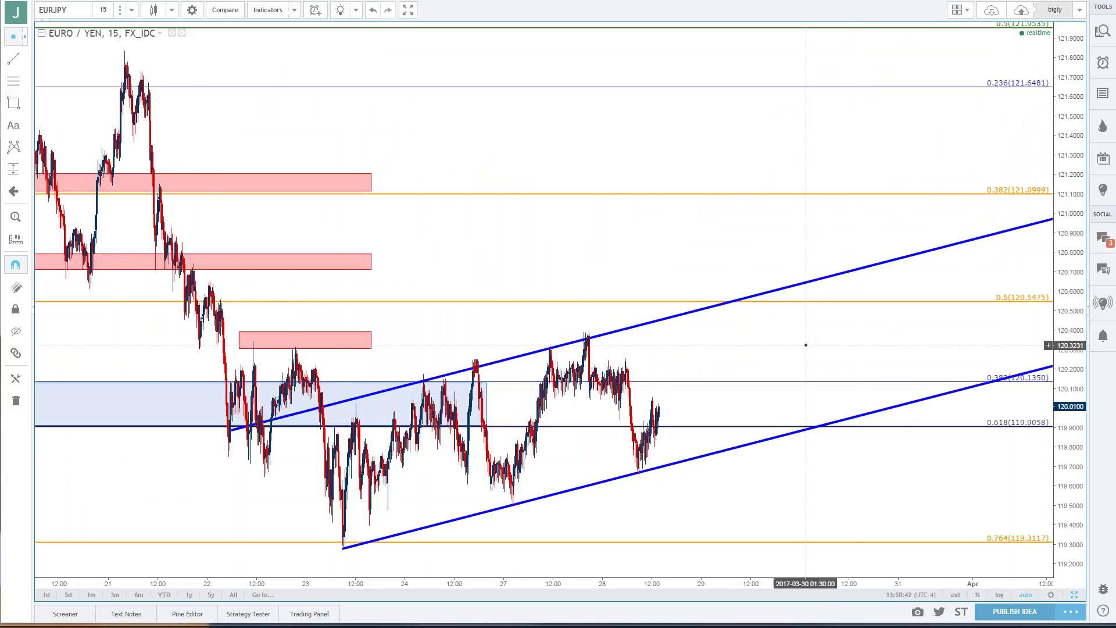
pyautogui.moveTo(804, 343); pyautogui.dragTo(1009, 323)
pyautogui.scroll(2, 888, 369)
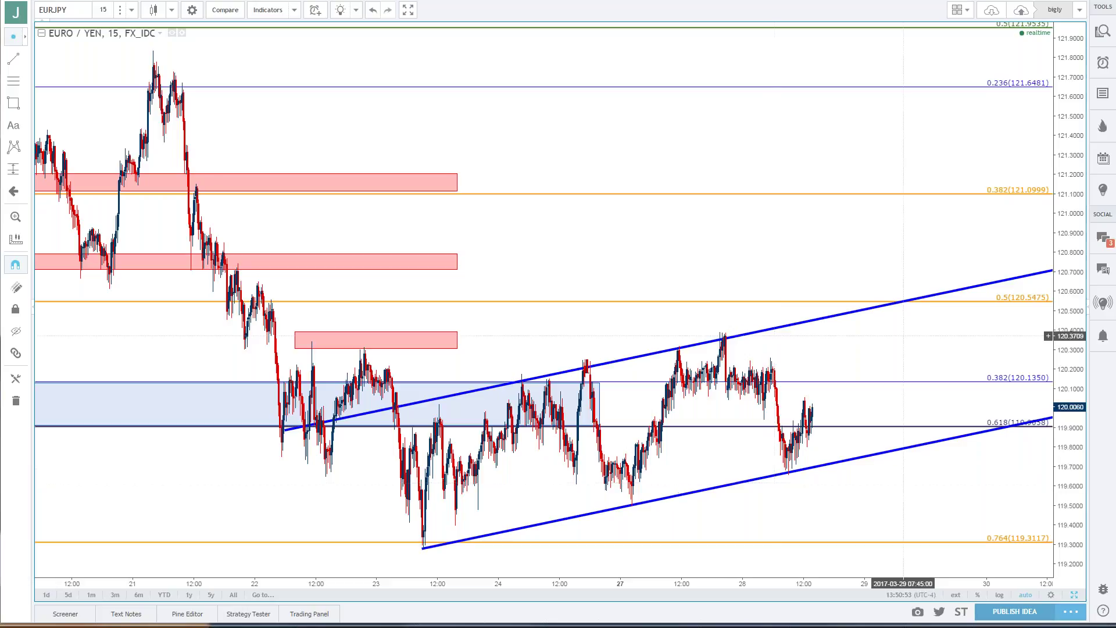
# - Examine the 15-minute EURJPY chart back to mid-February 2017 around the blue channel, red zones and orange Fibonacci levels
pyautogui.scroll(-3, 876, 373)
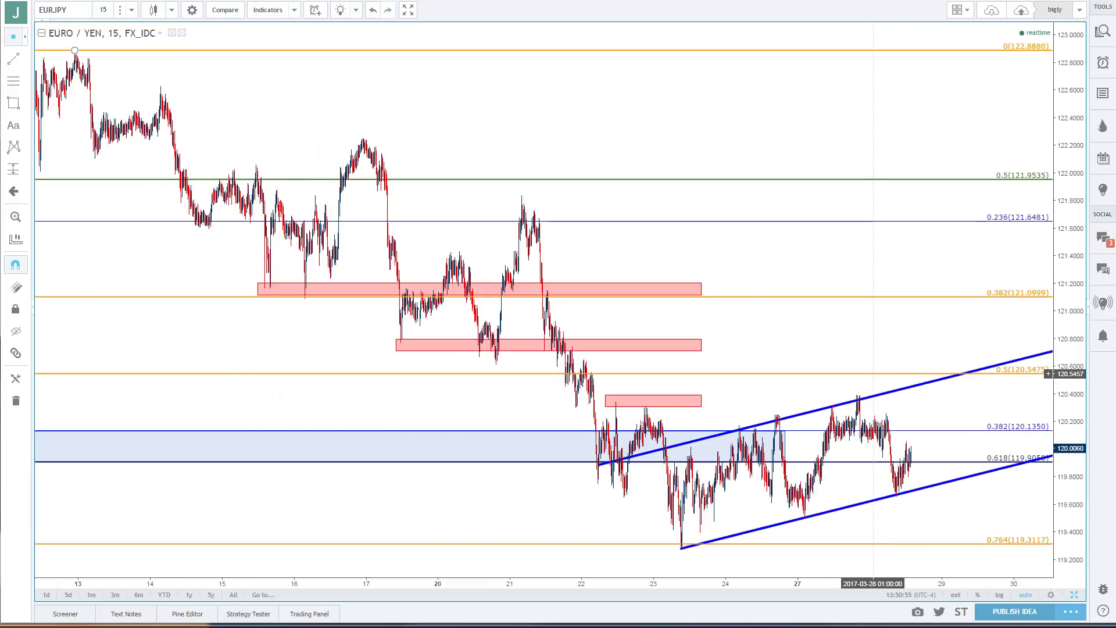
pyautogui.scroll(-2, 875, 373)
pyautogui.scroll(-3, 873, 373)
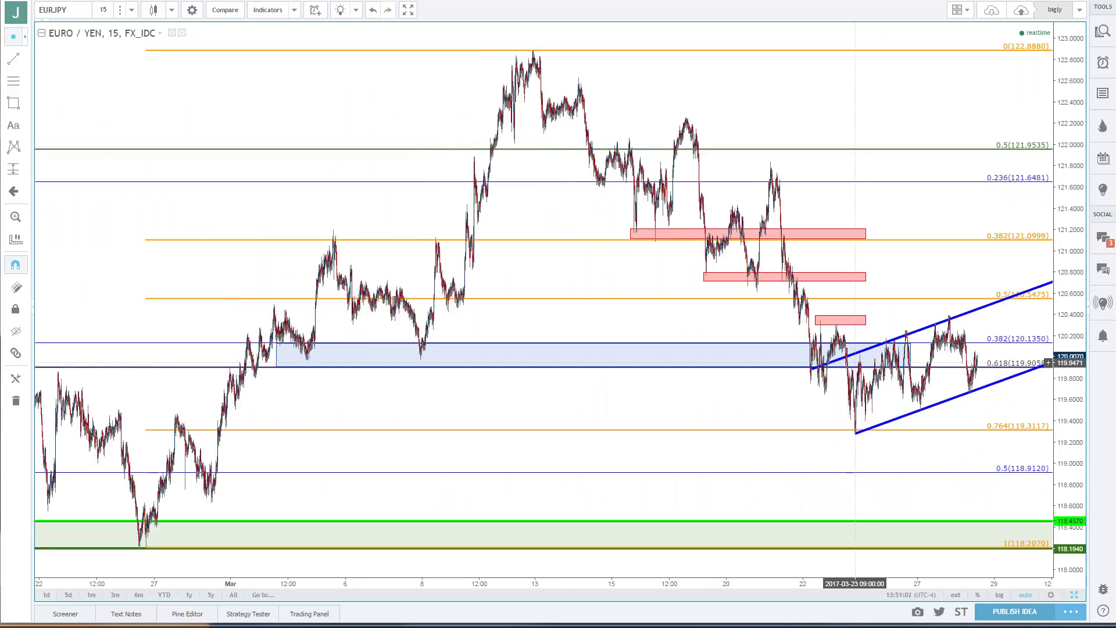
pyautogui.moveTo(776, 392); pyautogui.dragTo(662, 399)
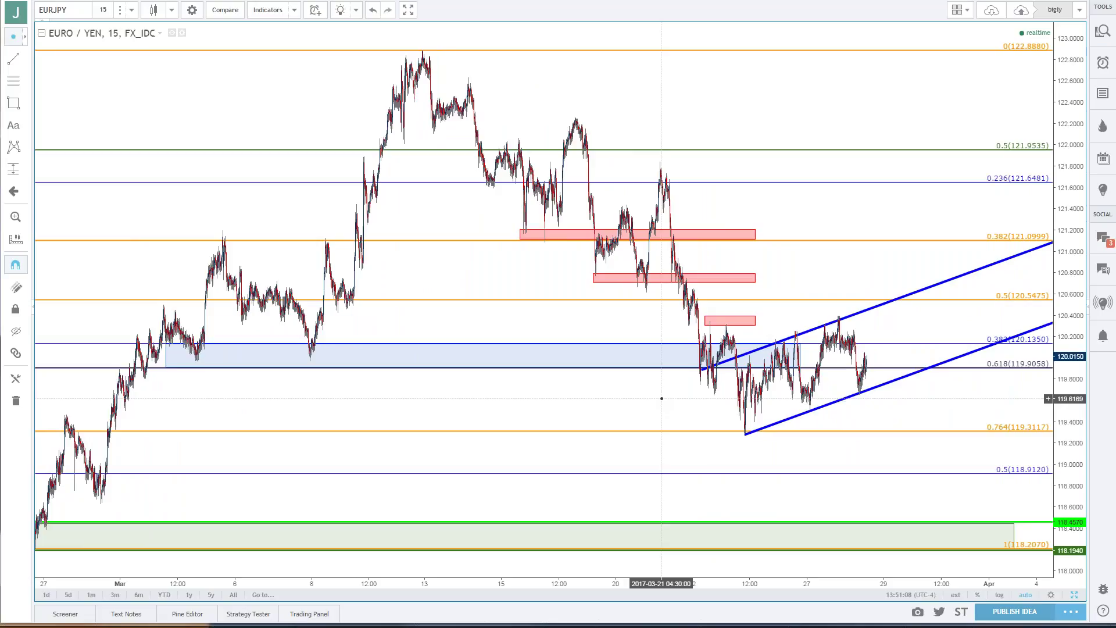
pyautogui.scroll(-1, 661, 398)
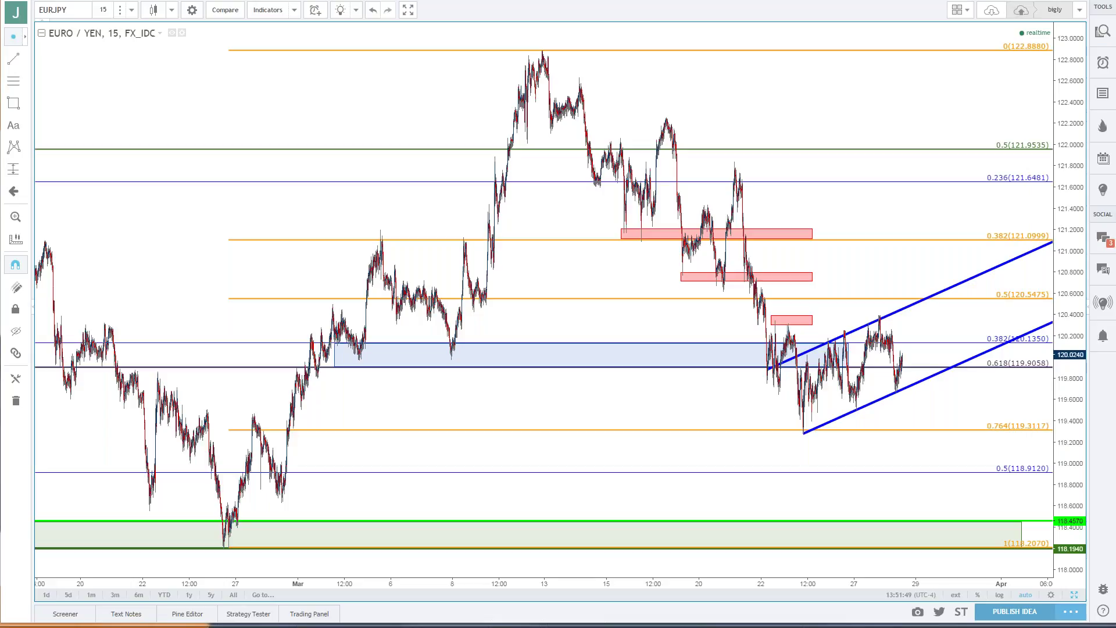
# - Load the IDC forex symbol GBPUSD on the 15-minute chart
pyautogui.write('GBPUSD')
pyautogui.press('Down')
pyautogui.press('Down')
pyautogui.press('Down')
pyautogui.press('Down')
pyautogui.press('Return')
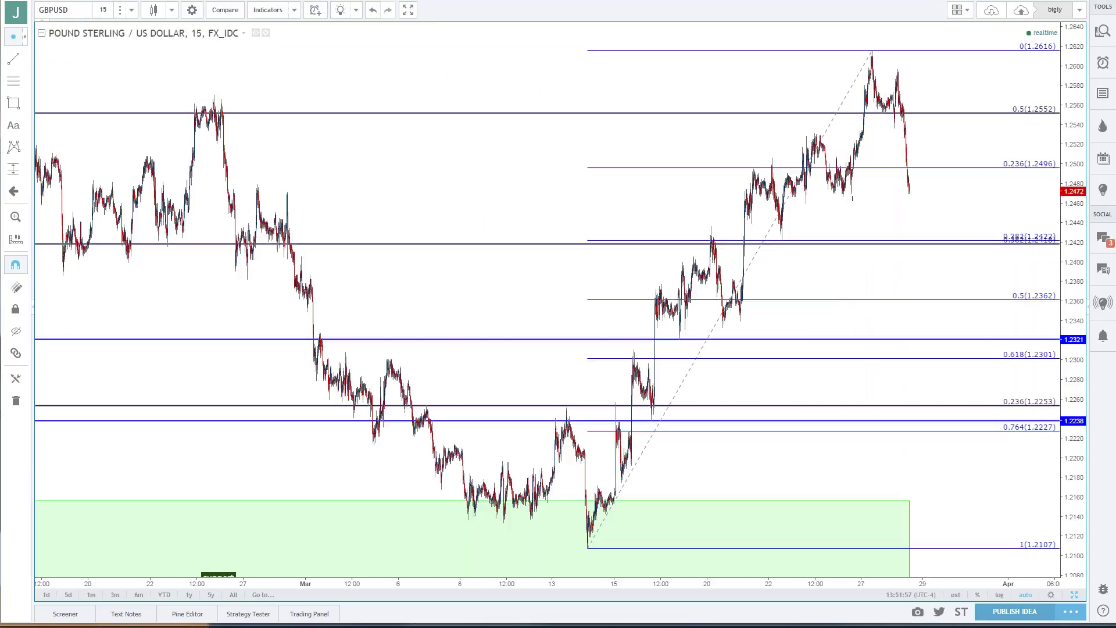
# - Set the GBPUSD chart to the 1-day interval and show the price action from late 2015 to March 2017
pyautogui.click(104, 10)
pyautogui.click(133, 203)
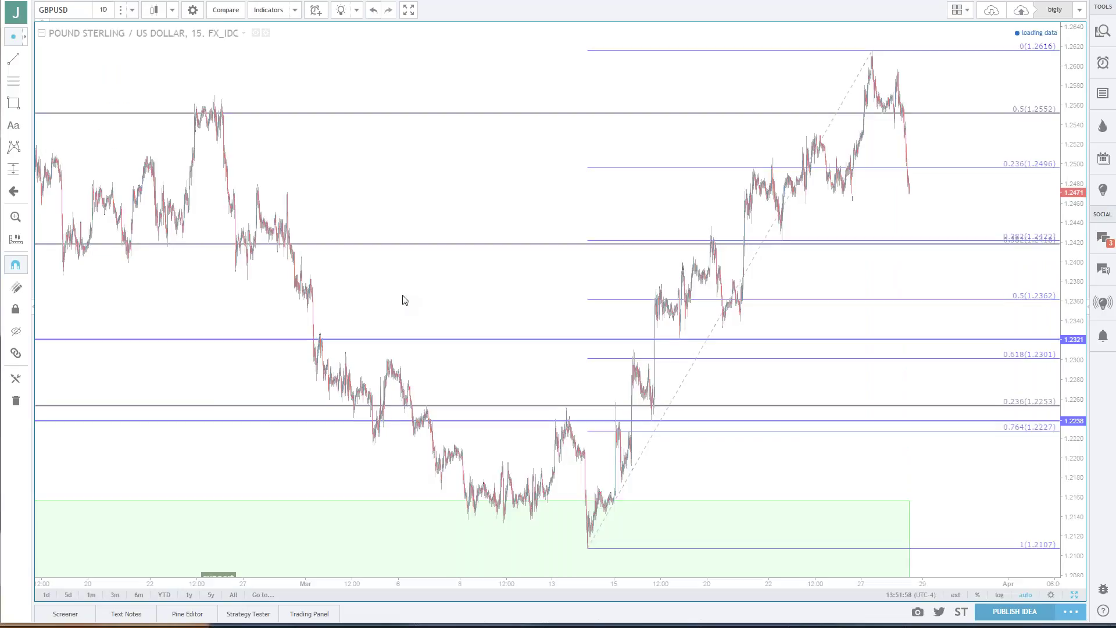
pyautogui.moveTo(418, 294); pyautogui.dragTo(652, 246)
pyautogui.scroll(3, 387, 155)
pyautogui.moveTo(714, 246); pyautogui.dragTo(530, 254)
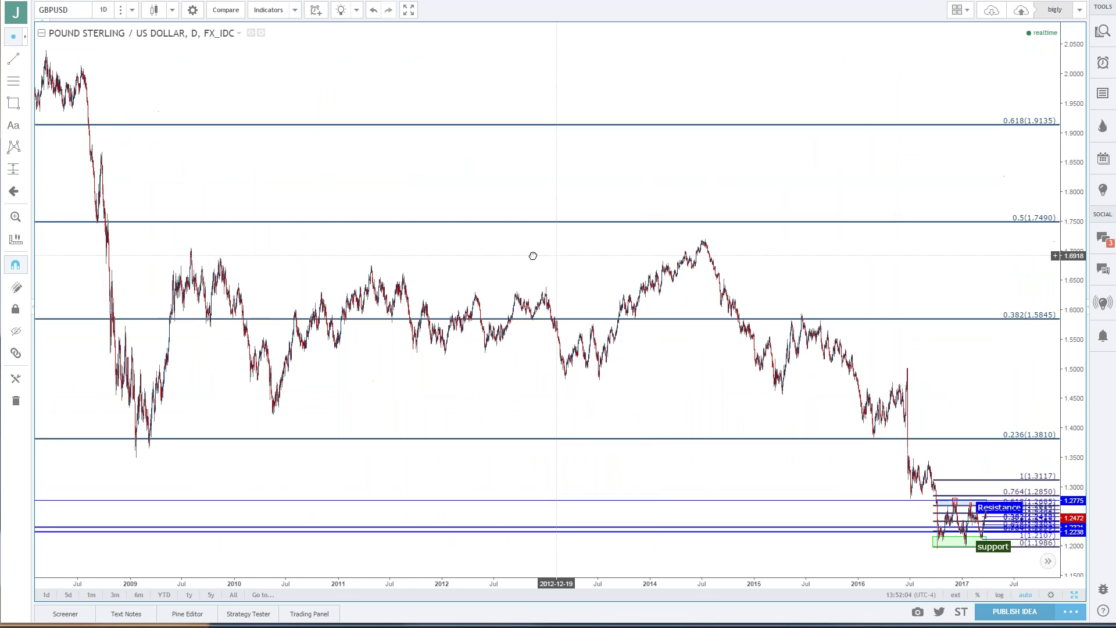
pyautogui.scroll(5, 656, 333)
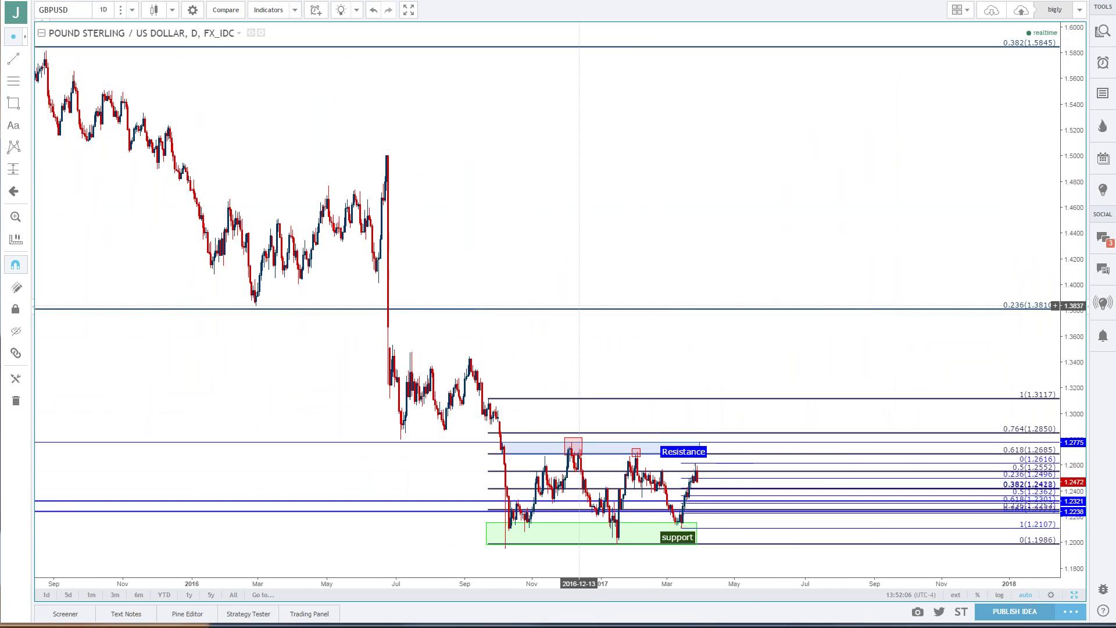
pyautogui.scroll(3, 523, 232)
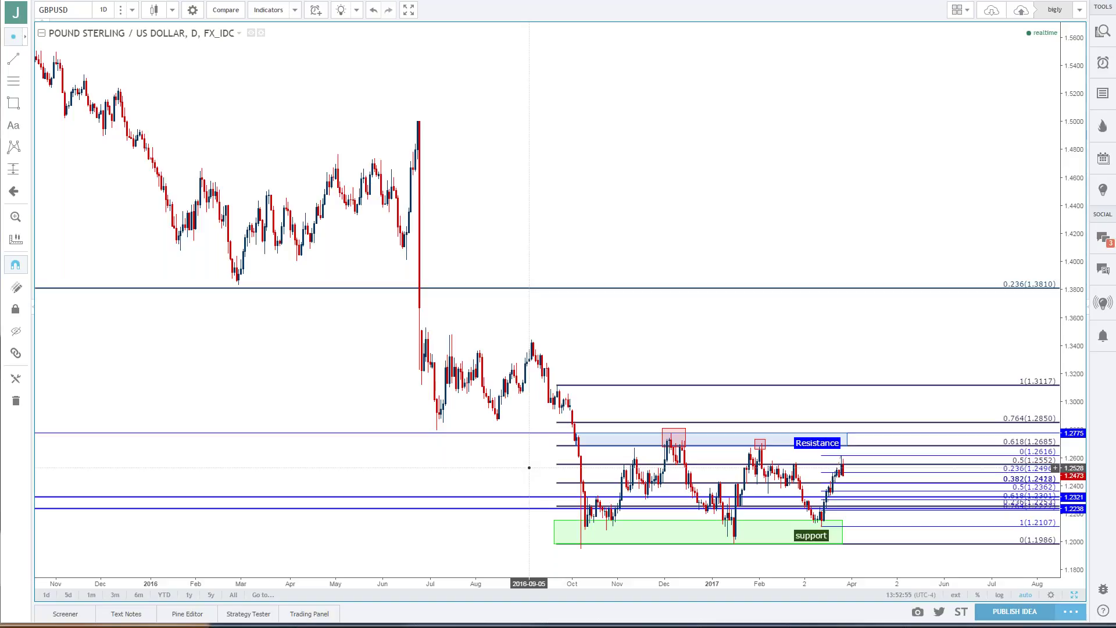
# - Examine the October 2016 drop on the daily GBPUSD chart, the preceding price action, and the range between the support and resistance zones
pyautogui.click(581, 545)
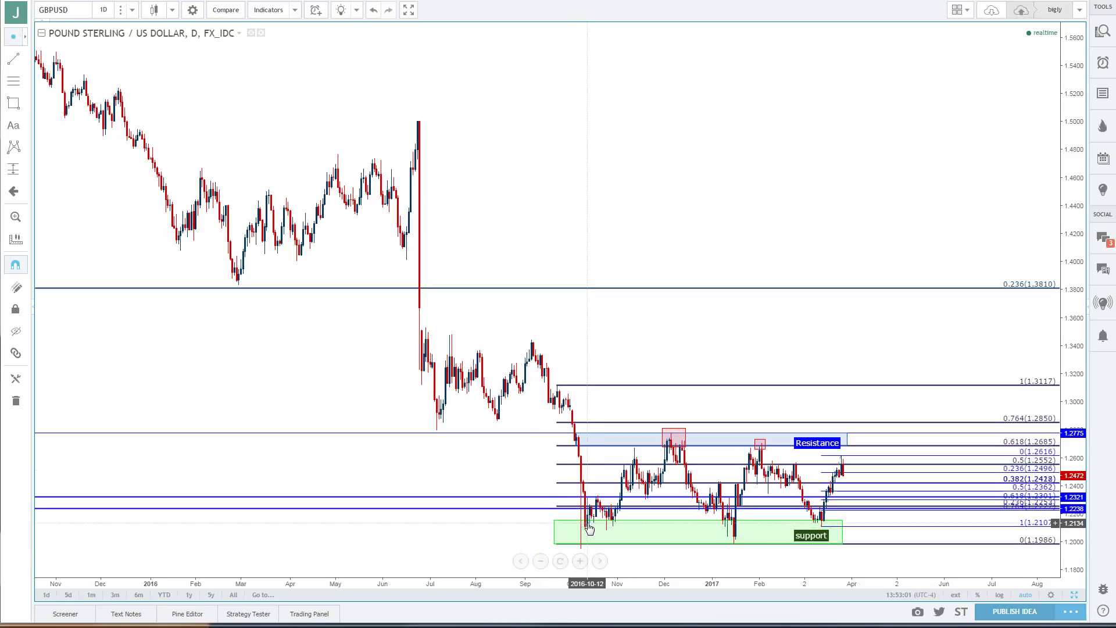
pyautogui.scroll(3, 578, 494)
pyautogui.scroll(5, 569, 492)
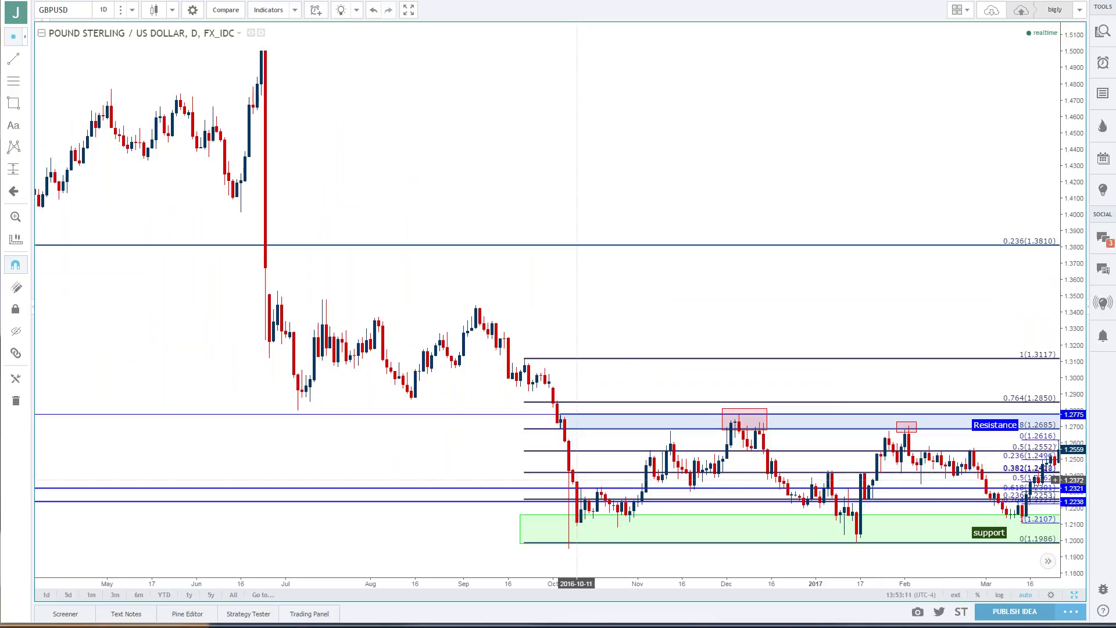
pyautogui.click(583, 490)
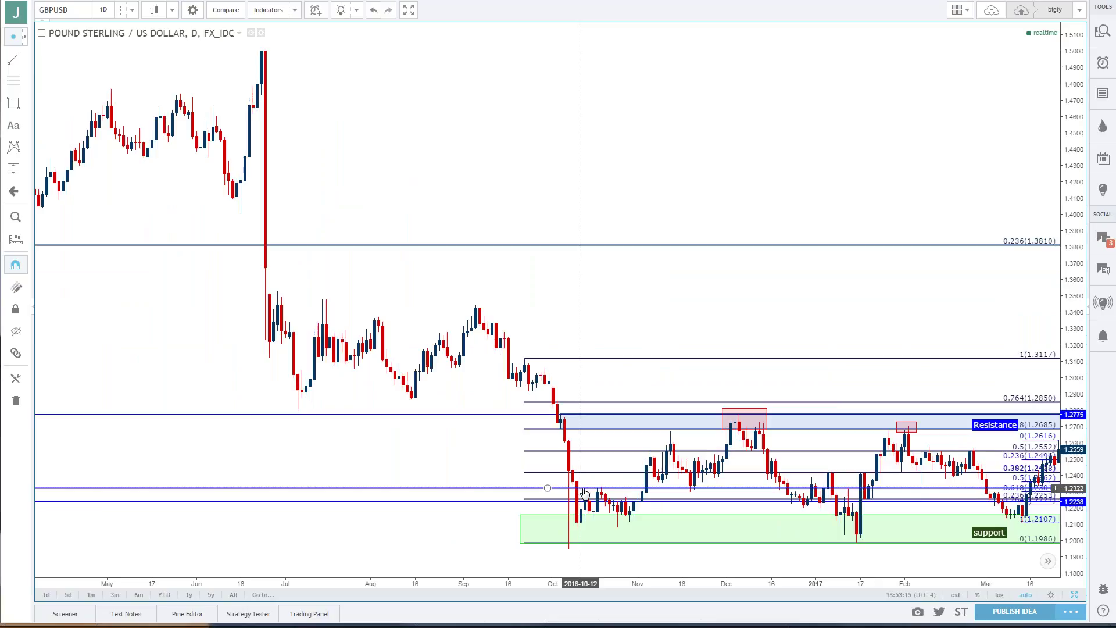
pyautogui.moveTo(533, 467); pyautogui.dragTo(924, 462)
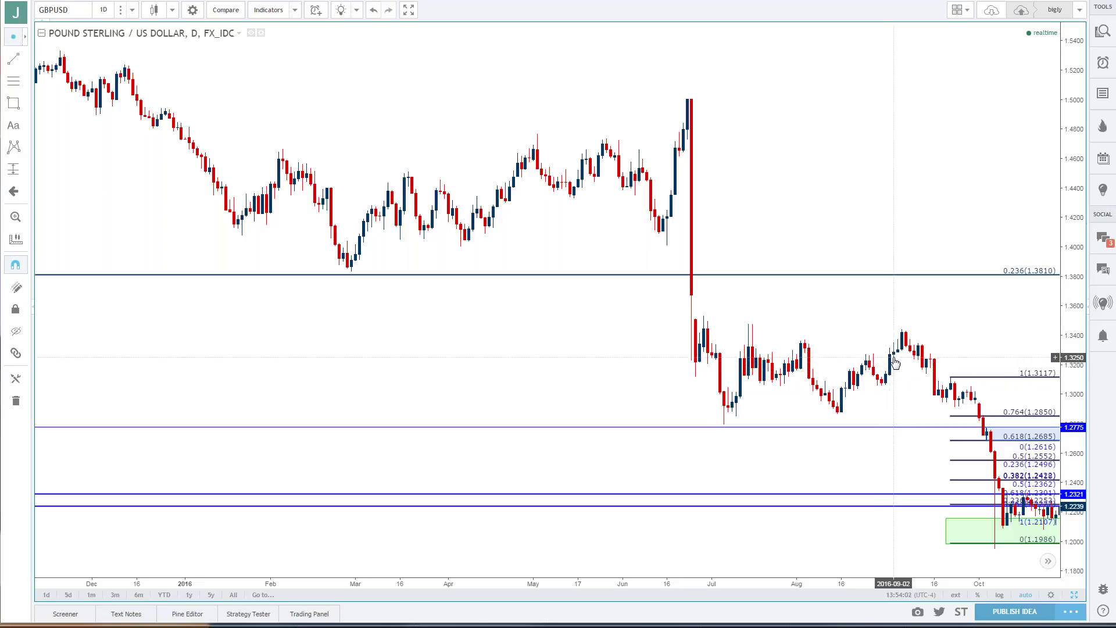
pyautogui.scroll(2, 877, 414)
pyautogui.moveTo(878, 414); pyautogui.dragTo(376, 325)
pyautogui.scroll(-2, 834, 276)
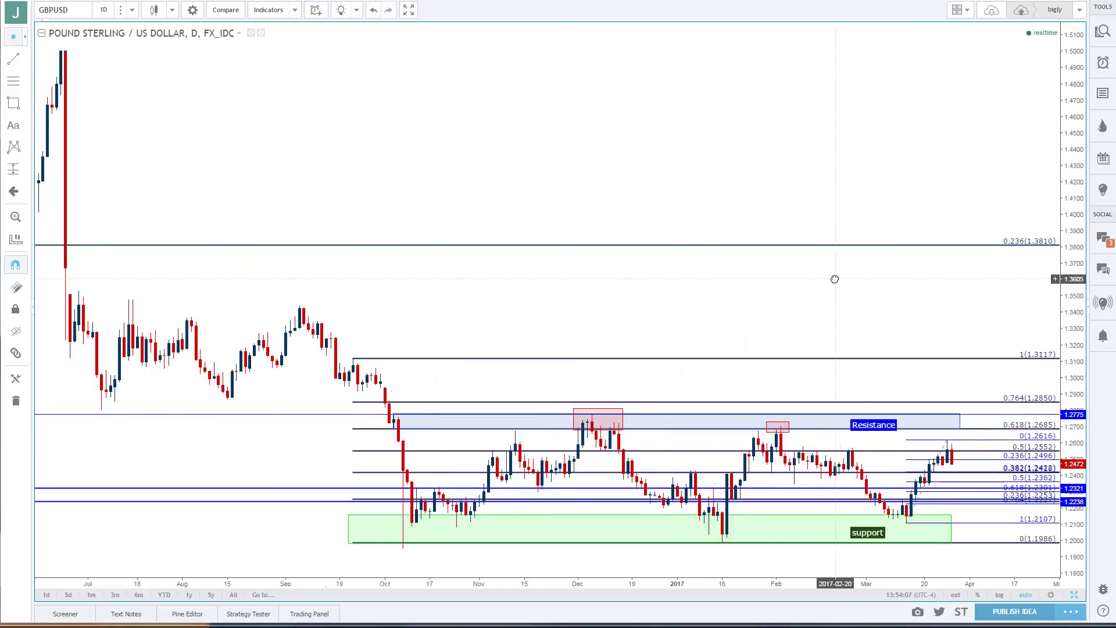
# - Replace the maximised daily GBPUSD chart with the layout's 4-hour GBPUSD chart at full size and set it to the 1-week interval
pyautogui.scroll(-2, 780, 294)
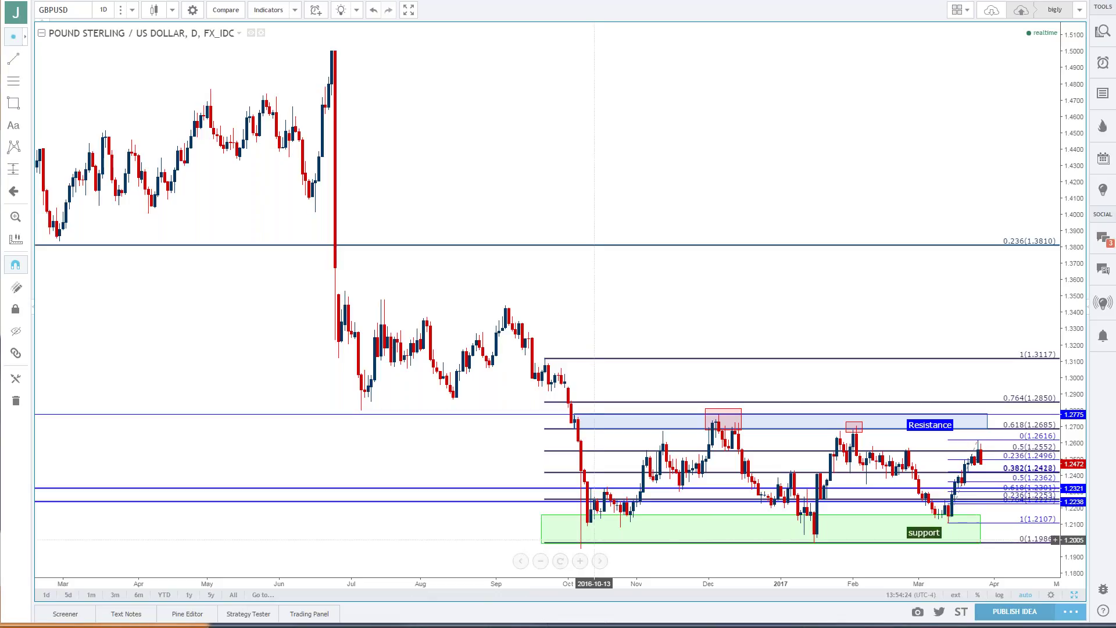
pyautogui.click(1074, 595)
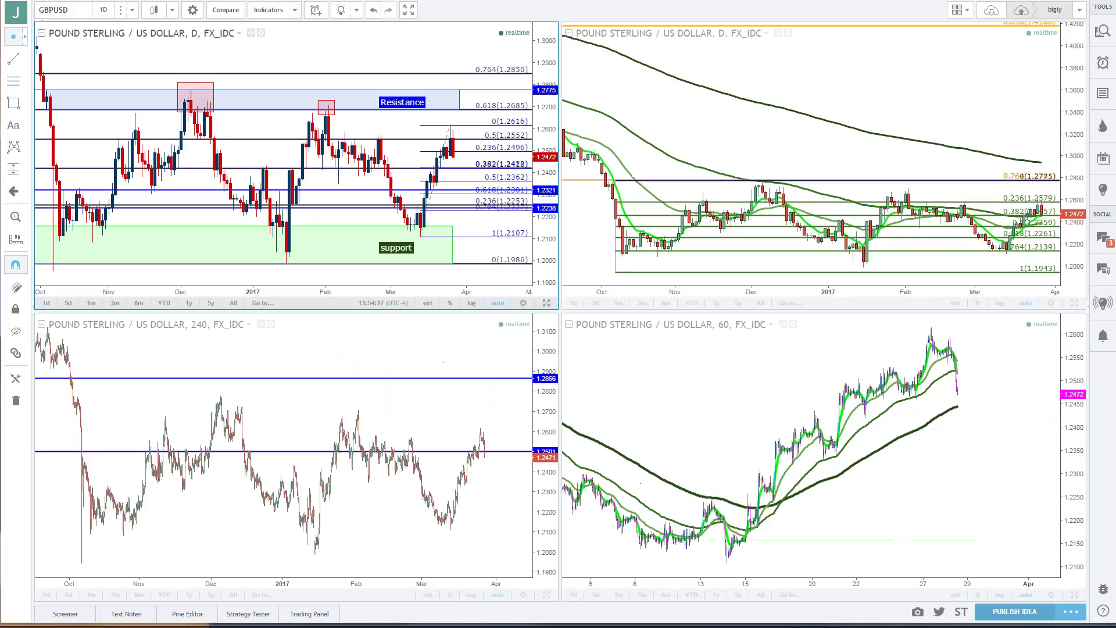
pyautogui.click(551, 595)
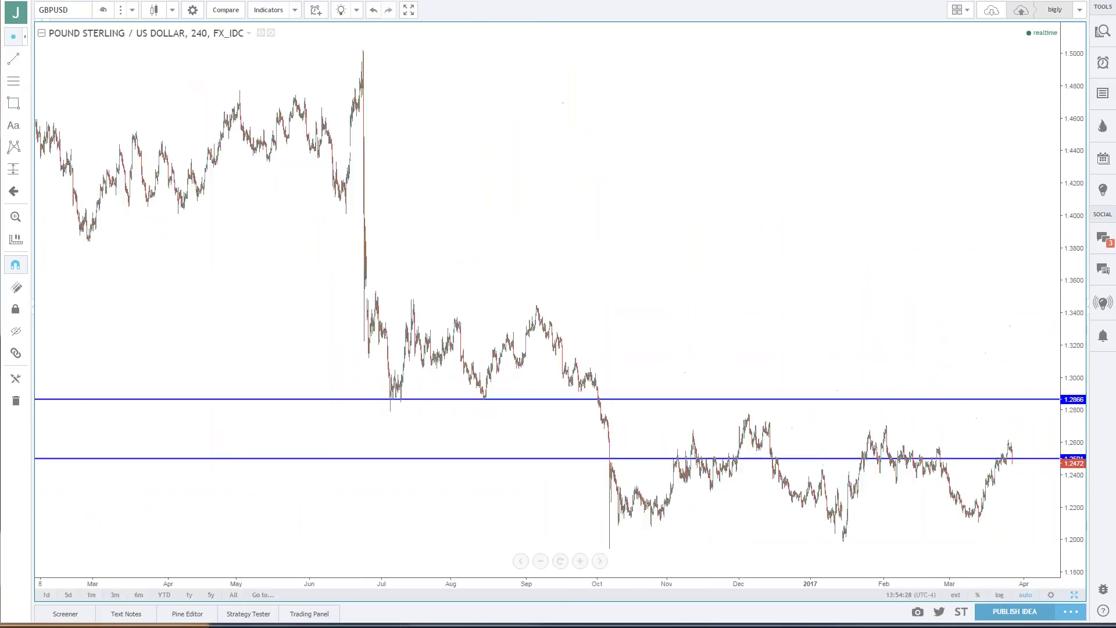
pyautogui.click(102, 10)
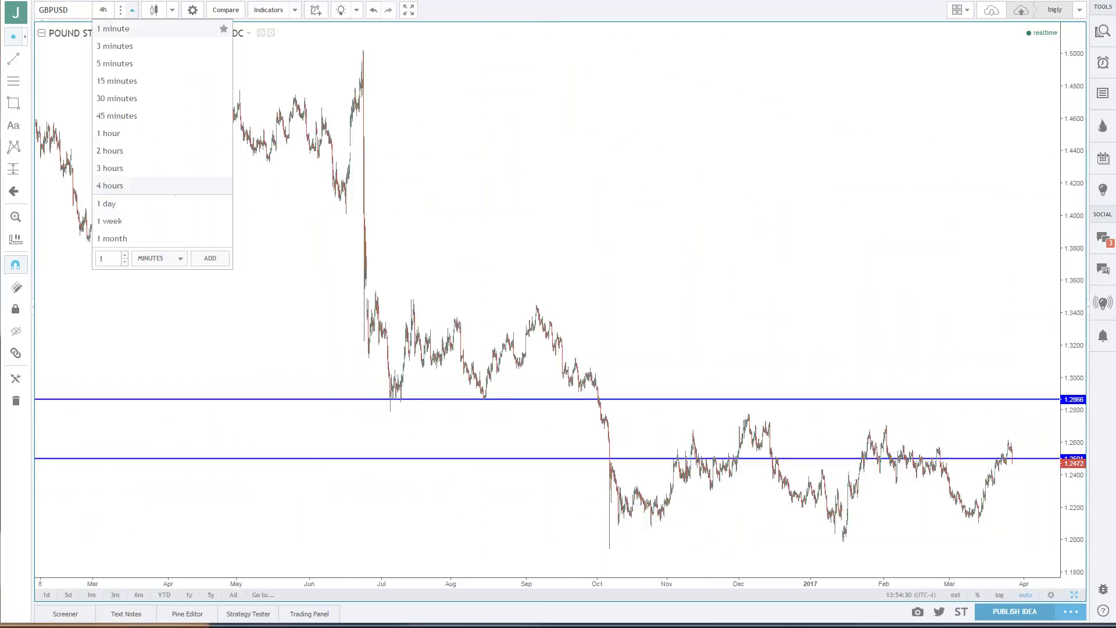
pyautogui.click(113, 224)
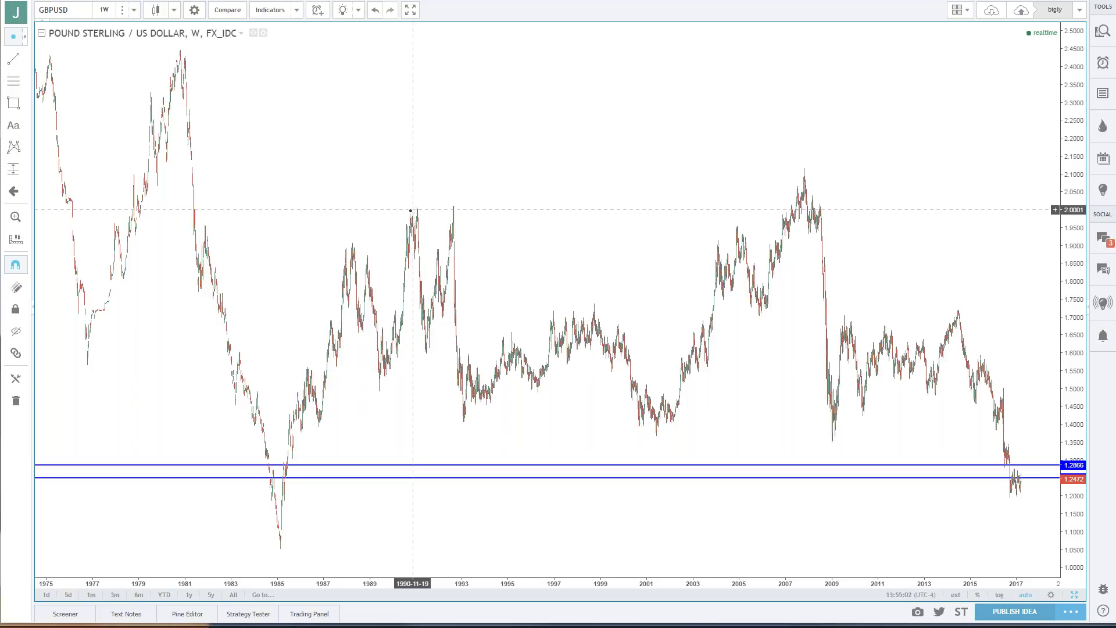
# - Load the IDC forex symbol USDJPY on the weekly chart
pyautogui.click(85, 10)
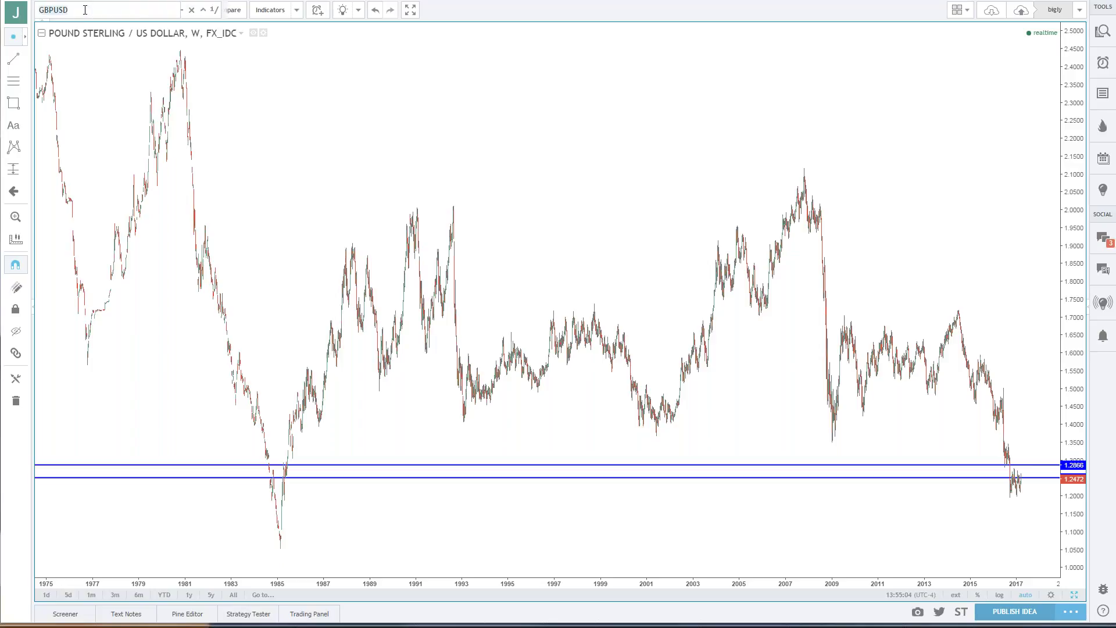
pyautogui.write('USDJPY')
pyautogui.press('Down')
pyautogui.press('Down')
pyautogui.press('Down')
pyautogui.press('Down')
pyautogui.press('Down')
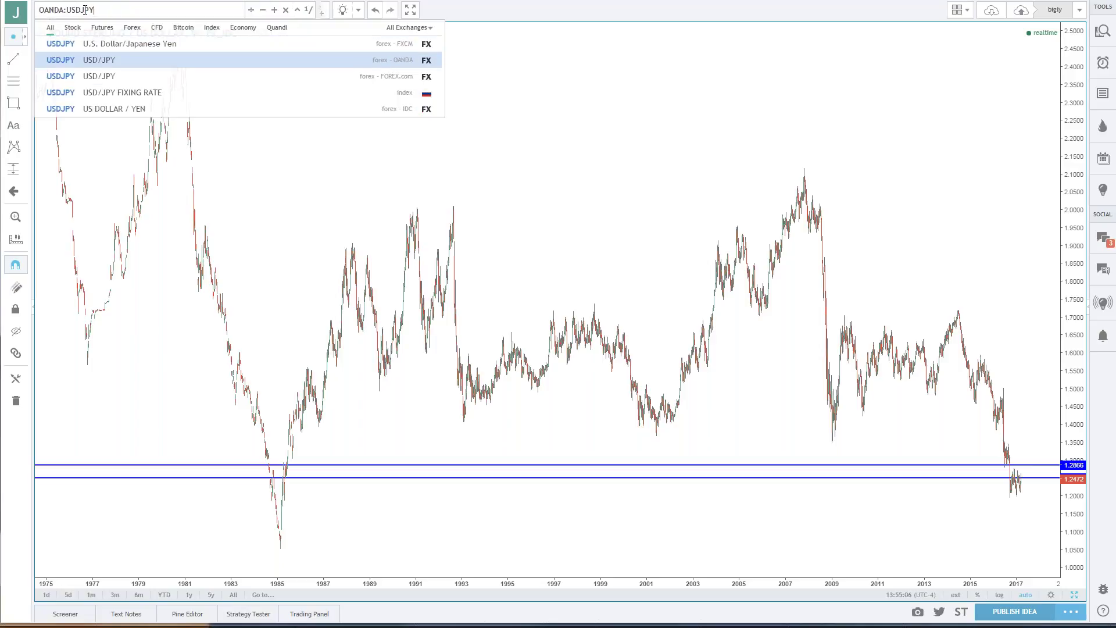
pyautogui.press('Return')
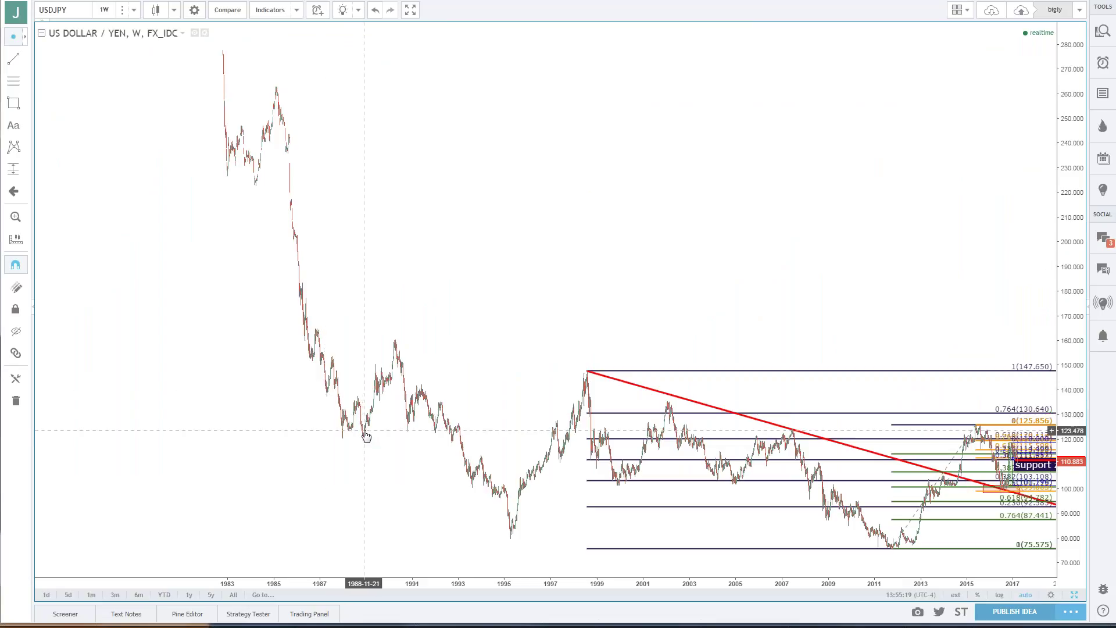
# - Examine the weekly USDJPY history from the early 1980s to 2017 around the red descending trend line, Fibonacci levels and support zone
pyautogui.scroll(-2, 341, 436)
pyautogui.scroll(4, 313, 436)
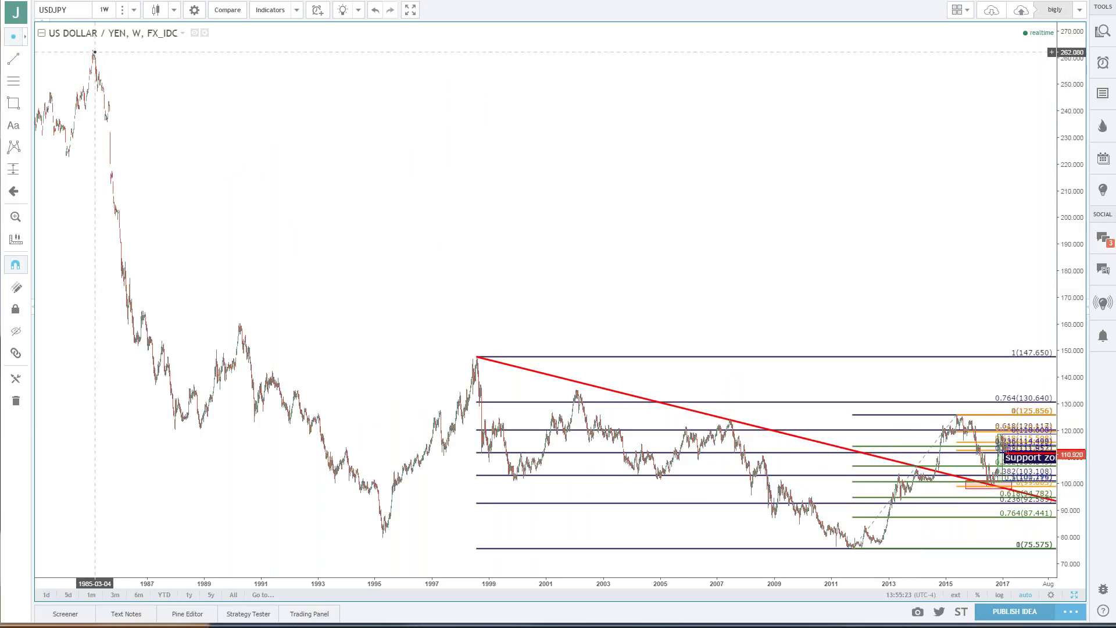
pyautogui.scroll(2, 369, 199)
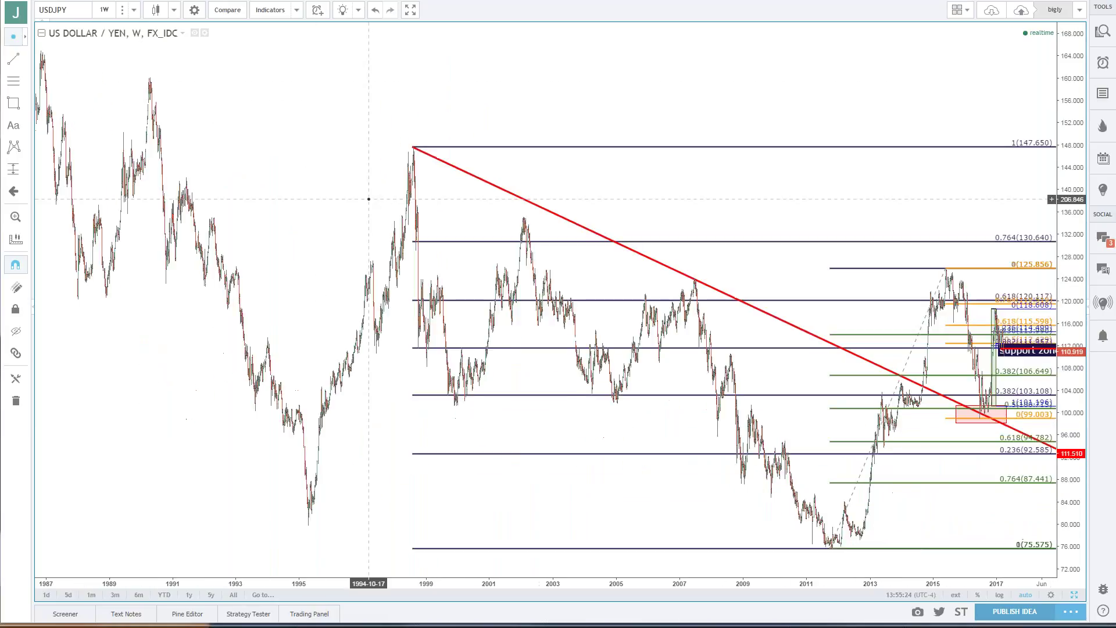
pyautogui.scroll(2, 369, 199)
pyautogui.scroll(-4, 369, 199)
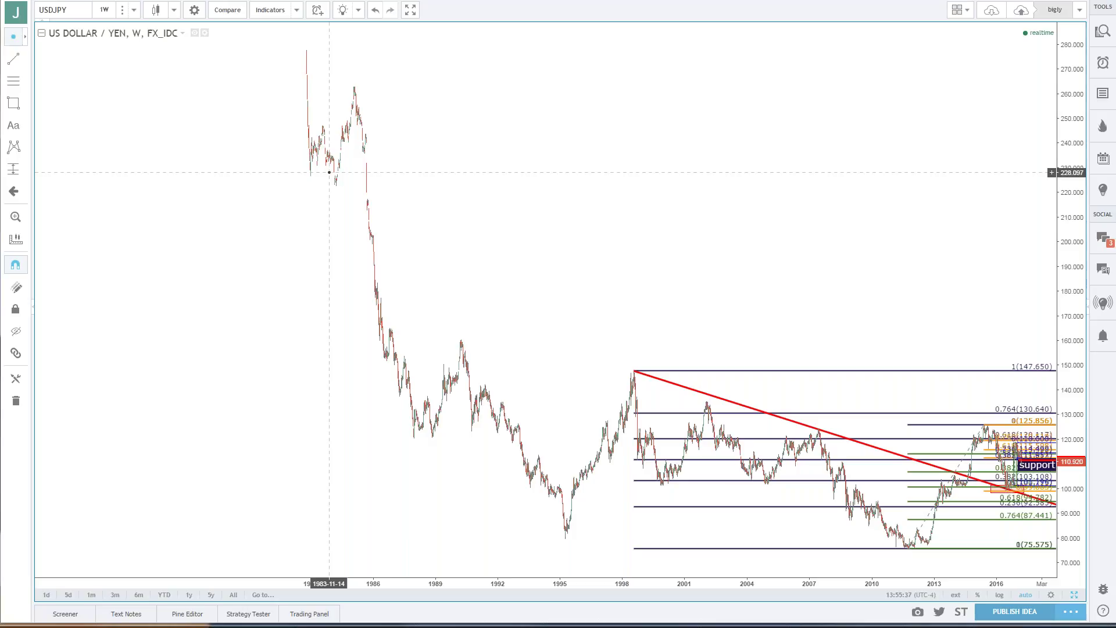
pyautogui.scroll(3, 329, 172)
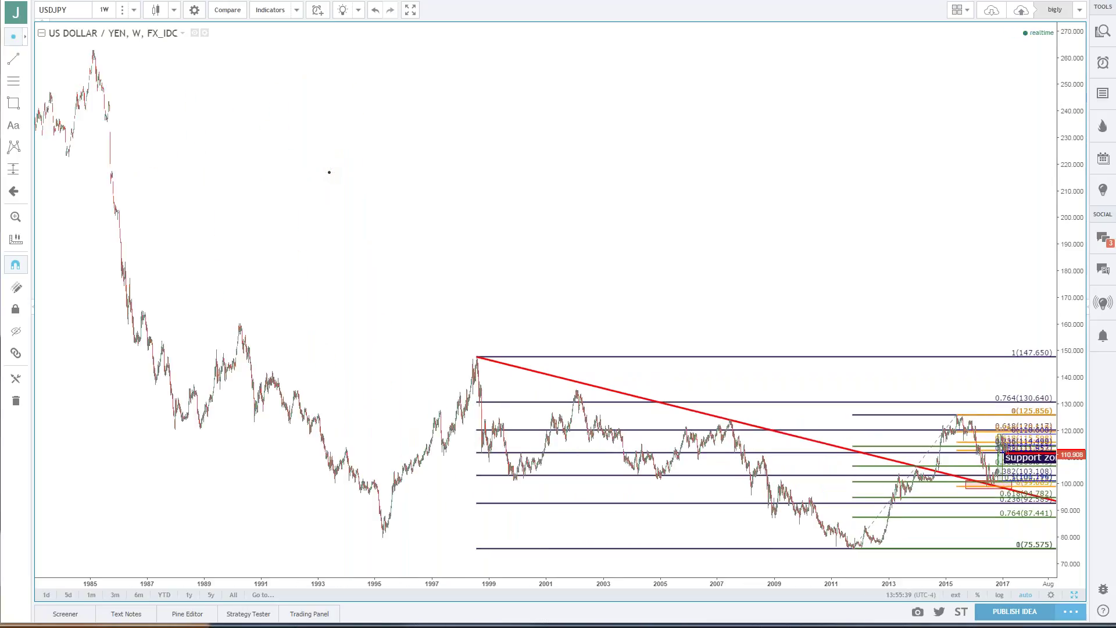
pyautogui.scroll(3, 329, 172)
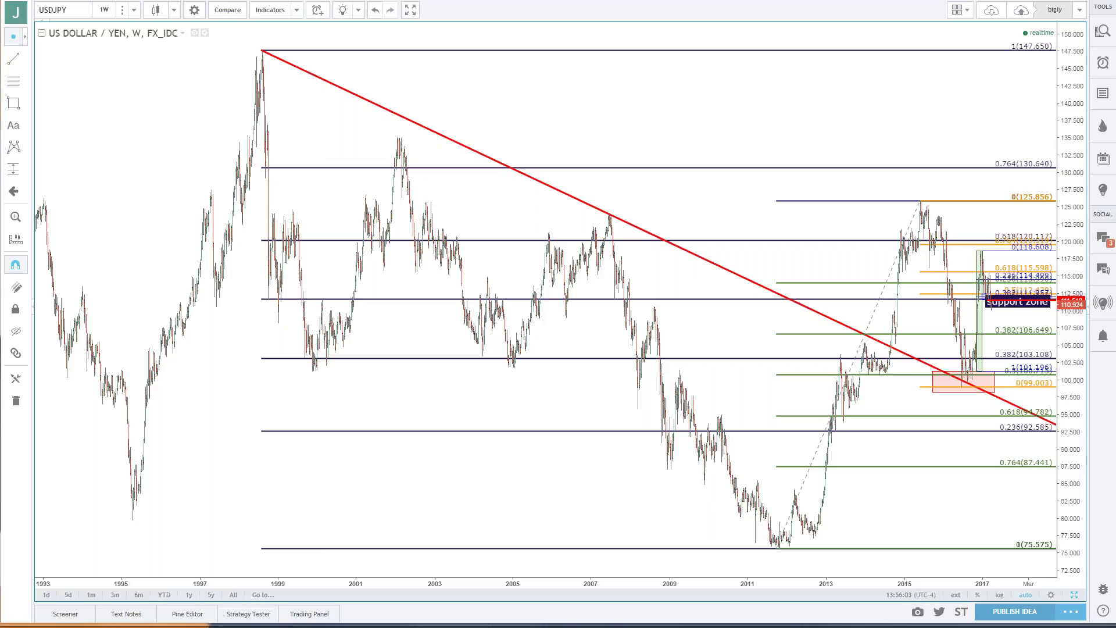
# - Bring the browser window with the DailyFX analyst's Twitter profile over the chart to view it, and move it away again
pyautogui.moveTo(0, 64); pyautogui.dragTo(389, 32)
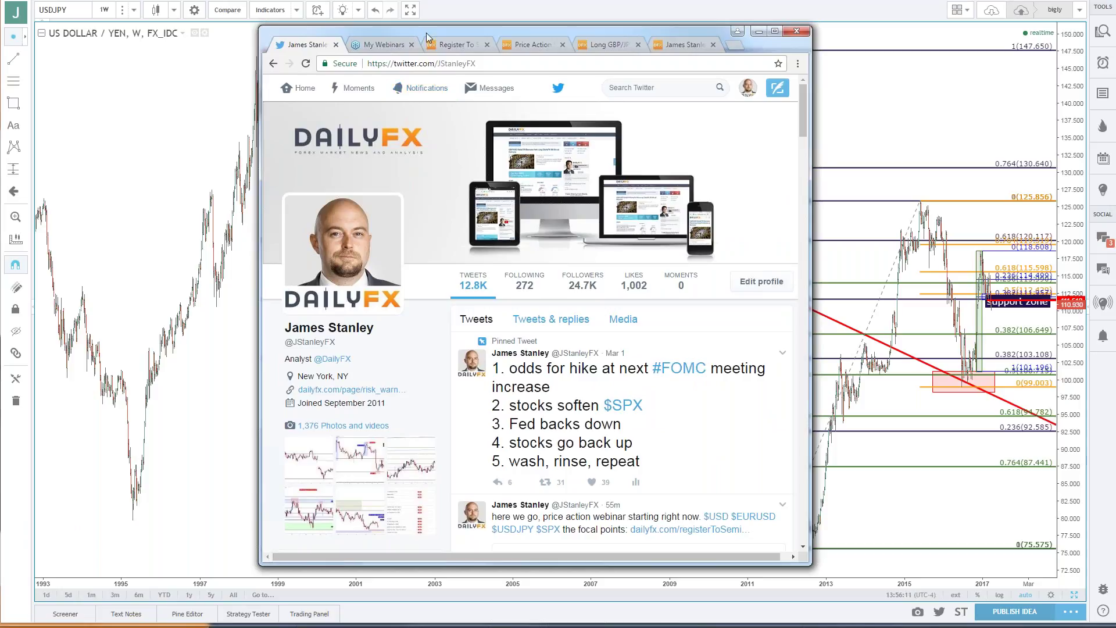
pyautogui.moveTo(427, 38); pyautogui.dragTo(0, 35)
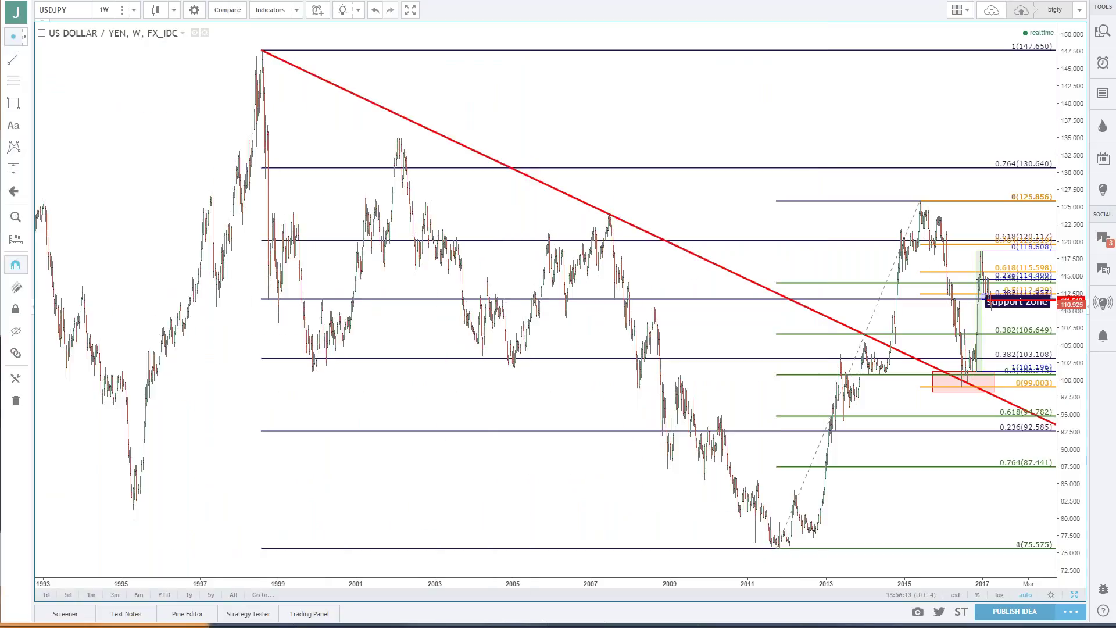